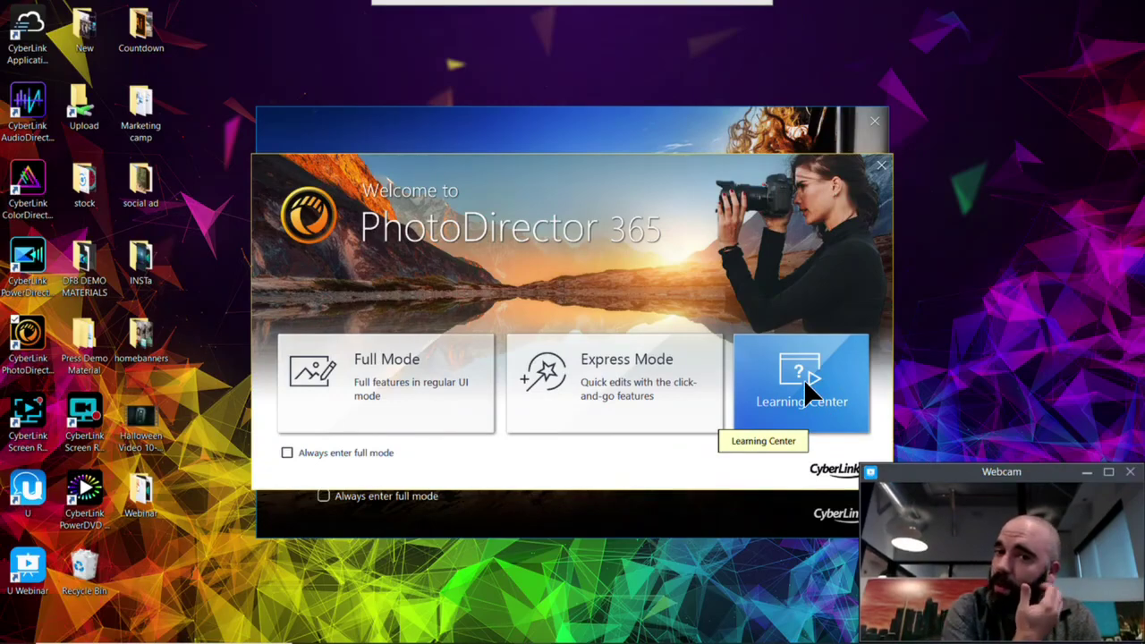
# Start the program in Full Mode and maximize its window.
pyautogui.click(366, 357)
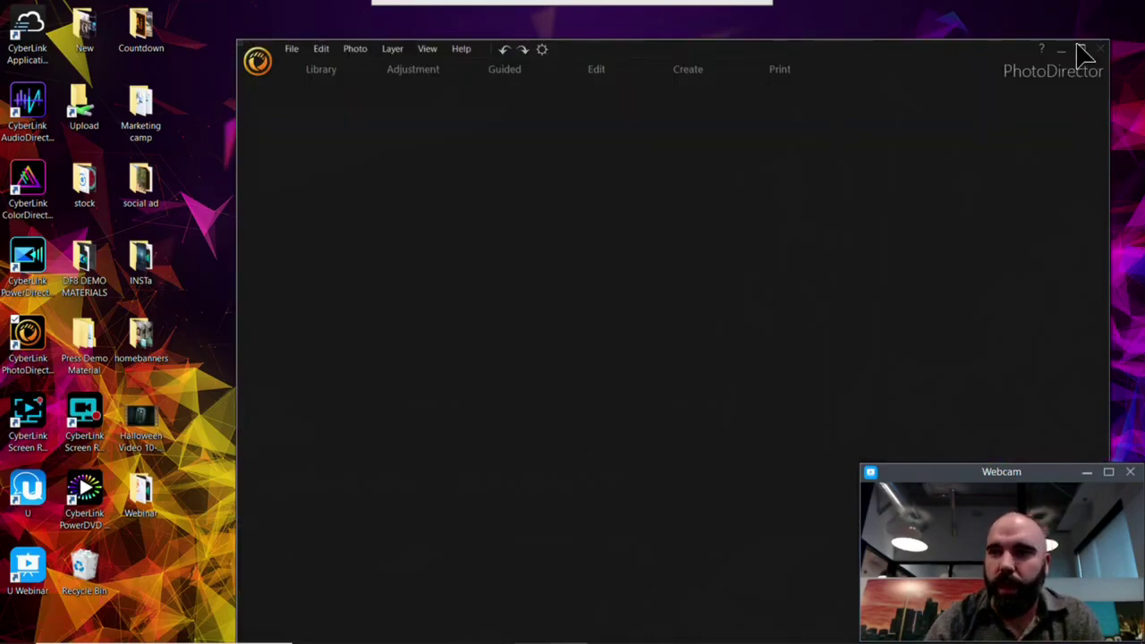
pyautogui.click(1081, 50)
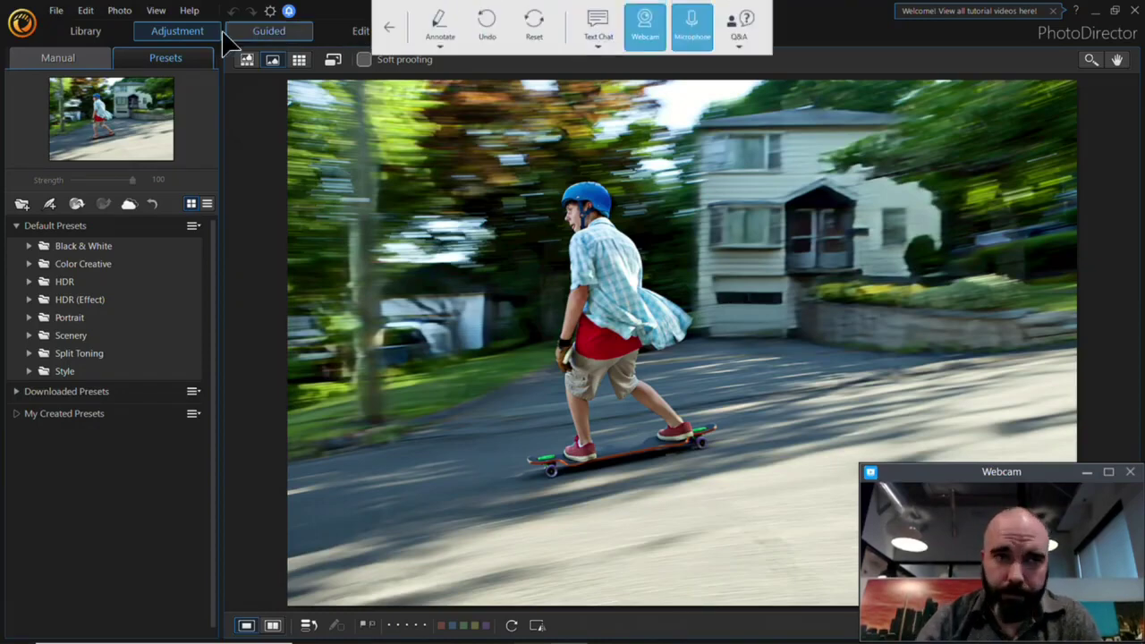
# Apply the guided Deblur tool to the skateboarder photo.
pyautogui.click(260, 36)
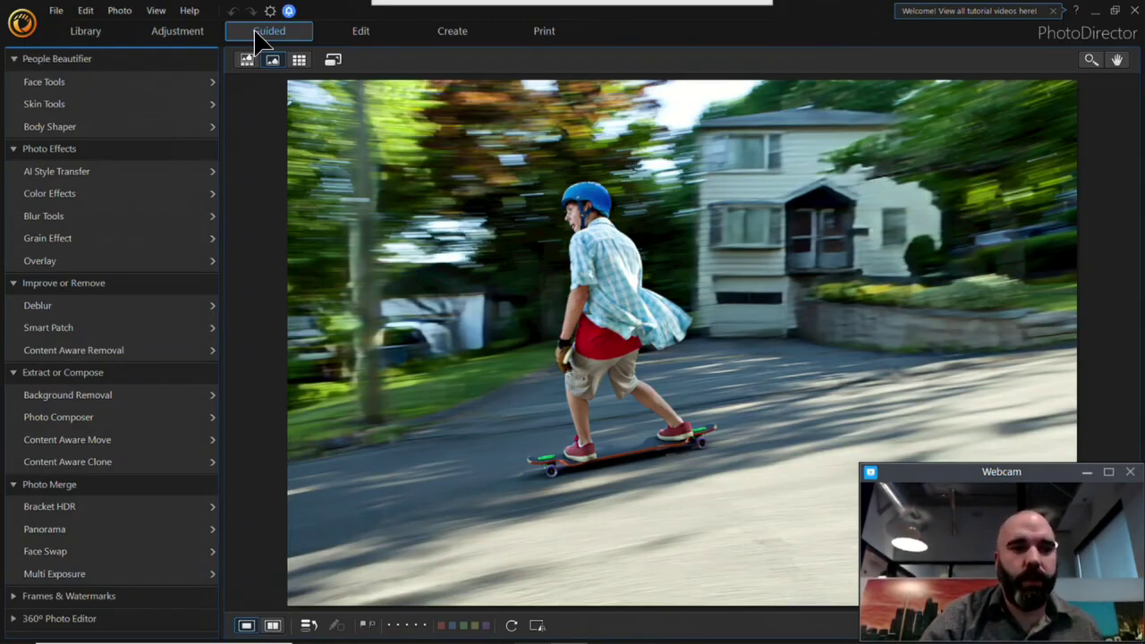
pyautogui.click(125, 311)
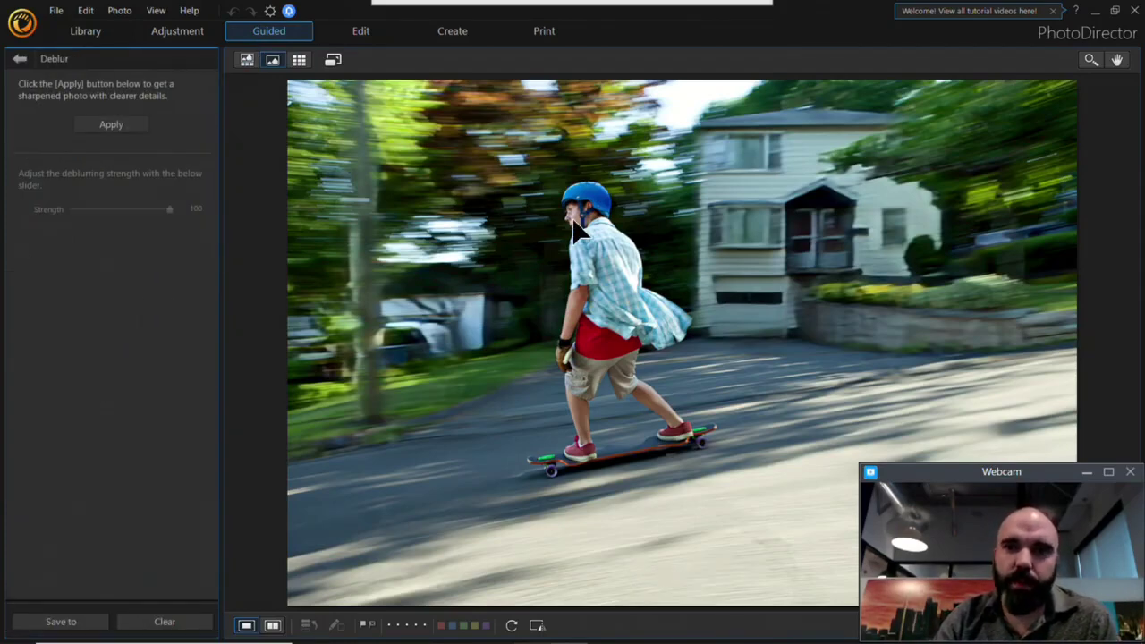
pyautogui.click(112, 126)
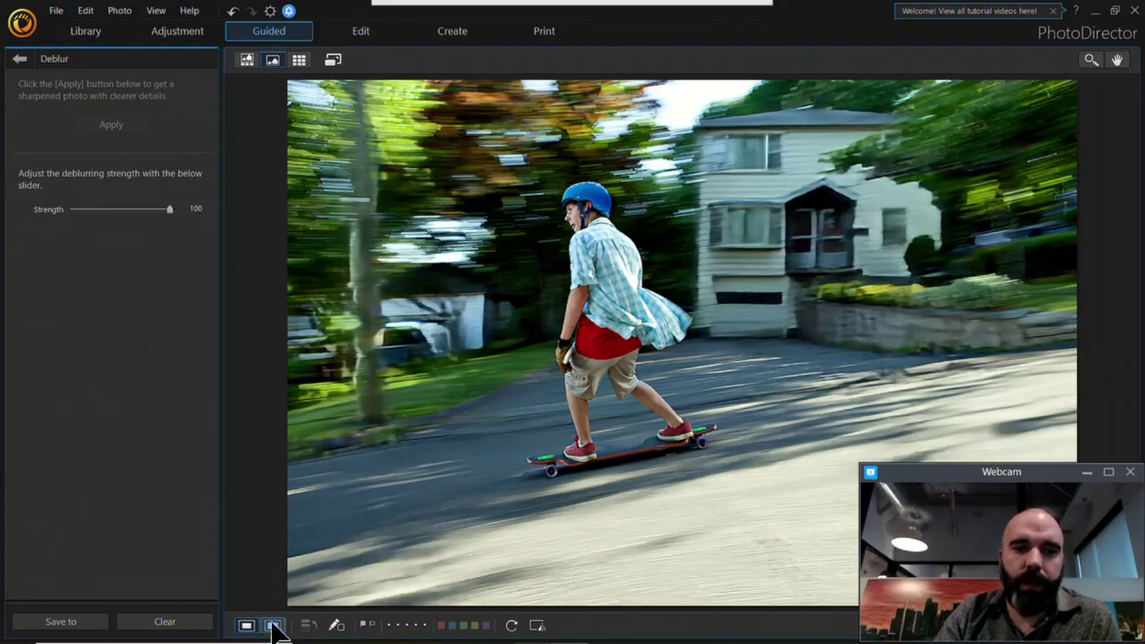
# Compare the skateboarder photo before and after deblurring at closer zoom, and discard the changes without saving a virtual copy.
pyautogui.click(273, 625)
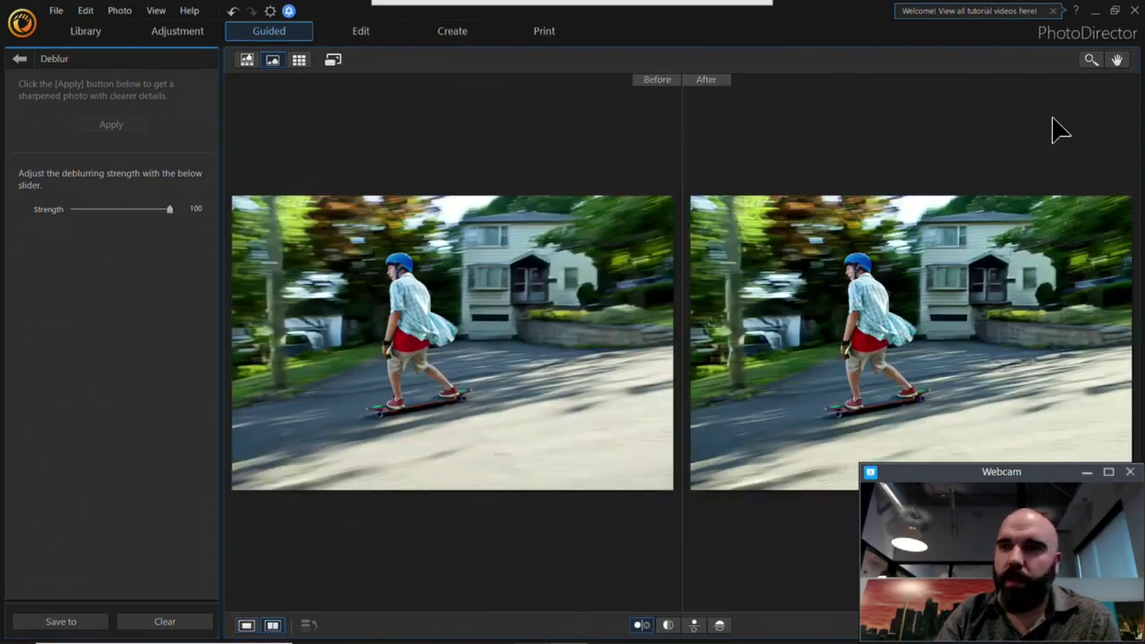
pyautogui.click(857, 277)
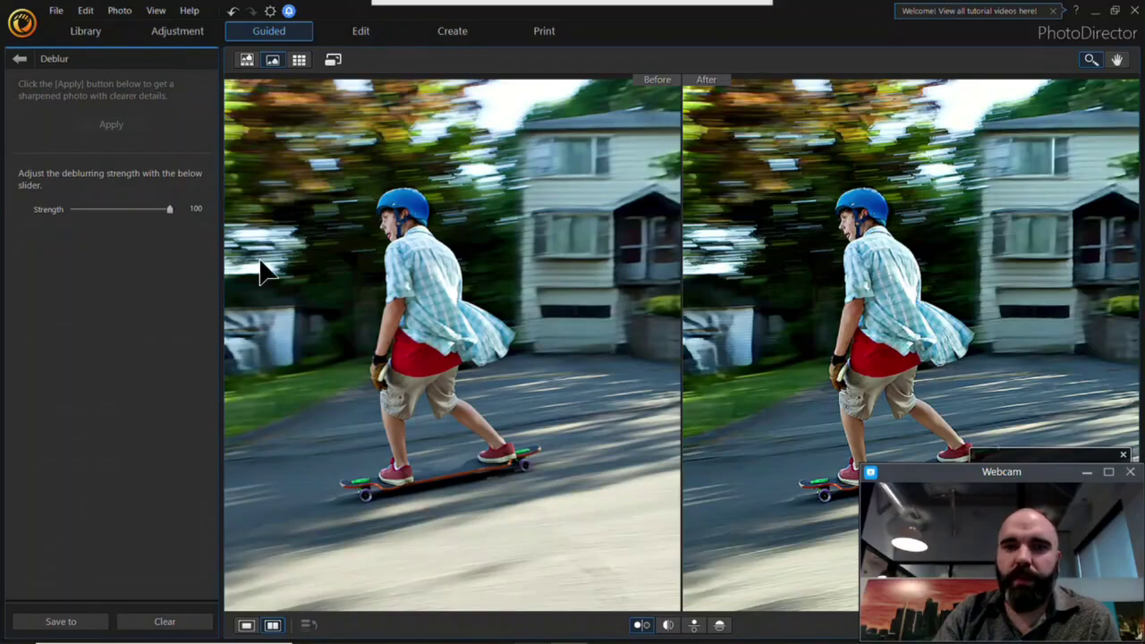
pyautogui.click(19, 58)
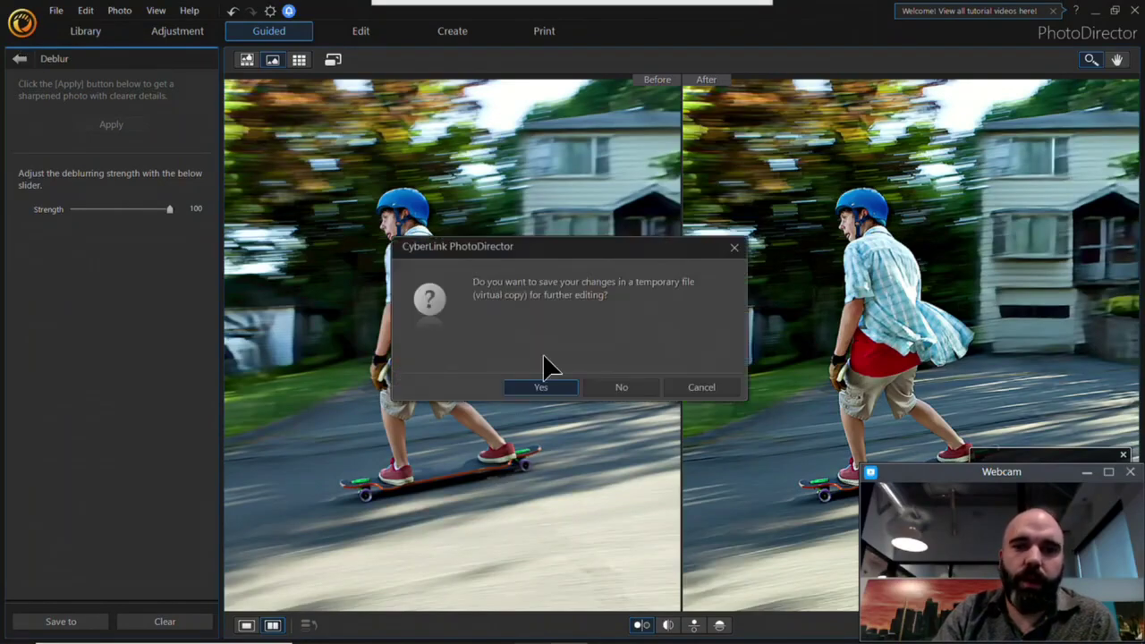
pyautogui.click(620, 388)
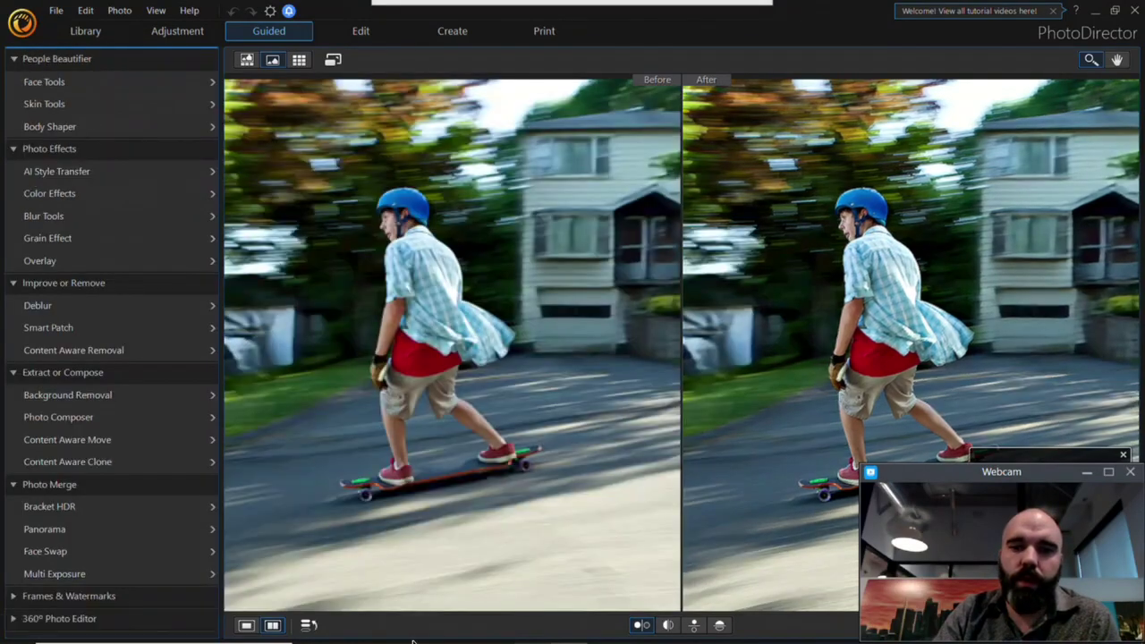
# Import the "Before - Car" photo from the Webinar folder.
pyautogui.click(385, 629)
pyautogui.moveTo(404, 235); pyautogui.dragTo(374, 103)
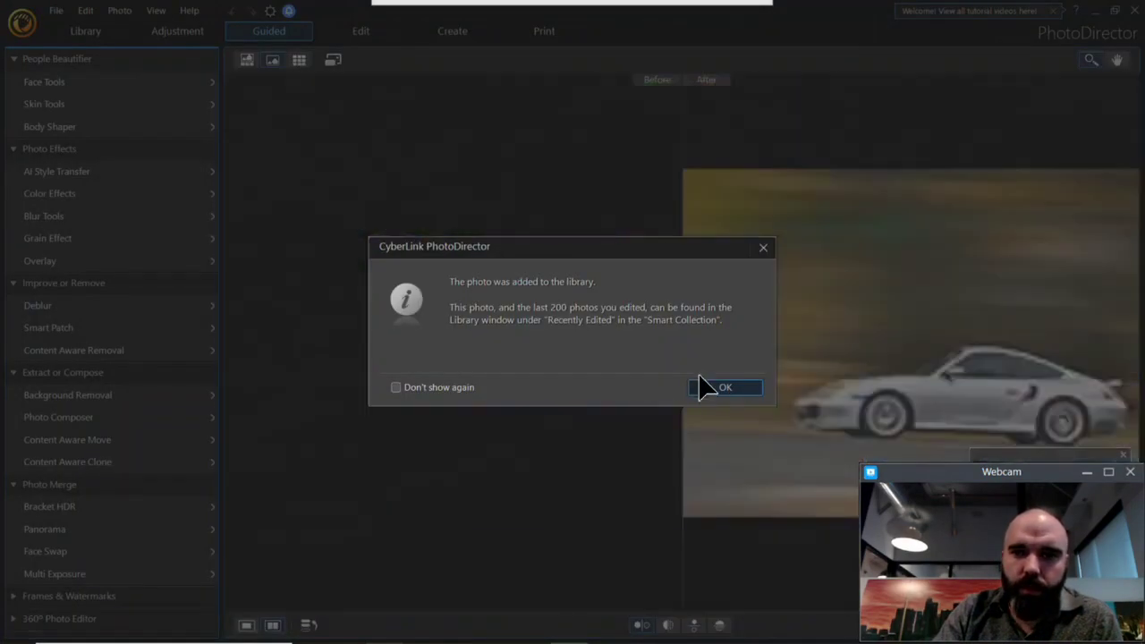
pyautogui.click(723, 383)
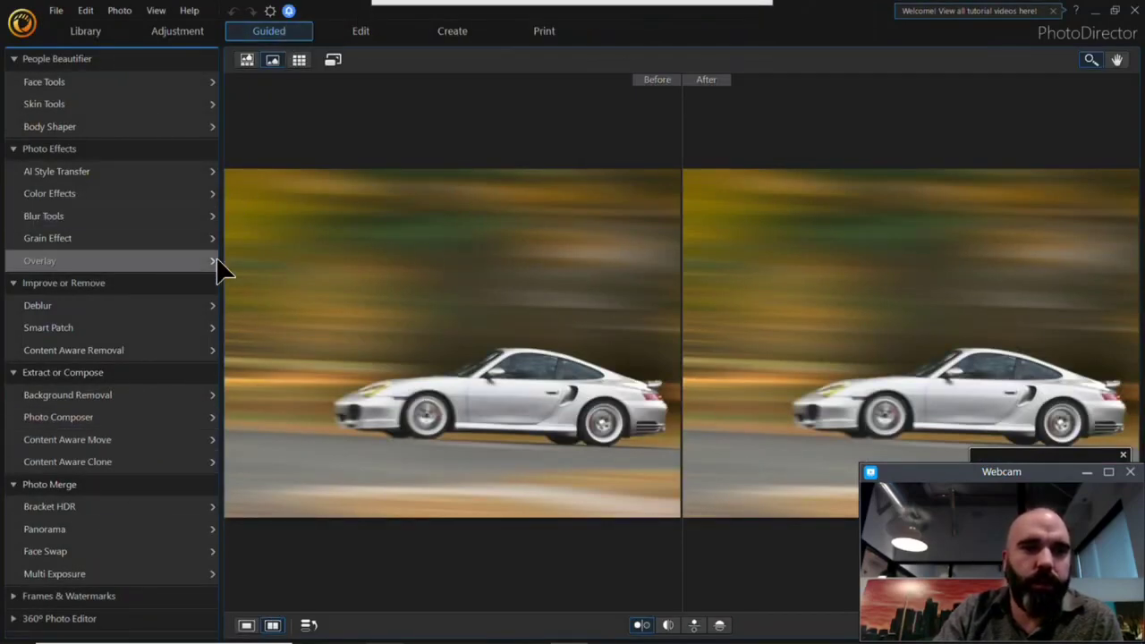
# Apply the guided Deblur tool to the car photo.
pyautogui.click(125, 305)
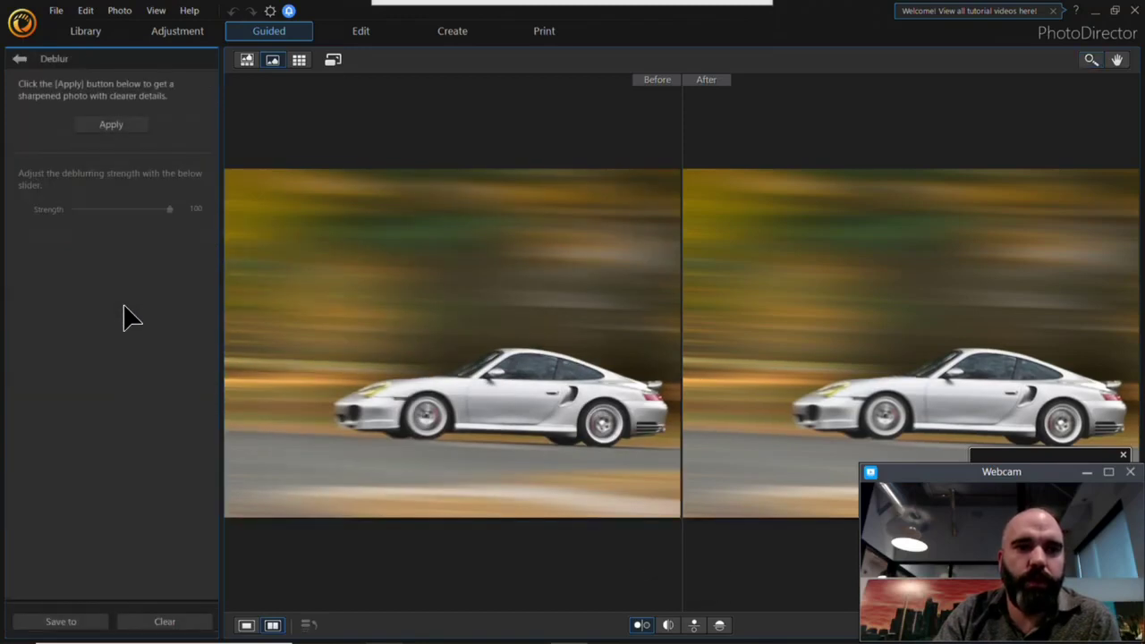
pyautogui.click(119, 128)
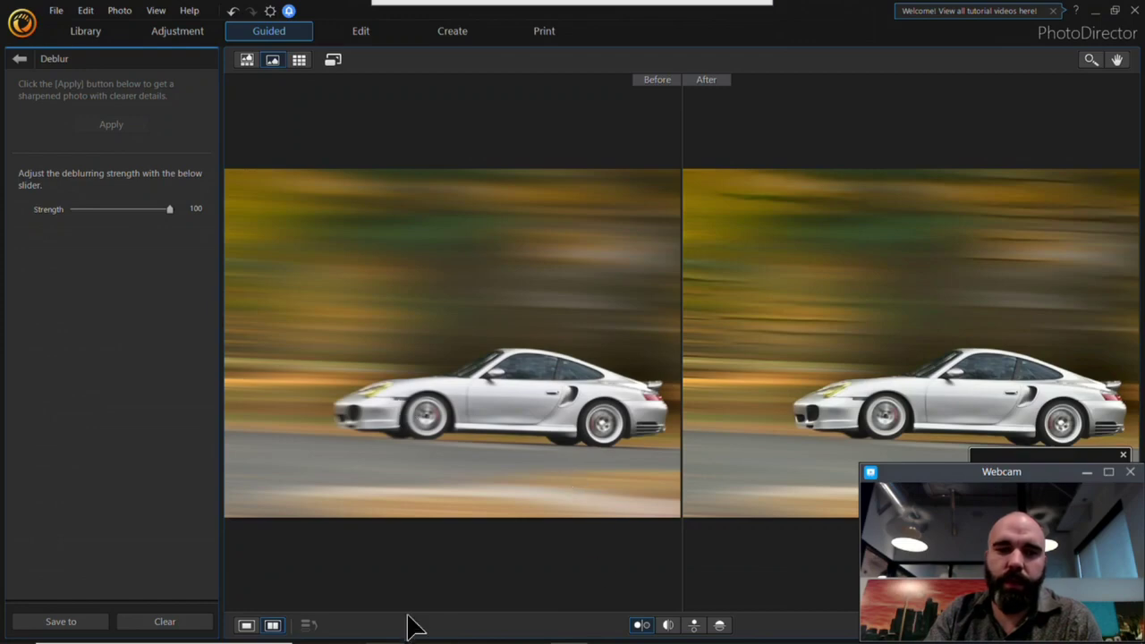
# Inspect the deblurred car enlarged in the single-photo view, and discard the changes without saving a virtual copy.
pyautogui.click(247, 625)
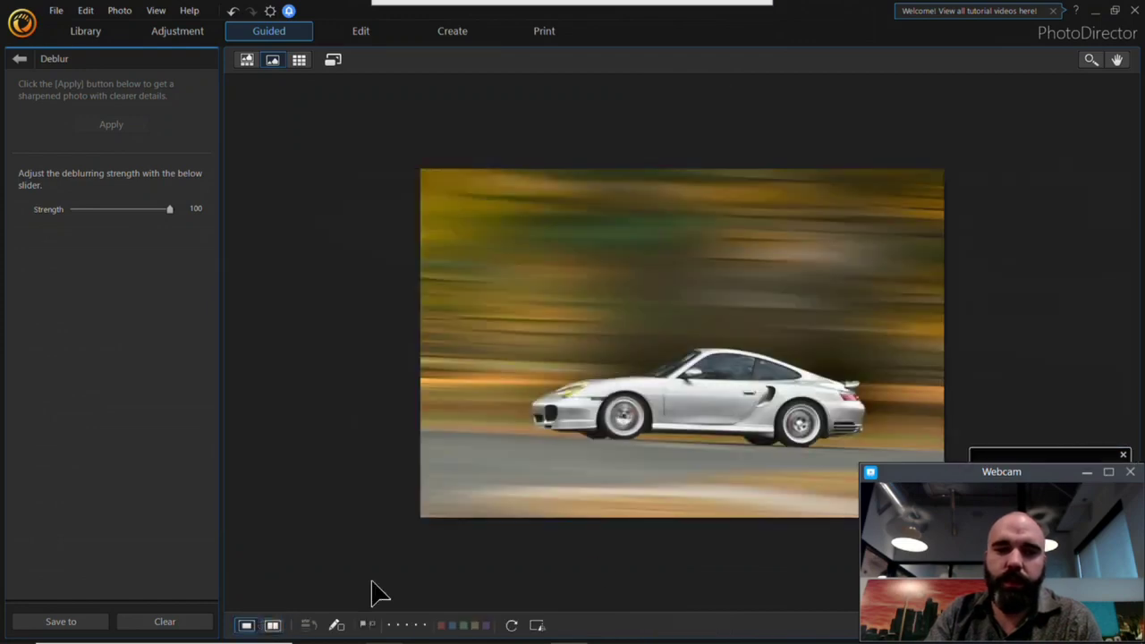
pyautogui.click(1093, 61)
pyautogui.click(749, 346)
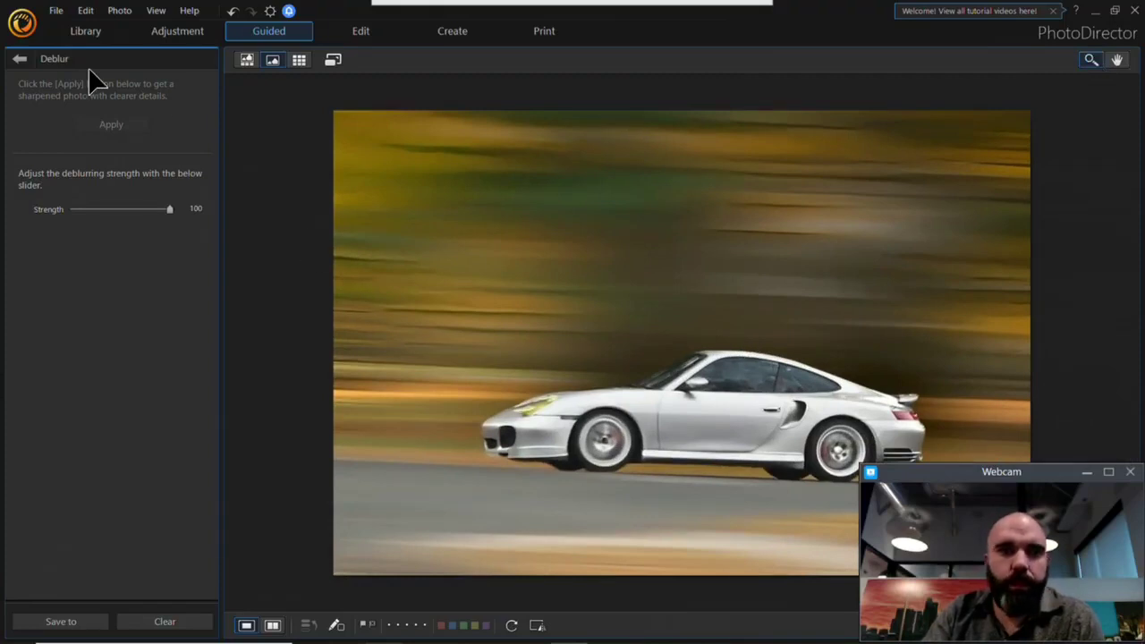
pyautogui.click(18, 59)
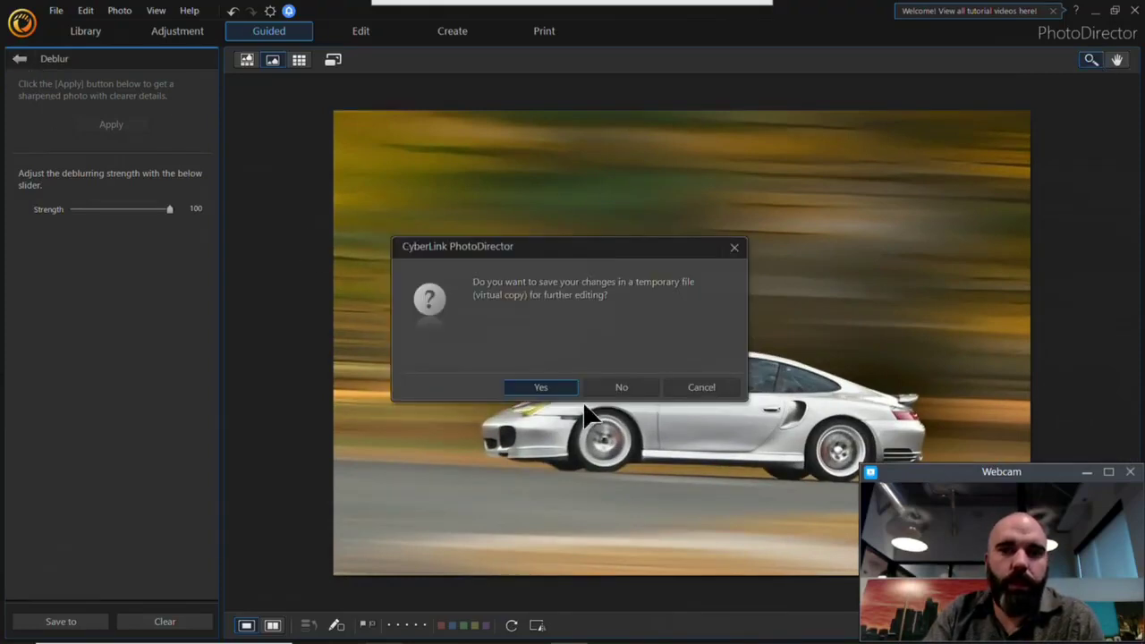
pyautogui.click(598, 393)
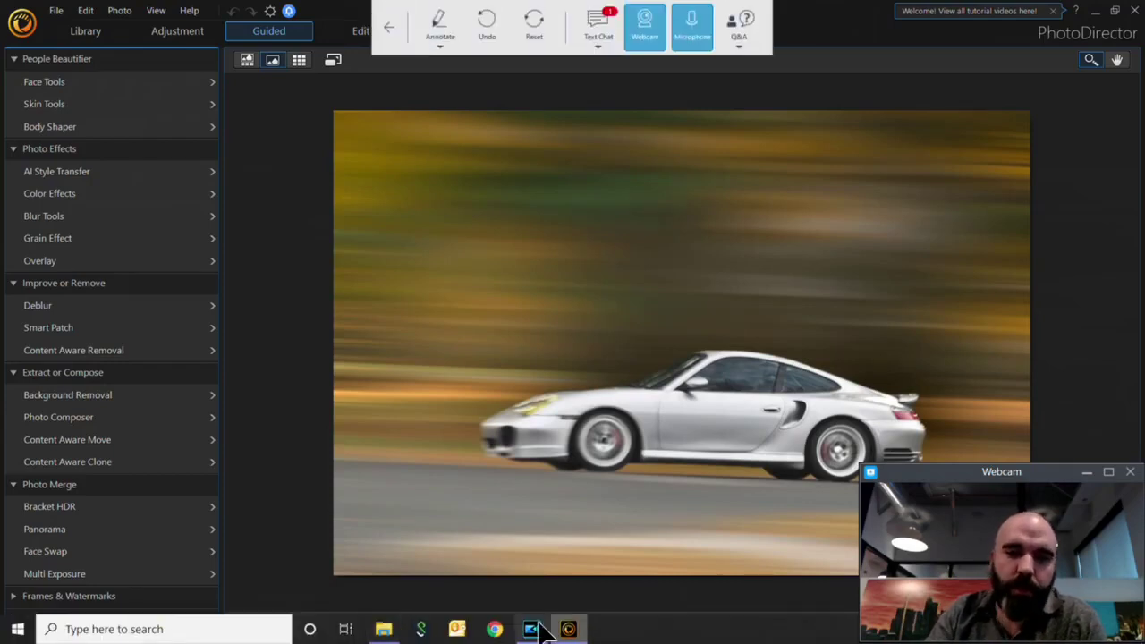
# Check and close the webinar text chat, and import the "Color Replace" photo from the Webinar folder.
pyautogui.click(594, 33)
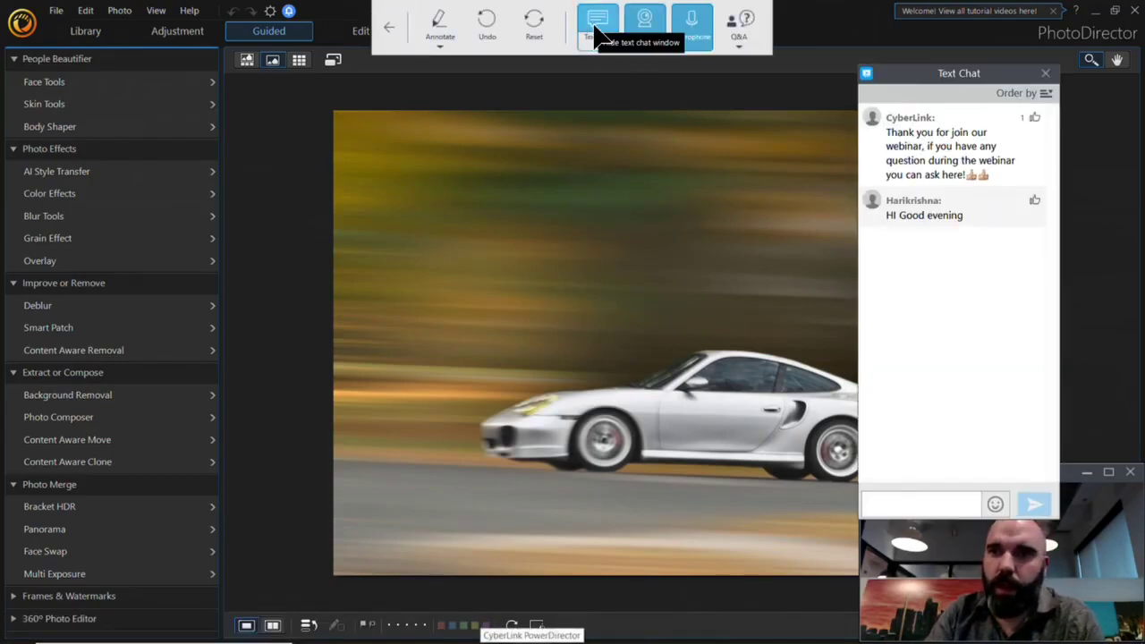
pyautogui.click(381, 630)
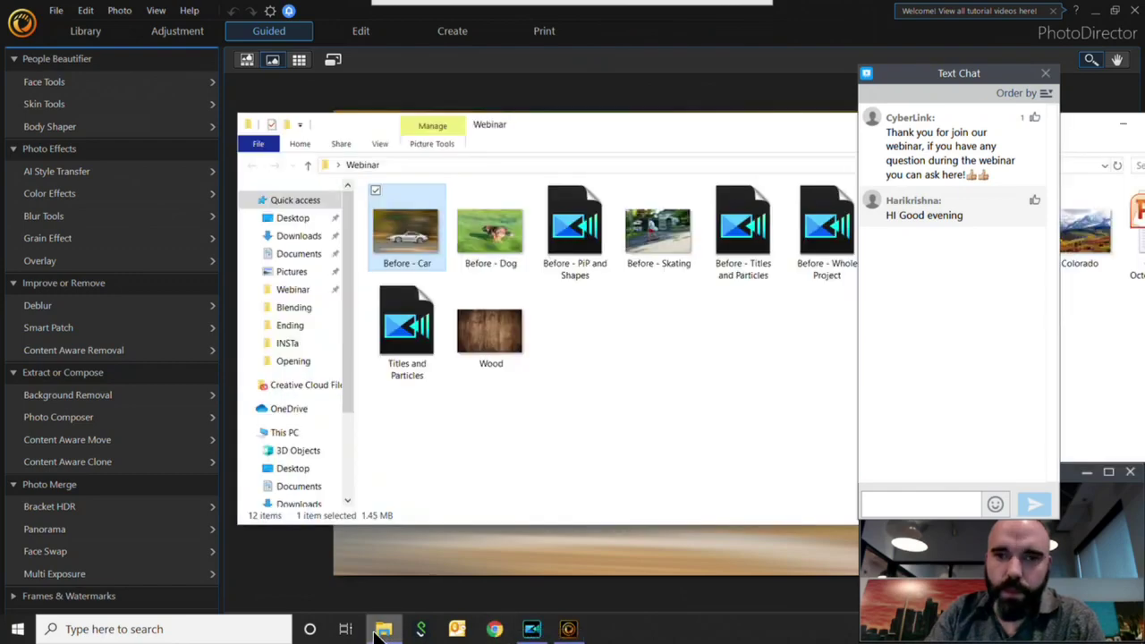
pyautogui.click(691, 340)
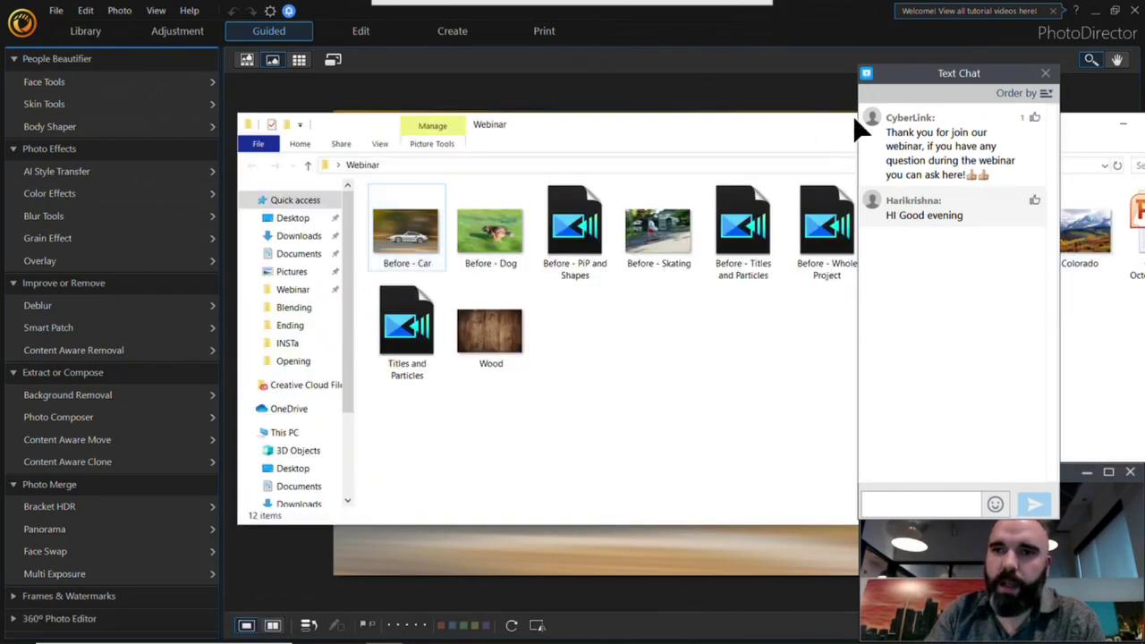
pyautogui.click(1051, 73)
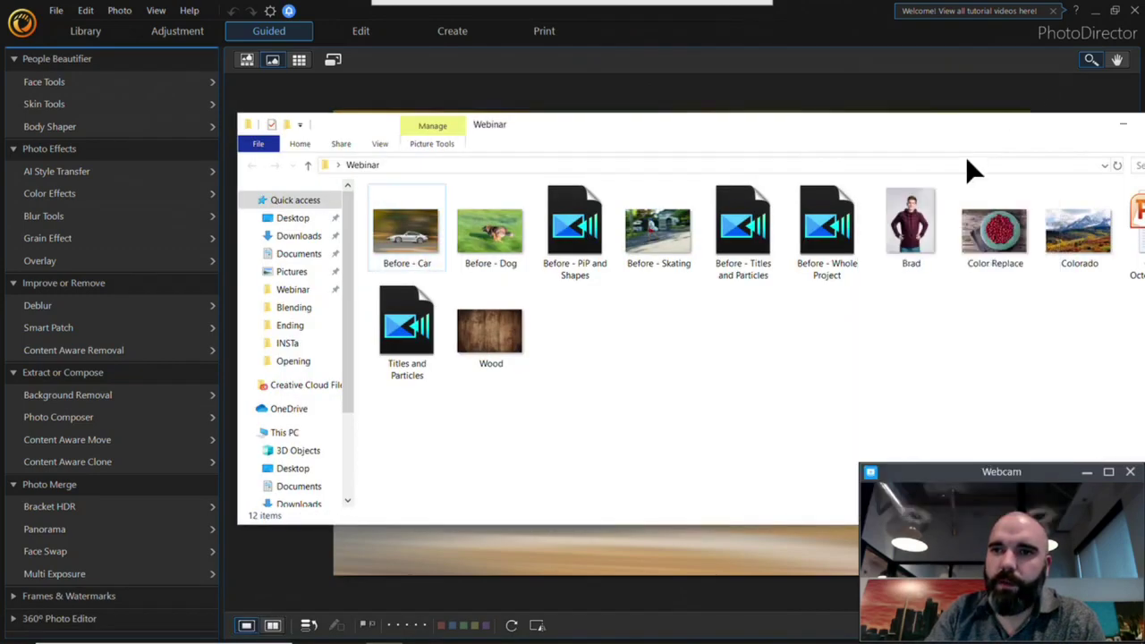
pyautogui.moveTo(995, 229); pyautogui.dragTo(549, 98)
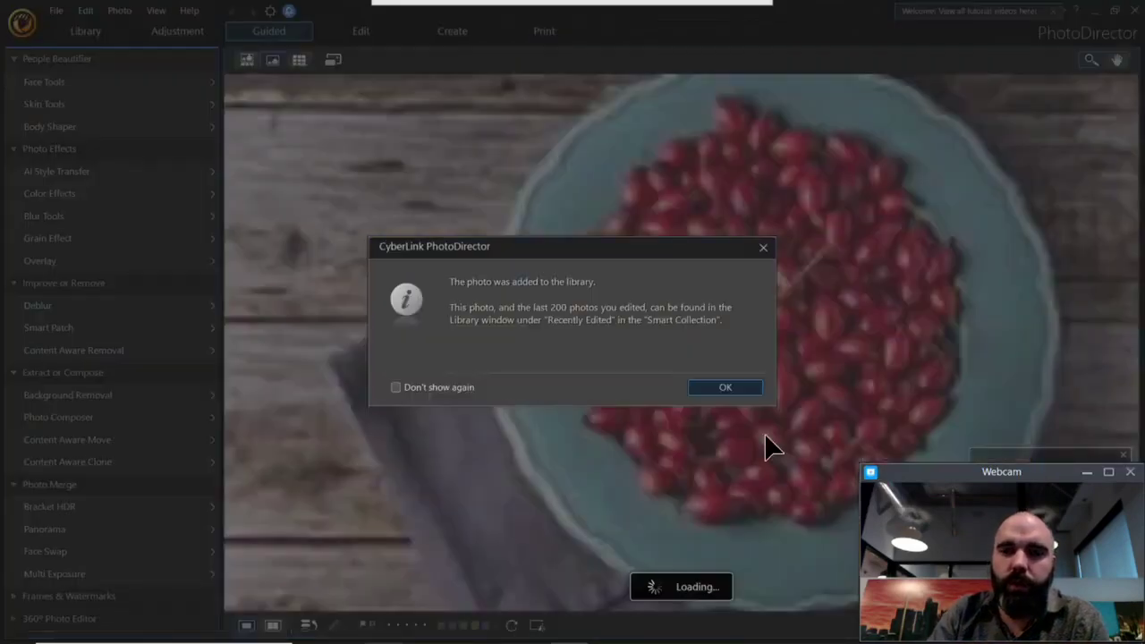
pyautogui.click(742, 390)
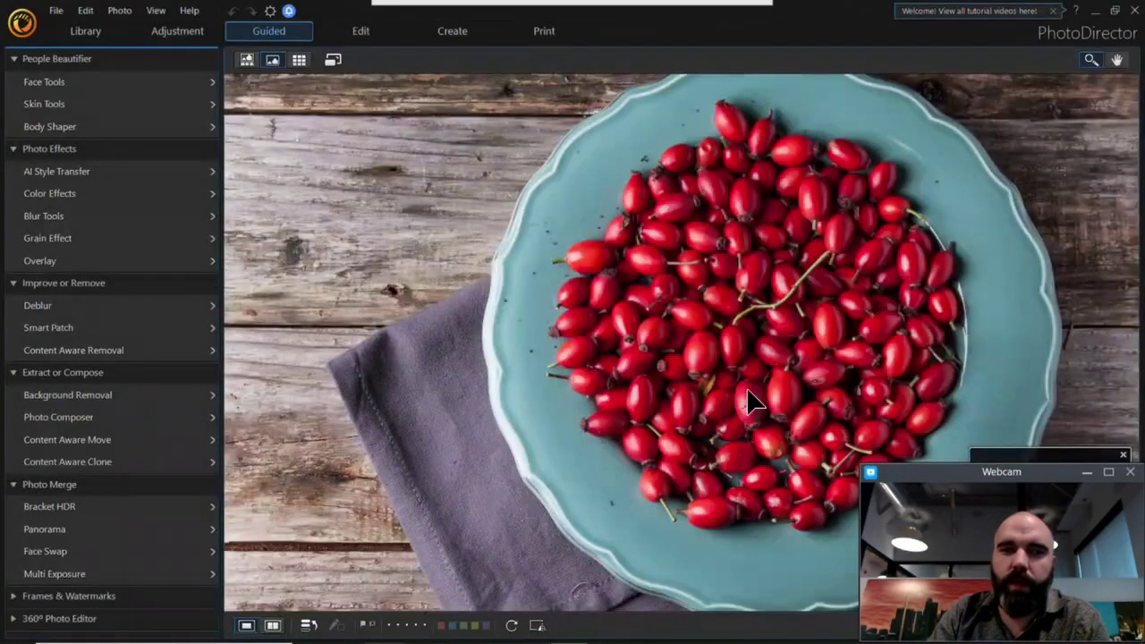
# Apply the Color Replace effect, sampling the red of the berries as the color to replace with a tolerance of 100.
pyautogui.click(69, 193)
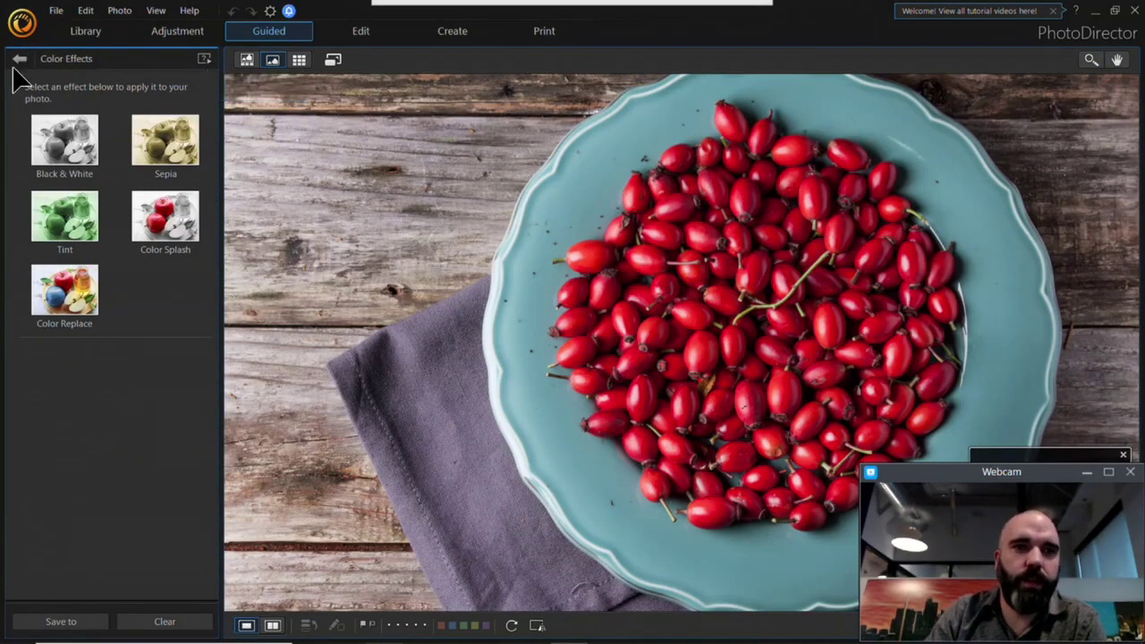
pyautogui.click(89, 328)
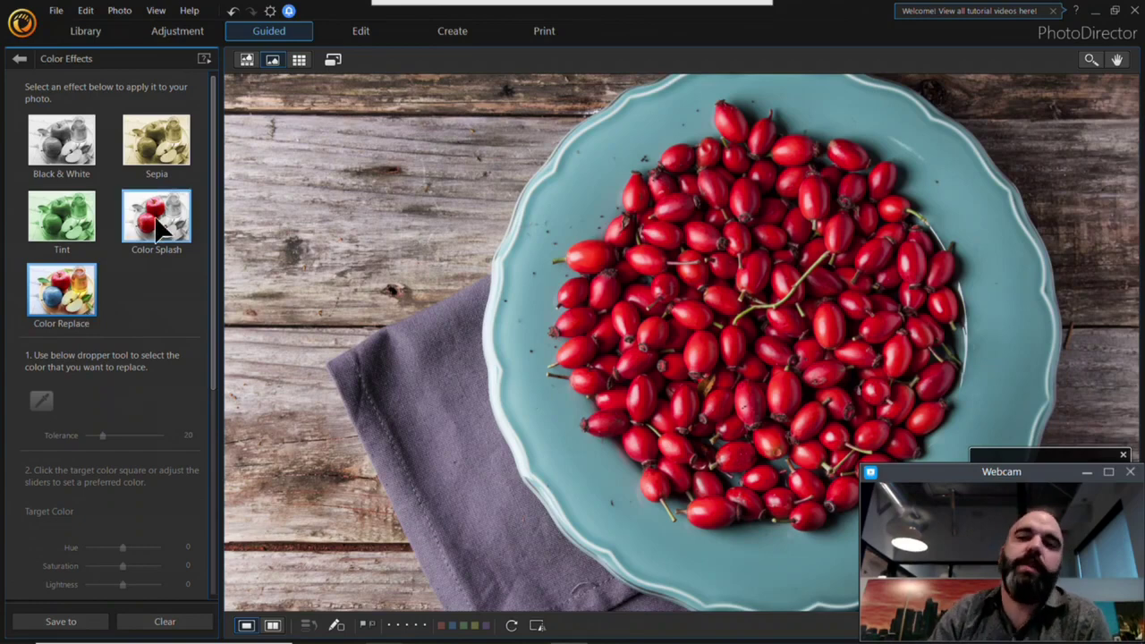
pyautogui.click(41, 402)
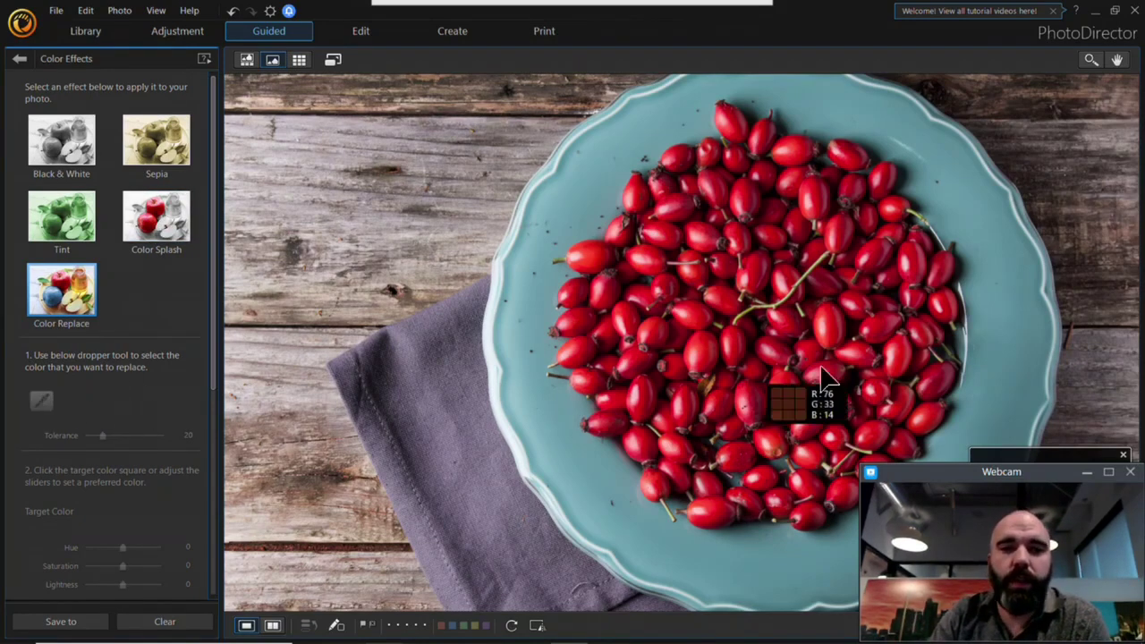
pyautogui.click(760, 285)
pyautogui.moveTo(102, 436); pyautogui.dragTo(170, 440)
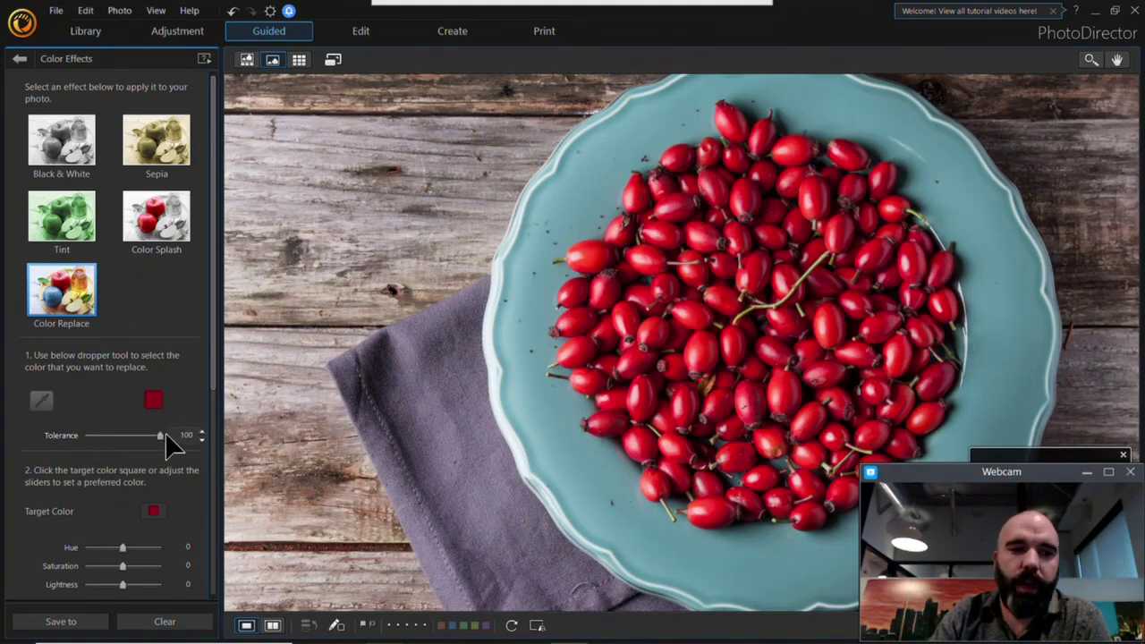
# Turn the berries bright green by setting the target color's hue to 105, saturation to 100 and lightness to 4.
pyautogui.moveTo(124, 549); pyautogui.dragTo(159, 579)
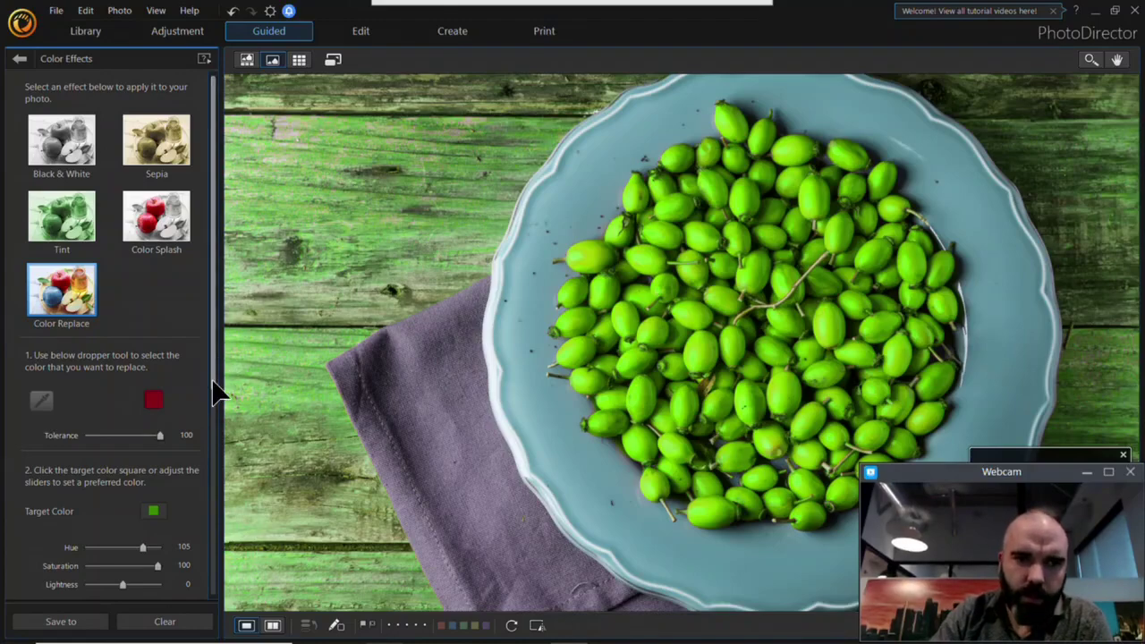
pyautogui.scroll(-3, 215, 394)
pyautogui.moveTo(122, 383)
pyautogui.mouseDown()
pyautogui.moveTo(162, 389)
pyautogui.moveTo(125, 390)
pyautogui.mouseUp()
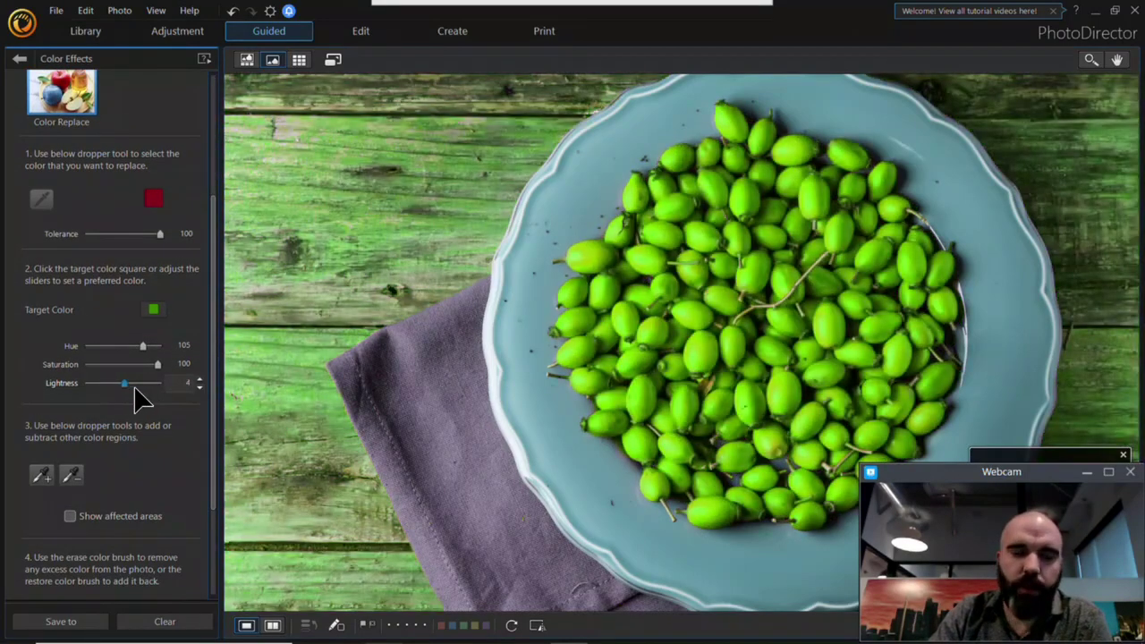
# Erase the green tint from the wooden background around the plate using the erase color brush at size 57.3.
pyautogui.scroll(-2, 217, 358)
pyautogui.click(38, 509)
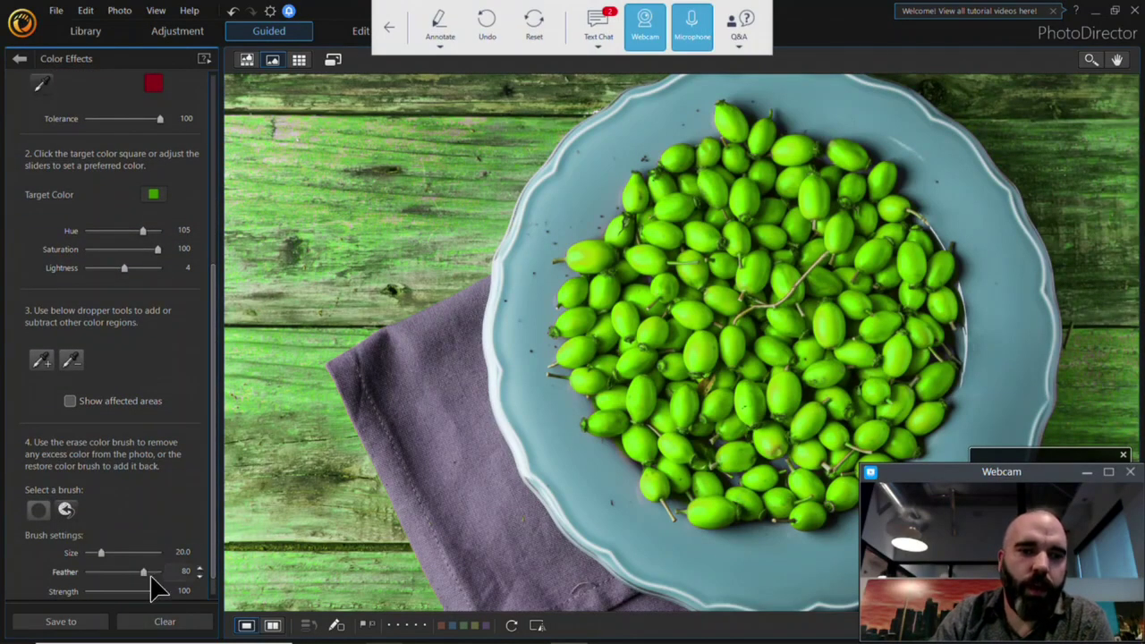
pyautogui.moveTo(101, 553); pyautogui.dragTo(128, 554)
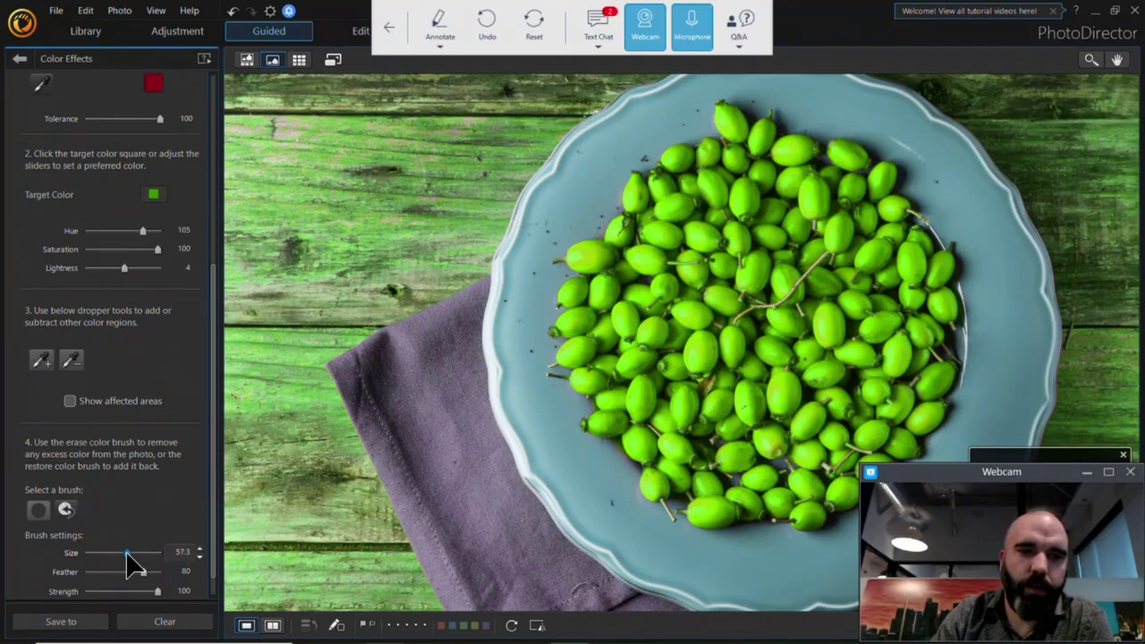
pyautogui.moveTo(323, 216)
pyautogui.mouseDown()
pyautogui.moveTo(288, 170)
pyautogui.moveTo(268, 99)
pyautogui.mouseUp()
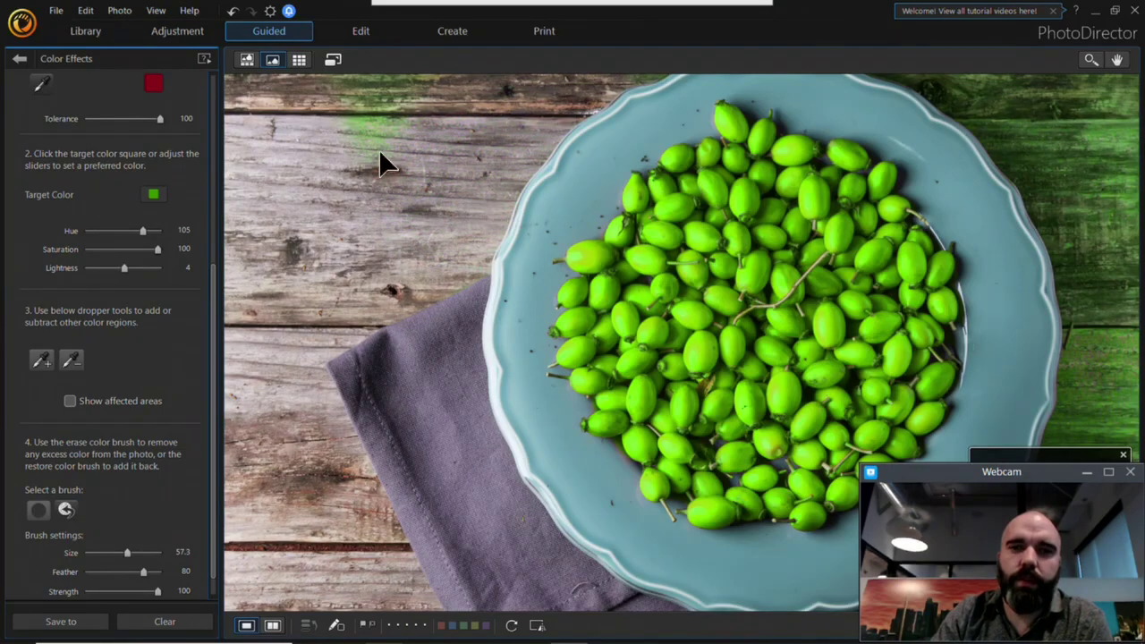
pyautogui.moveTo(541, 105)
pyautogui.mouseDown()
pyautogui.moveTo(846, 57)
pyautogui.moveTo(986, 118)
pyautogui.mouseUp()
pyautogui.moveTo(1125, 425); pyautogui.dragTo(1077, 398)
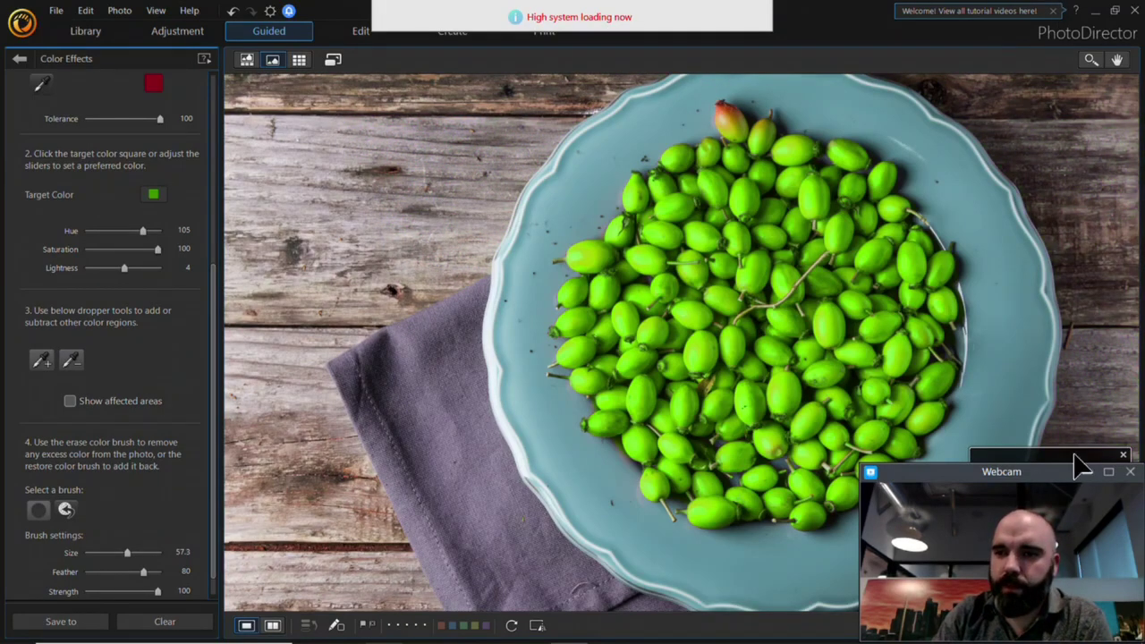
# Restore the green on the partly erased berry at the plate's upper edge with the restore color brush.
pyautogui.click(37, 510)
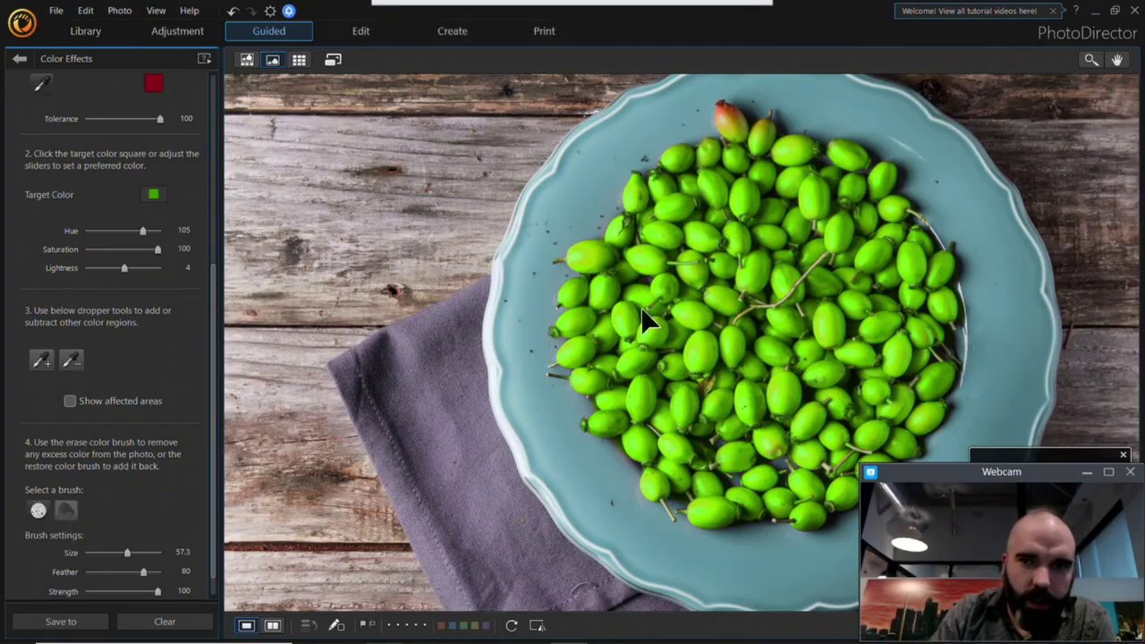
pyautogui.click(745, 136)
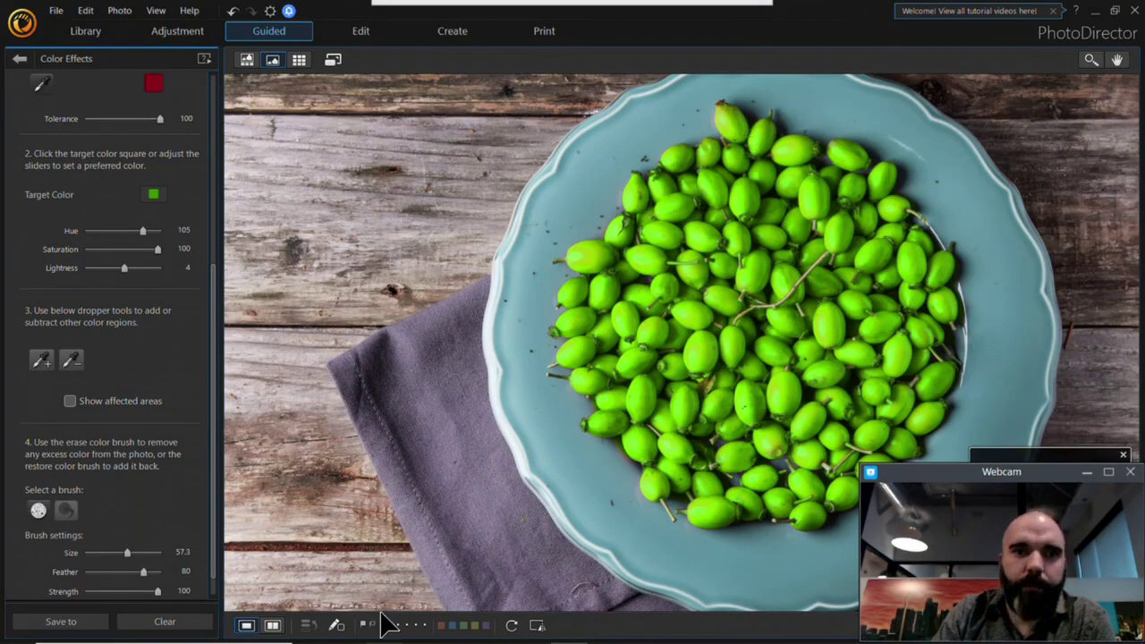
# Leave Color Effects and save the green berry edit as a virtual copy.
pyautogui.click(19, 58)
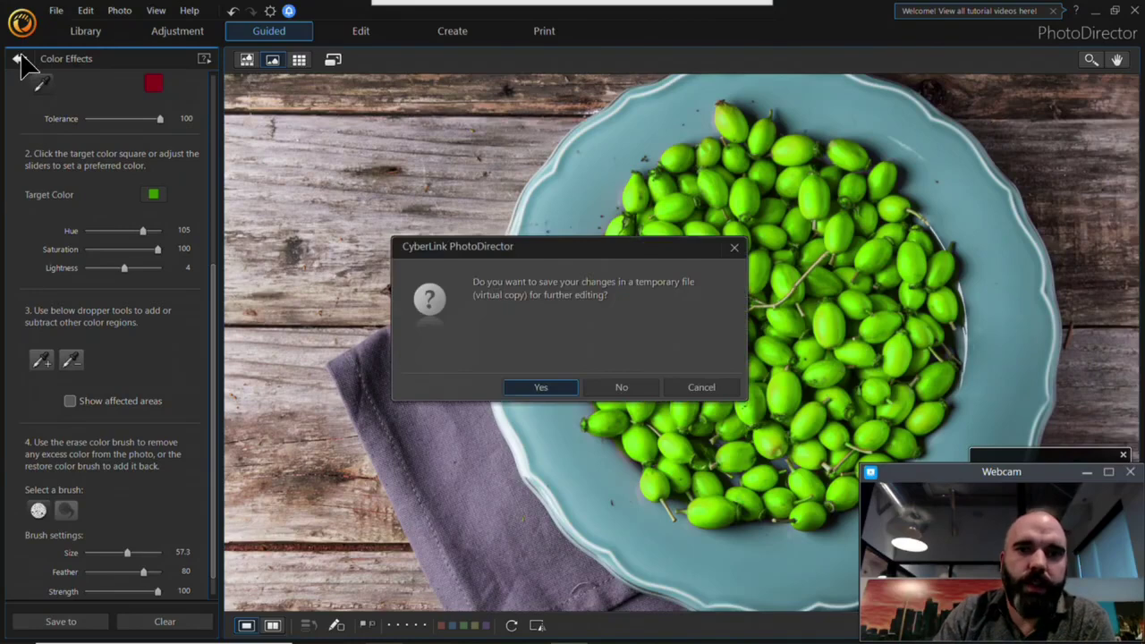
pyautogui.click(566, 394)
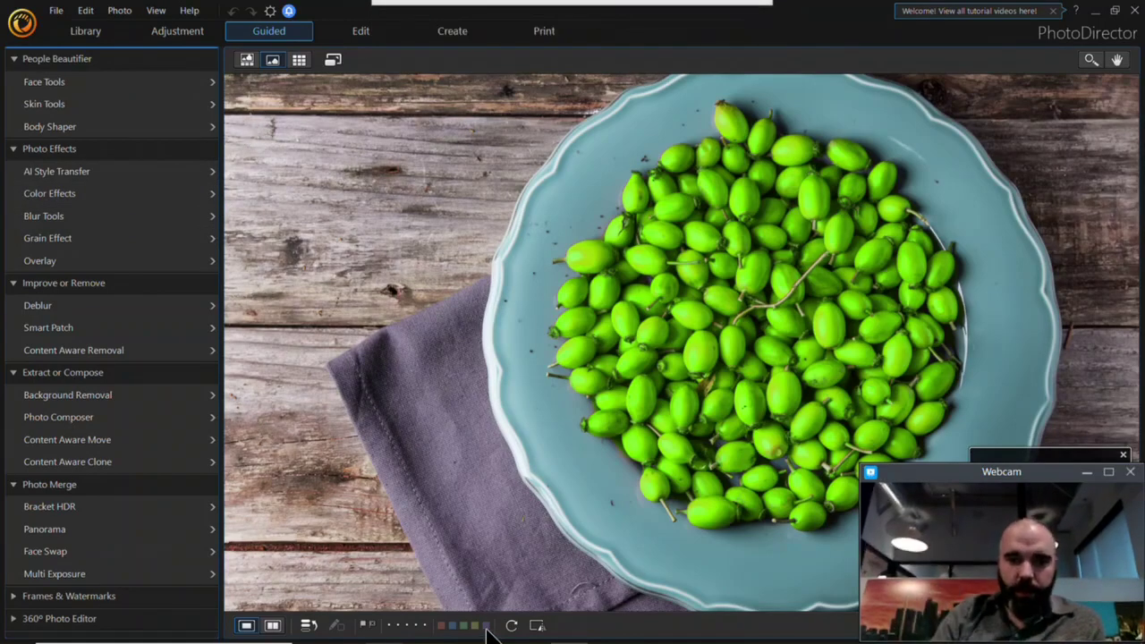
# Bring the Colorado photo from the Webinar folder into PhotoDirector and open it in the Edit workspace.
pyautogui.click(398, 630)
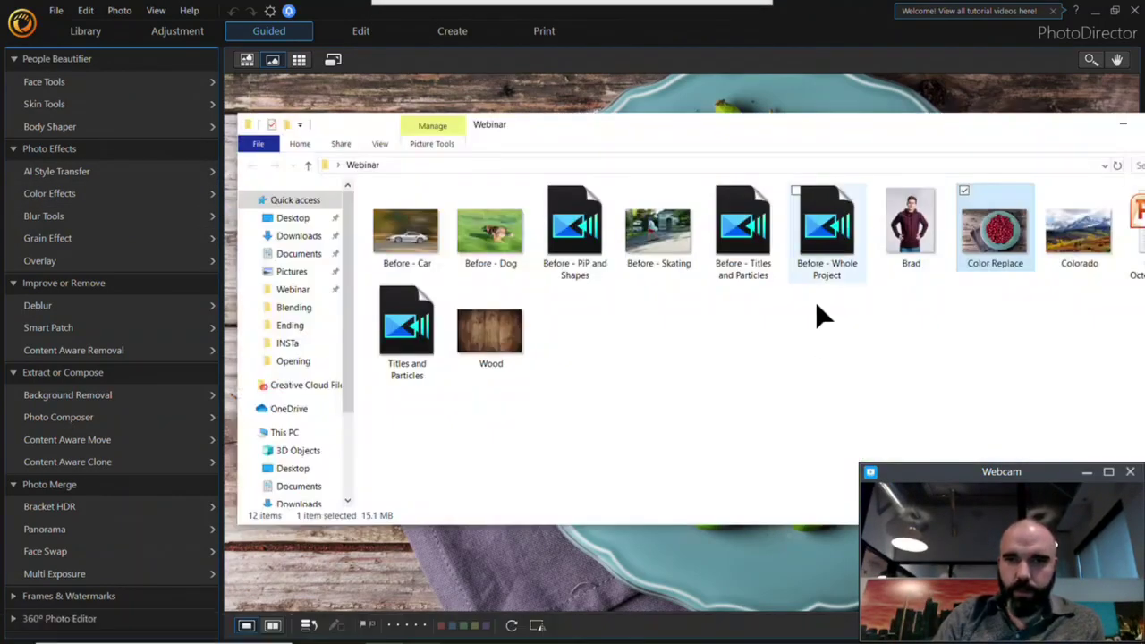
pyautogui.moveTo(1079, 231); pyautogui.dragTo(813, 89)
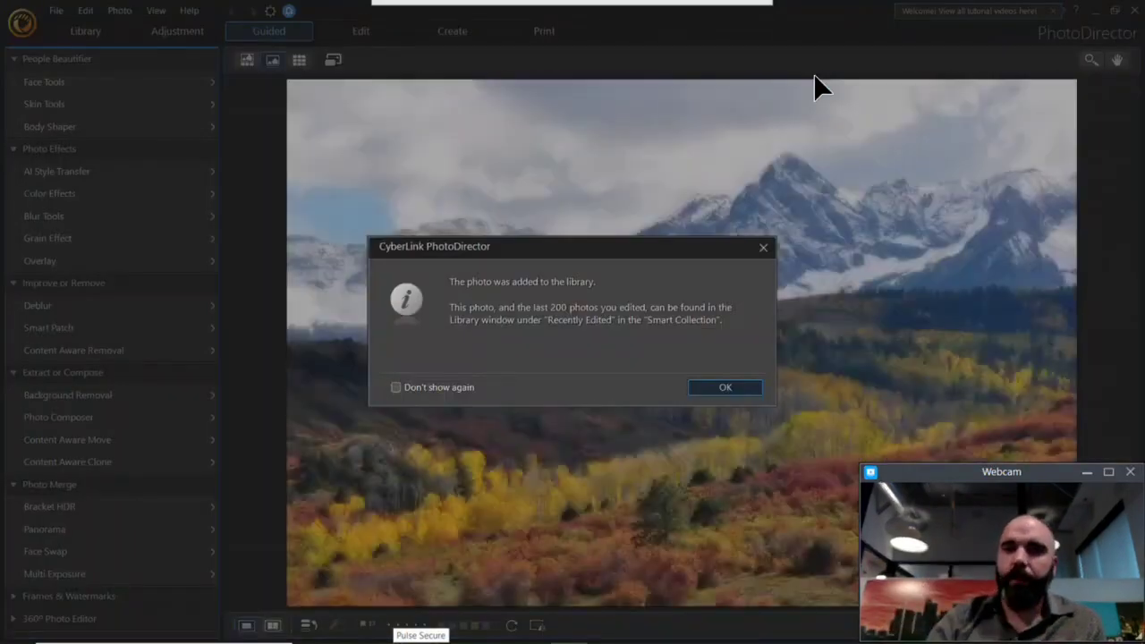
pyautogui.click(724, 387)
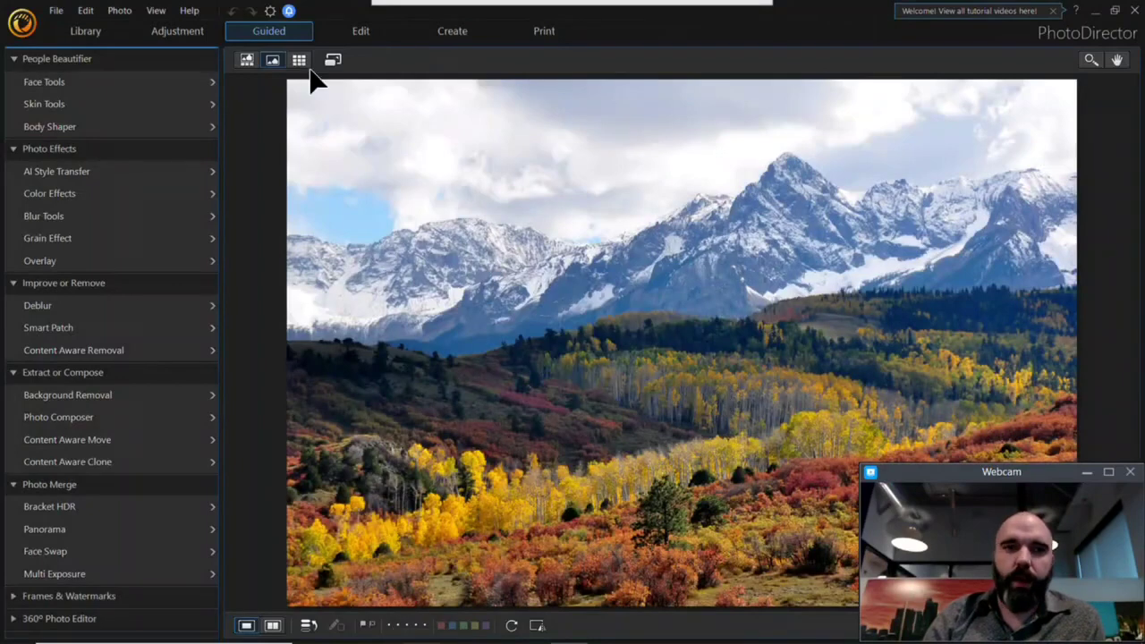
pyautogui.click(367, 32)
pyautogui.click(739, 417)
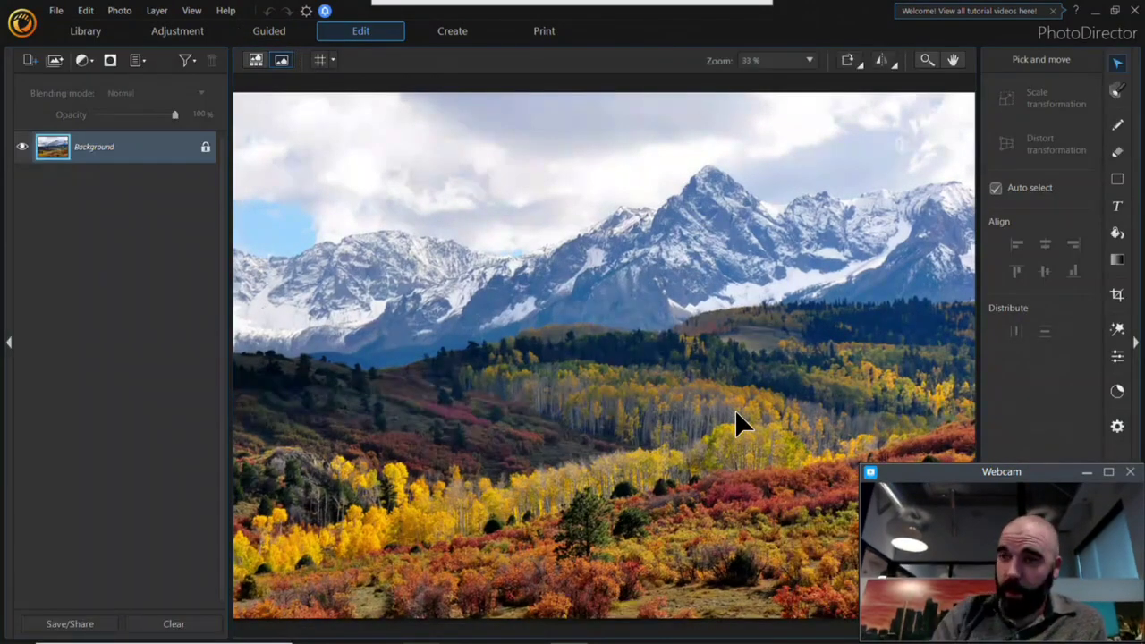
# Try to unlock the Colorado photo's background layer.
pyautogui.click(1117, 330)
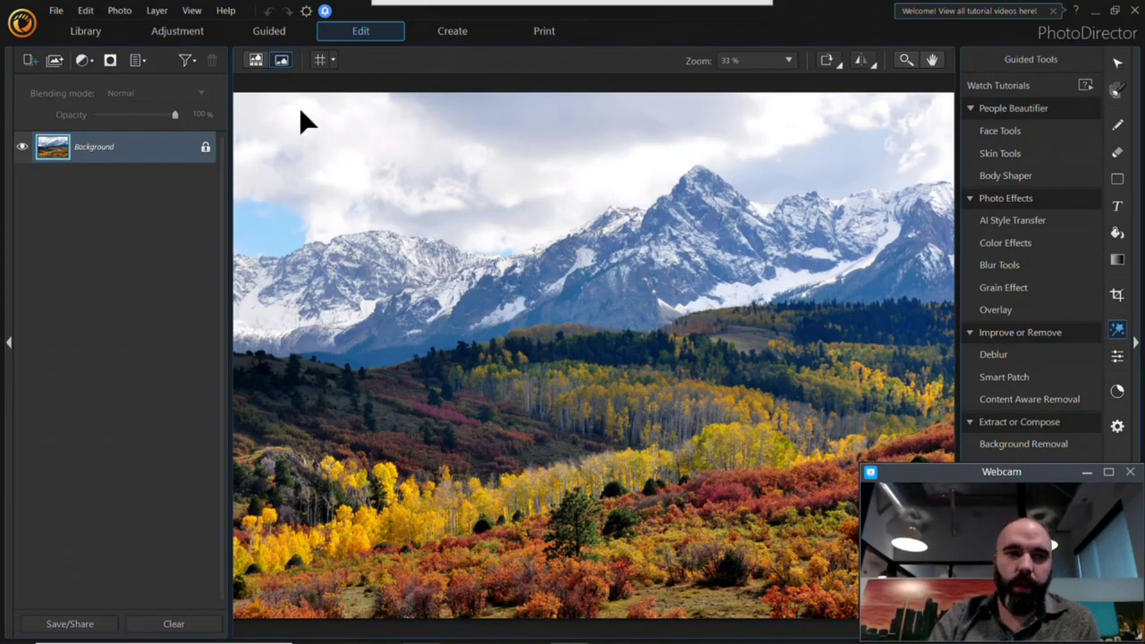
pyautogui.click(199, 154)
pyautogui.click(702, 386)
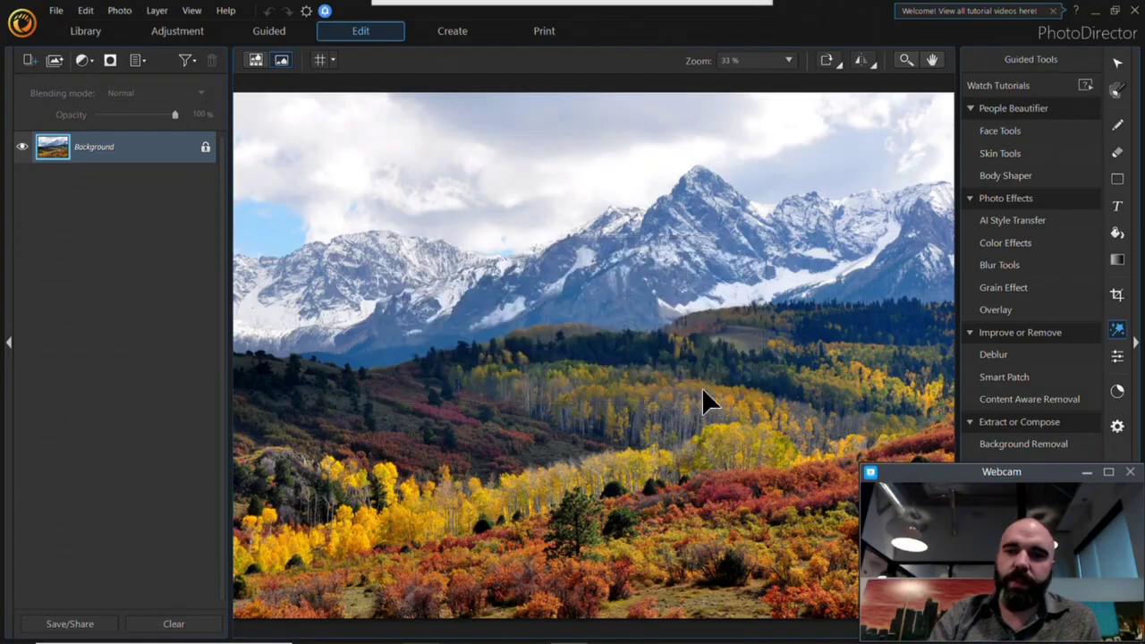
pyautogui.click(204, 154)
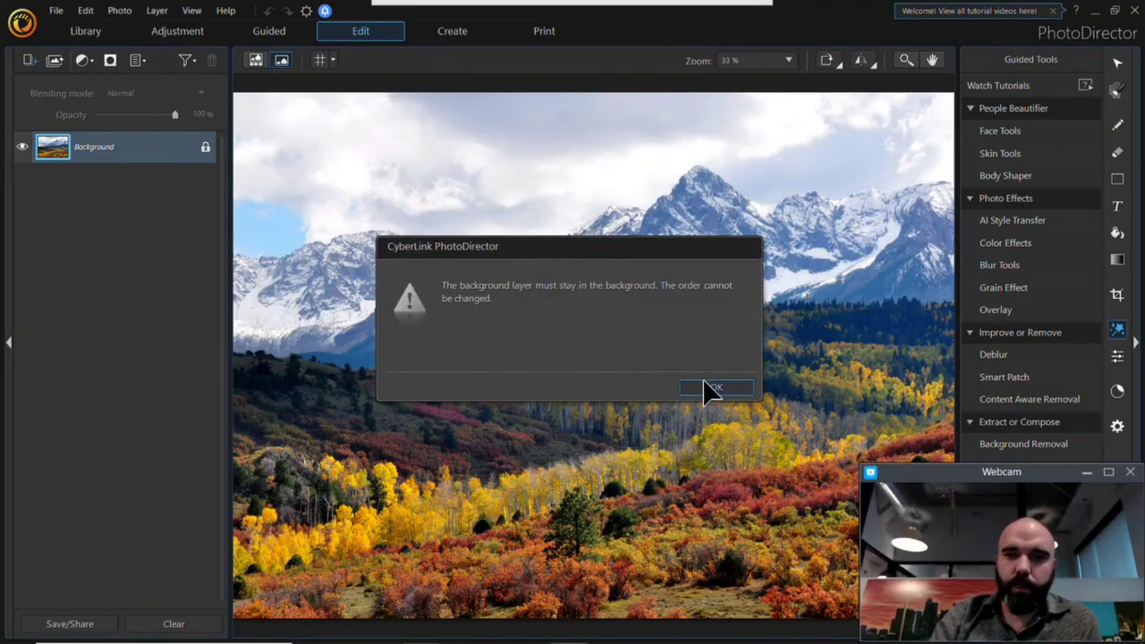
pyautogui.click(705, 385)
# Switch to the webinar presentation, show the New Edit Features slide and return to PhotoDirector.
pyautogui.moveTo(427, 16)
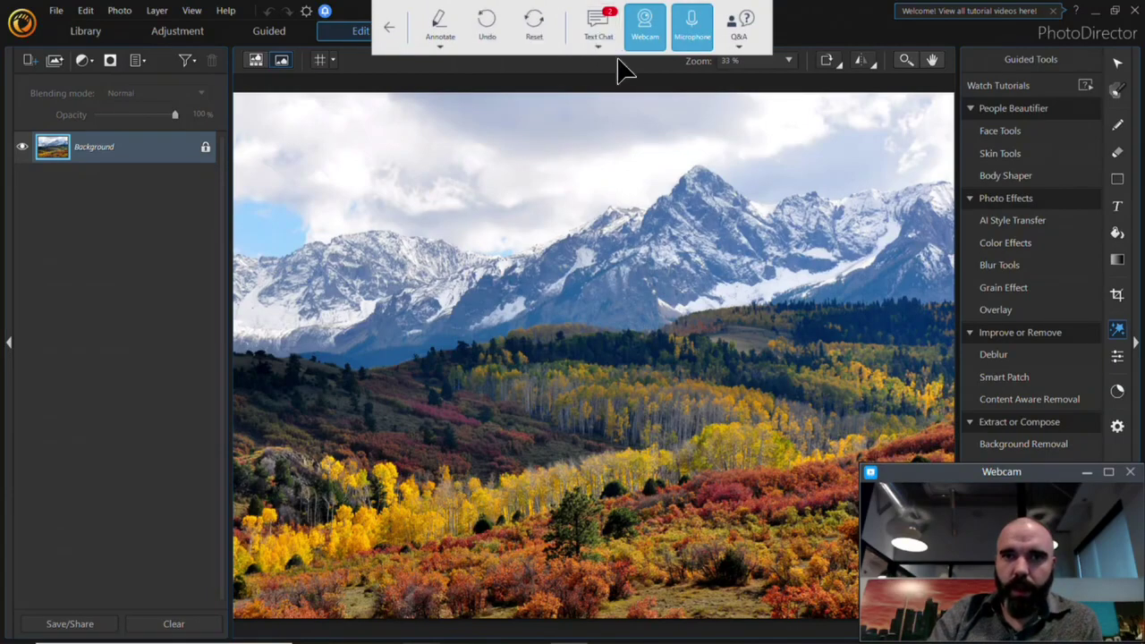
pyautogui.moveTo(561, 637)
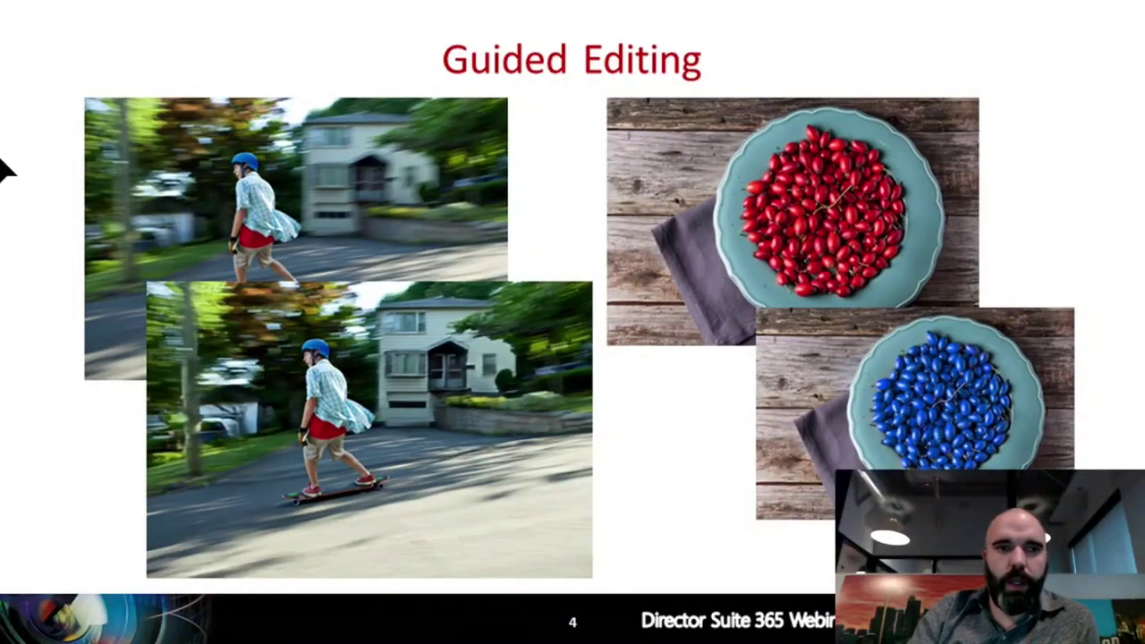
pyautogui.press('Right')
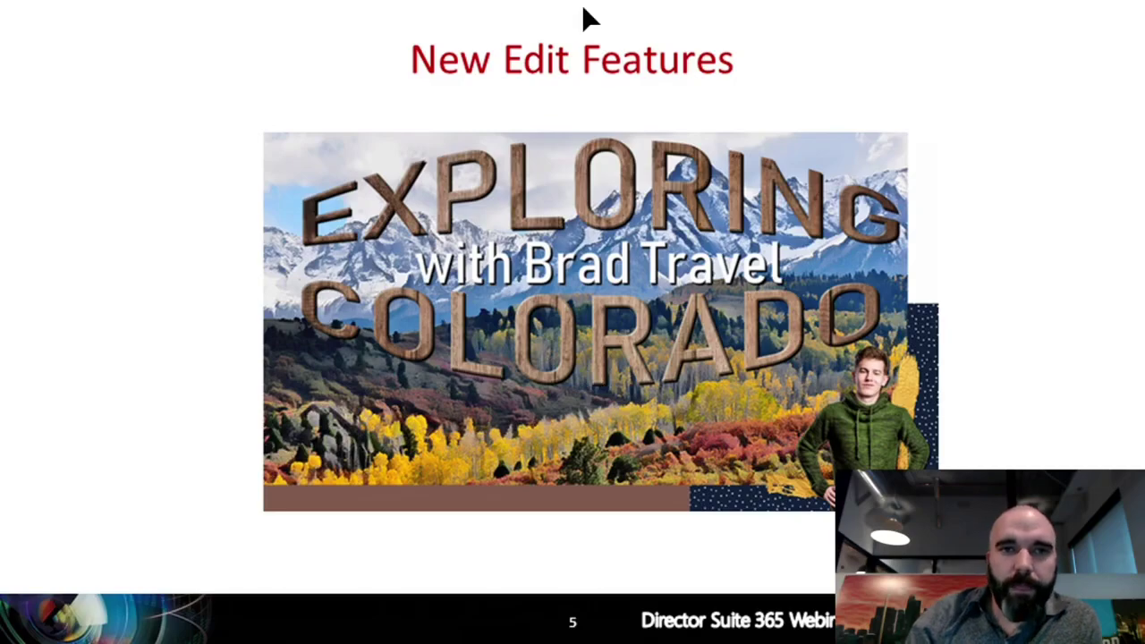
pyautogui.hotkey('alt', 'Tab')
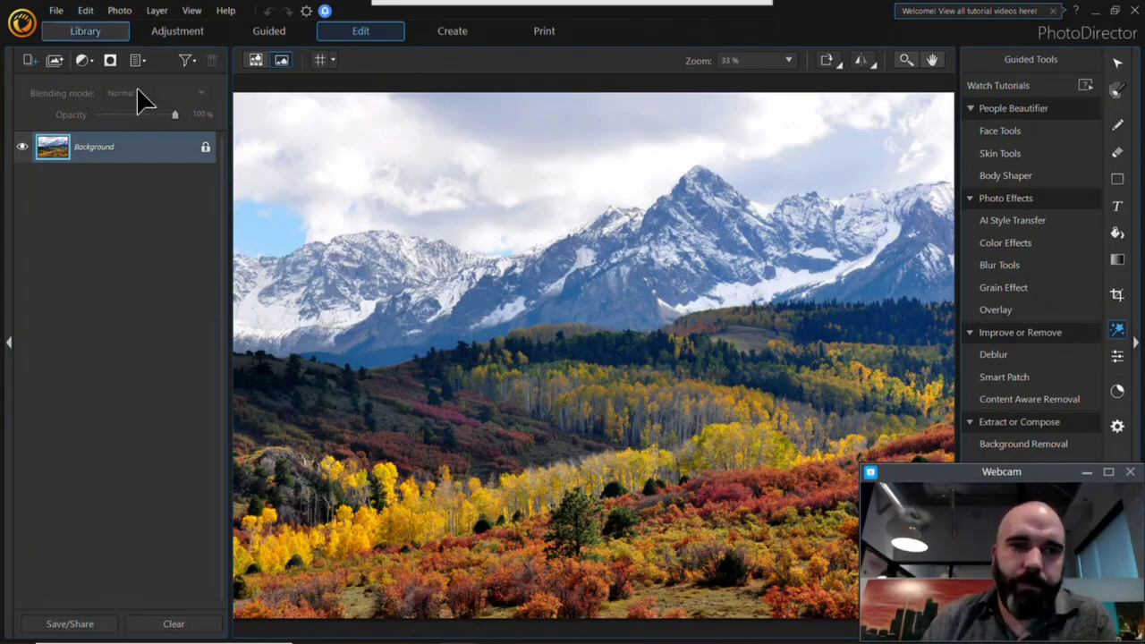
# Unlock the Colorado photo's background layer and crop the image to a 16x9 aspect ratio.
pyautogui.click(205, 147)
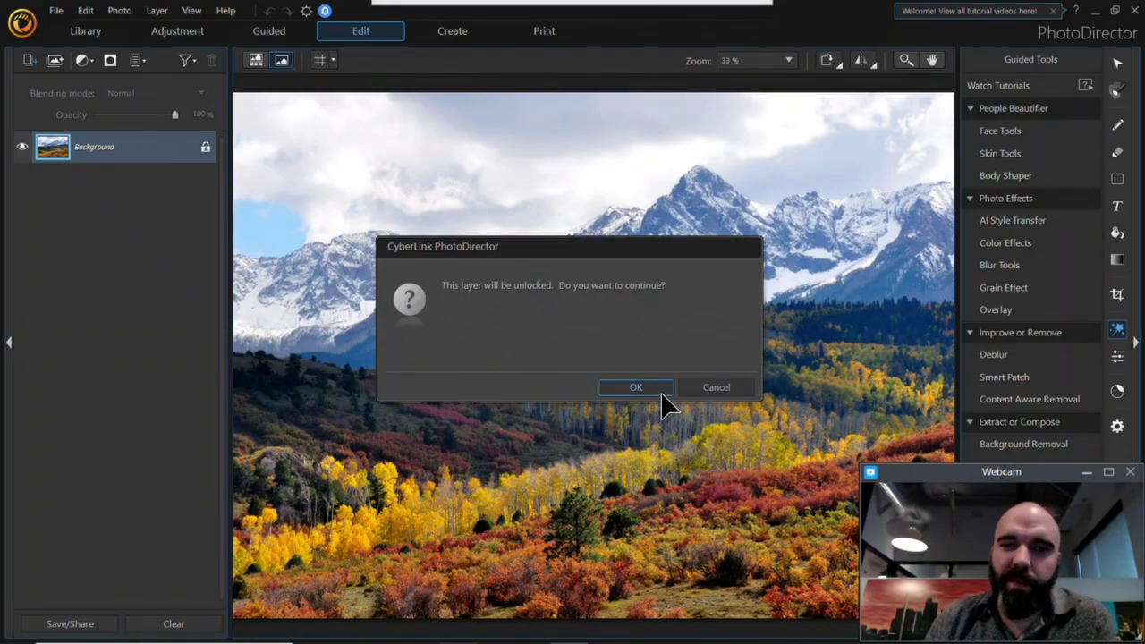
pyautogui.click(658, 390)
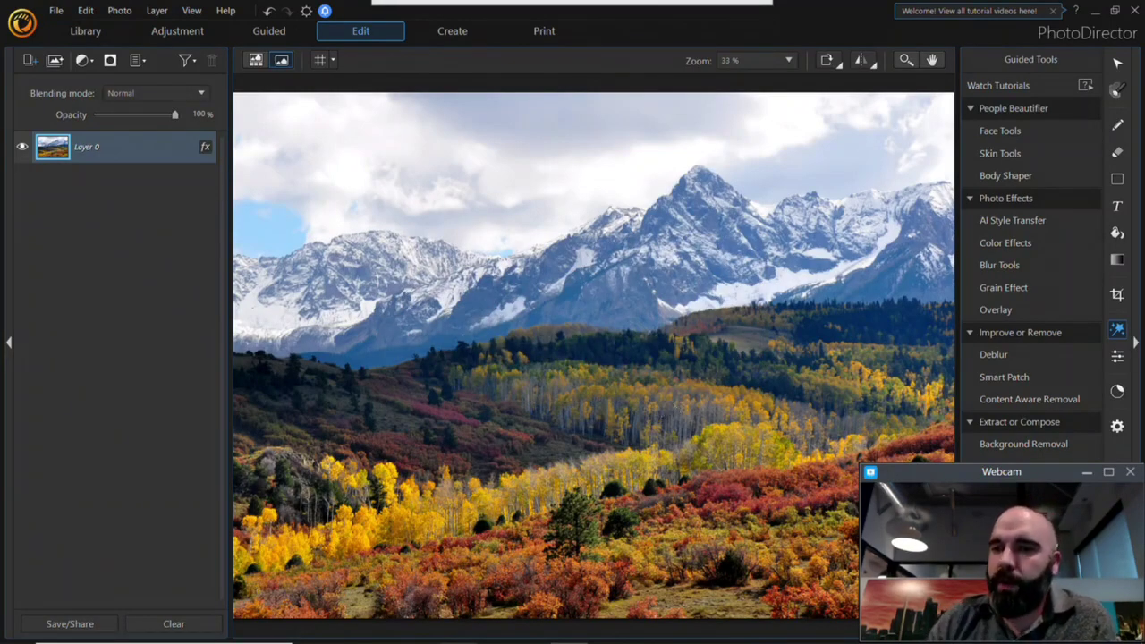
pyautogui.click(1120, 297)
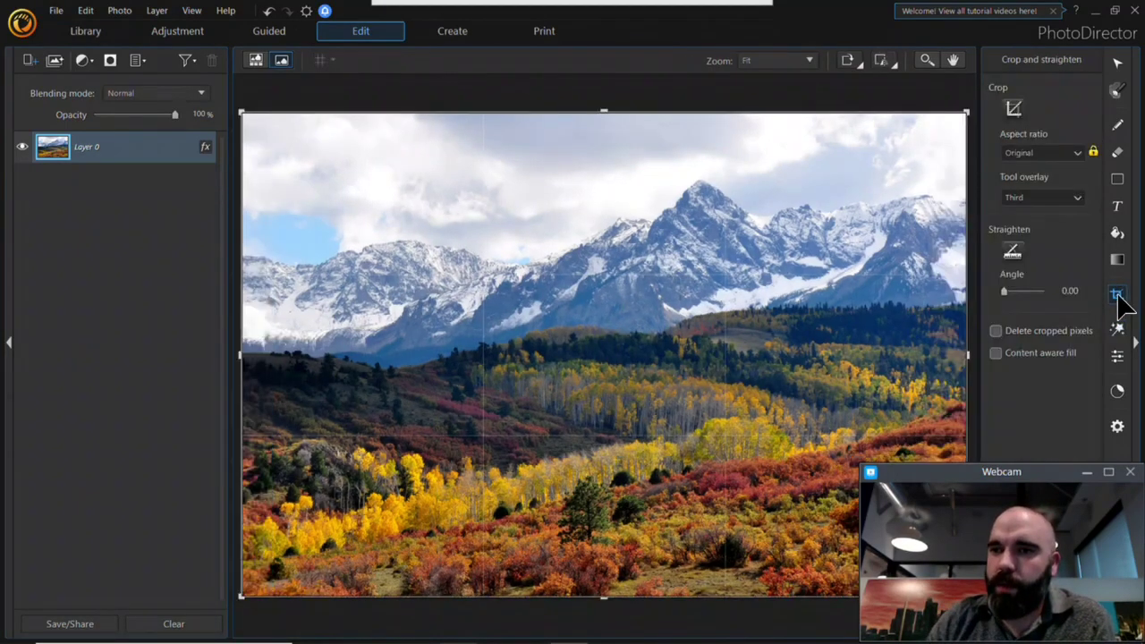
pyautogui.click(1055, 154)
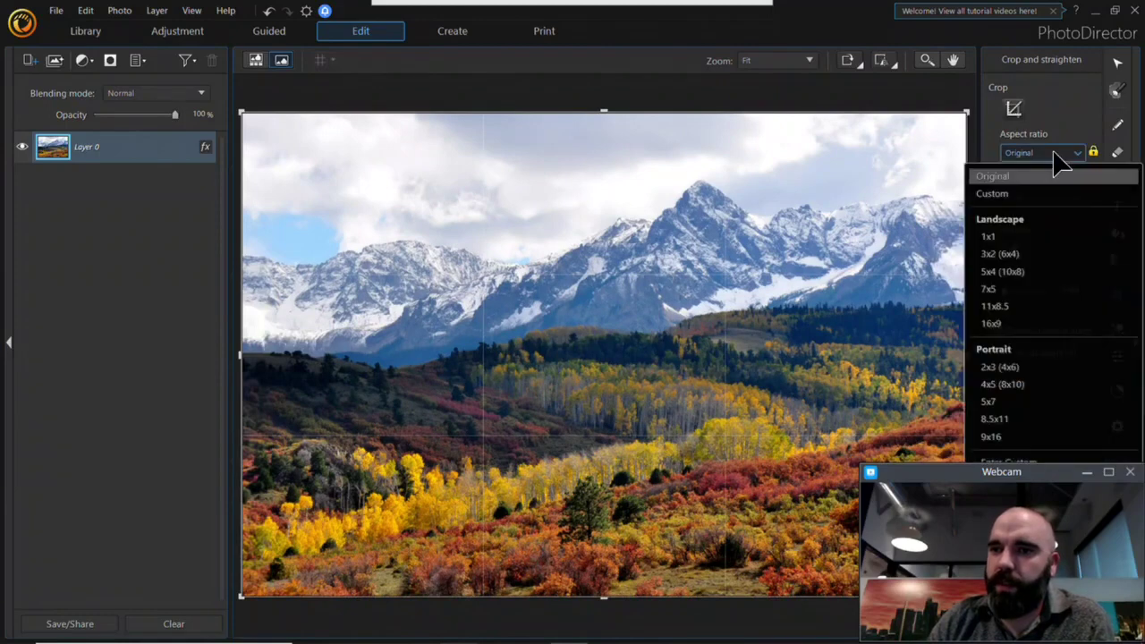
pyautogui.click(1045, 324)
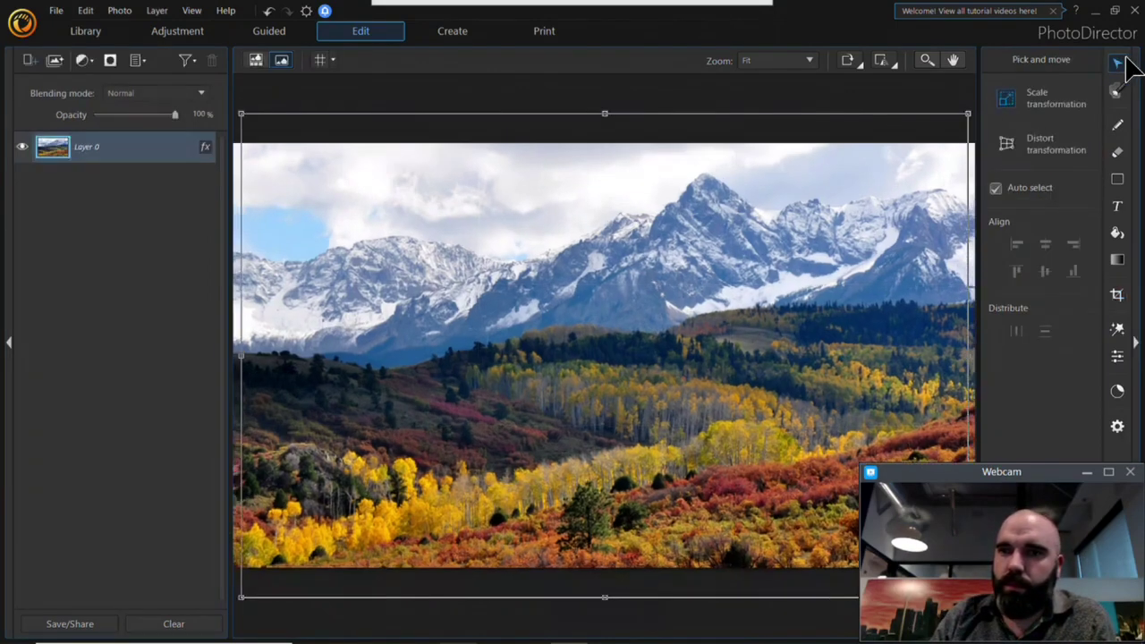
pyautogui.click(1119, 62)
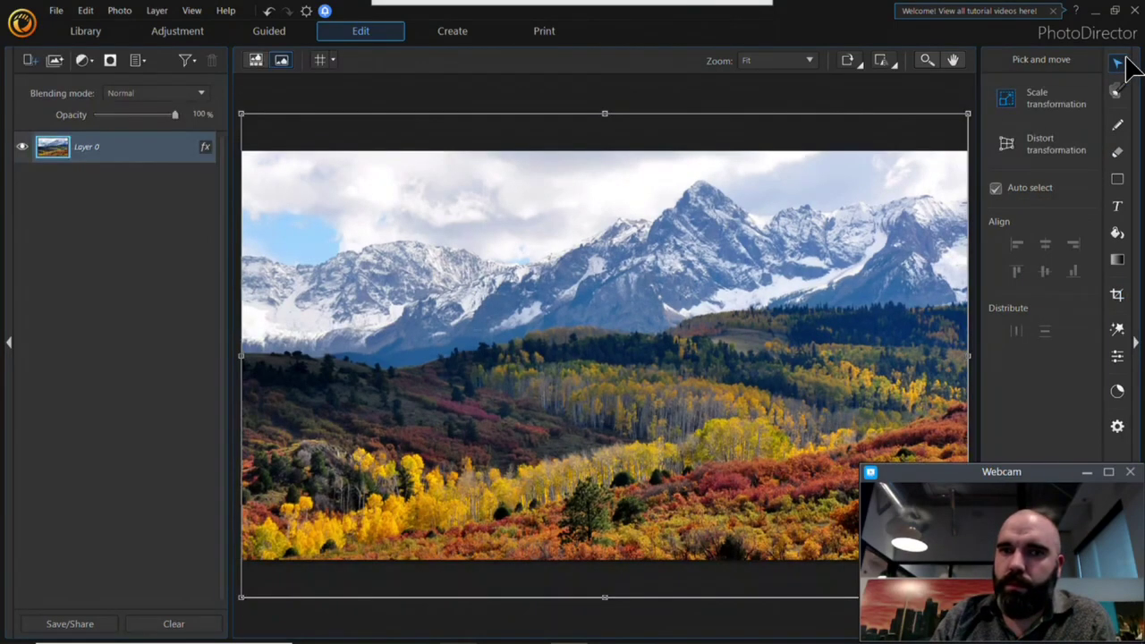
# Add the portrait of the man in the maroon hoodie from the Webinar folder as a layer above the landscape.
pyautogui.click(134, 248)
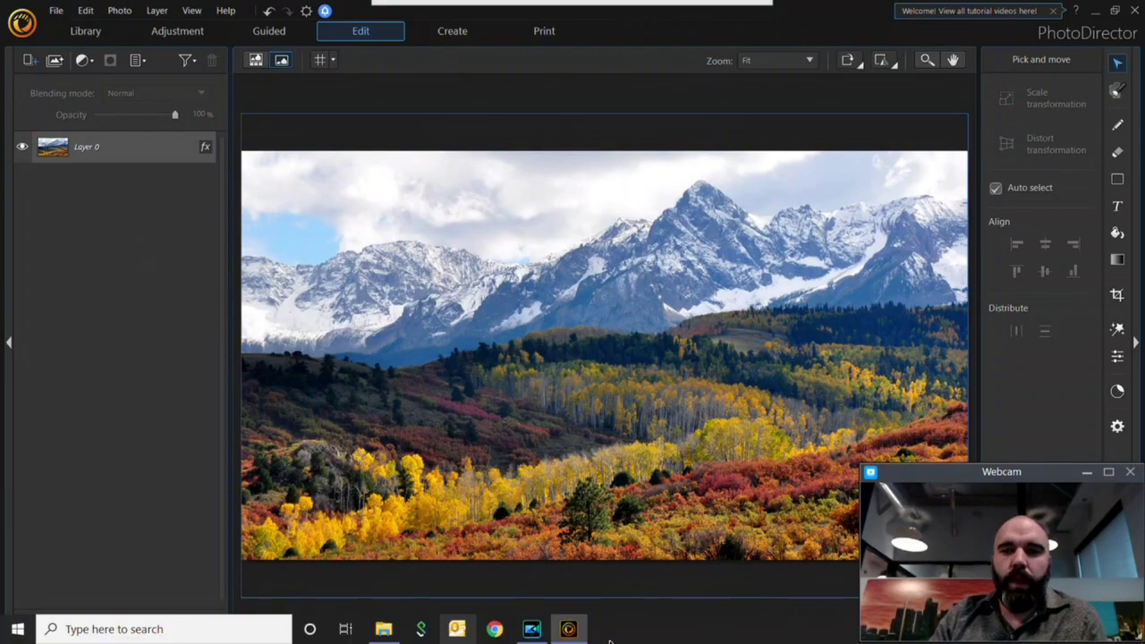
pyautogui.click(384, 629)
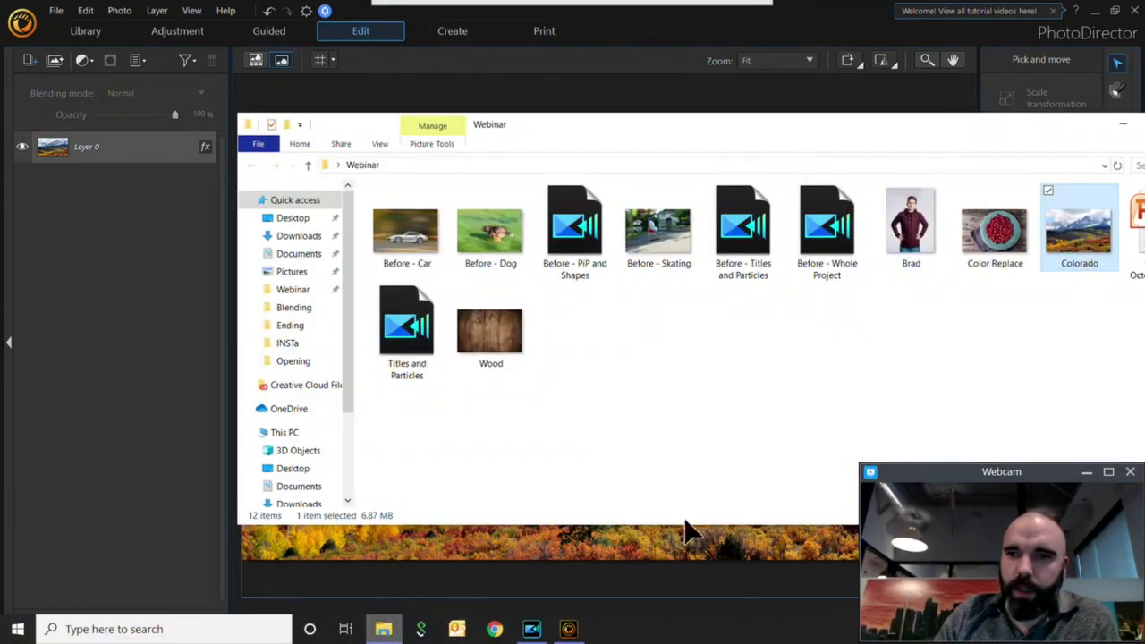
pyautogui.click(929, 227)
pyautogui.moveTo(912, 231); pyautogui.dragTo(546, 557)
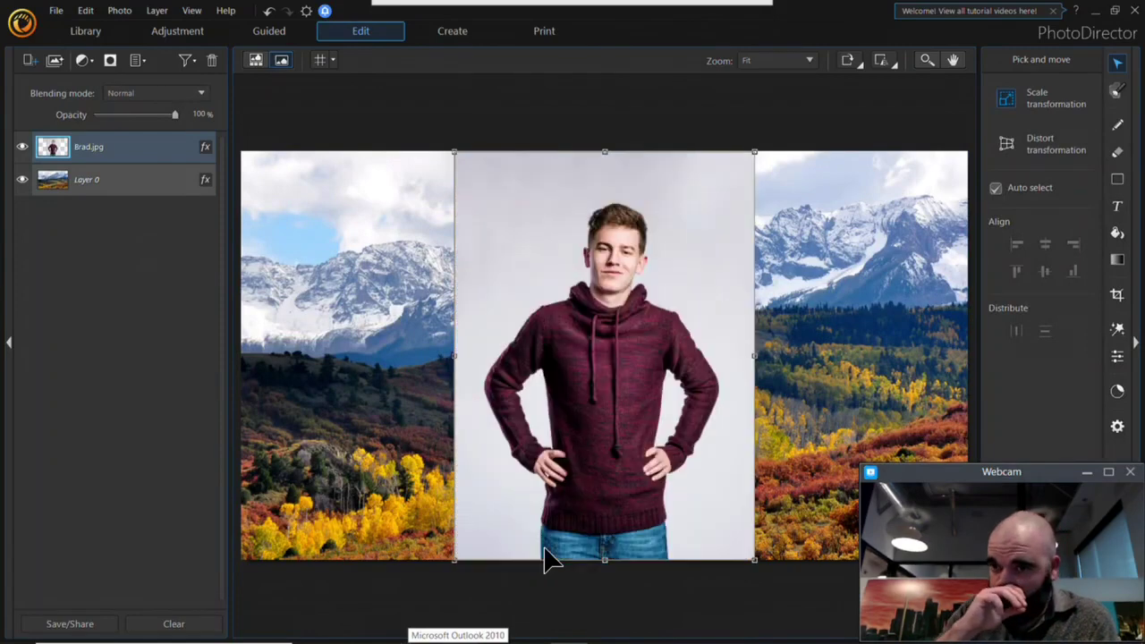
# Start Background Removal on the portrait layer and brush-select the grey backdrop around the man with the Intelligent brush at size 20.
pyautogui.click(1126, 327)
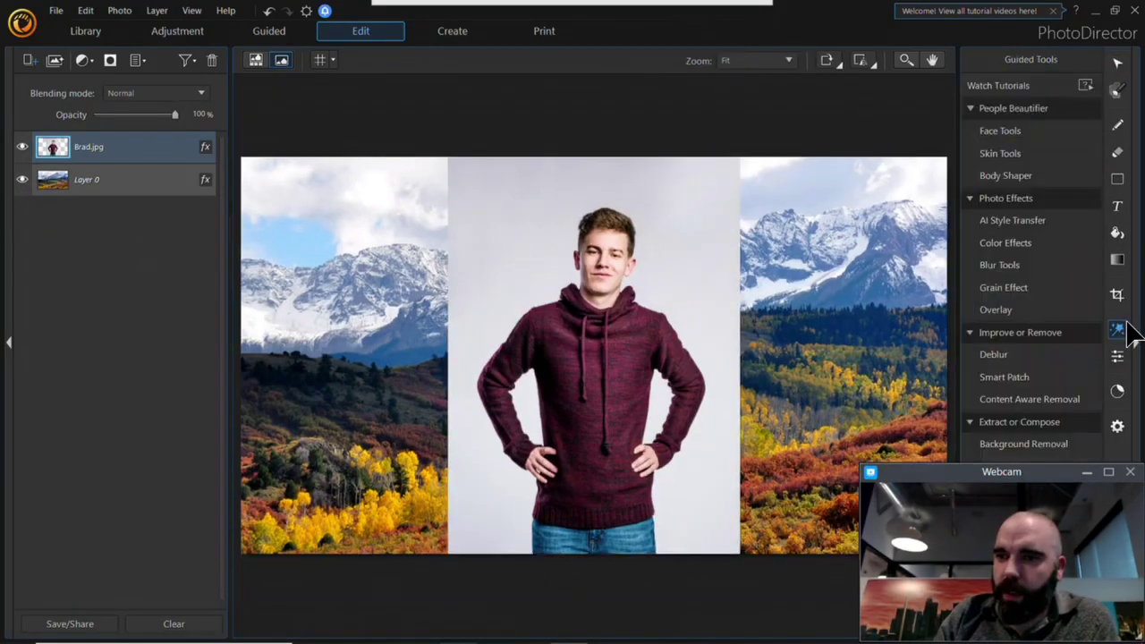
pyautogui.click(1086, 472)
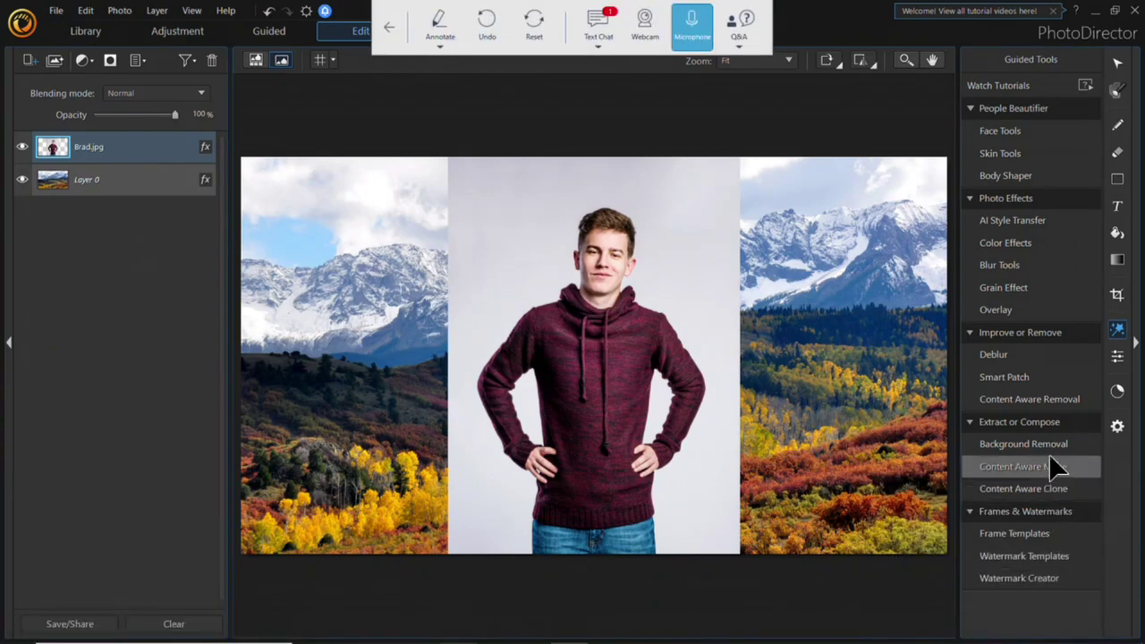
pyautogui.click(1054, 453)
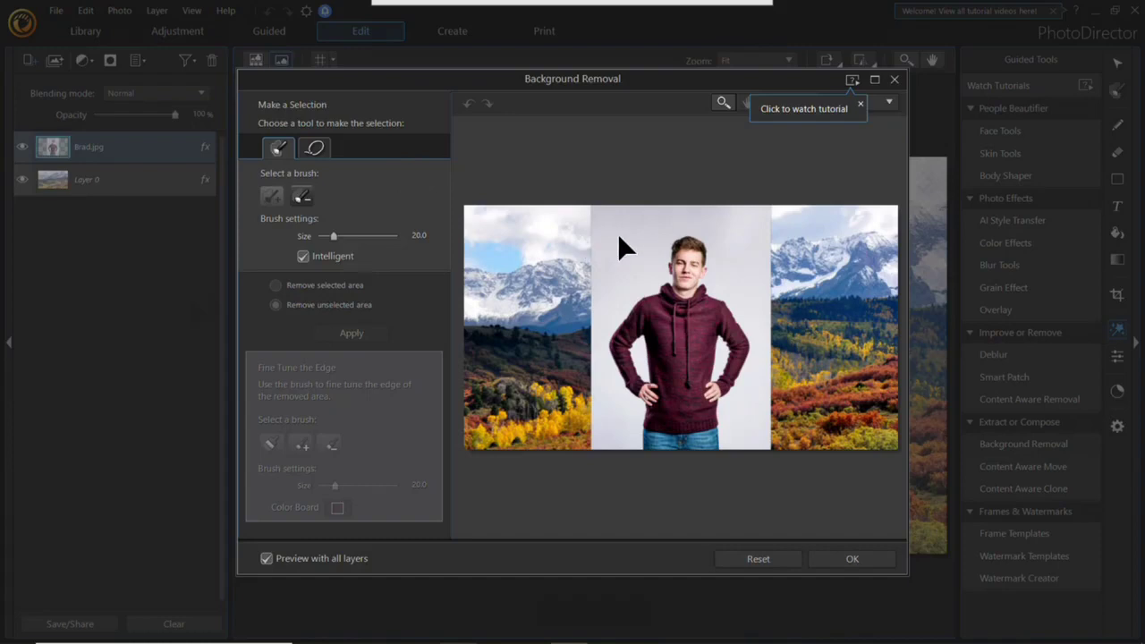
pyautogui.moveTo(615, 233)
pyautogui.mouseDown()
pyautogui.moveTo(738, 235)
pyautogui.moveTo(700, 220)
pyautogui.moveTo(708, 205)
pyautogui.mouseUp()
pyautogui.moveTo(752, 408)
pyautogui.mouseDown()
pyautogui.moveTo(600, 429)
pyautogui.moveTo(595, 415)
pyautogui.mouseUp()
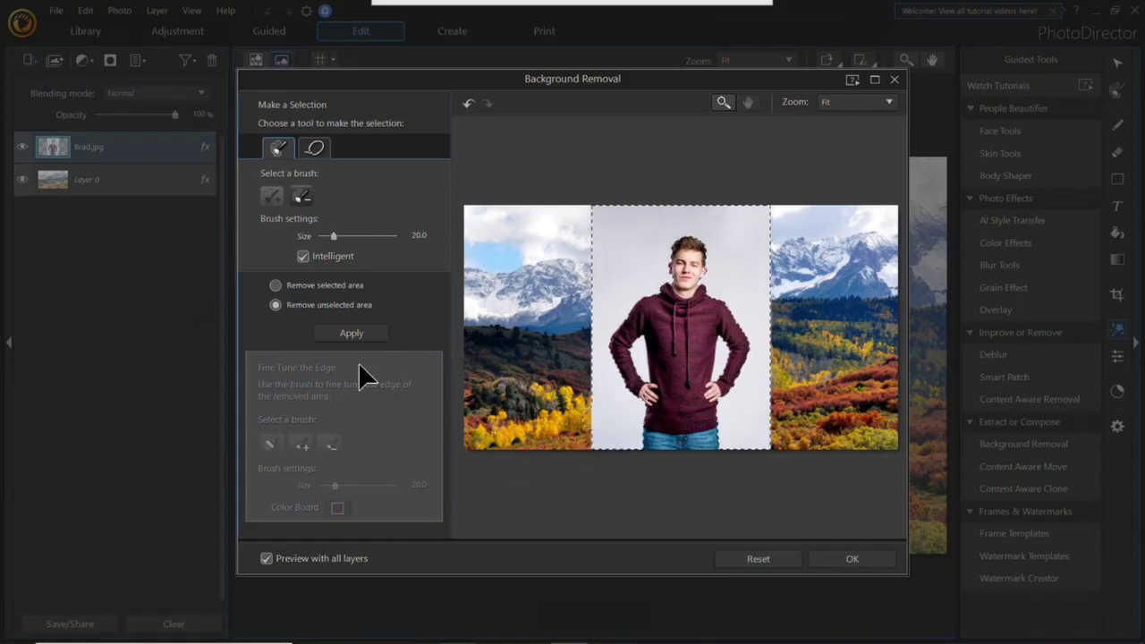
# Set the selection brush size to 6.1 and apply removal of the selected area to cut the man out of his backdrop.
pyautogui.moveTo(339, 231); pyautogui.dragTo(328, 234)
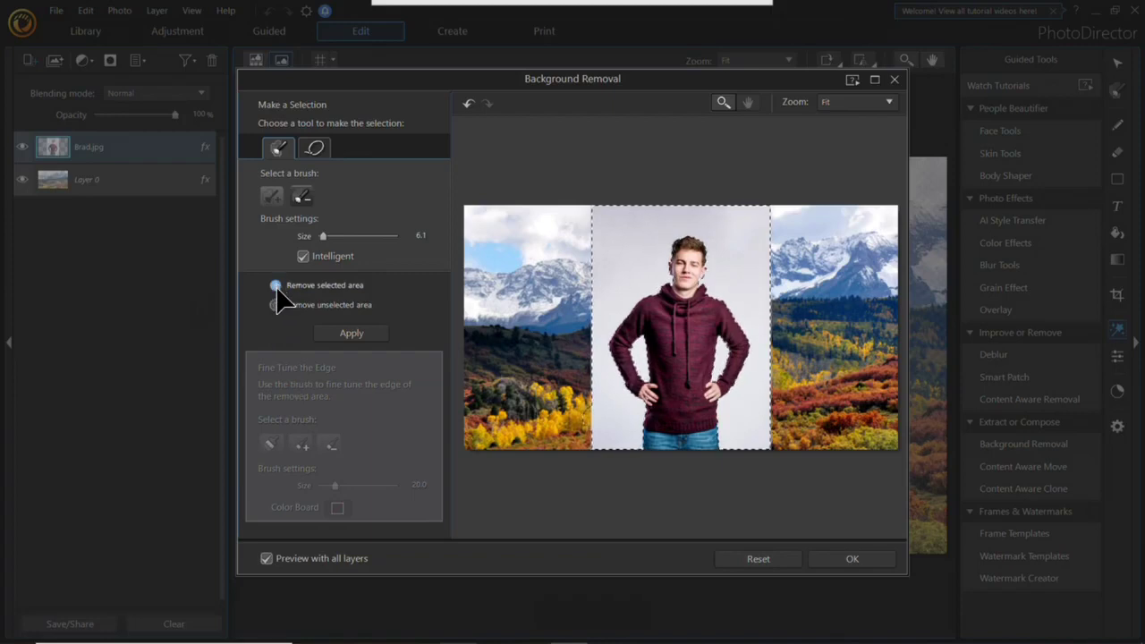
pyautogui.click(356, 331)
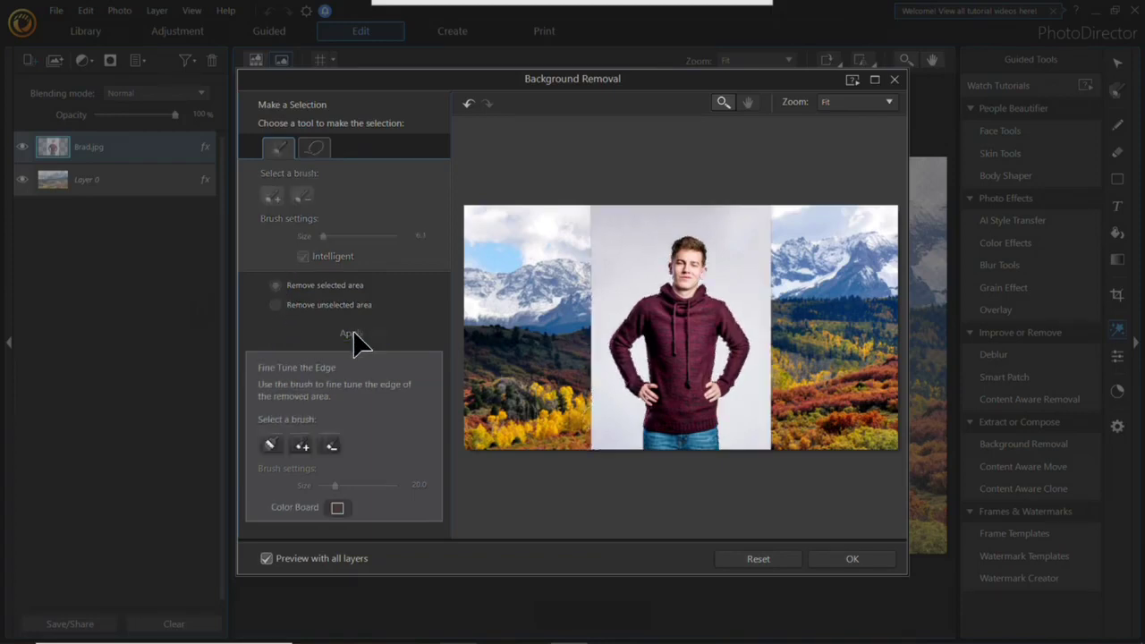
pyautogui.click(873, 559)
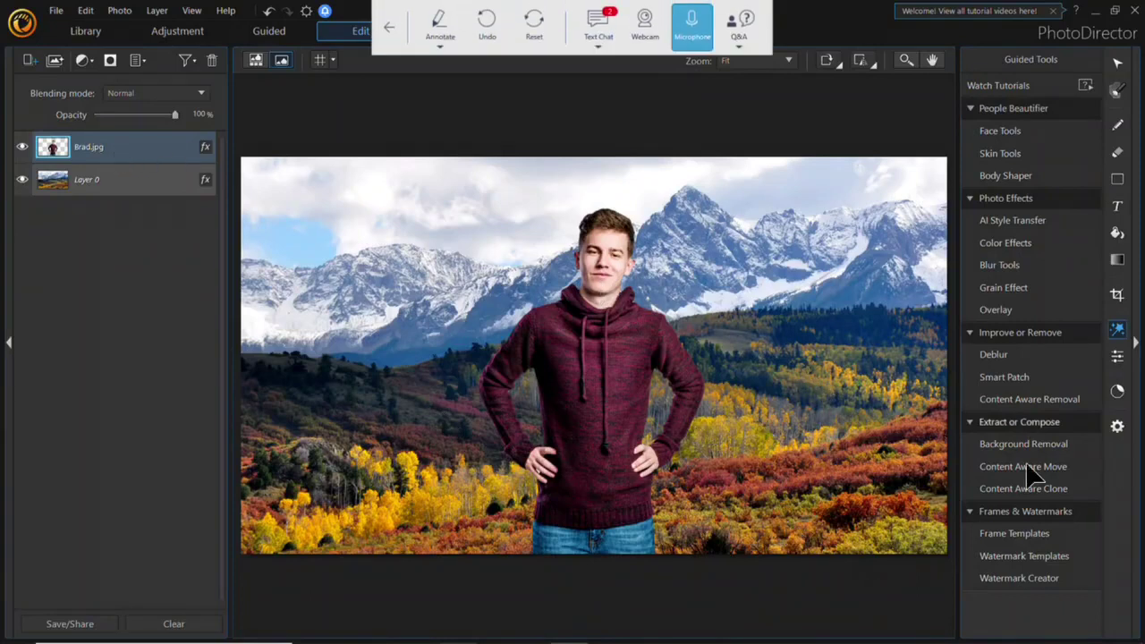
# Scale the man's cutout down to roughly half size and move it to the lower-right corner of the landscape.
pyautogui.click(1117, 65)
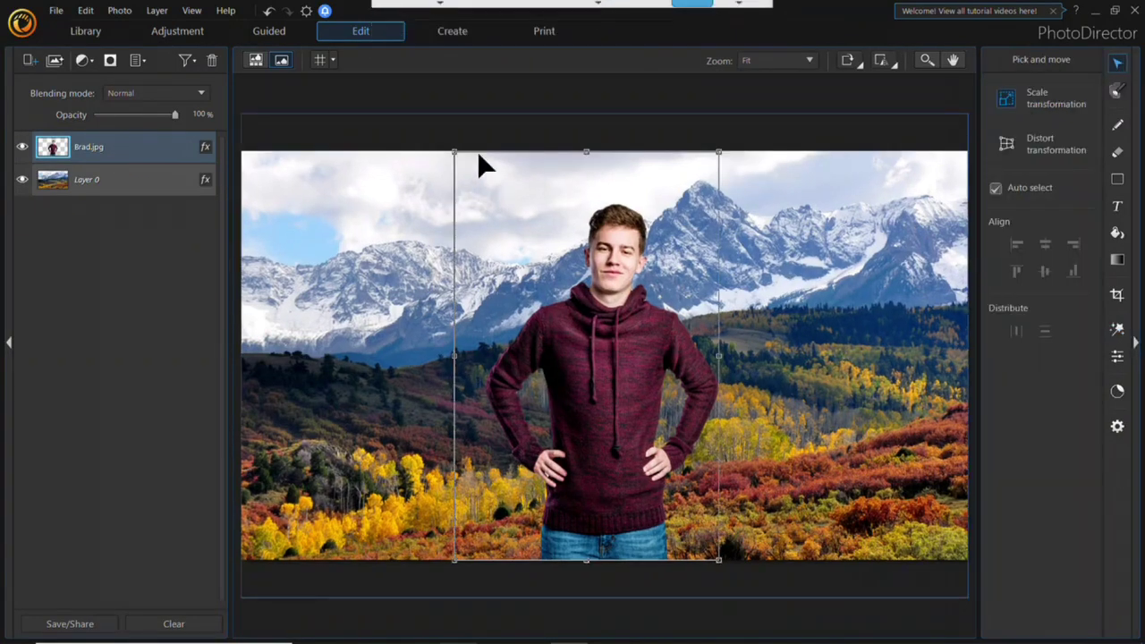
pyautogui.moveTo(523, 257); pyautogui.dragTo(594, 376)
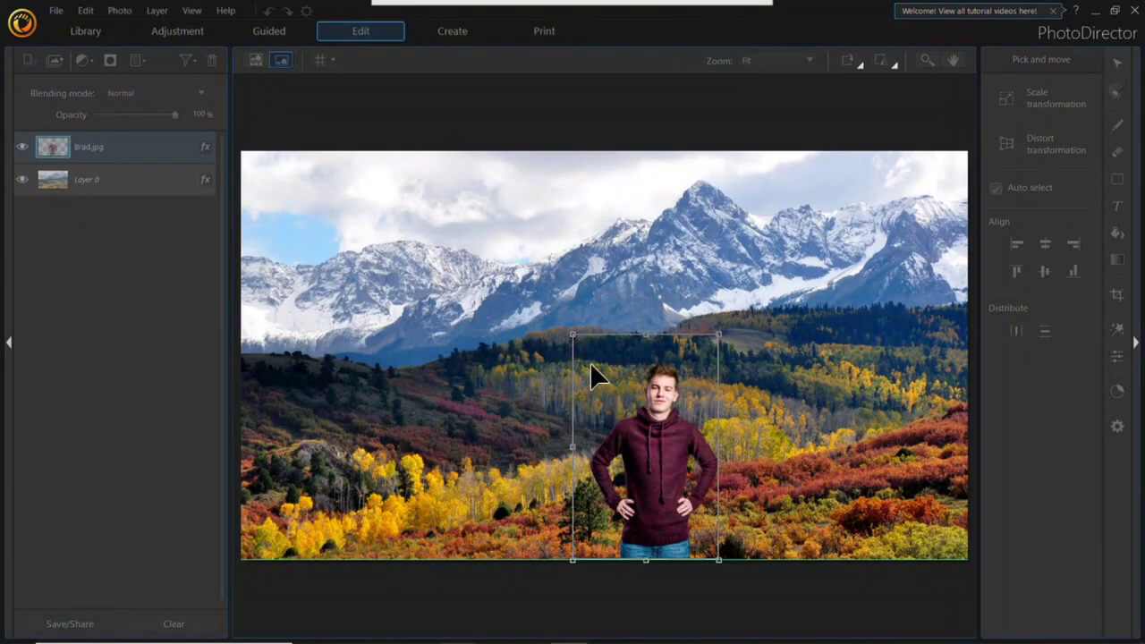
pyautogui.moveTo(672, 506); pyautogui.dragTo(959, 541)
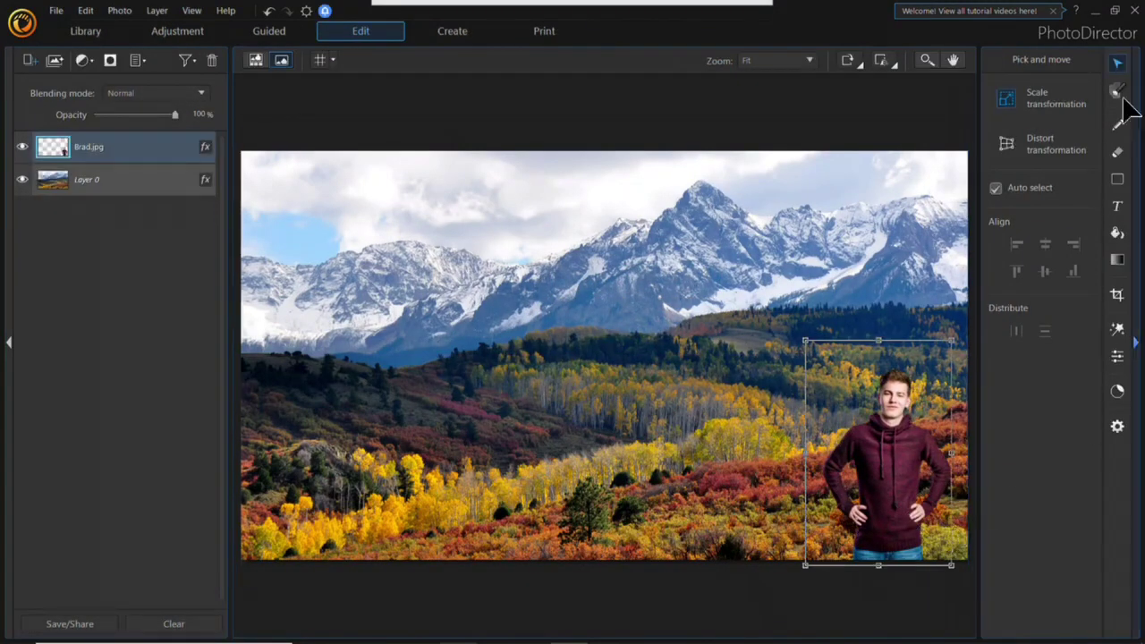
# Add a two-line title reading "EXPLORING" and "COLORADO" over the landscape with the Text tool.
pyautogui.click(1118, 205)
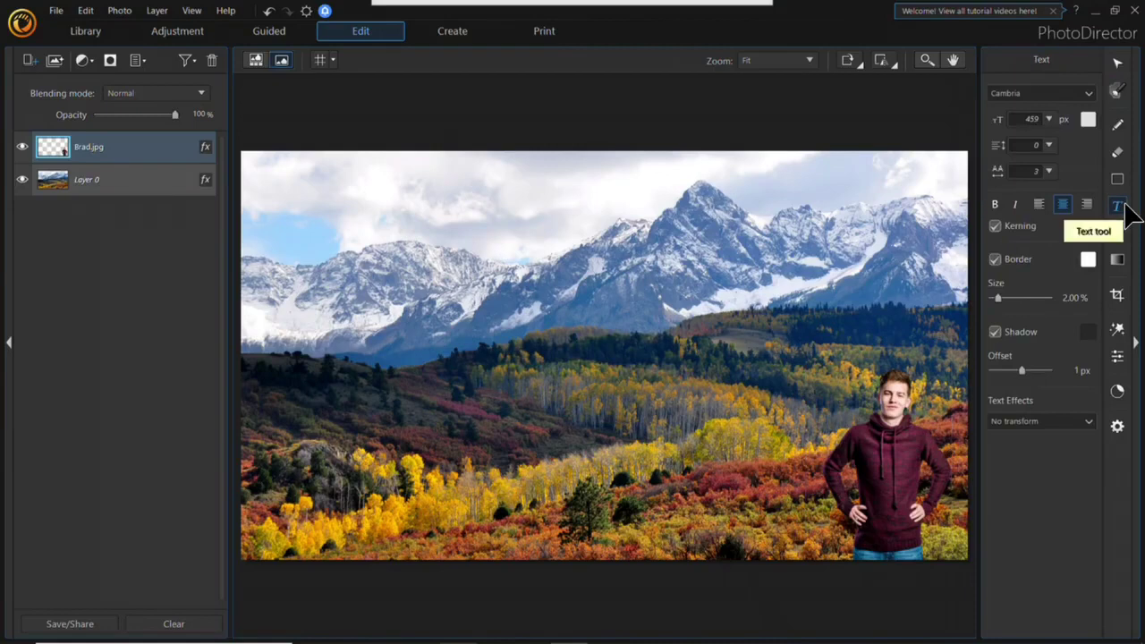
pyautogui.click(403, 252)
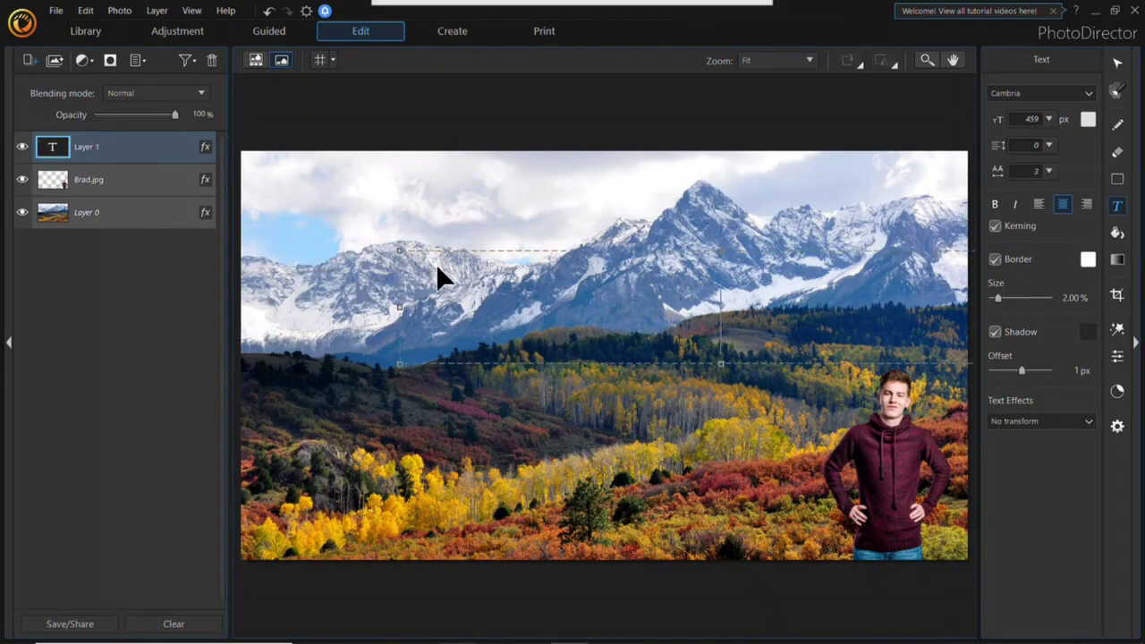
pyautogui.write('E')
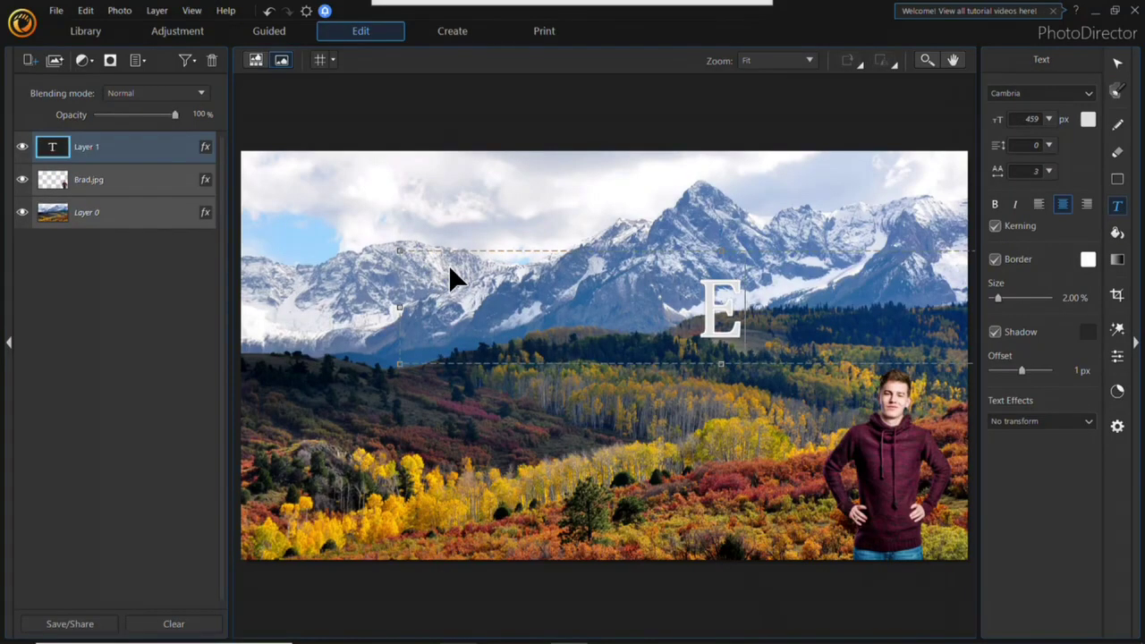
pyautogui.write('xp')
pyautogui.press('BackSpace')
pyautogui.press('BackSpace')
pyautogui.write('XPLORING')
pyautogui.press('Return')
pyautogui.write('COLORADO')
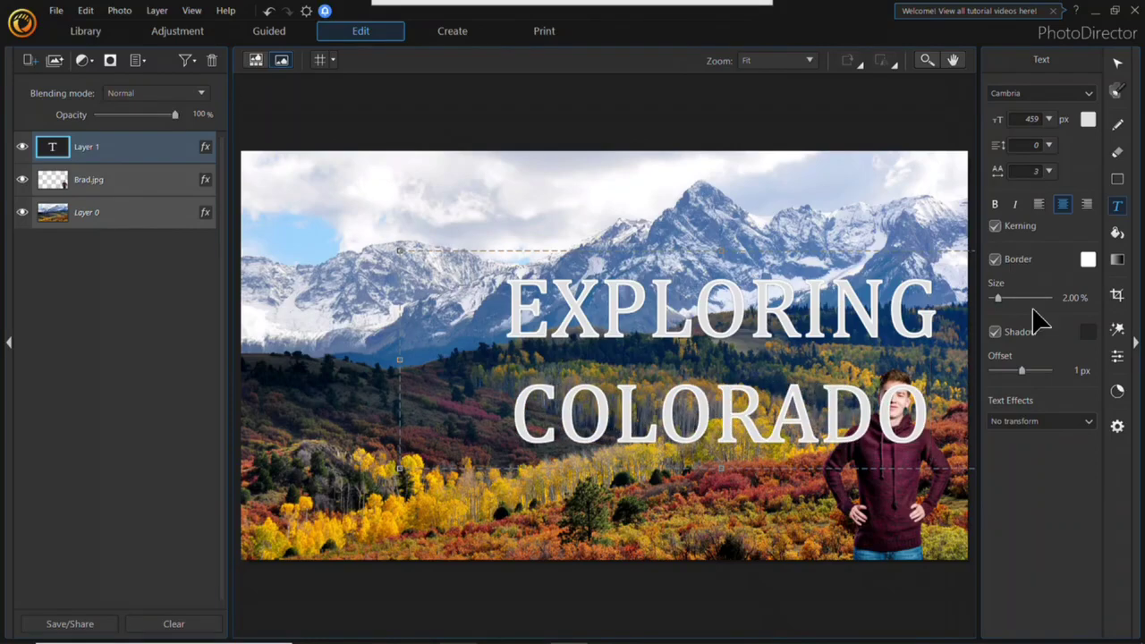
# Turn off the title's border and move the title up to the horizontal centre of the landscape.
pyautogui.click(995, 260)
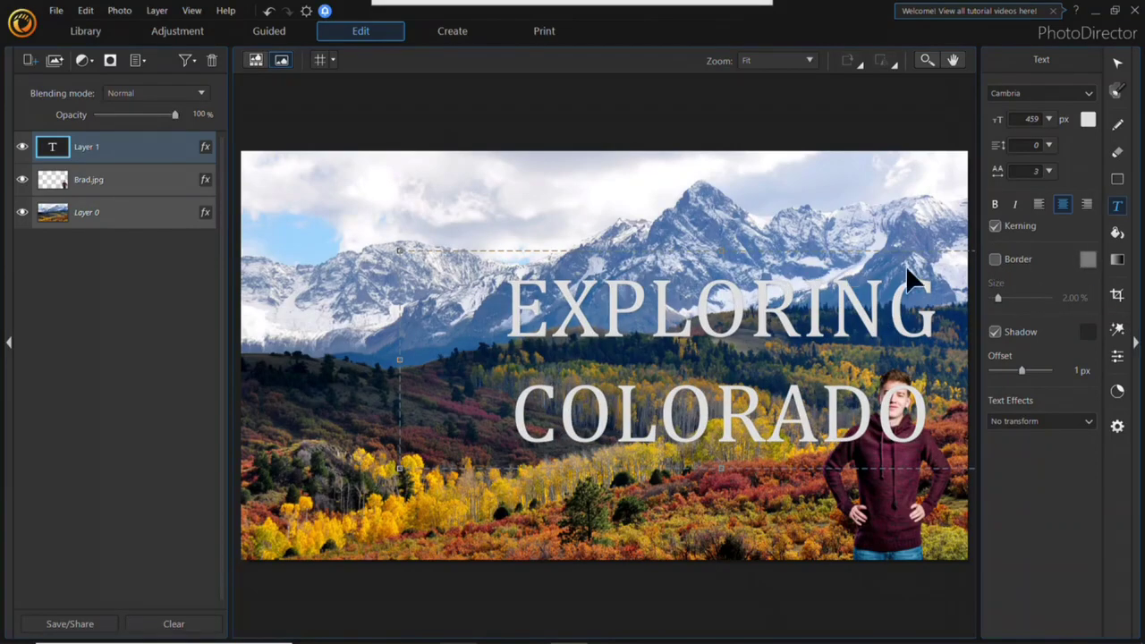
pyautogui.click(1117, 62)
pyautogui.moveTo(805, 331); pyautogui.dragTo(652, 254)
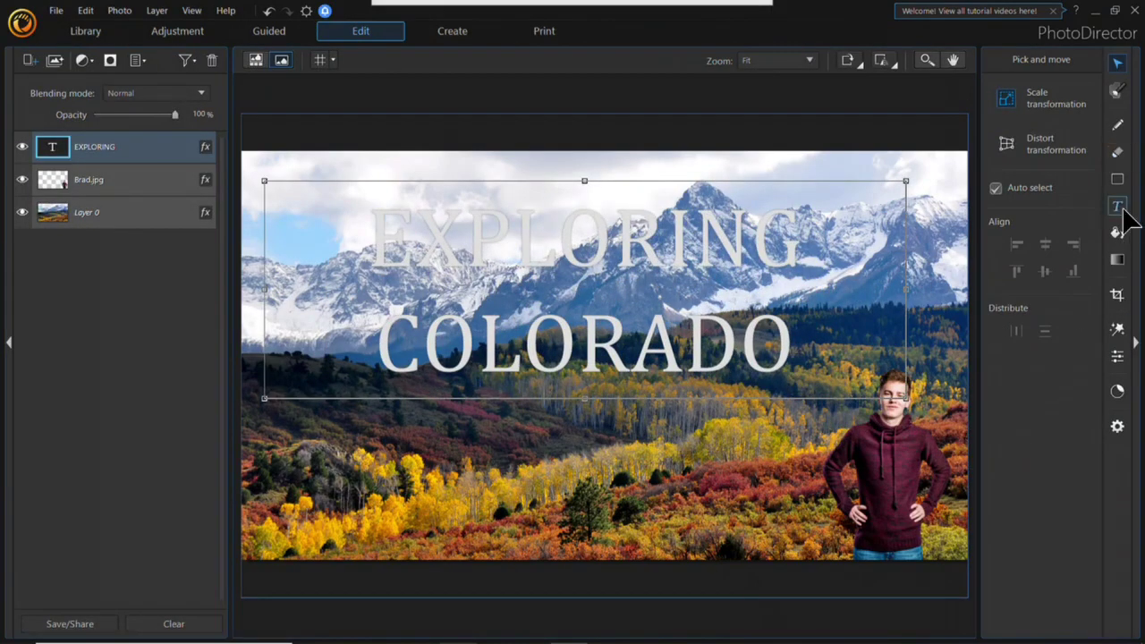
# Apply the Inflate text effect to the title and enlarge it to span nearly the full width of the landscape.
pyautogui.click(1118, 206)
pyautogui.click(1085, 423)
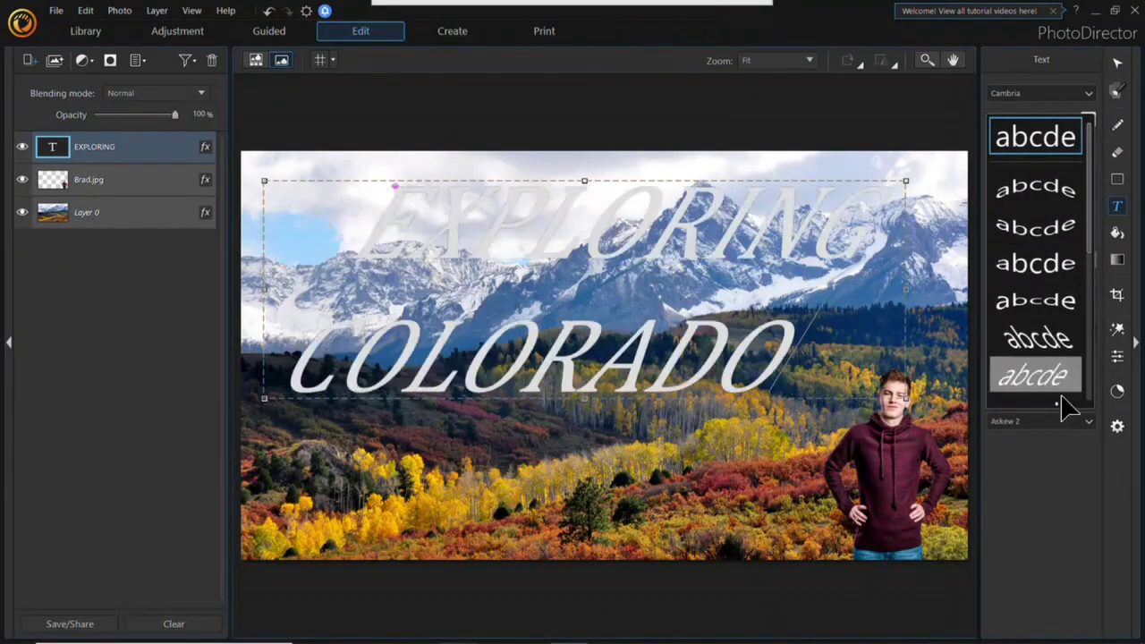
pyautogui.scroll(-2, 1068, 365)
pyautogui.scroll(2, 1067, 357)
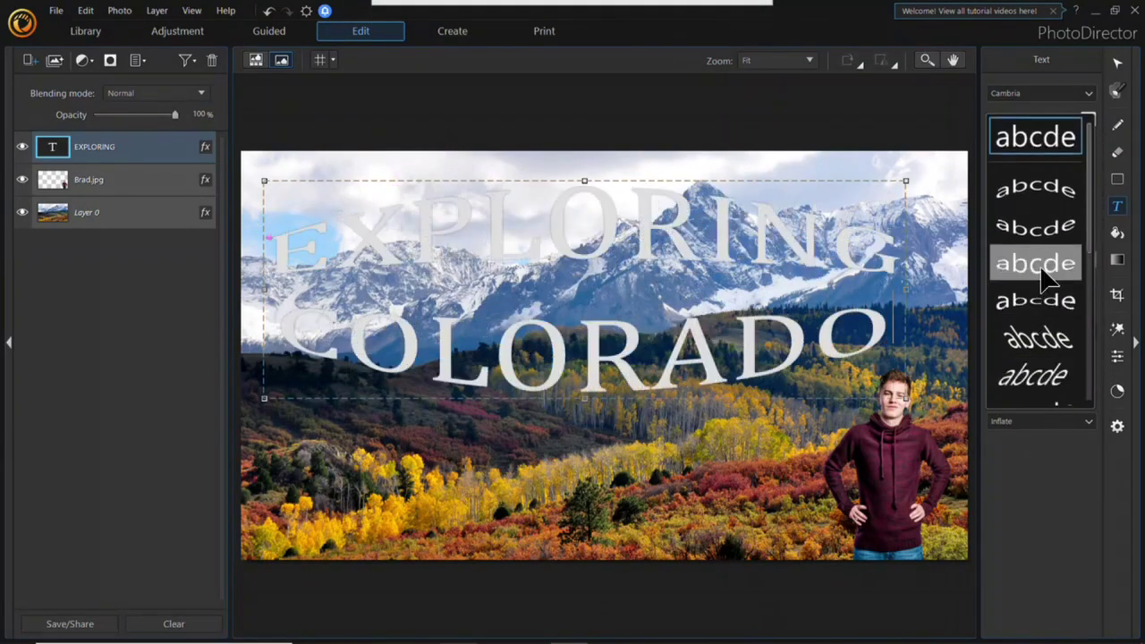
pyautogui.click(1047, 268)
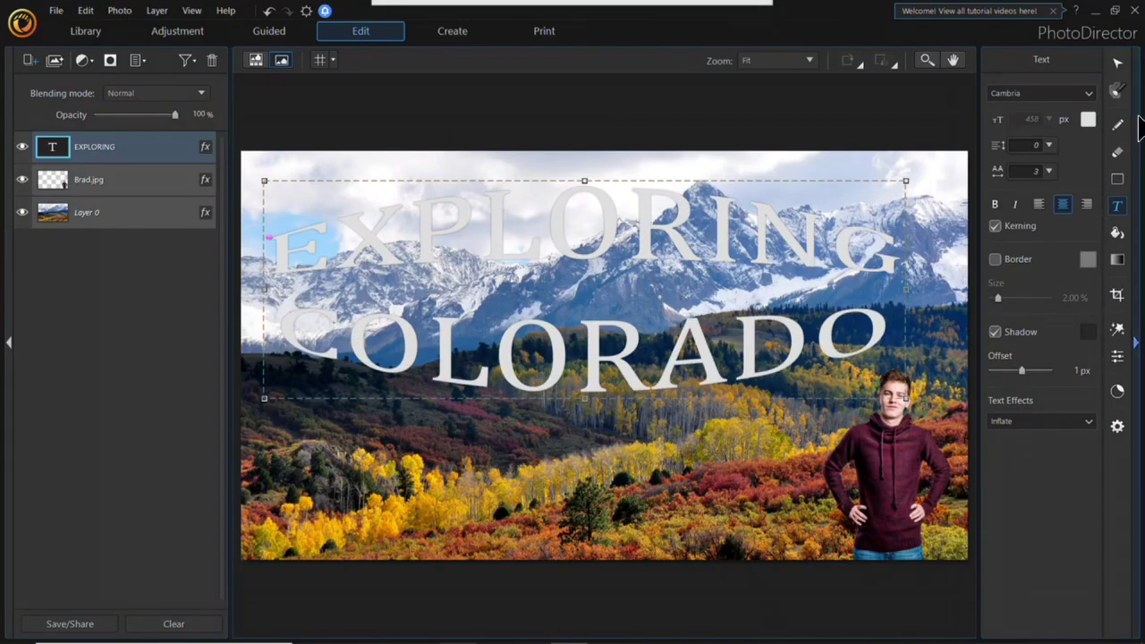
pyautogui.click(1118, 63)
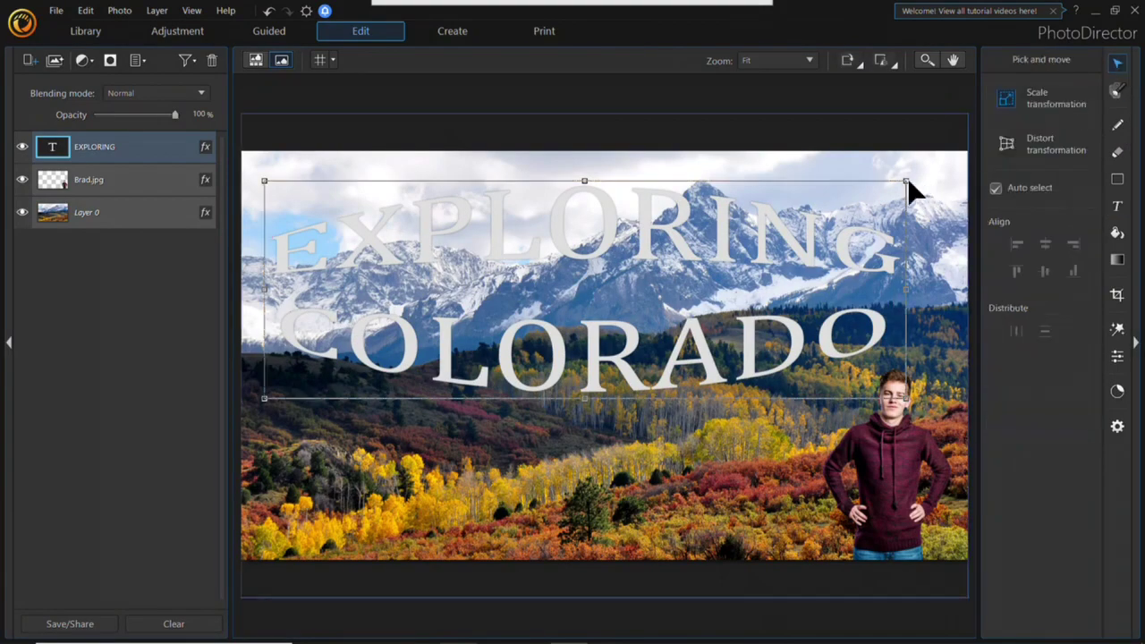
pyautogui.moveTo(907, 182); pyautogui.dragTo(961, 161)
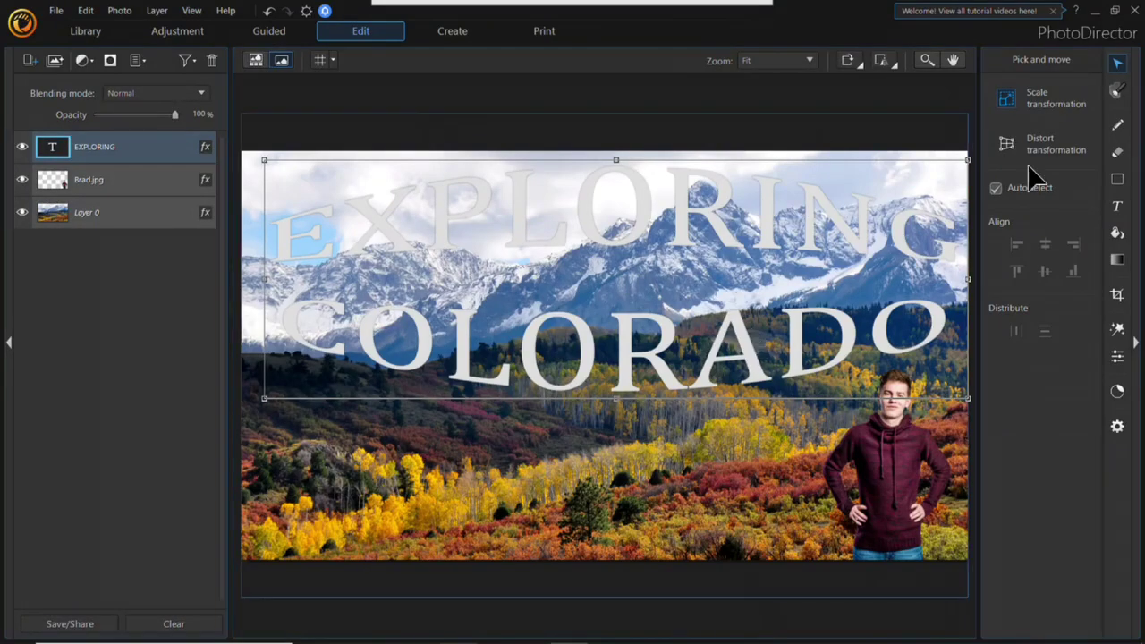
# Add a separate text layer with the tagline "with Brad Travel" over the lower part of the landscape.
pyautogui.click(1119, 208)
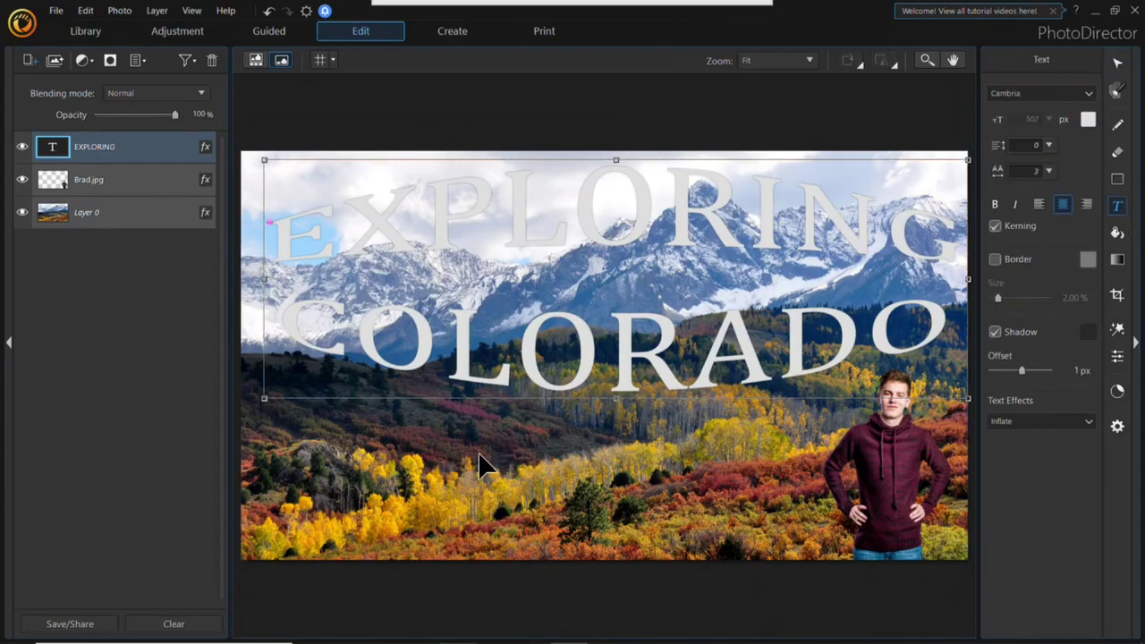
pyautogui.click(302, 421)
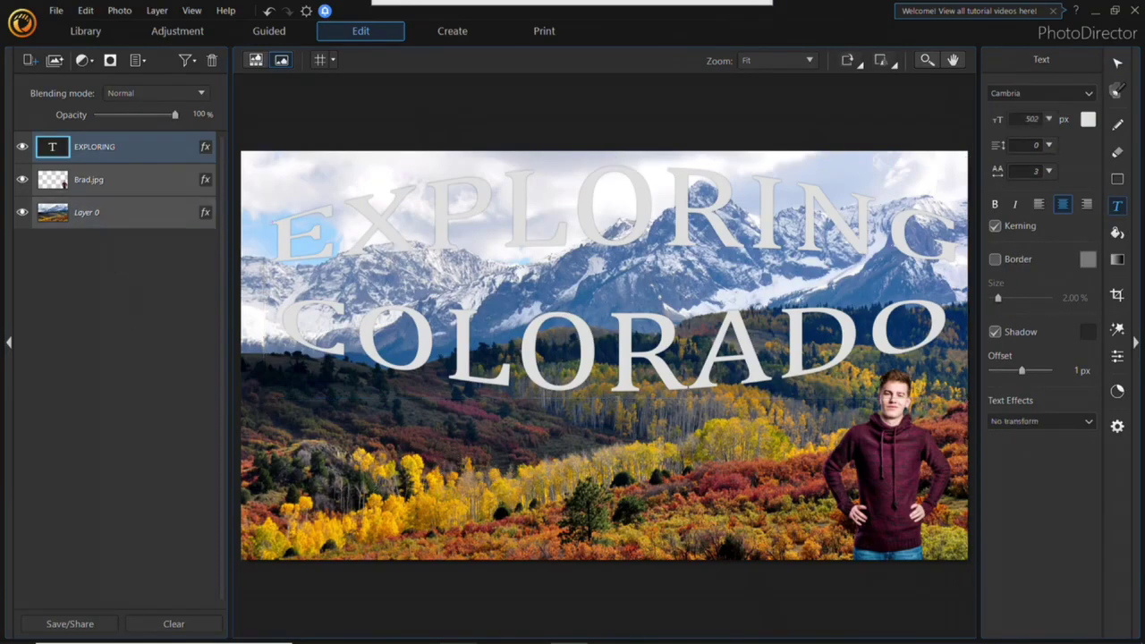
pyautogui.click(1122, 205)
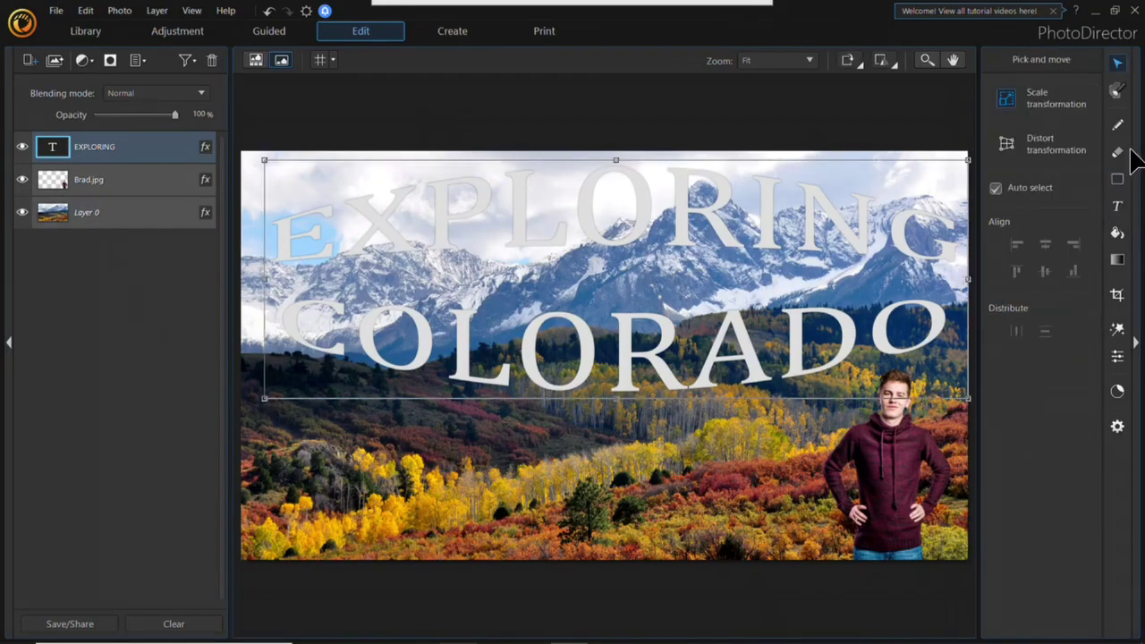
pyautogui.click(1118, 208)
pyautogui.click(445, 490)
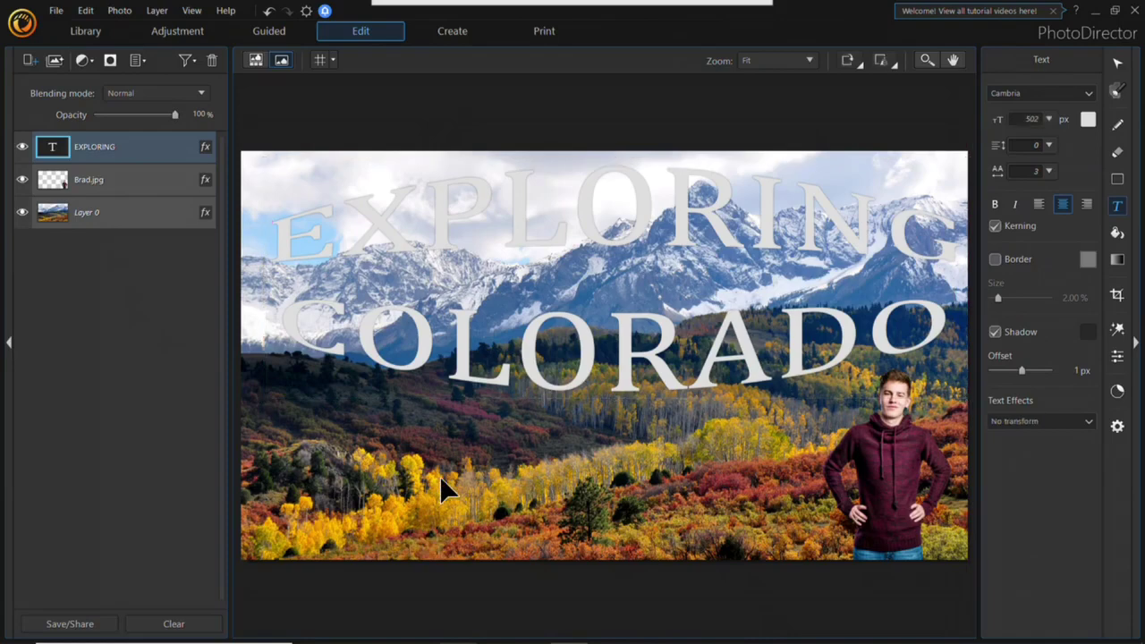
pyautogui.click(444, 491)
pyautogui.write('W')
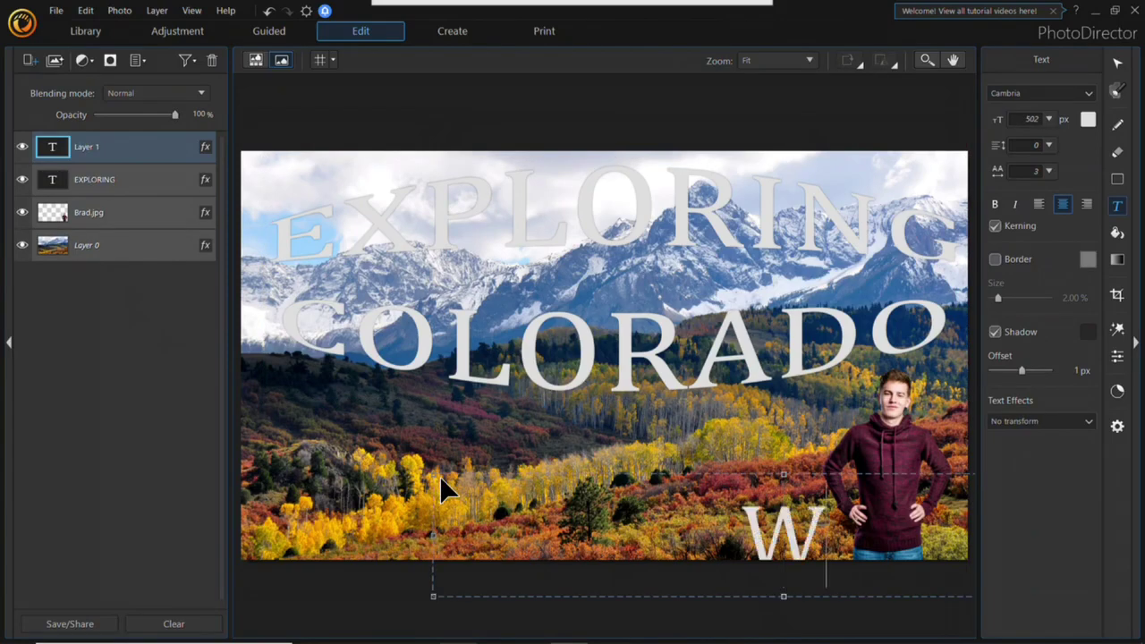
pyautogui.write('ith')
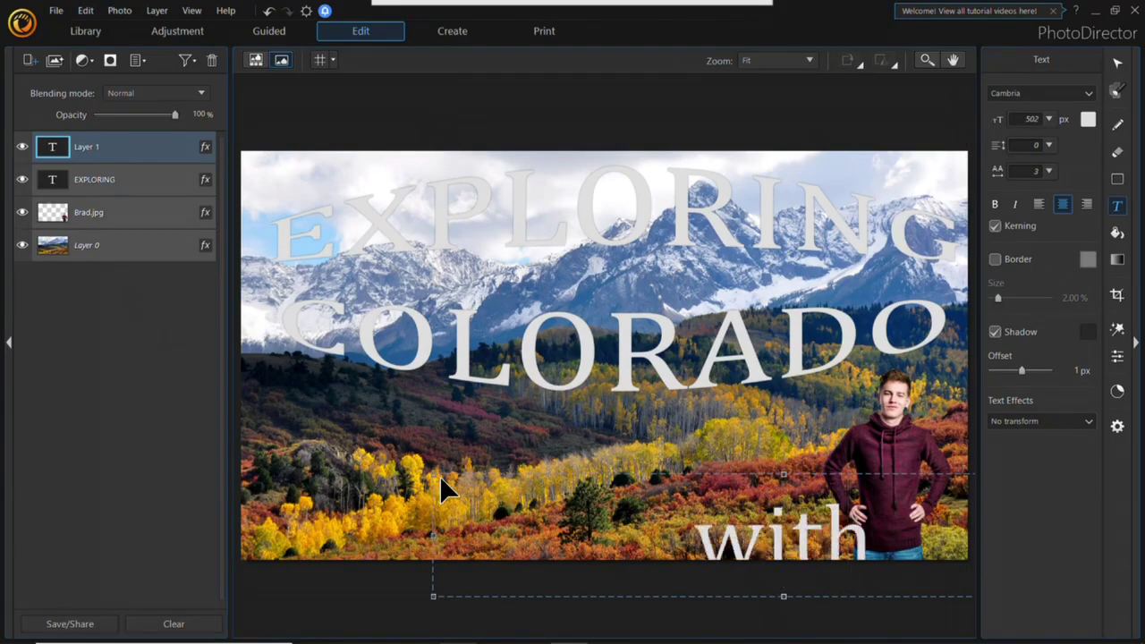
pyautogui.write(' Brad Tr')
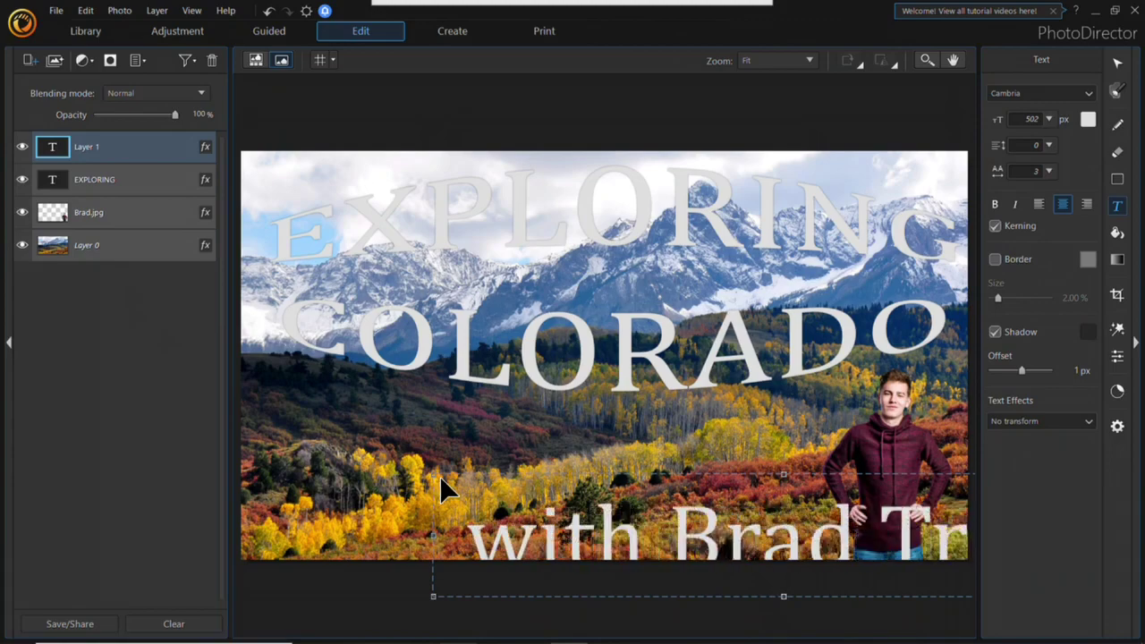
pyautogui.write('avel')
# Scale the tagline down to roughly half its size and position it between the two lines of the title.
pyautogui.click(1117, 62)
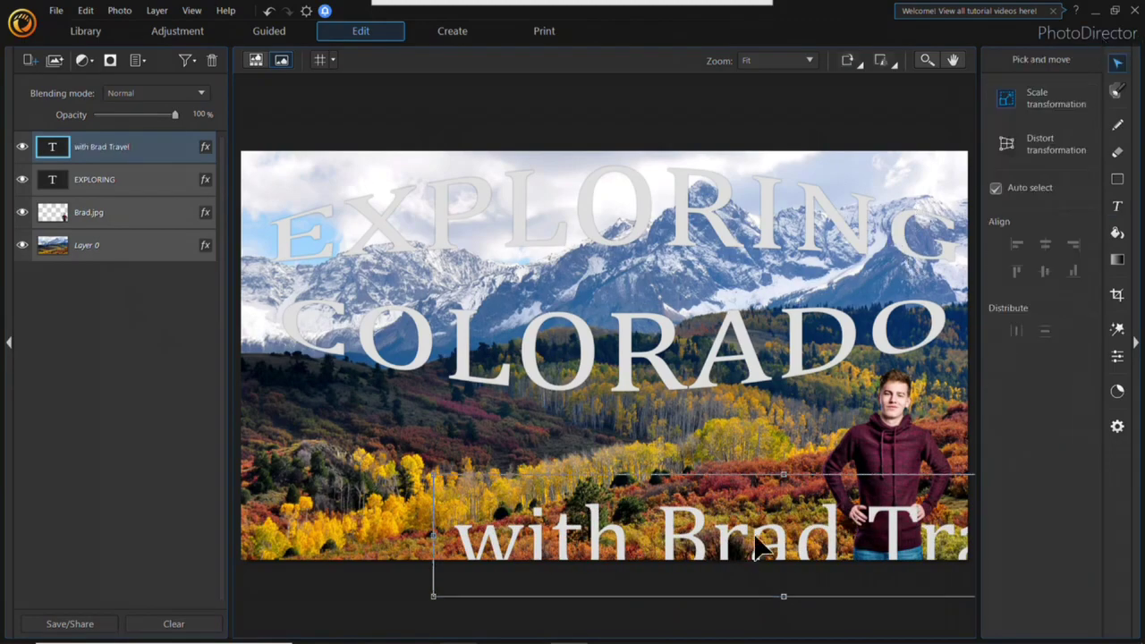
pyautogui.moveTo(652, 455); pyautogui.dragTo(594, 256)
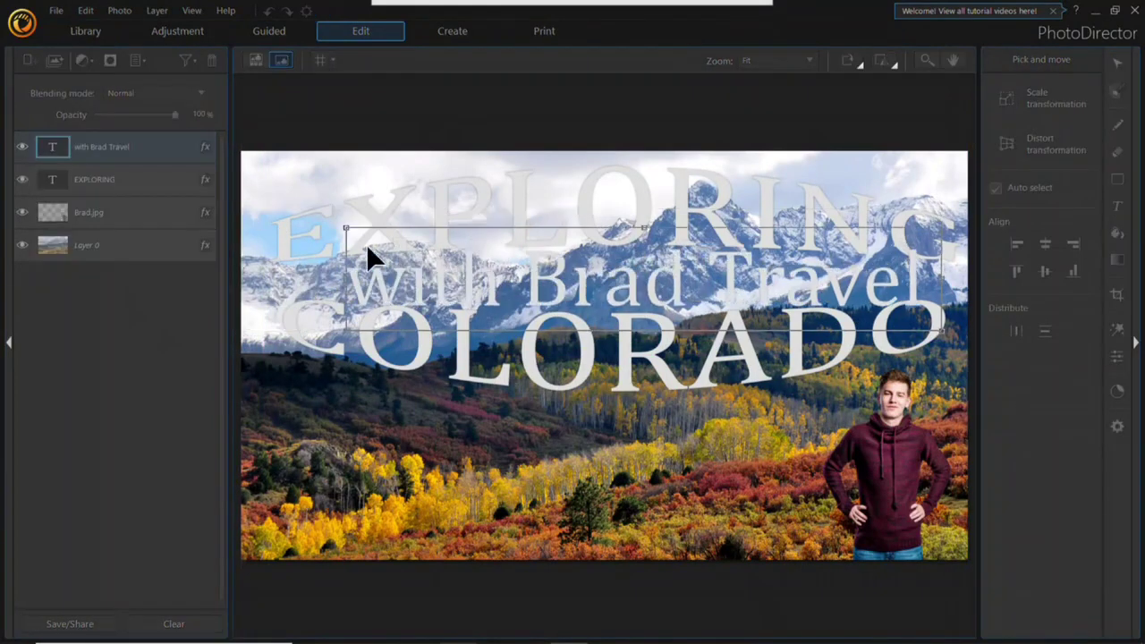
pyautogui.moveTo(367, 249); pyautogui.dragTo(549, 299)
pyautogui.moveTo(791, 304); pyautogui.dragTo(737, 295)
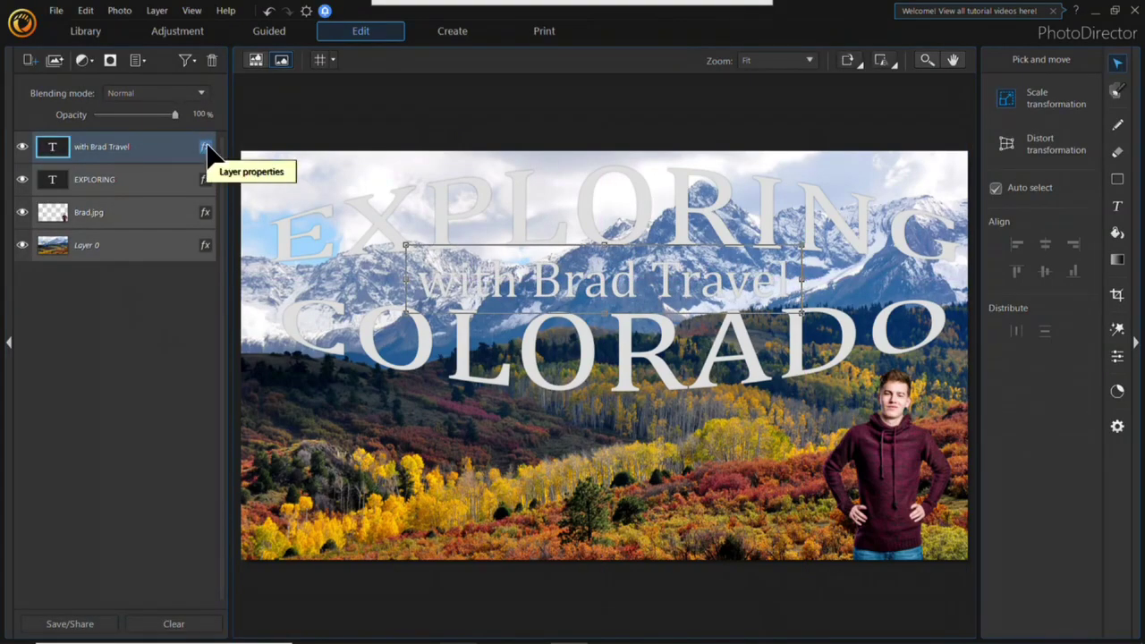
# Enable a drop shadow on the tagline layer and set its distance to 30.
pyautogui.click(206, 147)
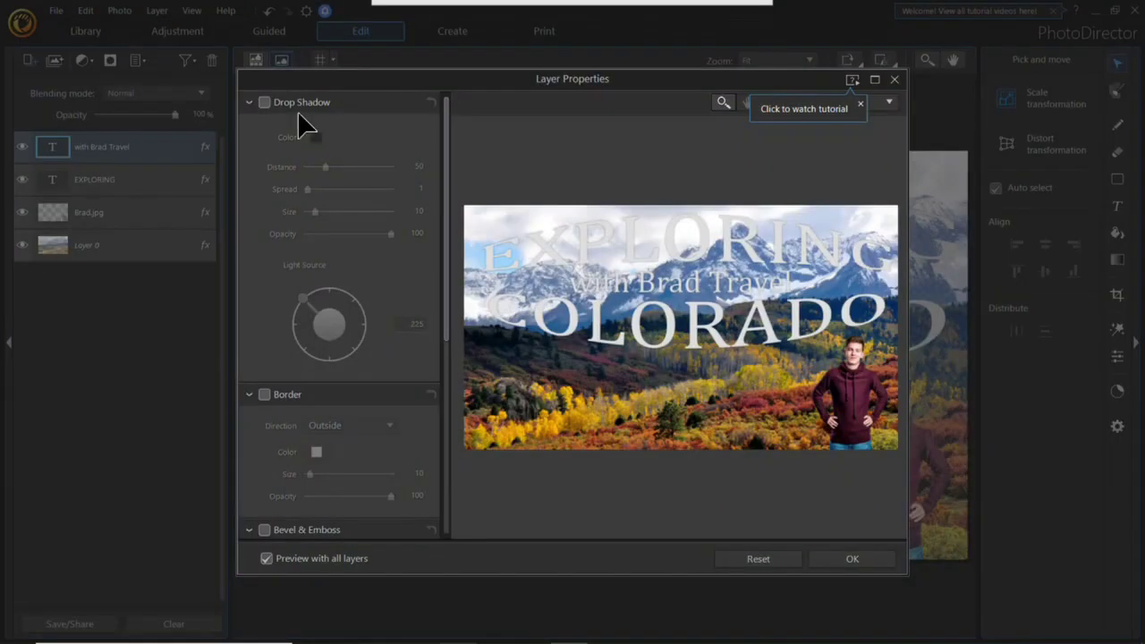
pyautogui.click(265, 102)
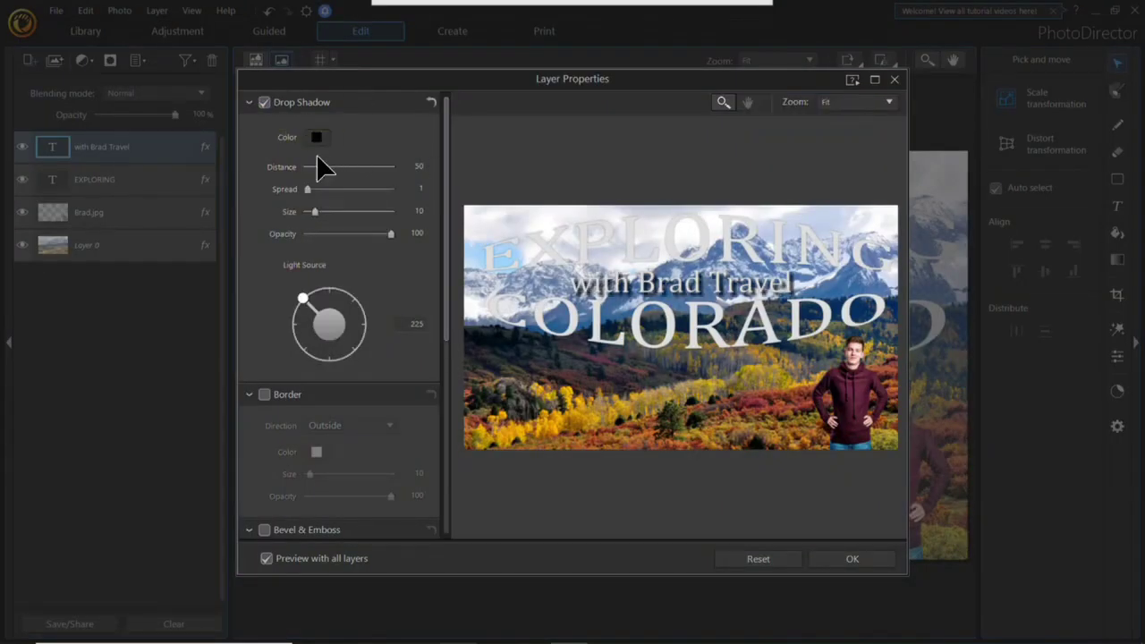
pyautogui.moveTo(322, 167); pyautogui.dragTo(317, 167)
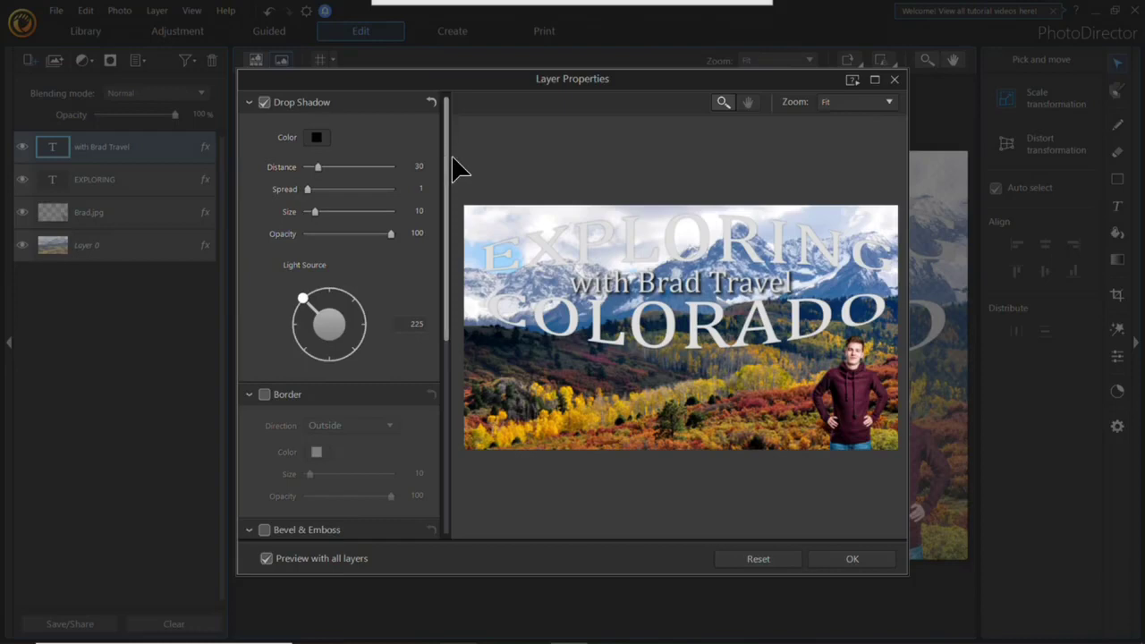
# Apply Bevel & Emboss to the tagline with style Emboss, direction Down, size 3 and depth 82.
pyautogui.moveTo(452, 215); pyautogui.dragTo(455, 478)
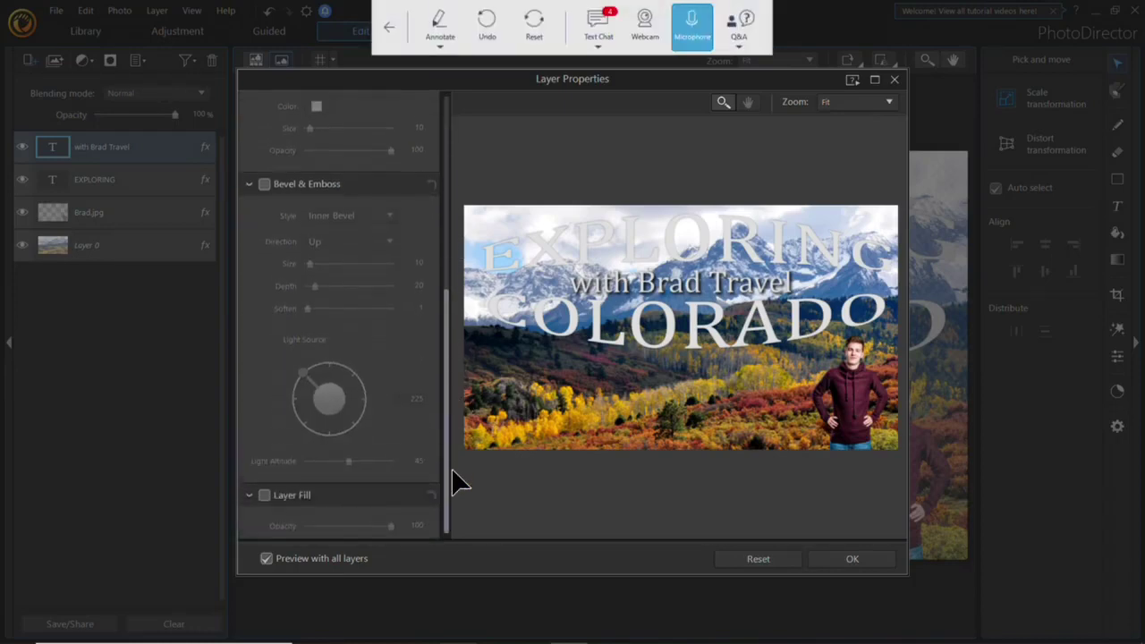
pyautogui.click(265, 178)
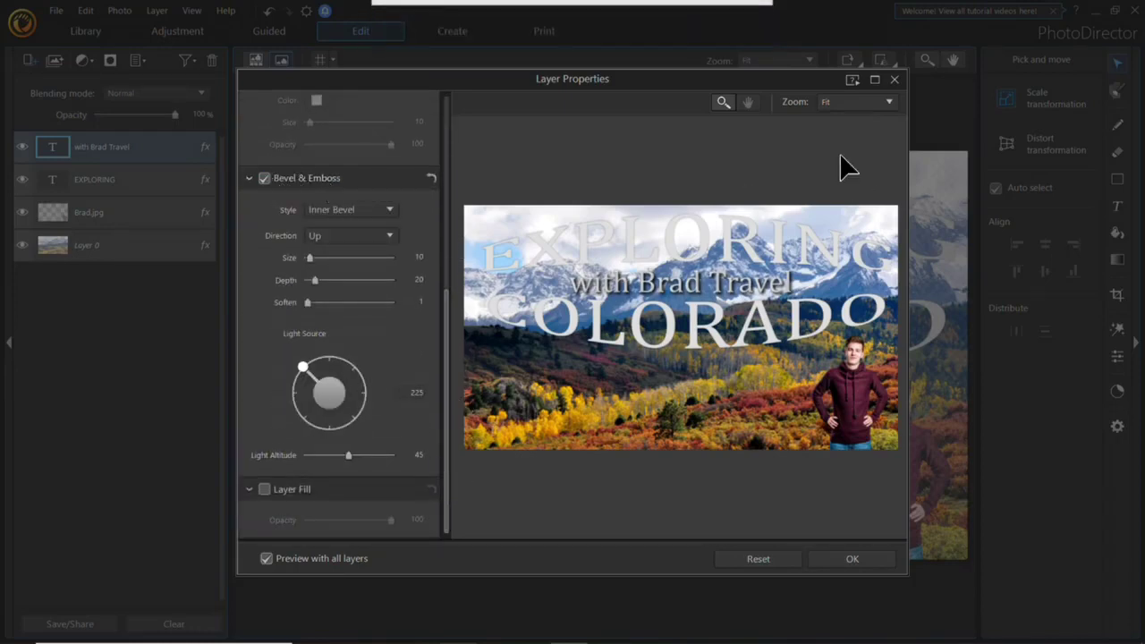
pyautogui.click(875, 78)
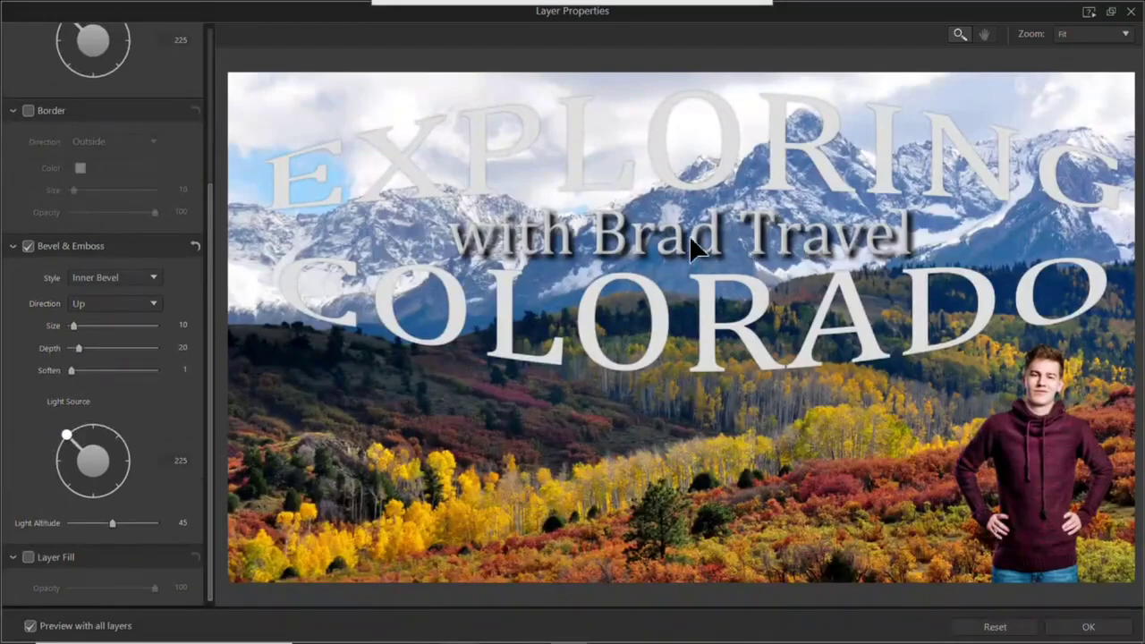
pyautogui.click(128, 279)
pyautogui.click(115, 336)
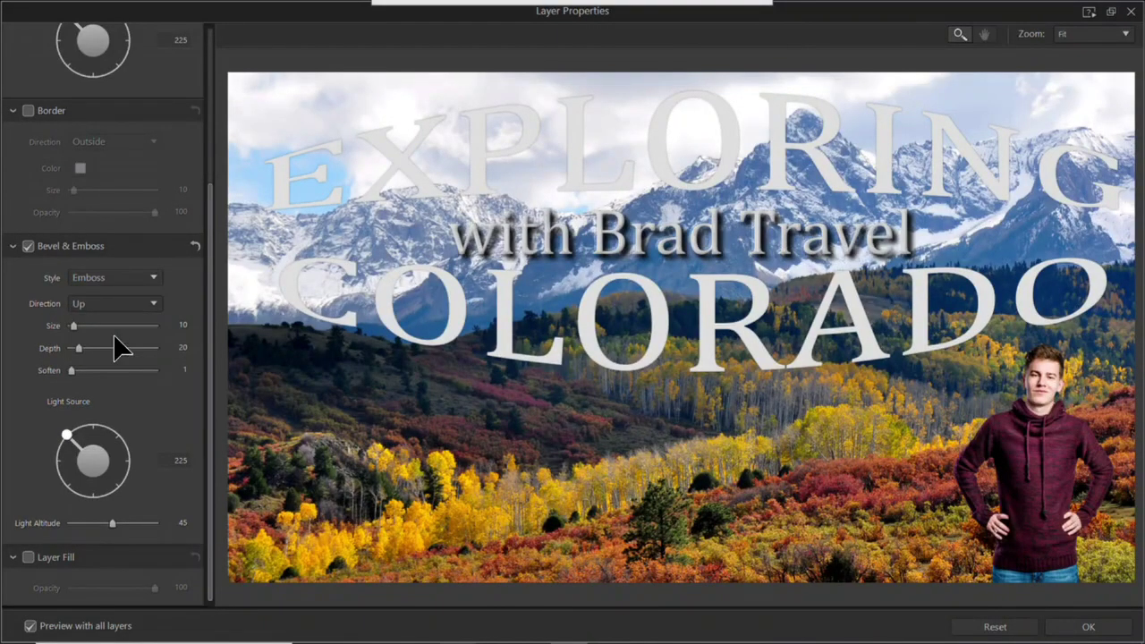
pyautogui.moveTo(74, 326)
pyautogui.mouseDown()
pyautogui.moveTo(110, 327)
pyautogui.moveTo(72, 338)
pyautogui.mouseUp()
pyautogui.click(143, 285)
pyautogui.click(143, 285)
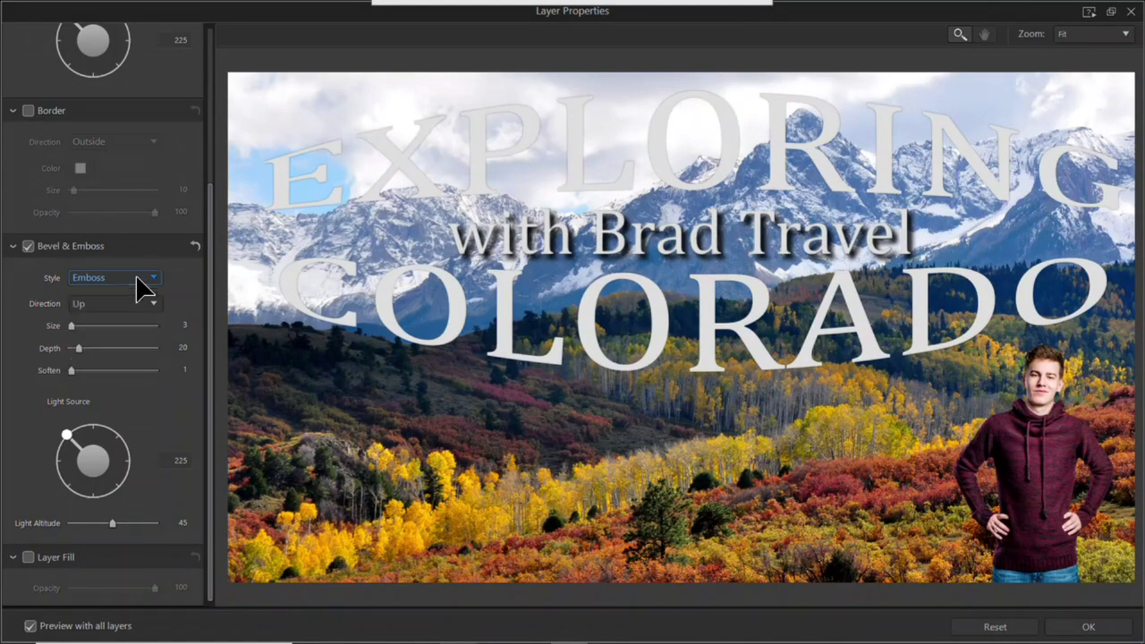
pyautogui.click(128, 346)
pyautogui.moveTo(105, 356); pyautogui.dragTo(107, 356)
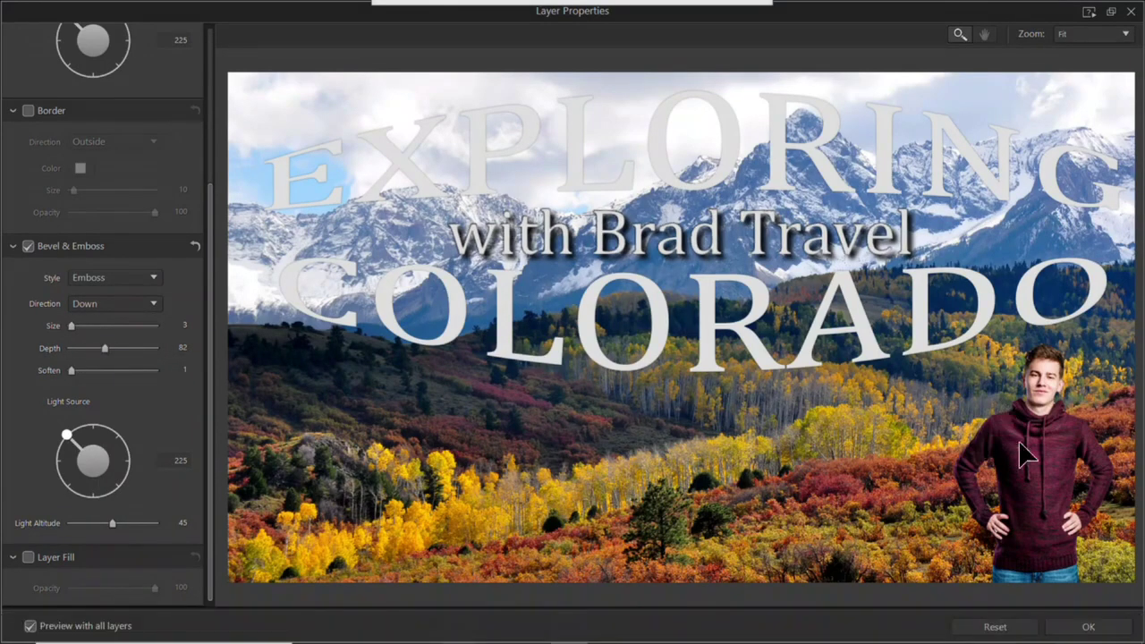
pyautogui.click(1124, 633)
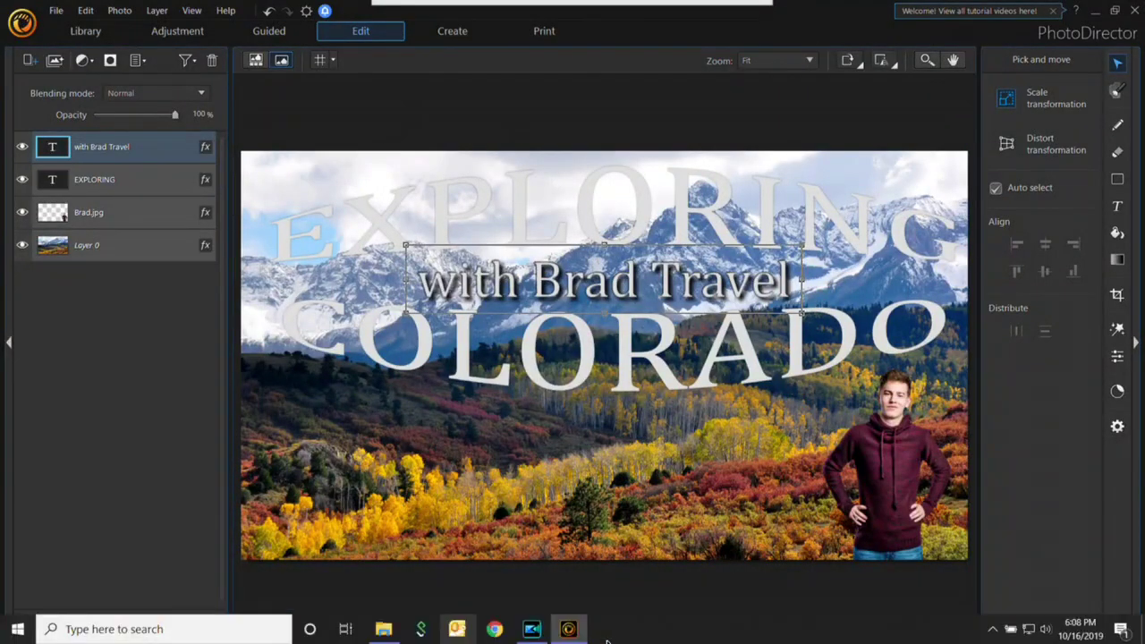
# Add Wood.jpg as a layer, enlarged to cover most of the landscape and stacked directly beneath the tagline text layer.
pyautogui.click(383, 629)
pyautogui.moveTo(523, 315); pyautogui.dragTo(516, 575)
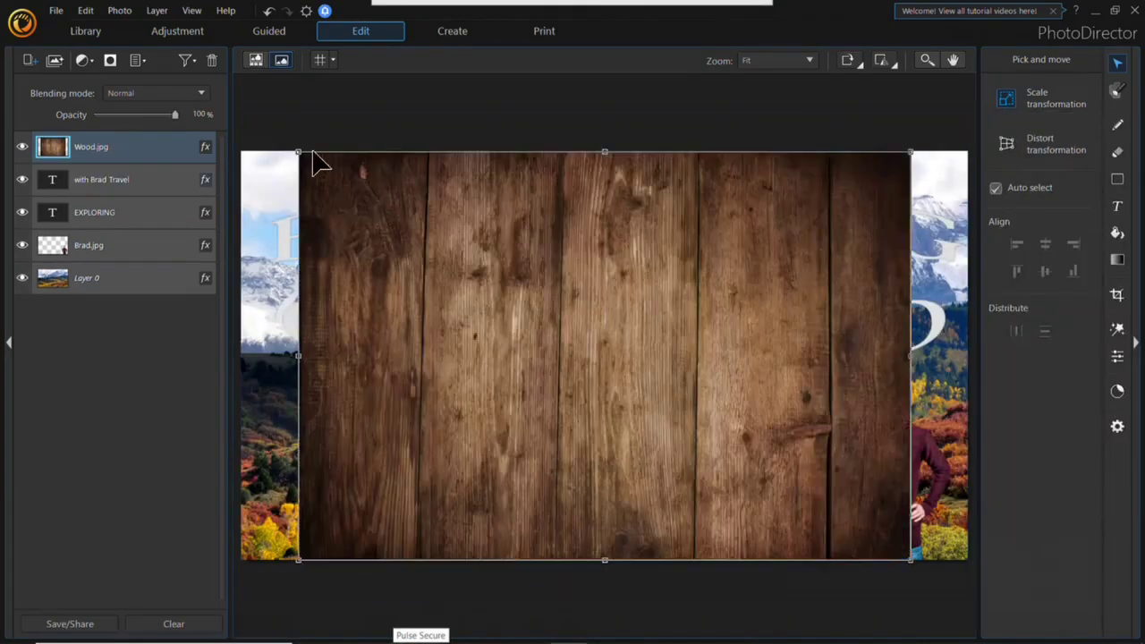
pyautogui.moveTo(301, 152); pyautogui.dragTo(265, 130)
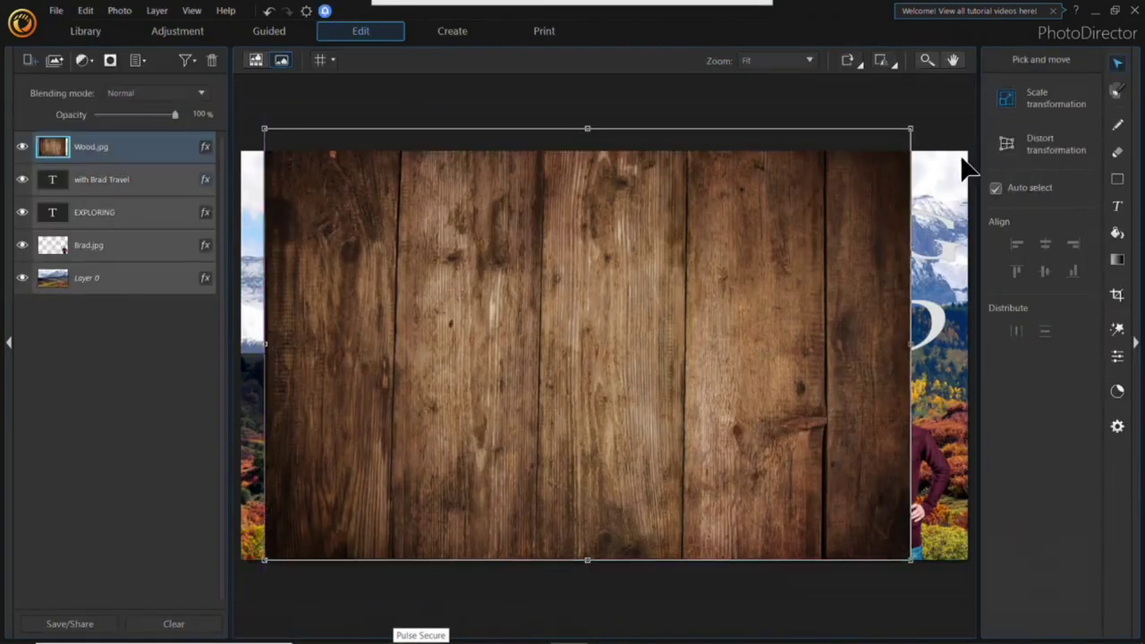
pyautogui.moveTo(911, 130); pyautogui.dragTo(973, 105)
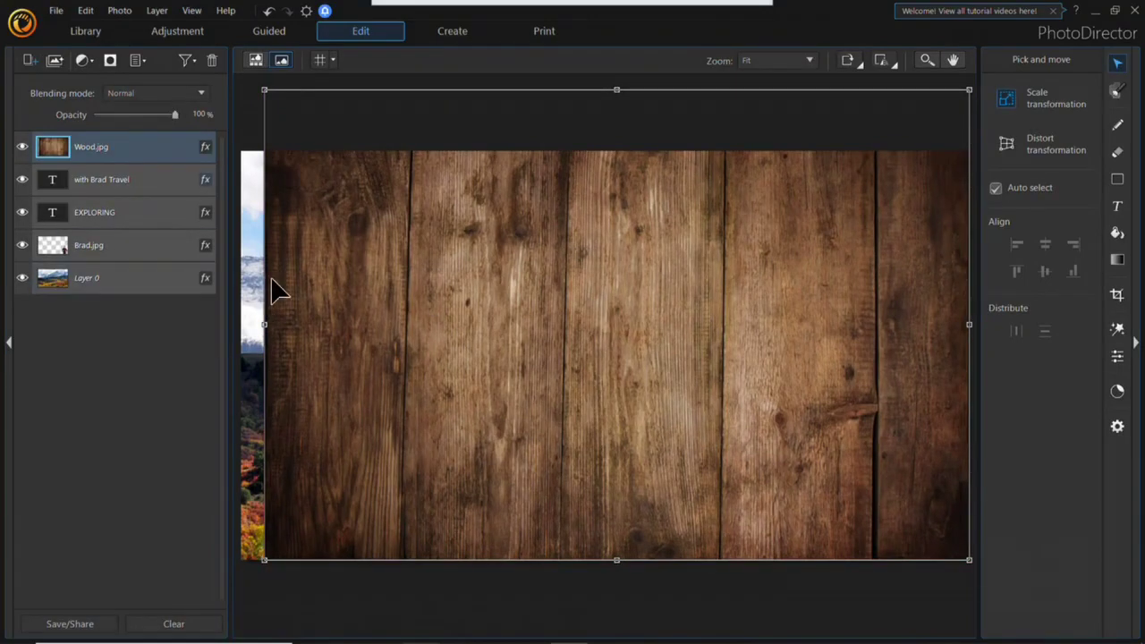
pyautogui.moveTo(126, 179); pyautogui.dragTo(135, 128)
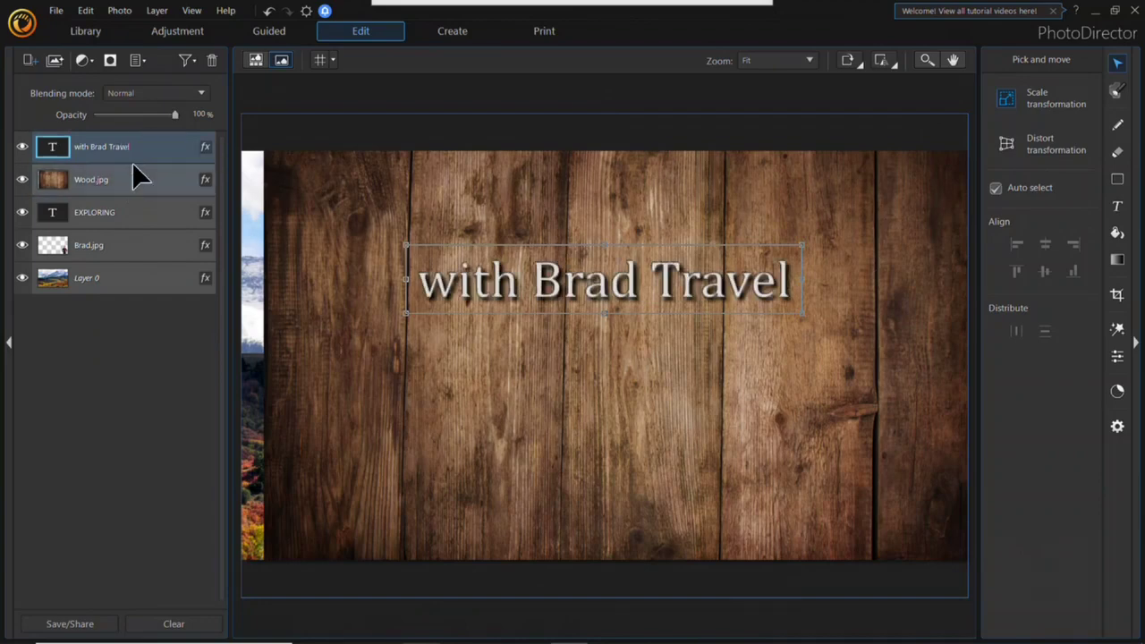
# Revert the last layer reordering, stack the EXPLORING text layer directly above Wood.jpg and convert it to an image for Magic Wand selection.
pyautogui.hotkey('ctrl', 'z')
pyautogui.moveTo(113, 219); pyautogui.dragTo(116, 131)
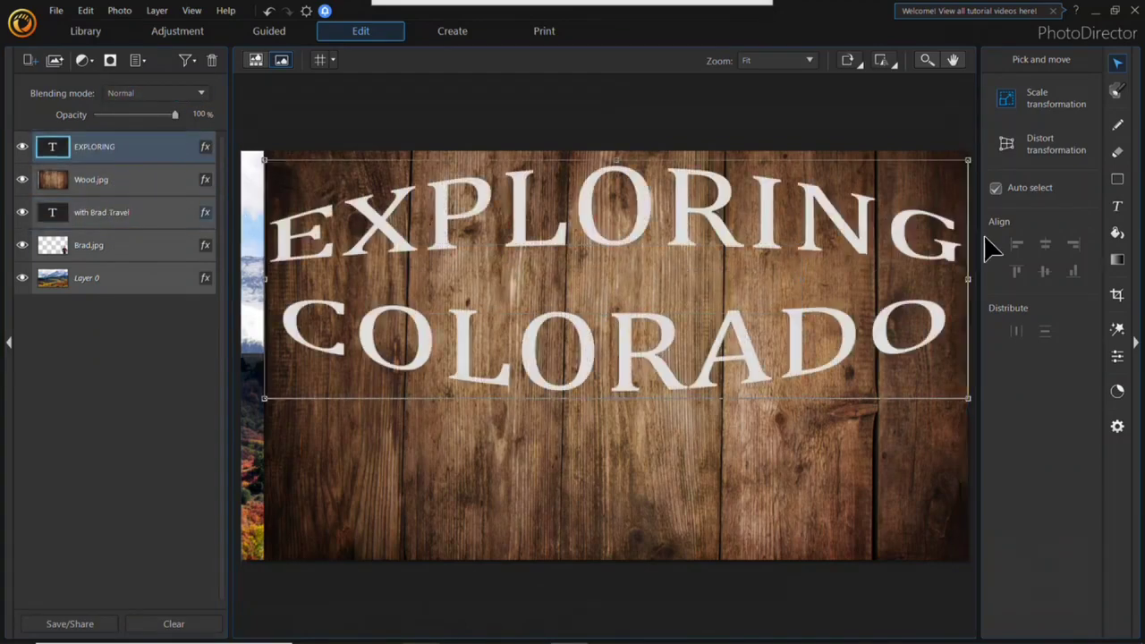
pyautogui.click(1120, 90)
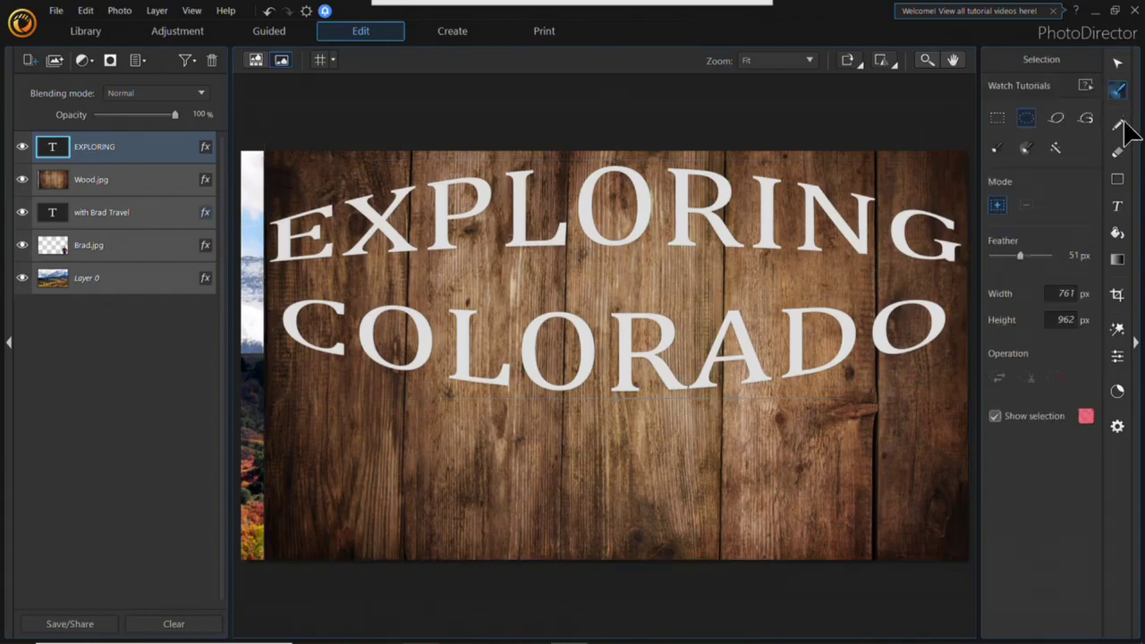
pyautogui.click(1055, 148)
pyautogui.click(713, 264)
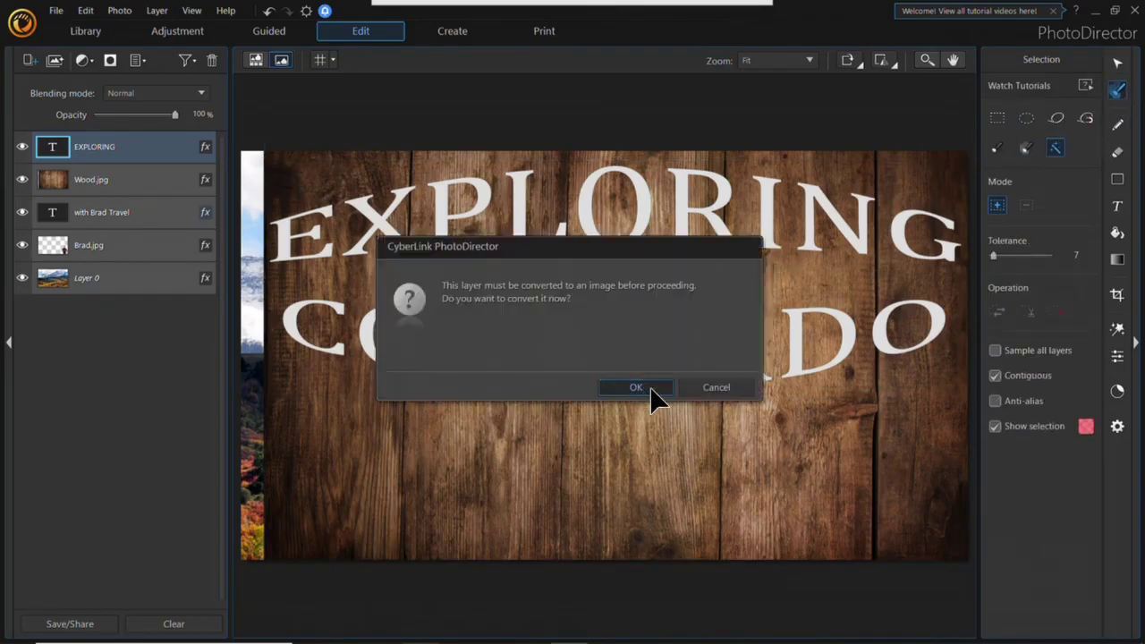
pyautogui.click(644, 389)
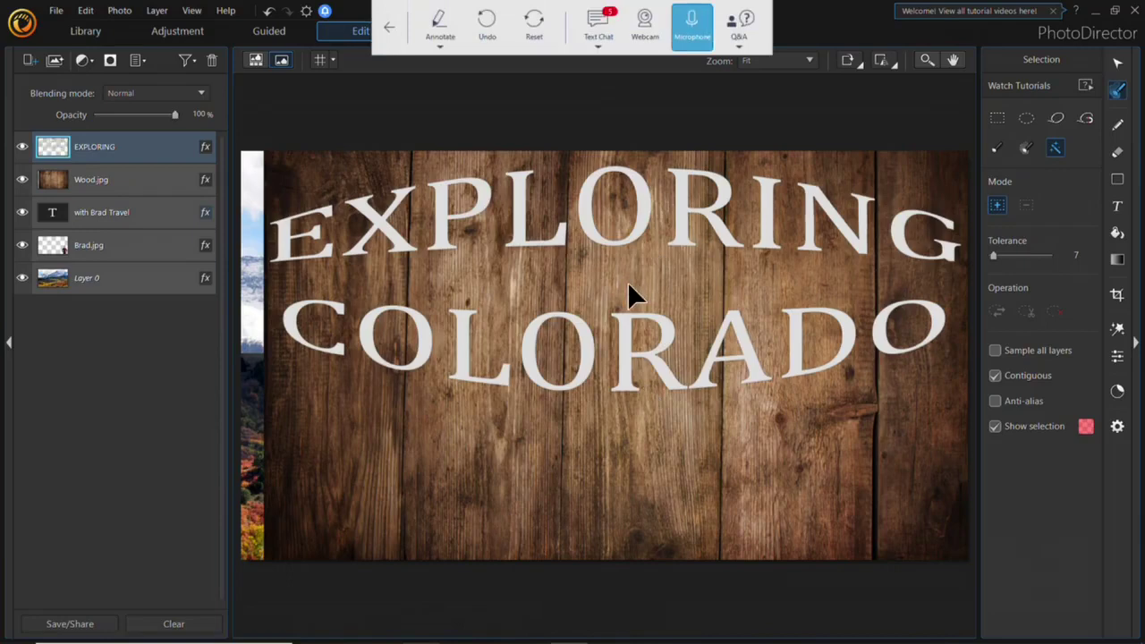
# Magic Wand the area around the title and inside its closed letters, and invert the selection to cover only the lettering.
pyautogui.click(586, 259)
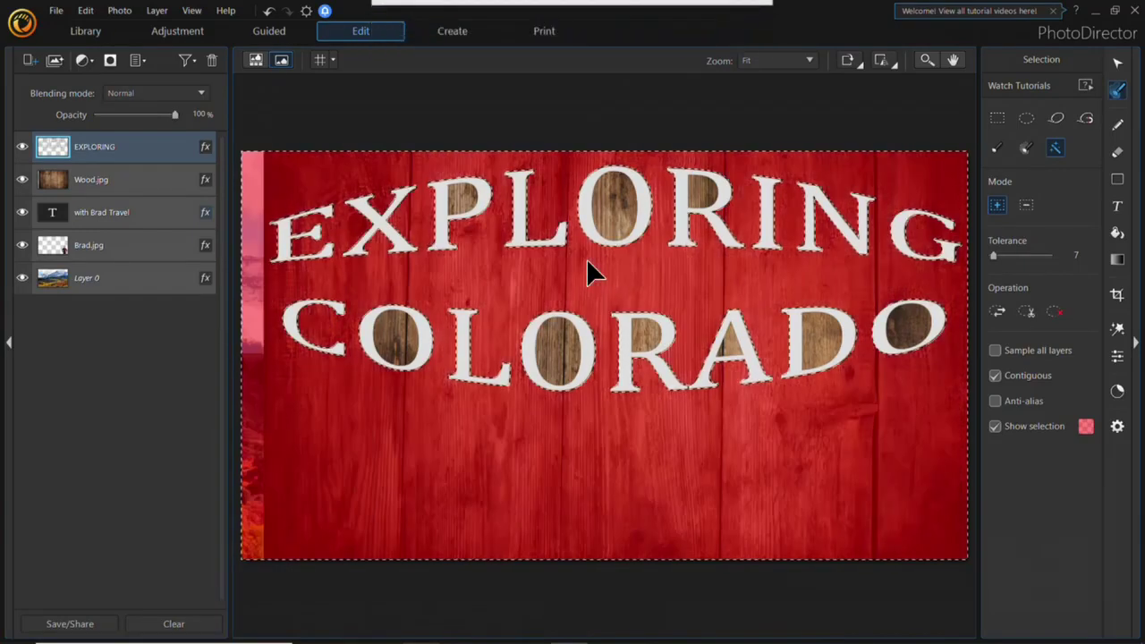
pyautogui.click(720, 195)
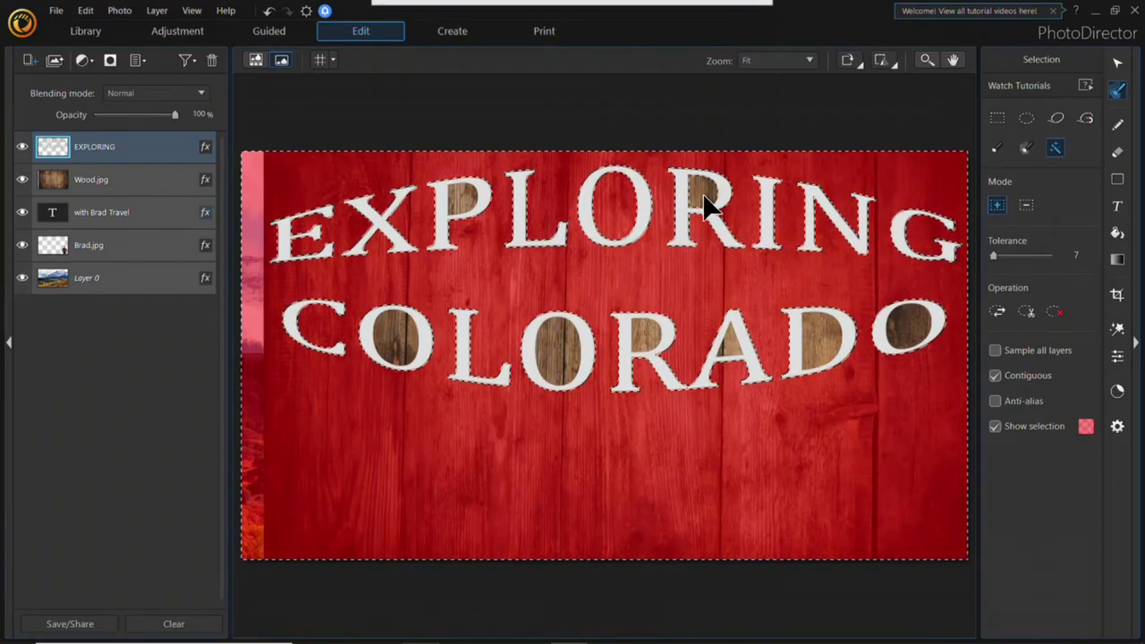
pyautogui.click(832, 344)
pyautogui.click(913, 331)
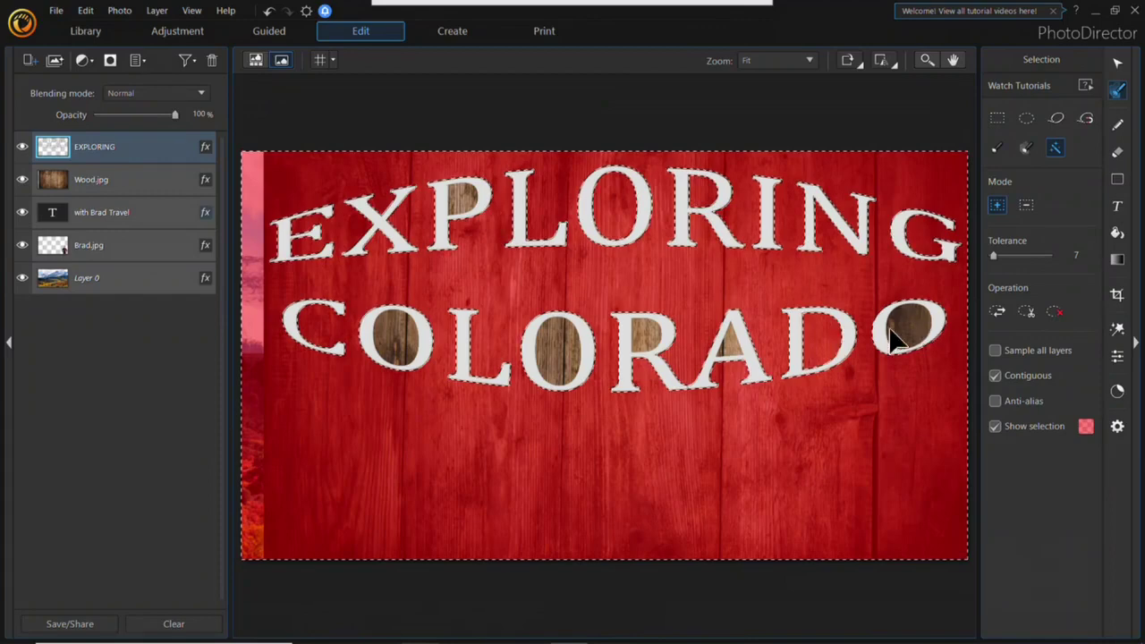
pyautogui.click(550, 348)
pyautogui.click(726, 344)
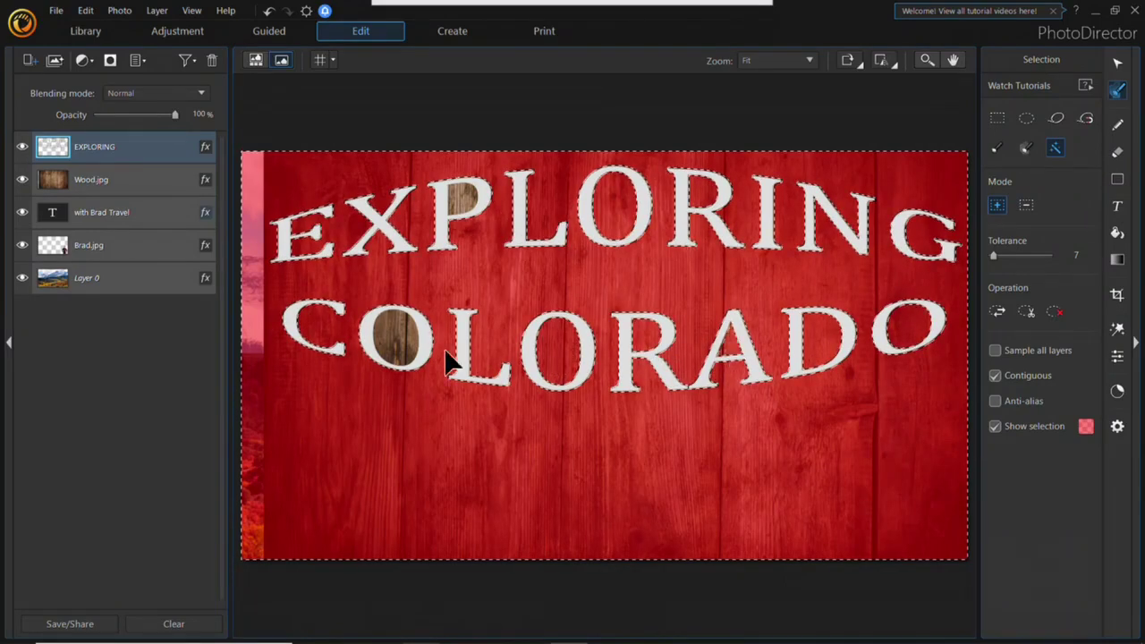
pyautogui.click(401, 343)
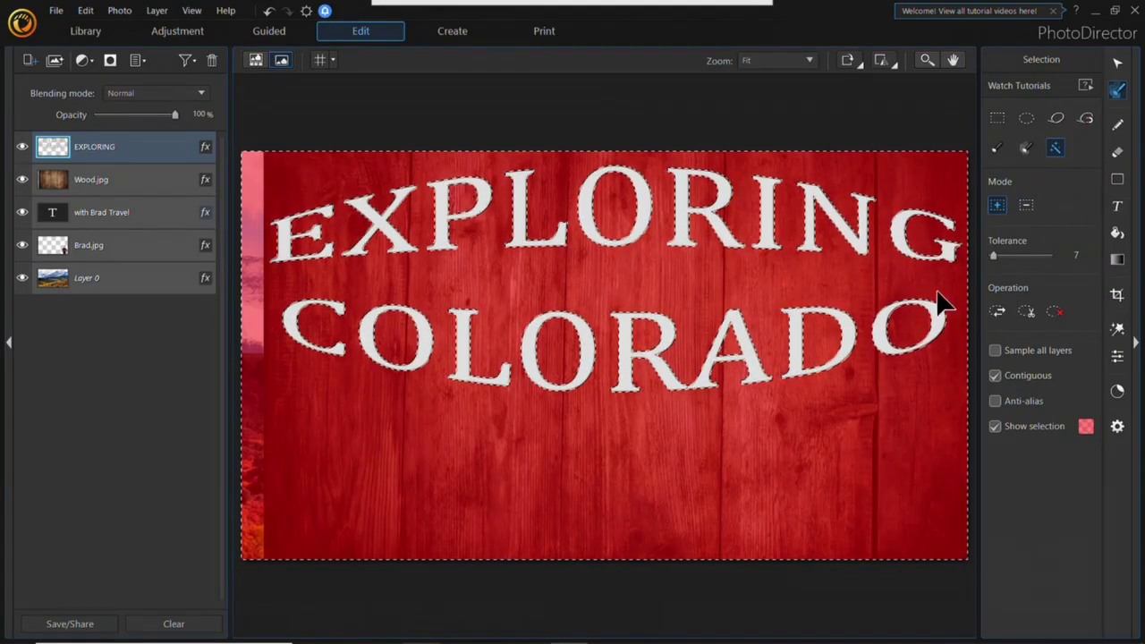
pyautogui.click(997, 312)
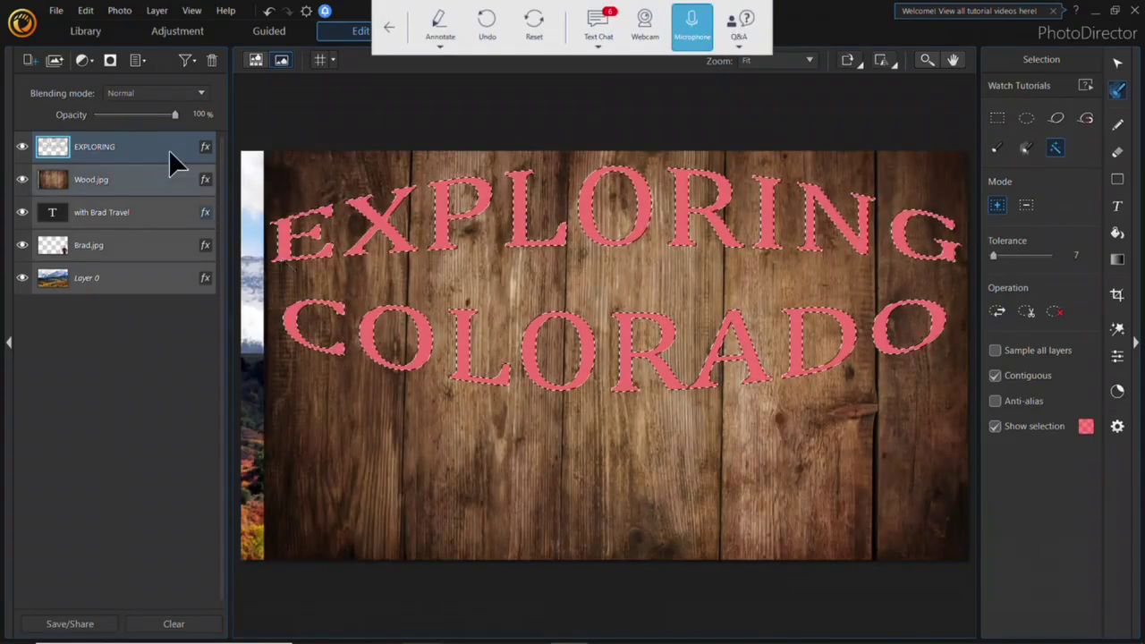
pyautogui.click(110, 61)
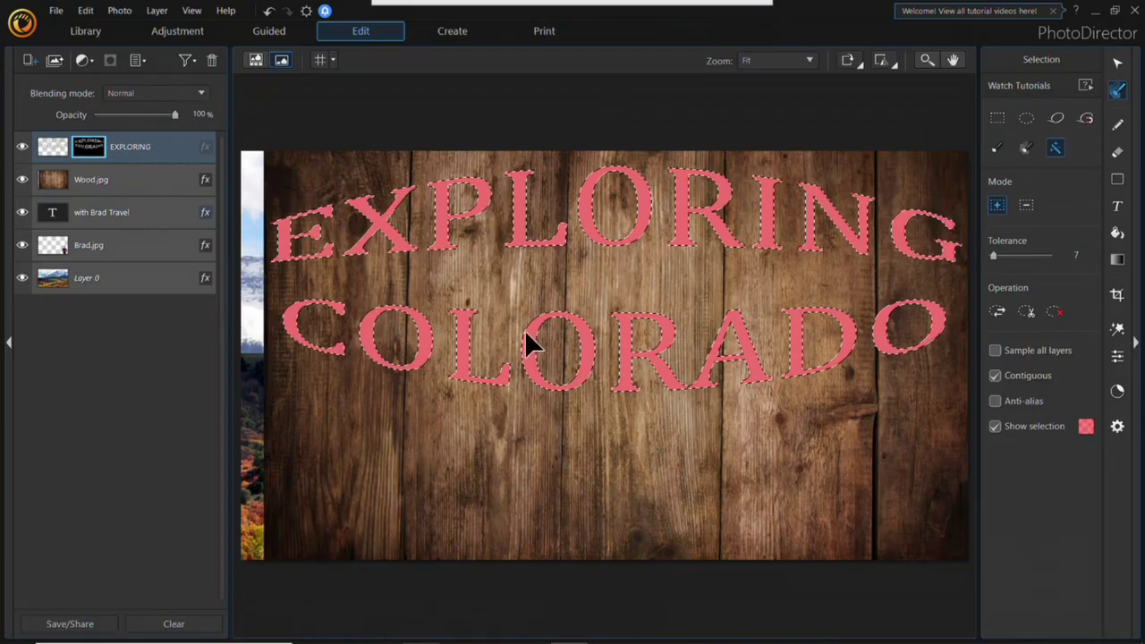
pyautogui.click(143, 152)
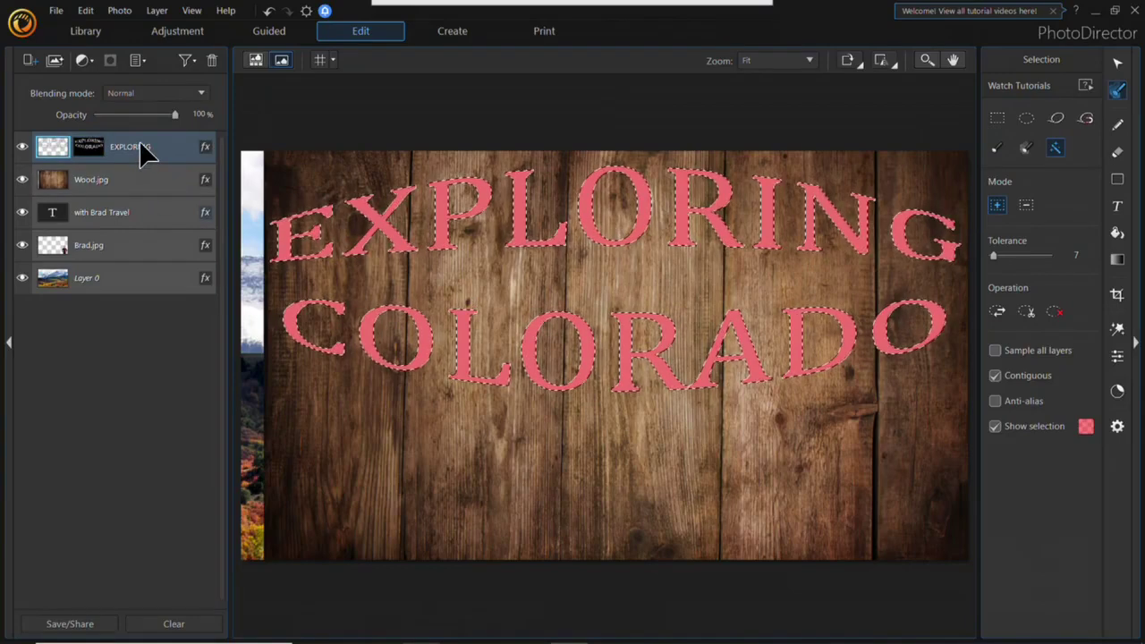
pyautogui.click(112, 177)
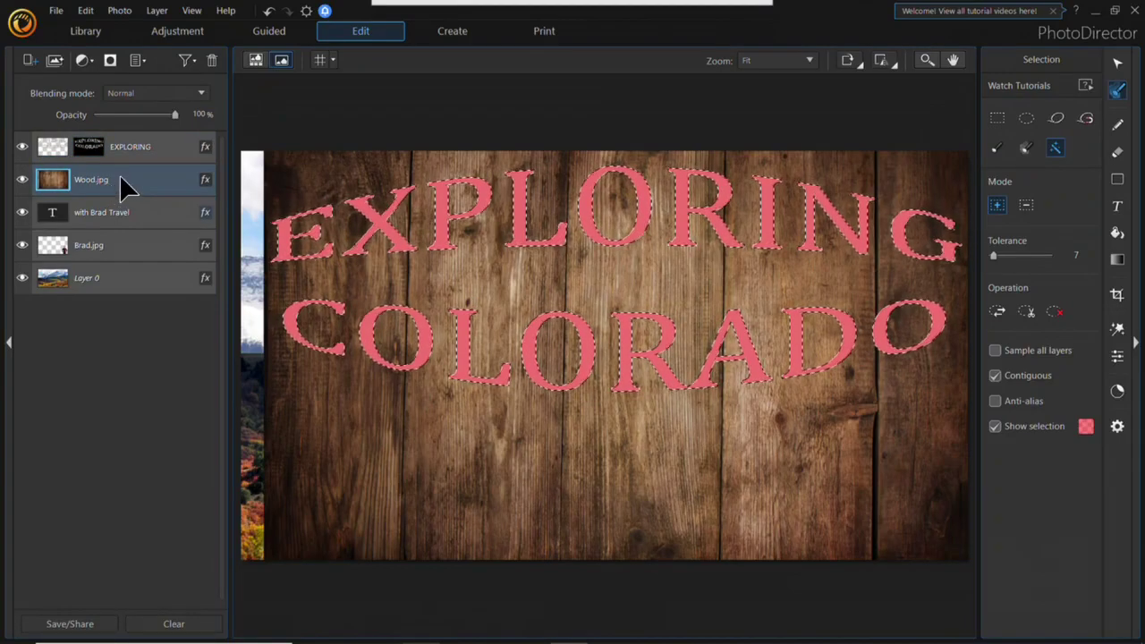
pyautogui.hotkey('ctrl', 'z')
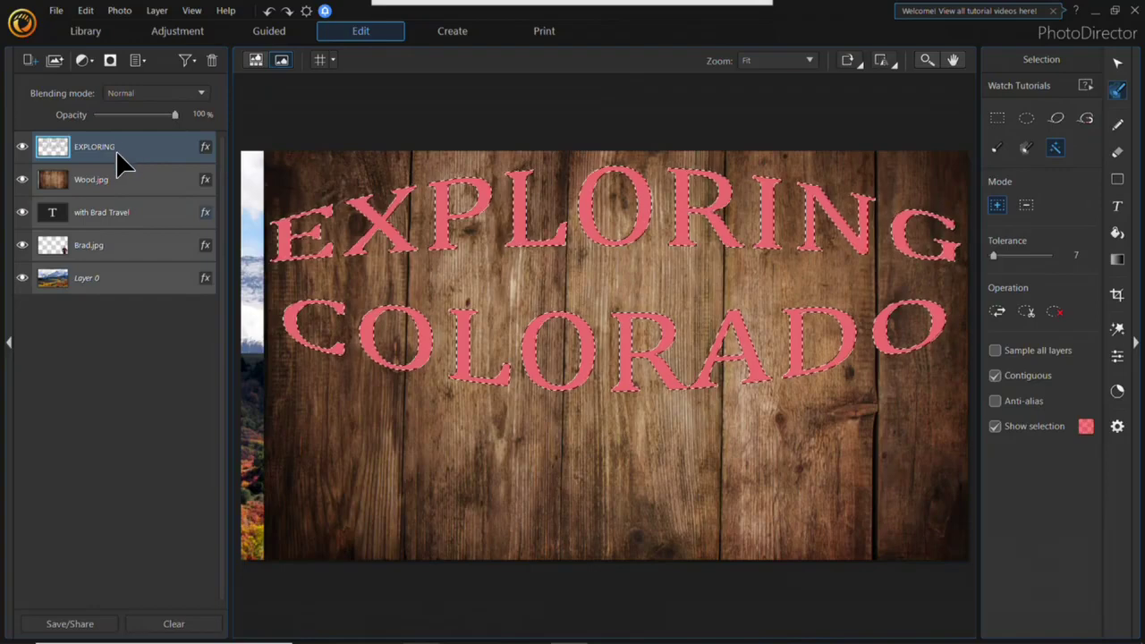
# Mask the Wood.jpg layer to the title's letter shapes, inverting the selection so it covers the lettering.
pyautogui.click(109, 175)
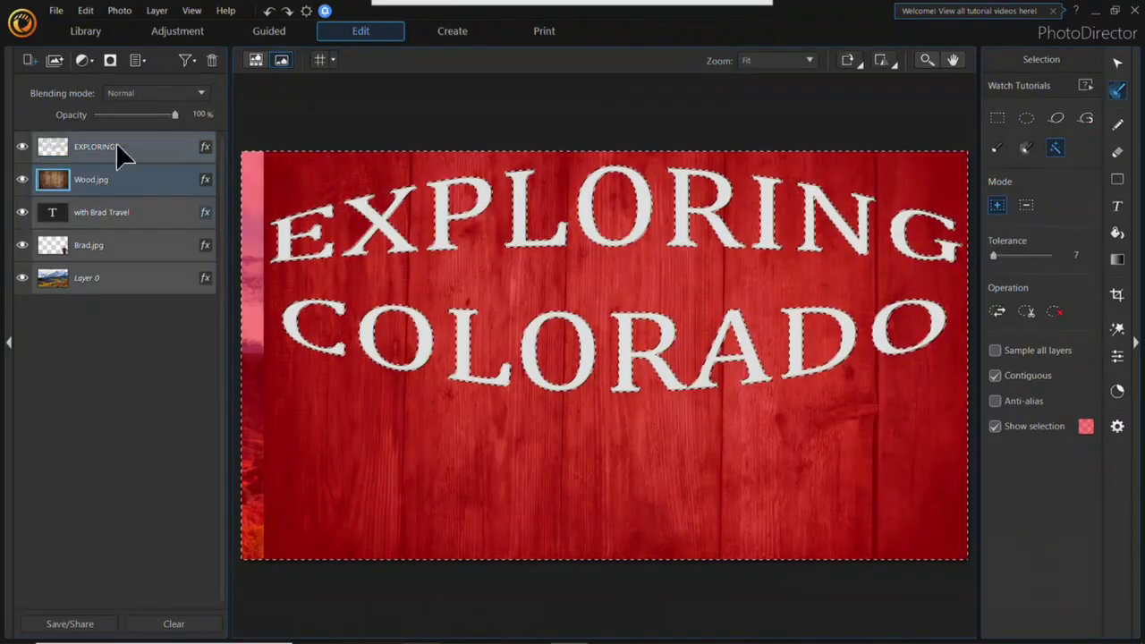
pyautogui.click(998, 312)
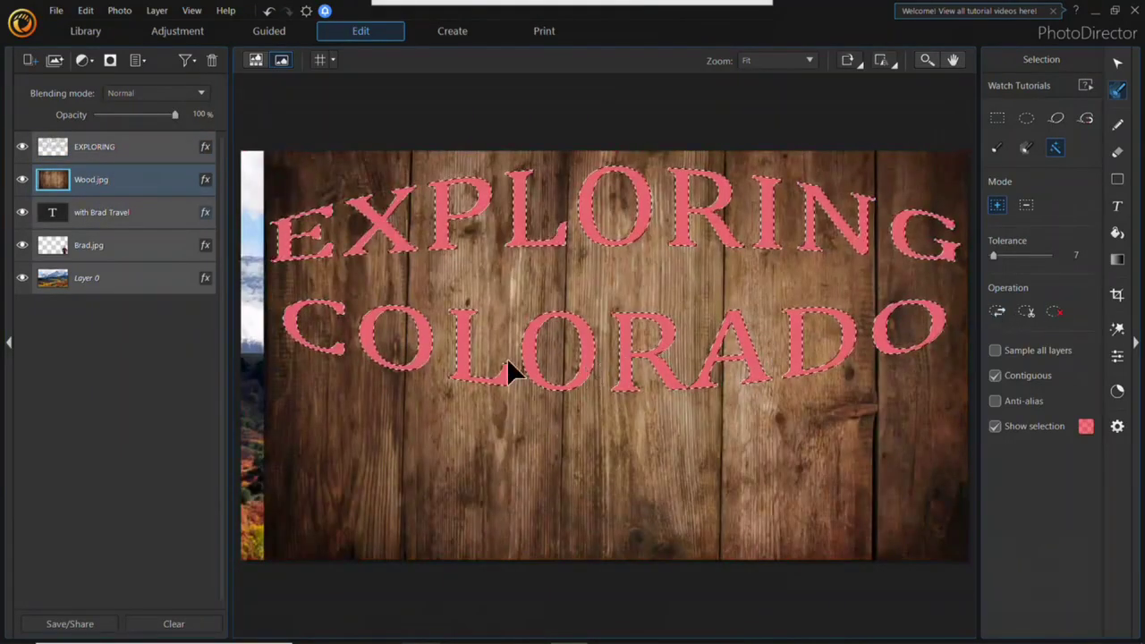
pyautogui.click(108, 61)
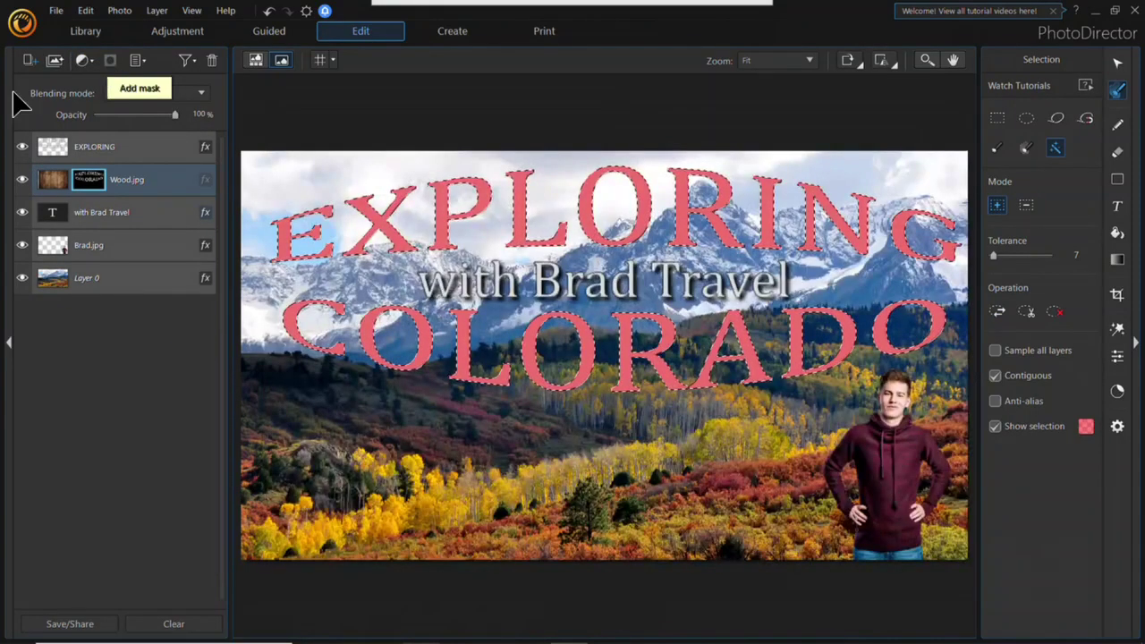
# Clear the selection and set the EXPLORING layer's blending mode to Multiply.
pyautogui.click(134, 145)
pyautogui.click(201, 94)
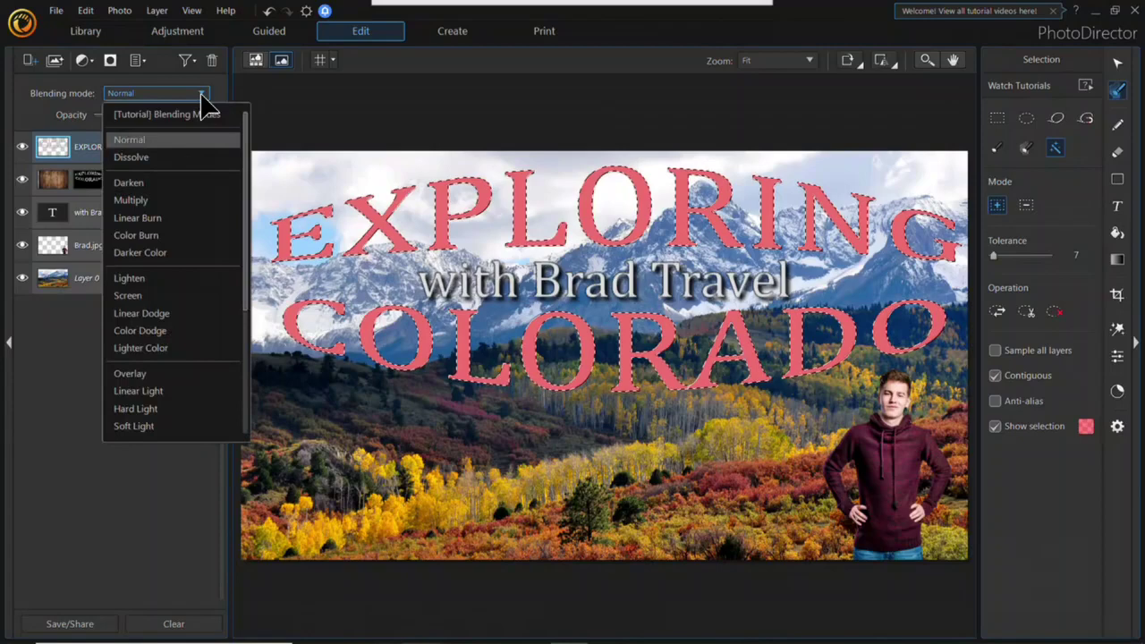
pyautogui.click(200, 95)
pyautogui.hotkey('ctrl', 'd')
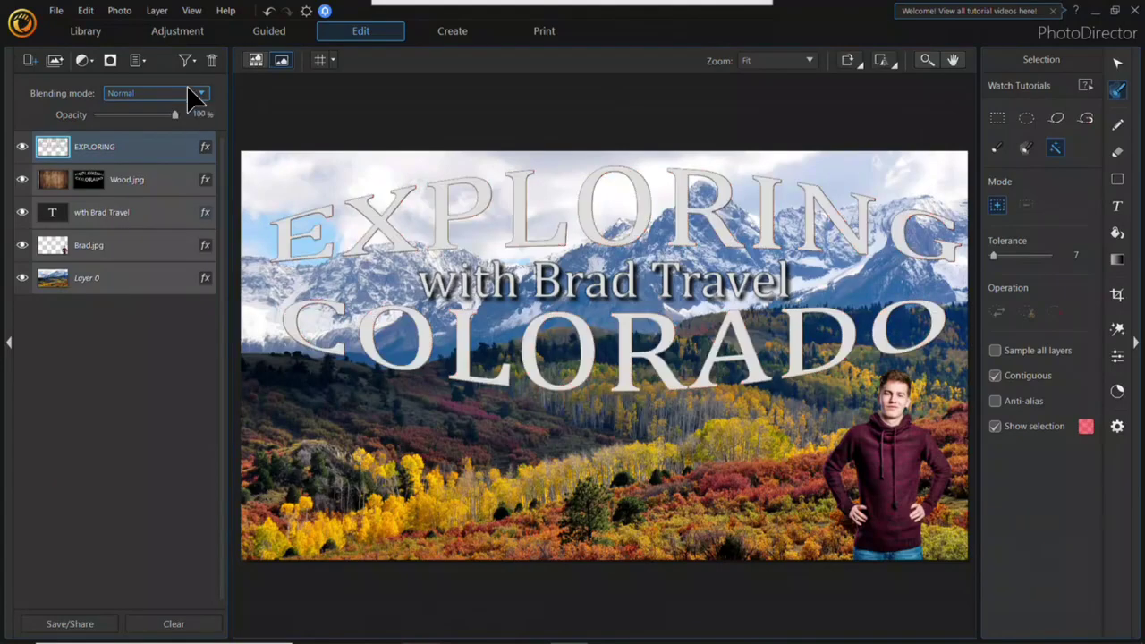
pyautogui.click(195, 96)
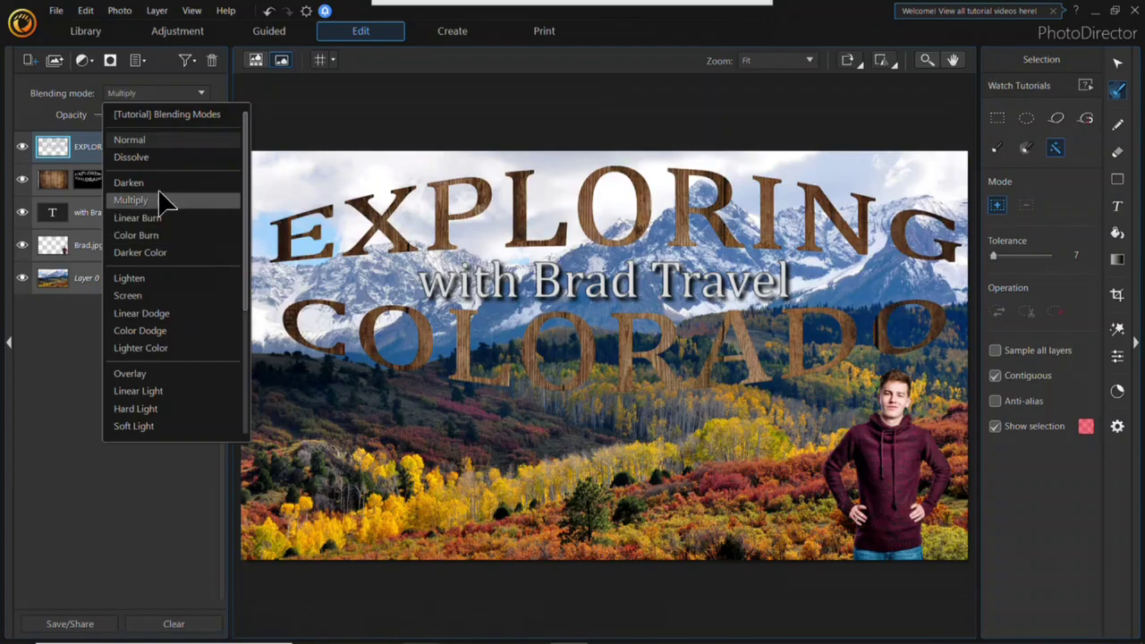
pyautogui.click(165, 202)
# Apply Bevel & Emboss to the EXPLORING layer with style Inner Bevel, direction Up, size 24, depth about 41 and slight softening.
pyautogui.click(205, 147)
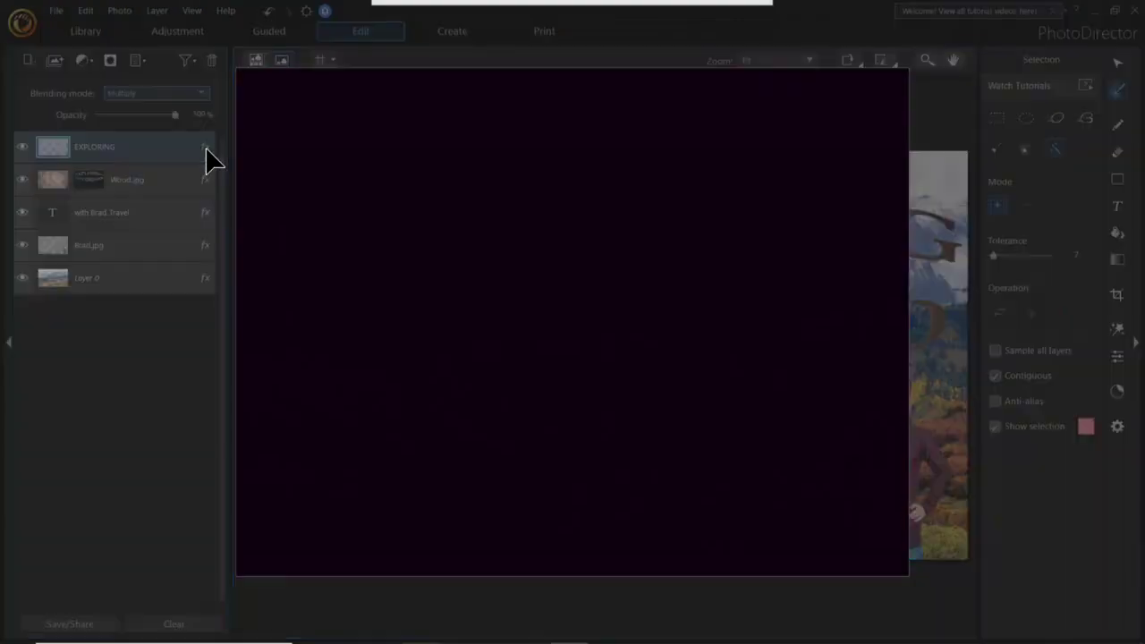
pyautogui.click(875, 81)
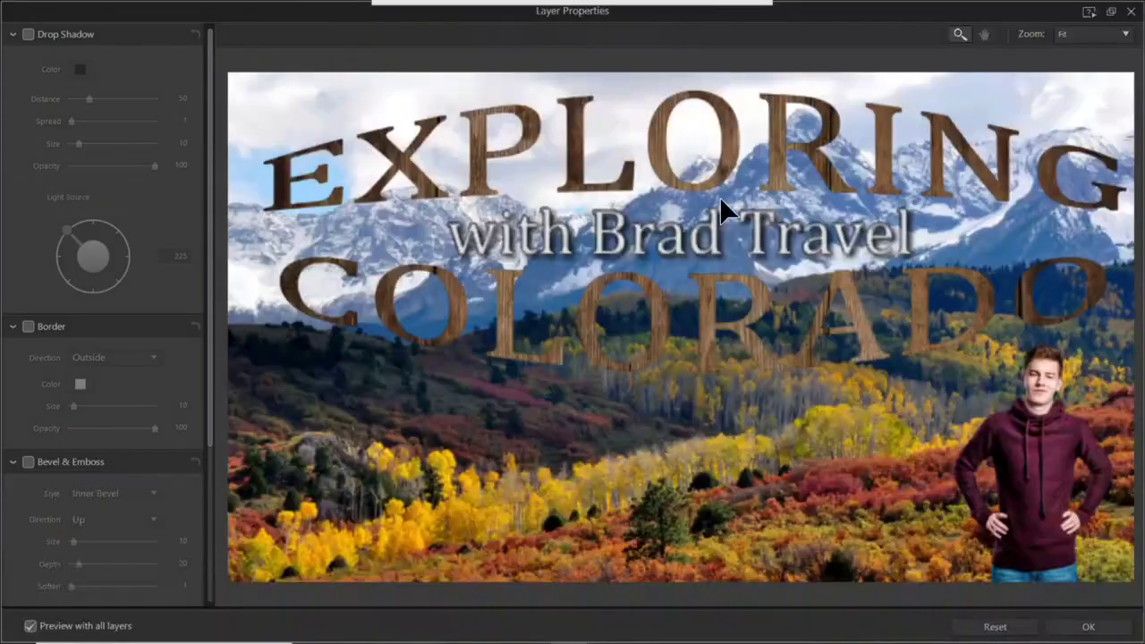
pyautogui.click(29, 463)
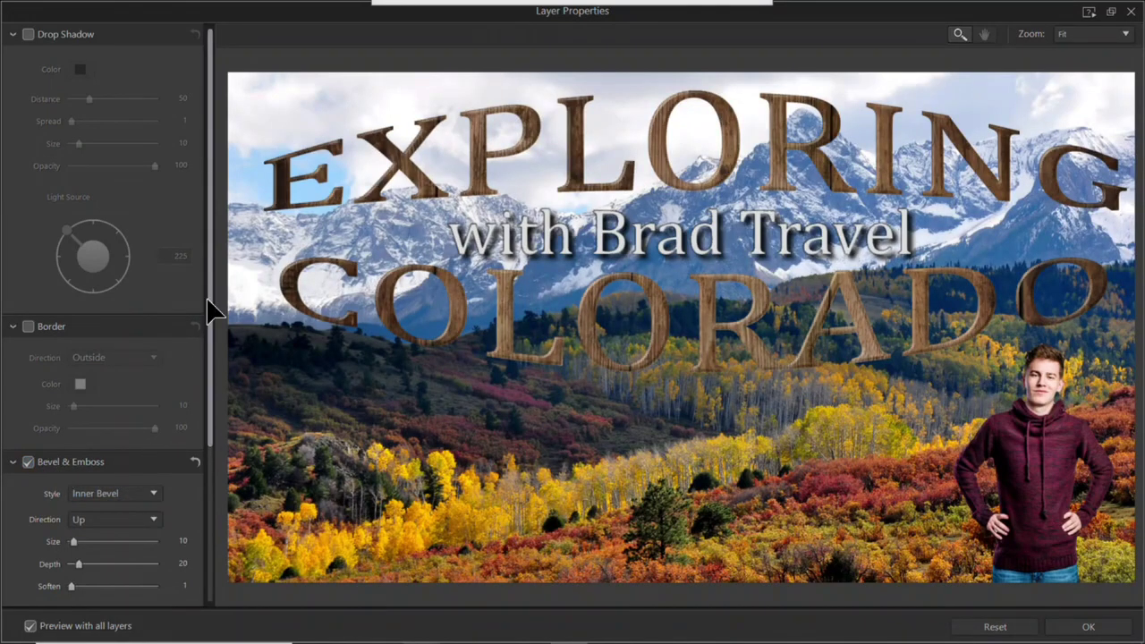
pyautogui.scroll(-4, 212, 388)
pyautogui.moveTo(82, 396); pyautogui.dragTo(81, 397)
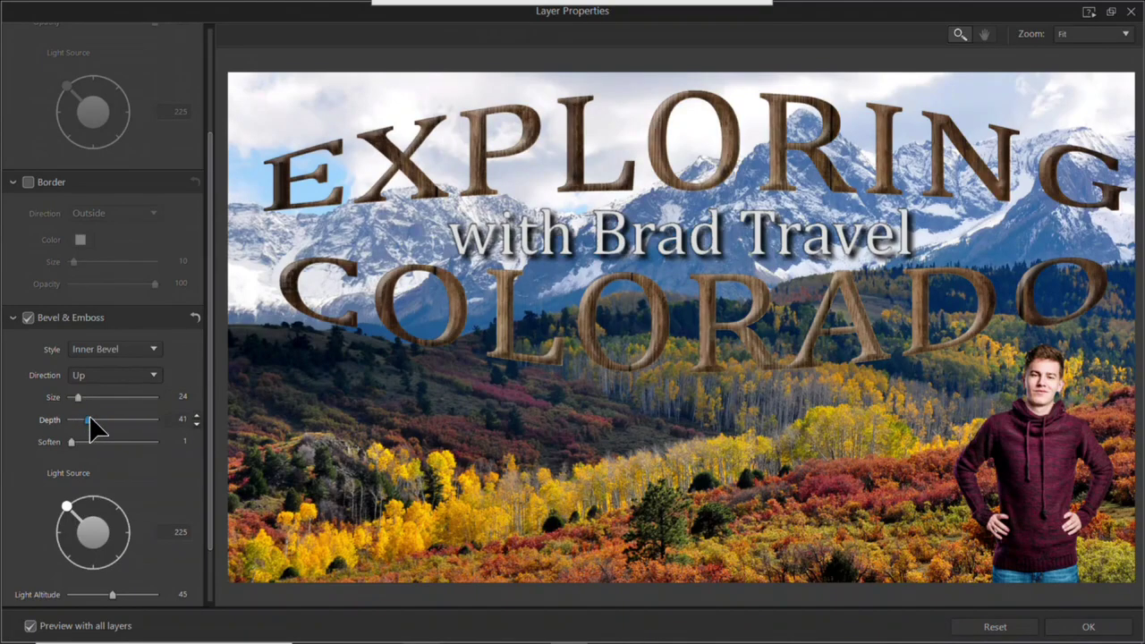
pyautogui.moveTo(89, 443); pyautogui.dragTo(77, 443)
pyautogui.click(1086, 628)
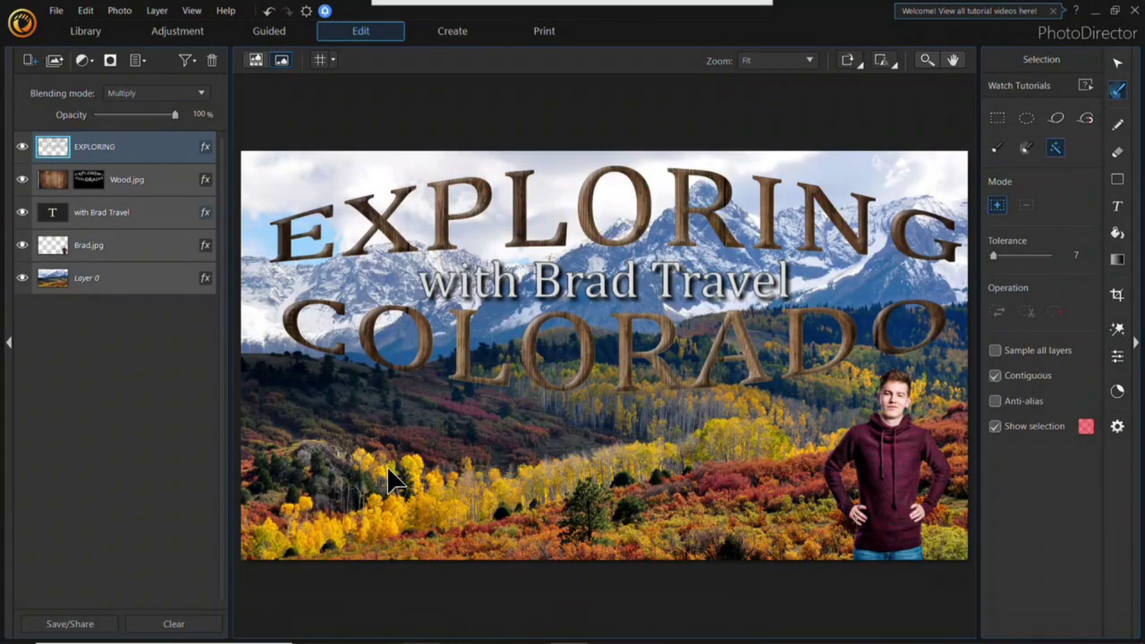
pyautogui.click(1117, 356)
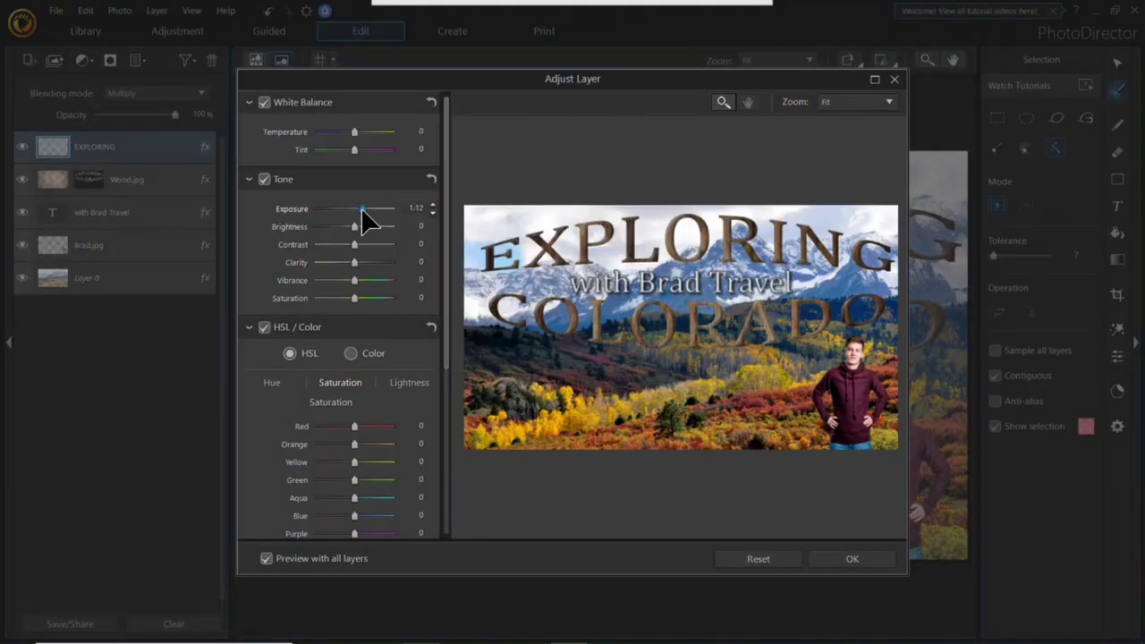
pyautogui.moveTo(353, 225); pyautogui.dragTo(370, 225)
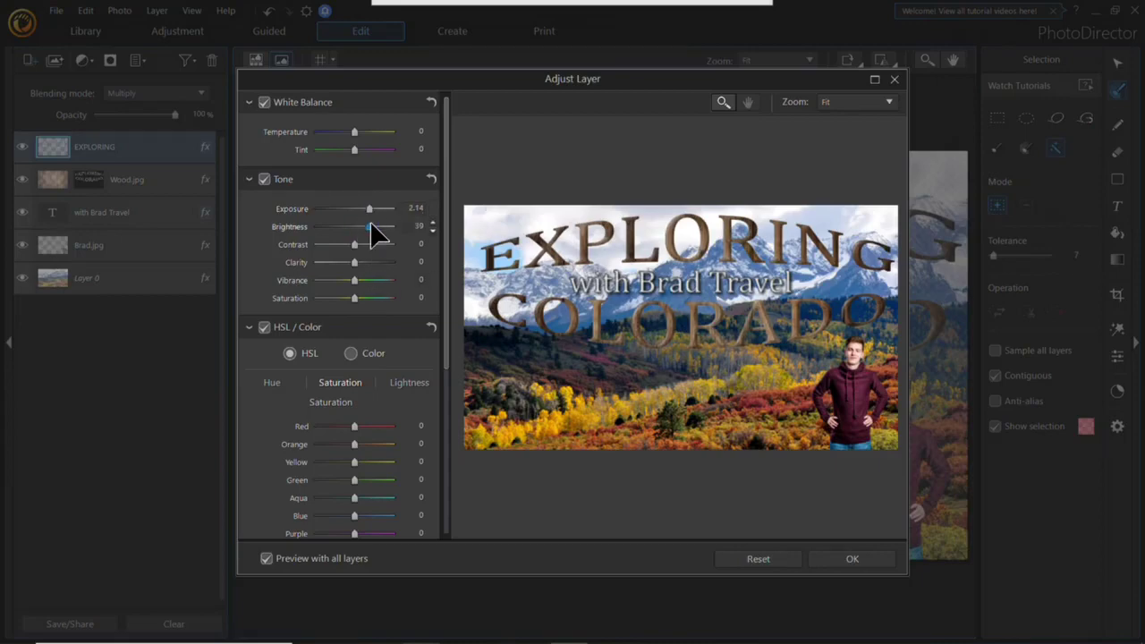
pyautogui.click(895, 80)
# Adjust the Wood.jpg layer's tone with exposure 1.22, brightness about -14 and vibrance 47.
pyautogui.click(141, 187)
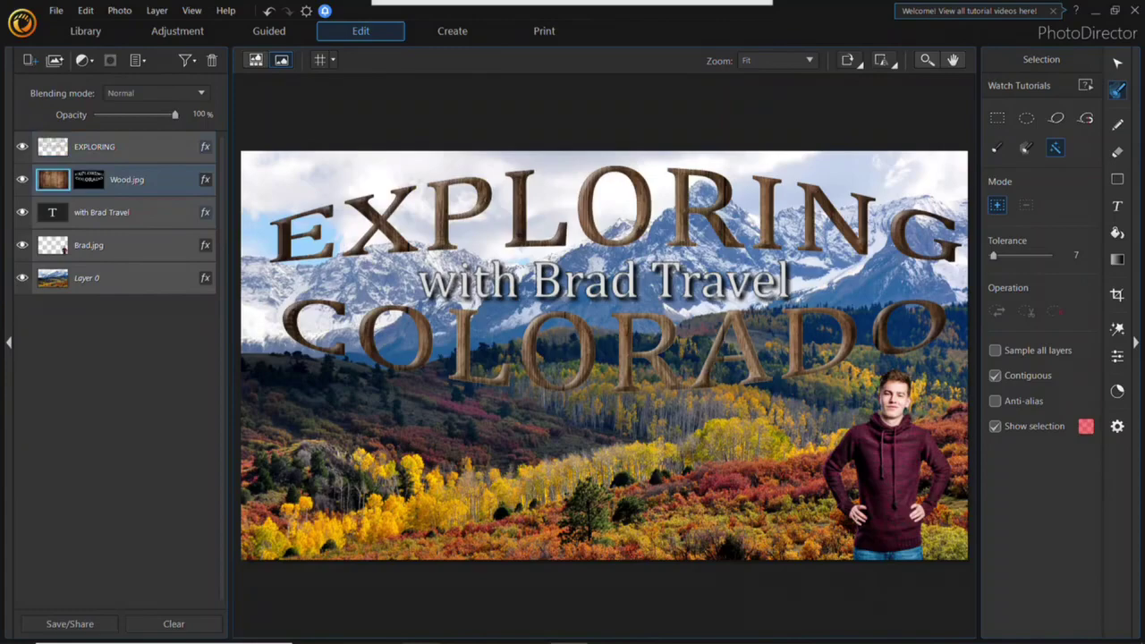
pyautogui.click(1119, 358)
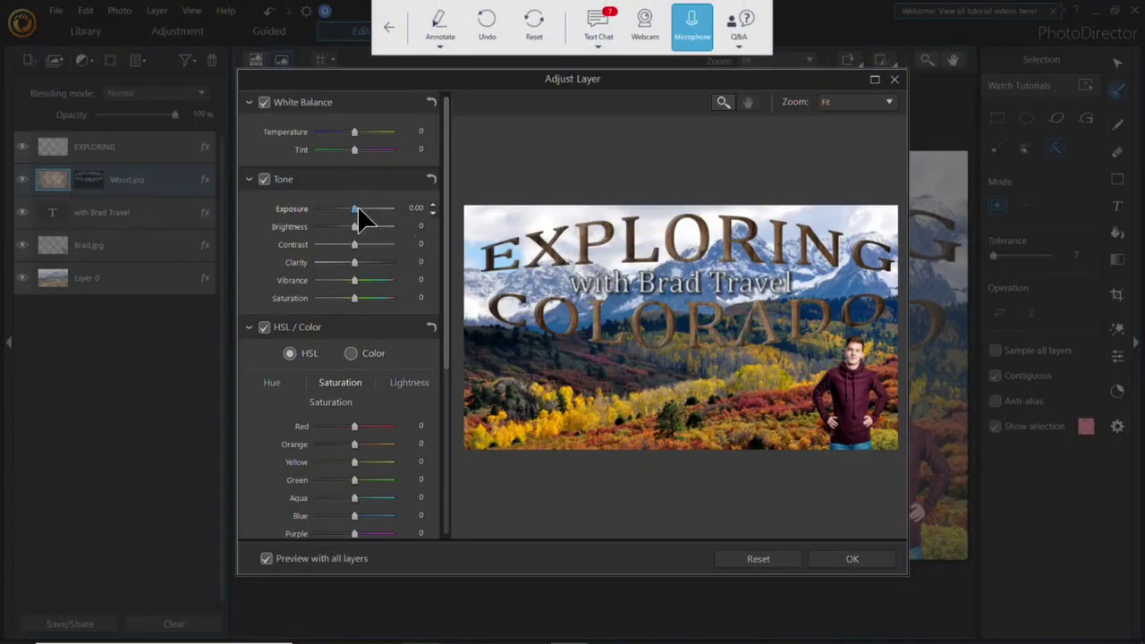
pyautogui.moveTo(364, 217)
pyautogui.mouseDown()
pyautogui.moveTo(383, 218)
pyautogui.moveTo(346, 225)
pyautogui.moveTo(362, 217)
pyautogui.mouseUp()
pyautogui.moveTo(357, 284); pyautogui.dragTo(375, 282)
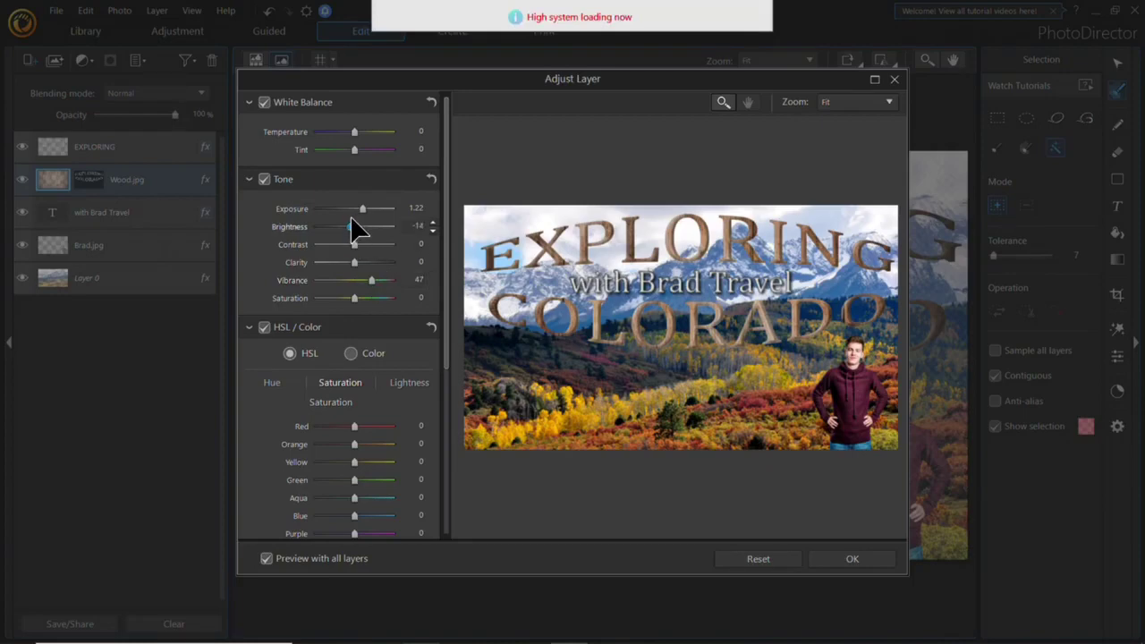
pyautogui.click(852, 560)
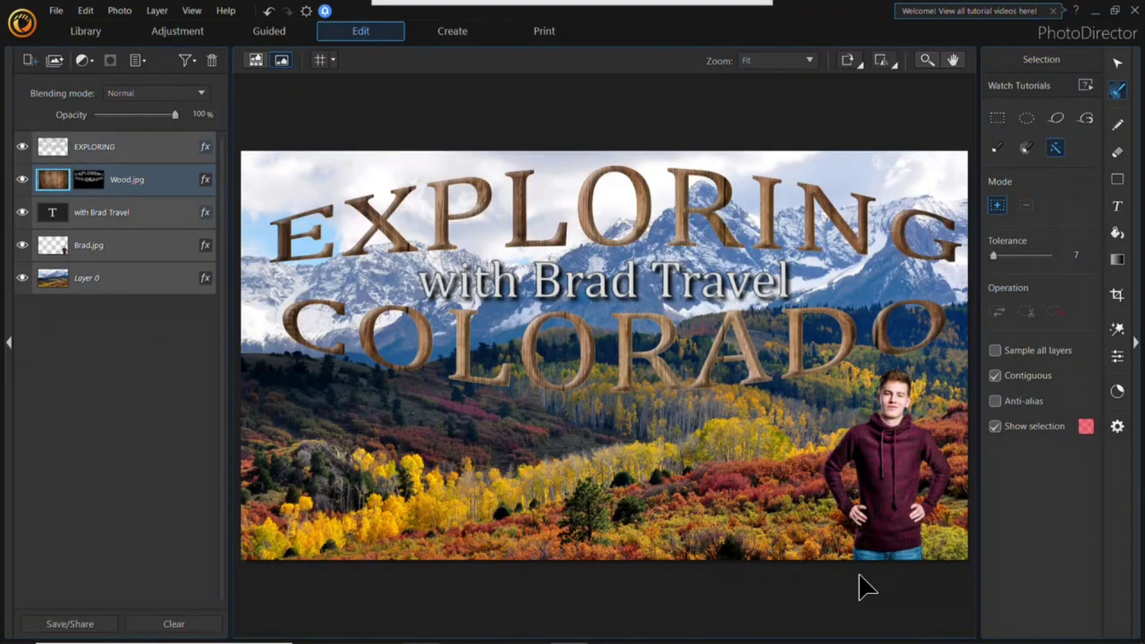
# Add frame template 30 from the Hand Drawing category of Frame Templates to the image.
pyautogui.click(1119, 329)
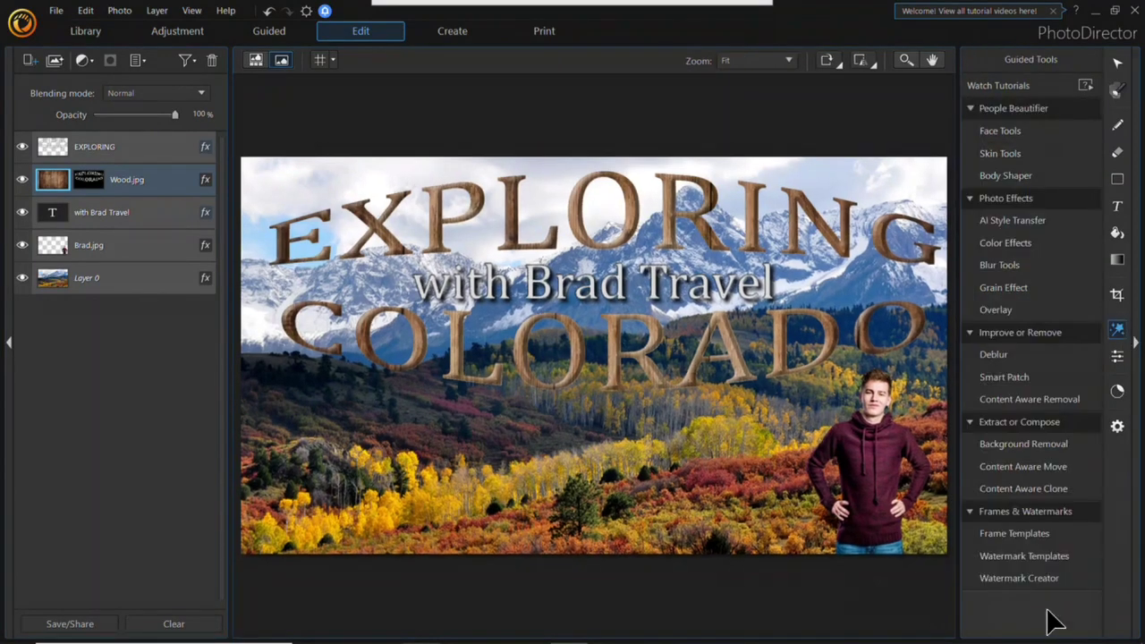
pyautogui.click(1051, 528)
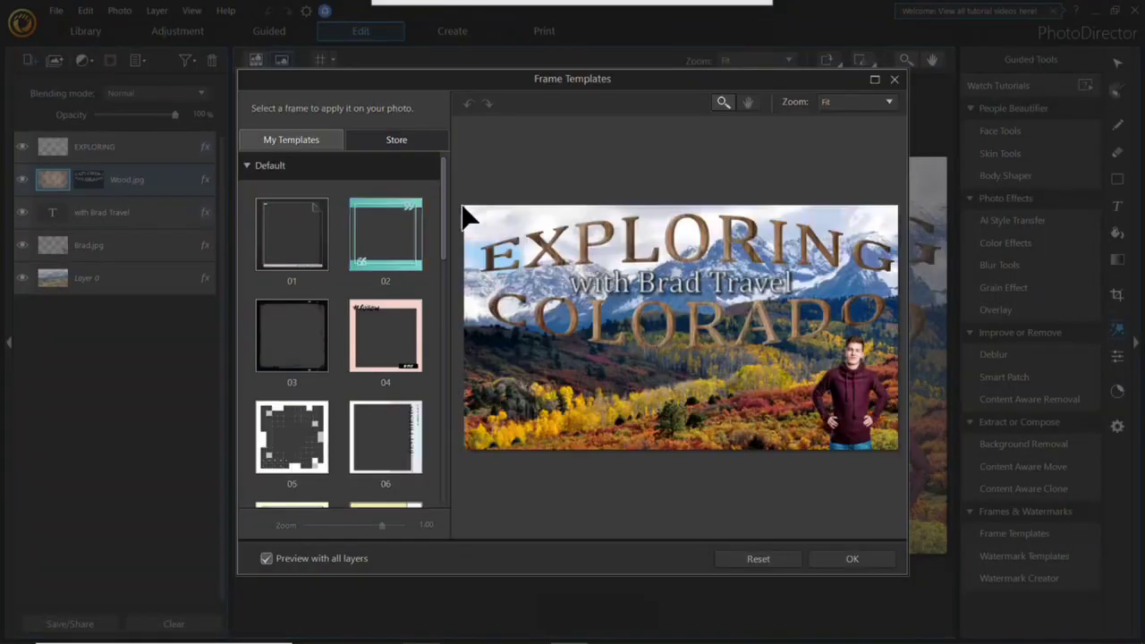
pyautogui.moveTo(443, 240); pyautogui.dragTo(455, 558)
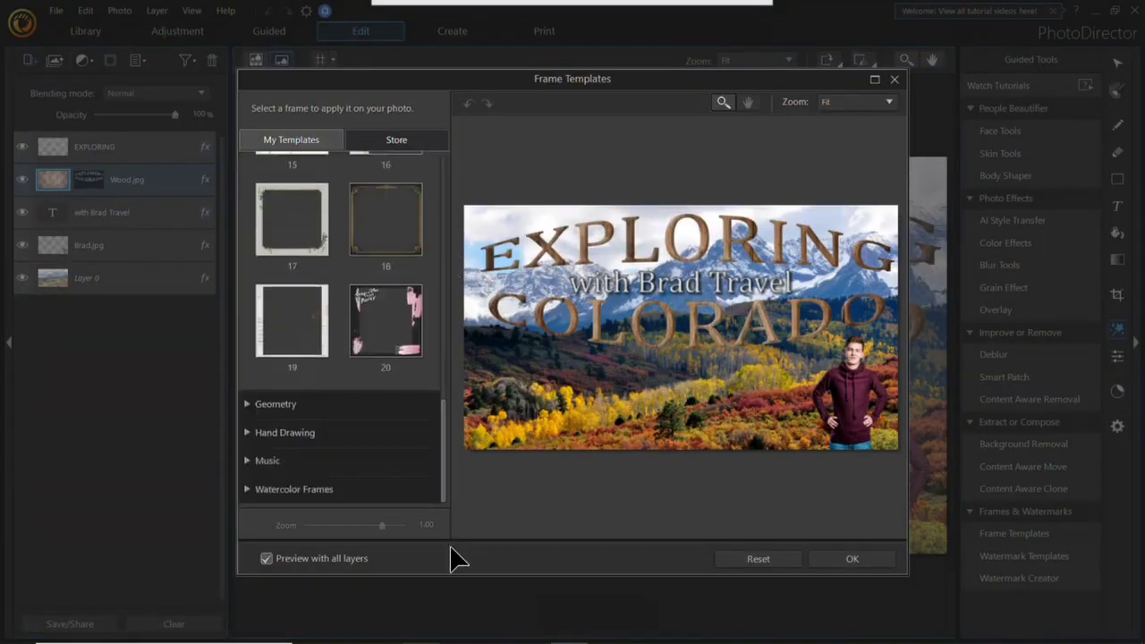
pyautogui.click(339, 435)
pyautogui.moveTo(444, 257); pyautogui.dragTo(443, 365)
pyautogui.click(398, 411)
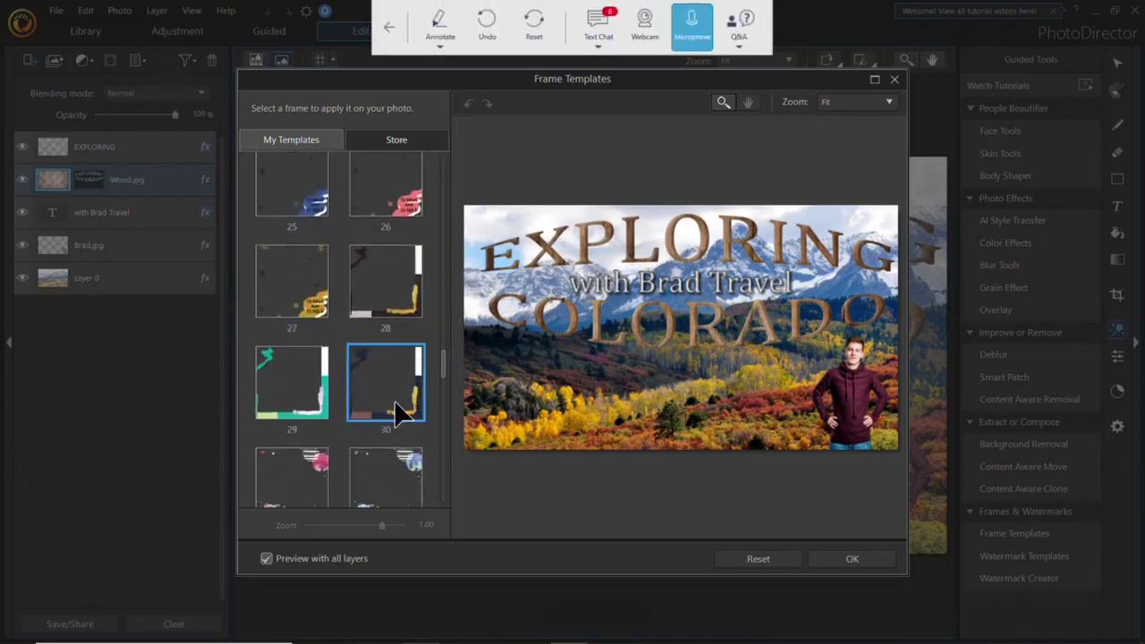
pyautogui.click(854, 562)
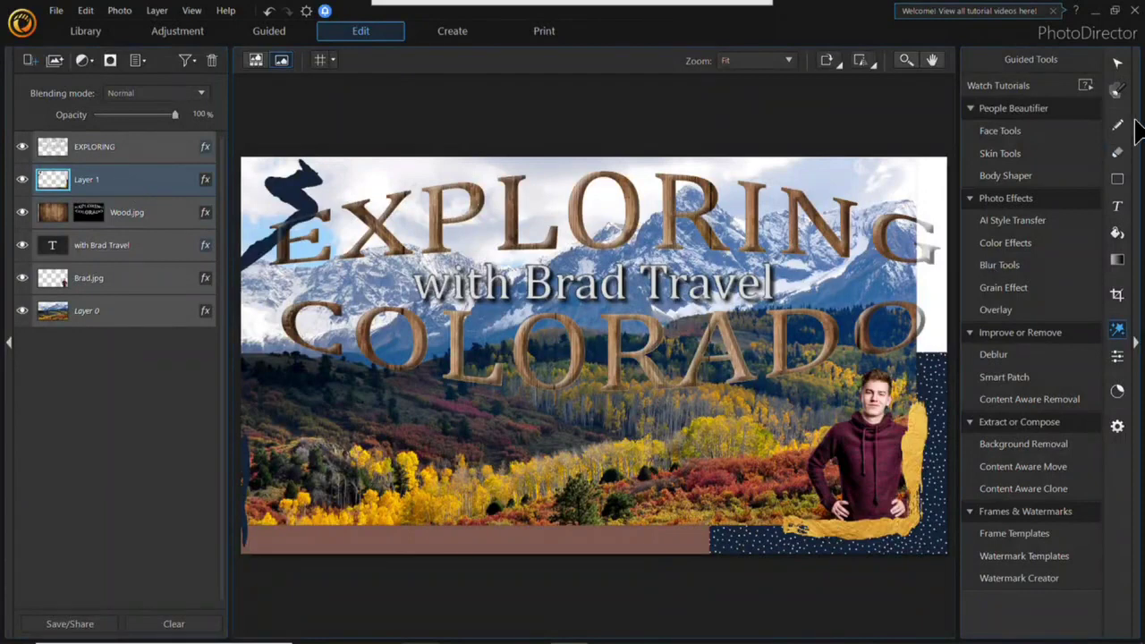
# Enlarge the frame layer beyond the canvas's upper-left corner and move it beneath the portrait layer.
pyautogui.click(1117, 63)
pyautogui.moveTo(242, 154)
pyautogui.mouseDown()
pyautogui.moveTo(18, 13)
pyautogui.moveTo(68, 41)
pyautogui.mouseUp()
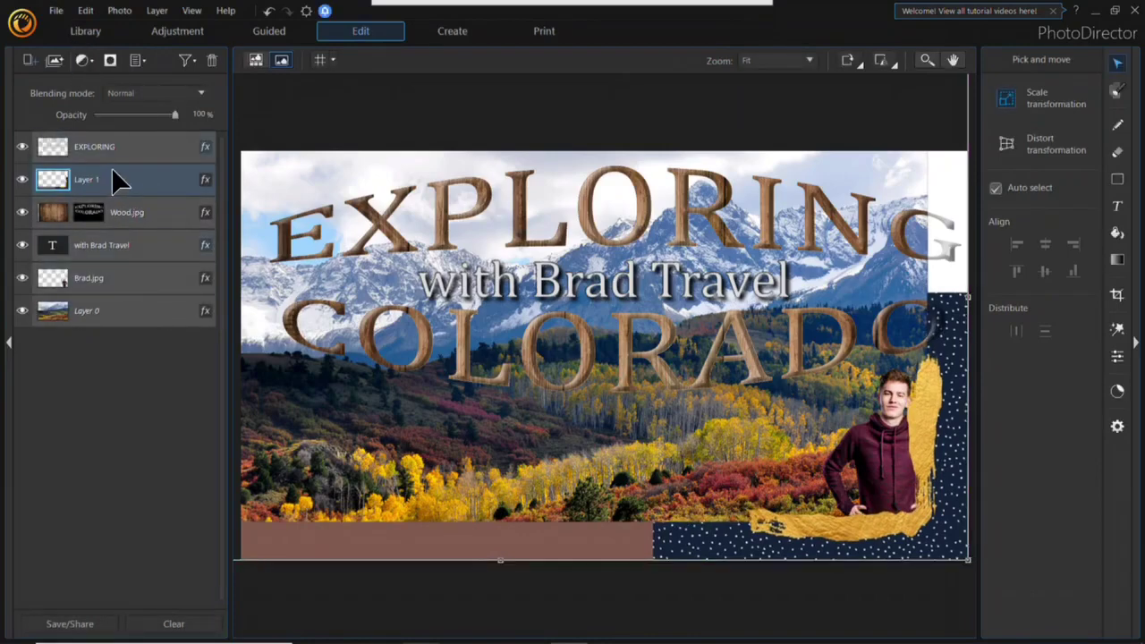
pyautogui.moveTo(124, 298); pyautogui.dragTo(124, 298)
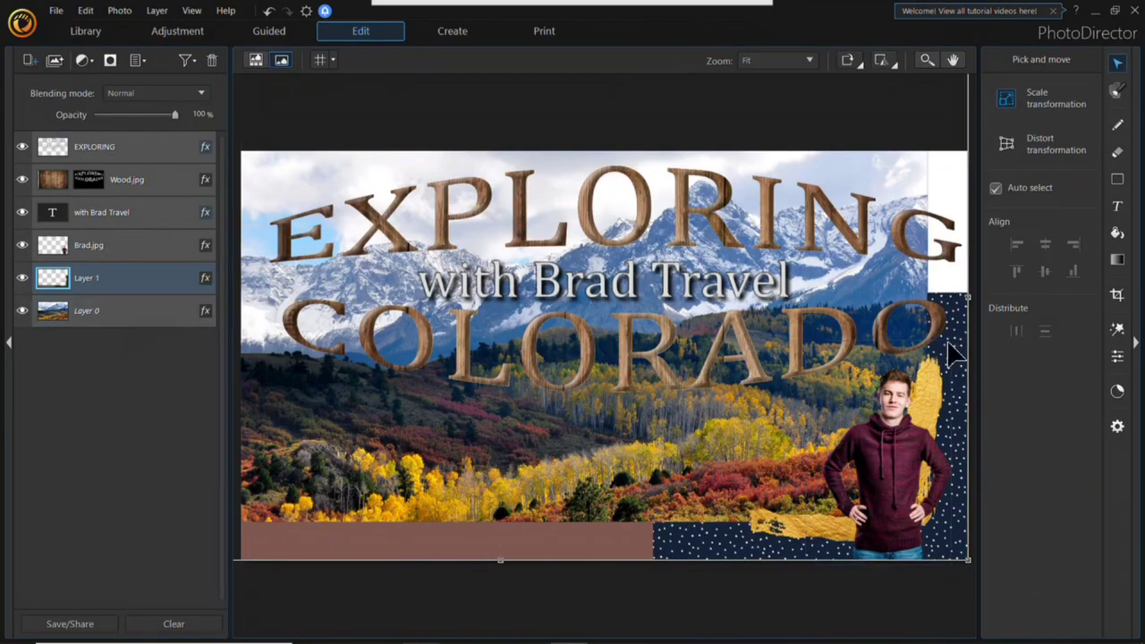
pyautogui.click(883, 226)
pyautogui.click(929, 482)
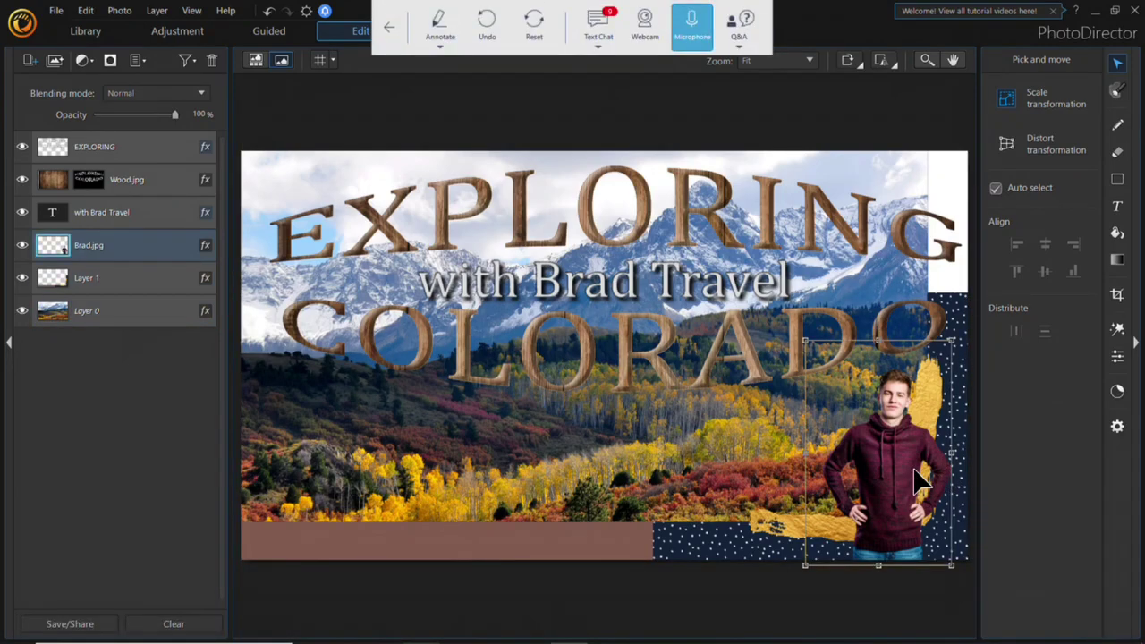
# Apply the AI Style Transfer effect Watercolors Vol. 2 Style 01 to the background Layer 0 at strength 100 with original color.
pyautogui.click(116, 322)
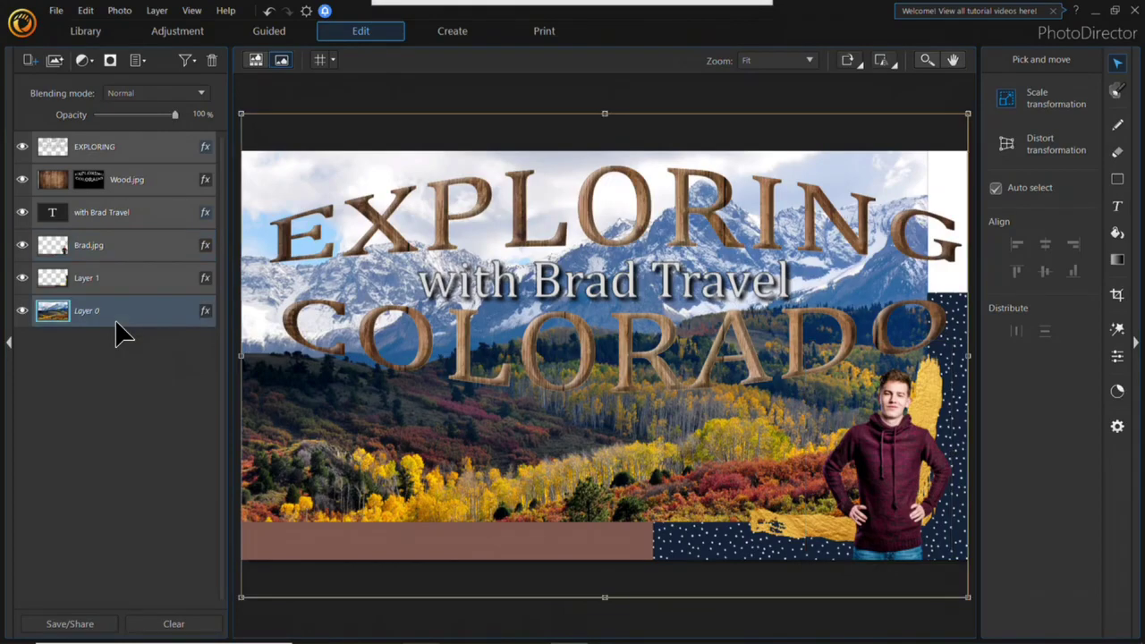
pyautogui.click(1115, 331)
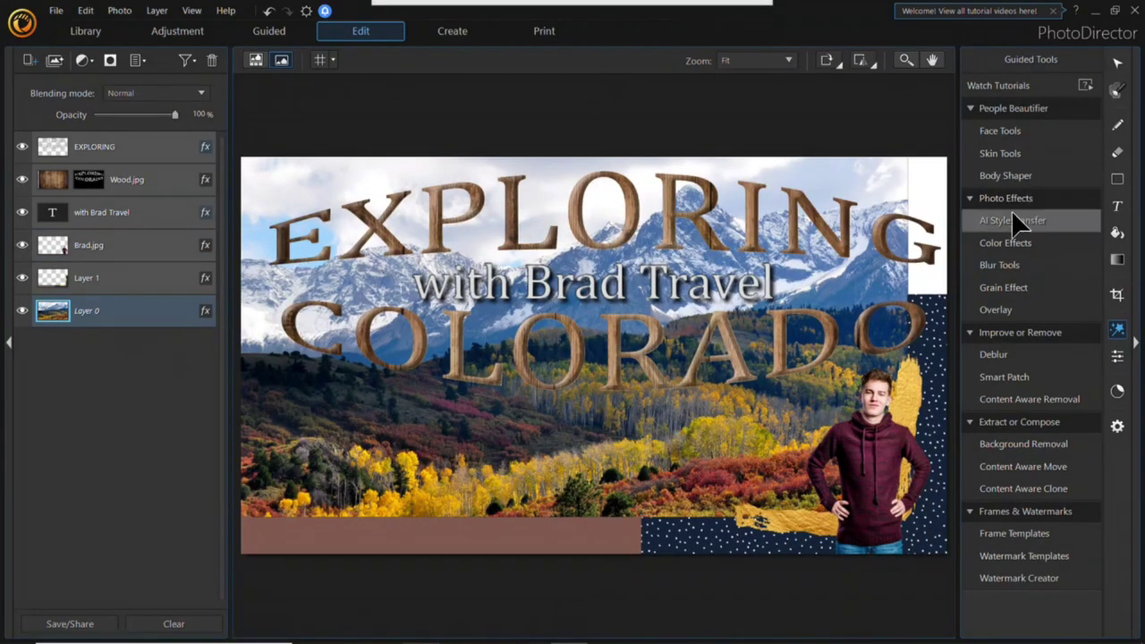
pyautogui.click(1015, 221)
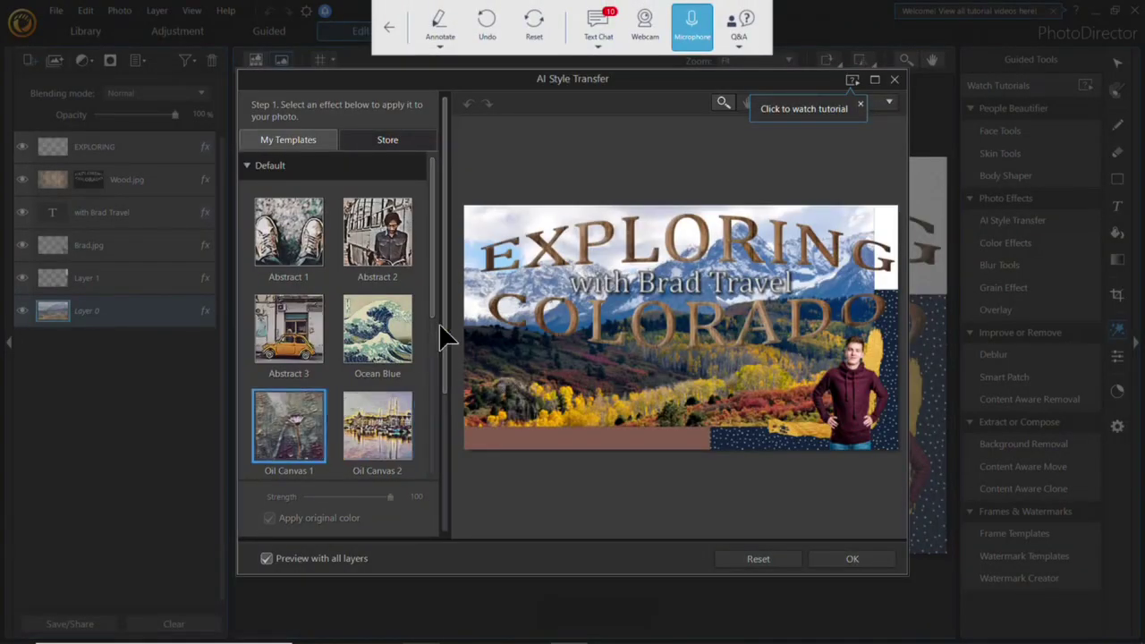
pyautogui.moveTo(431, 228); pyautogui.dragTo(449, 555)
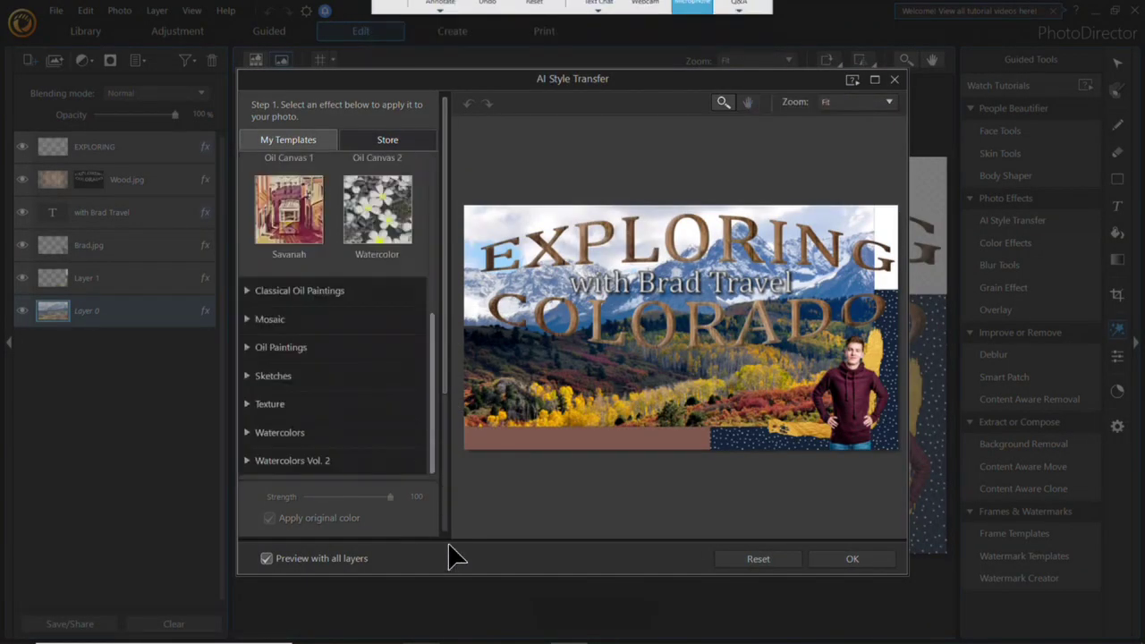
pyautogui.click(295, 432)
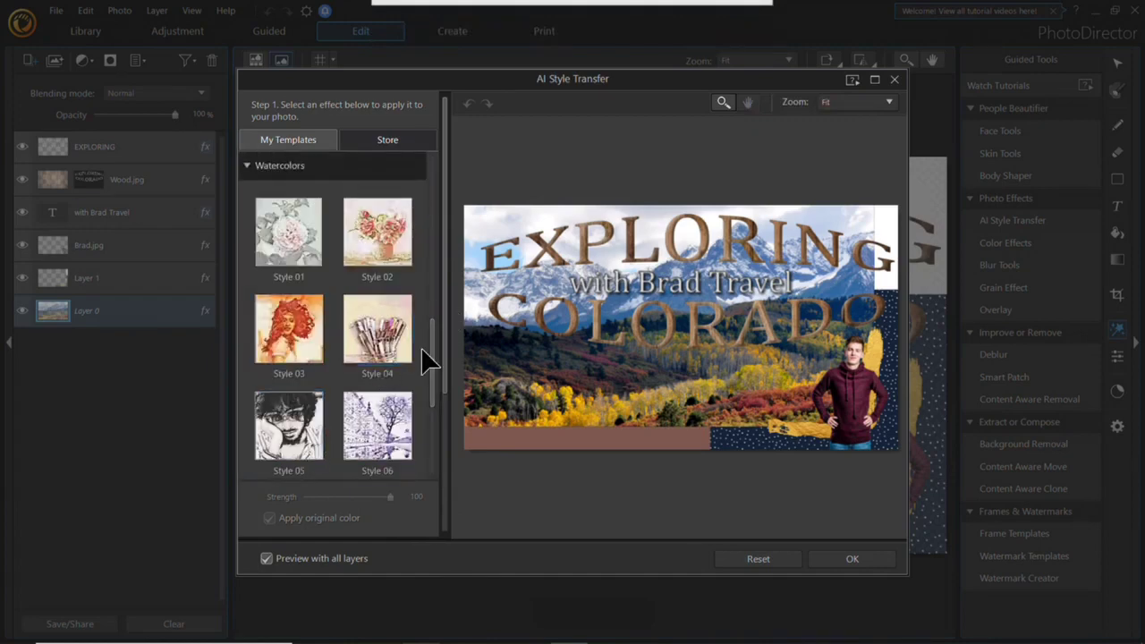
pyautogui.scroll(-5, 433, 362)
pyautogui.click(322, 467)
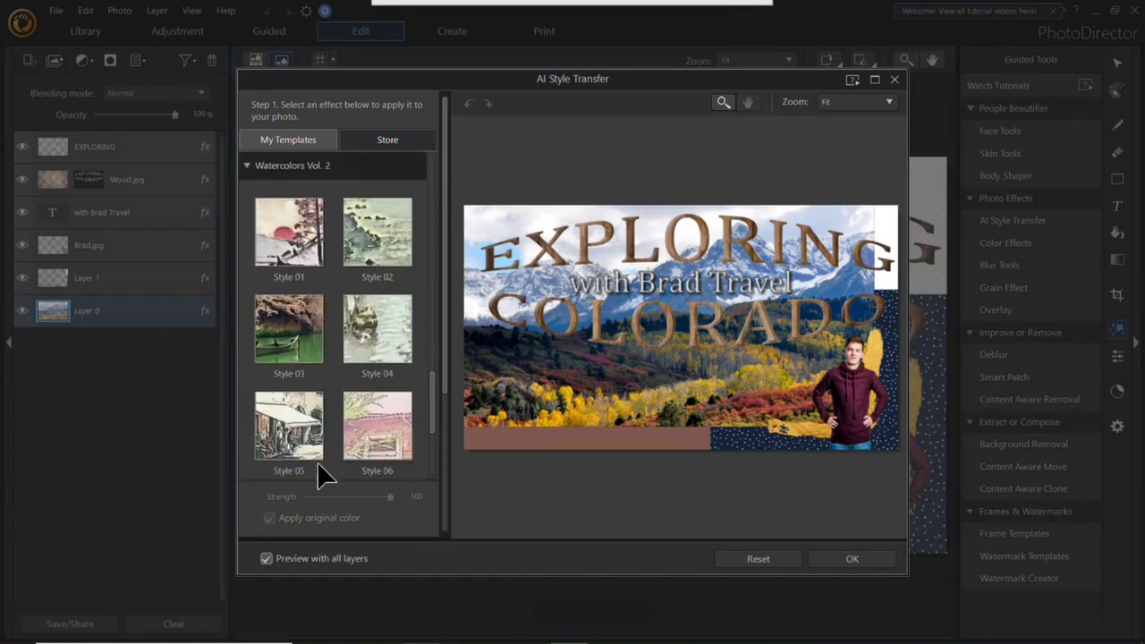
pyautogui.click(293, 268)
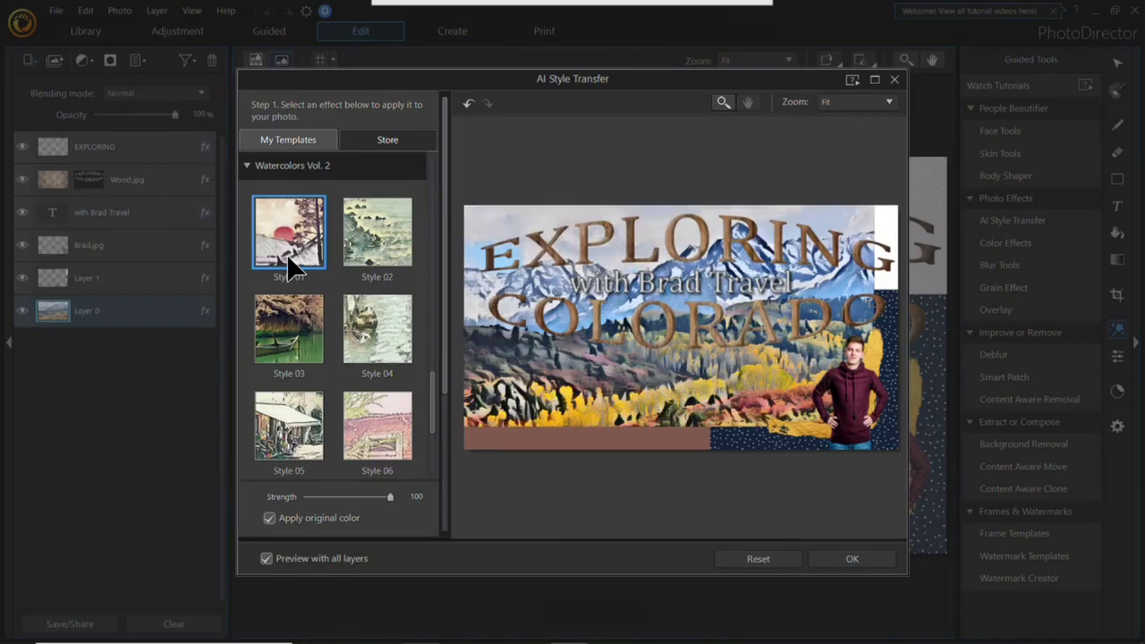
pyautogui.moveTo(435, 404); pyautogui.dragTo(435, 146)
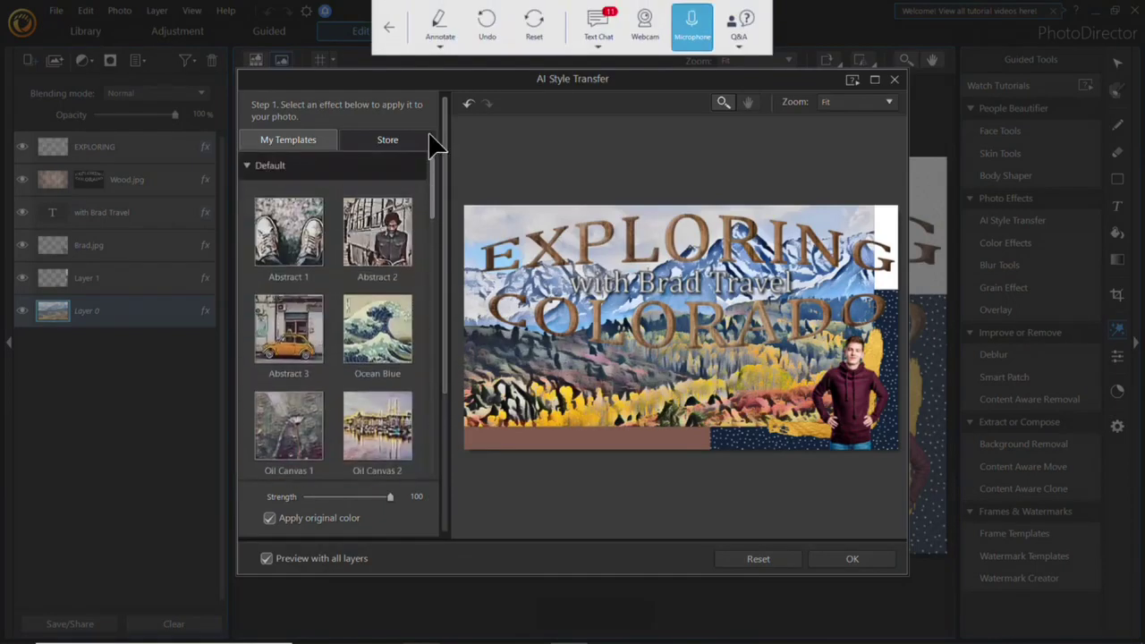
pyautogui.click(889, 560)
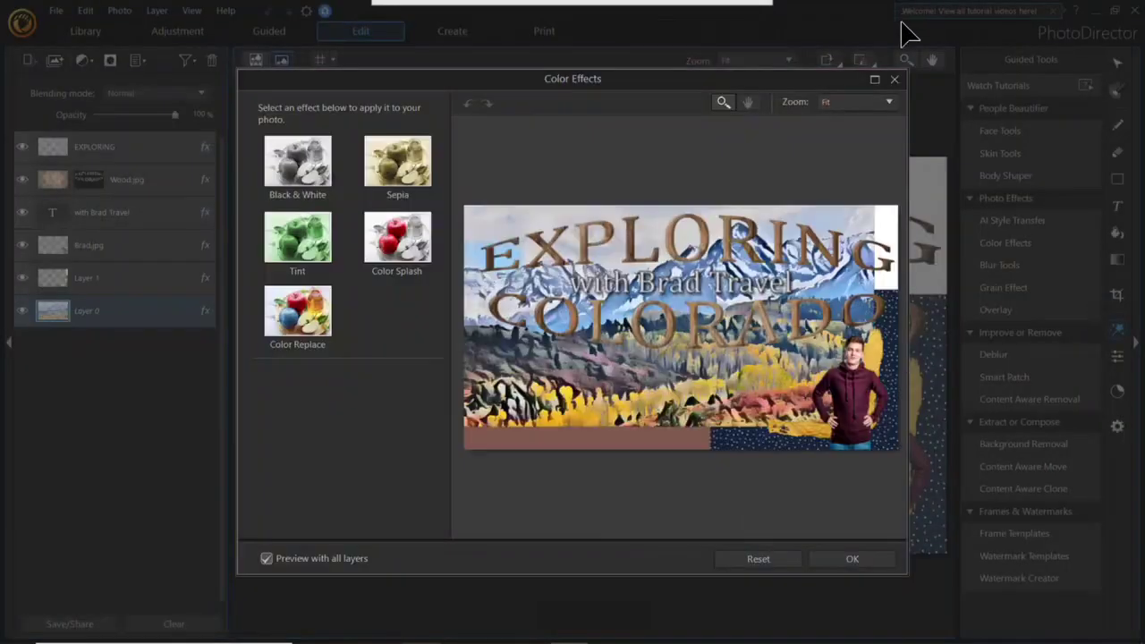
# Recolor the portrait's maroon hoodie green with the Color Replace effect, using tolerance 42 and hue 127.
pyautogui.click(893, 80)
pyautogui.click(119, 246)
pyautogui.click(1060, 242)
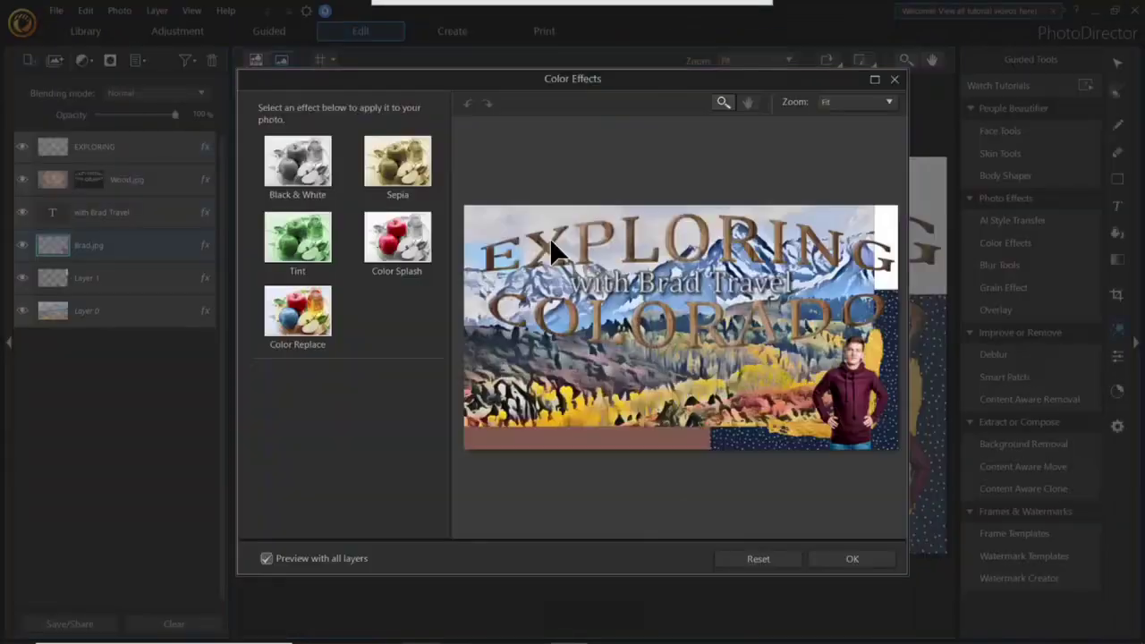
pyautogui.click(299, 315)
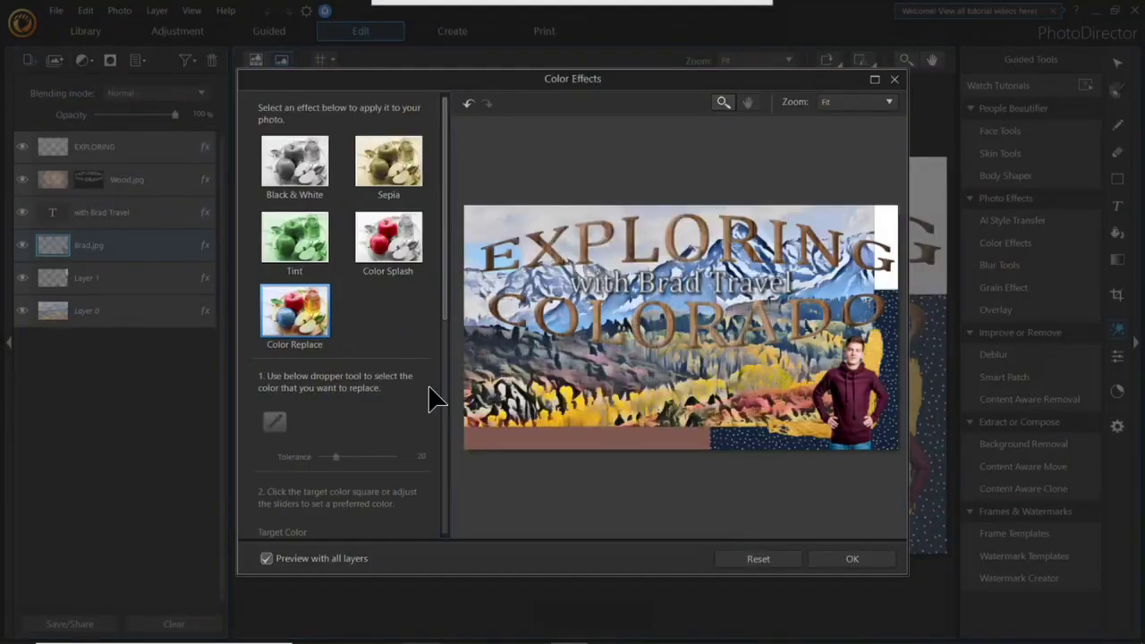
pyautogui.click(859, 395)
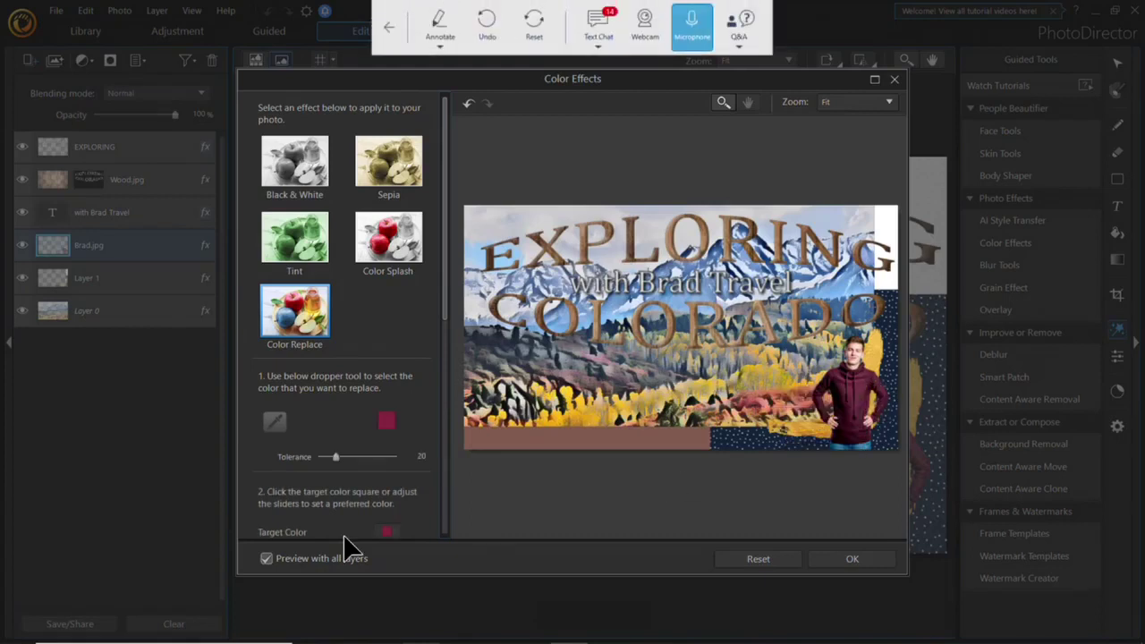
pyautogui.moveTo(349, 458); pyautogui.dragTo(357, 457)
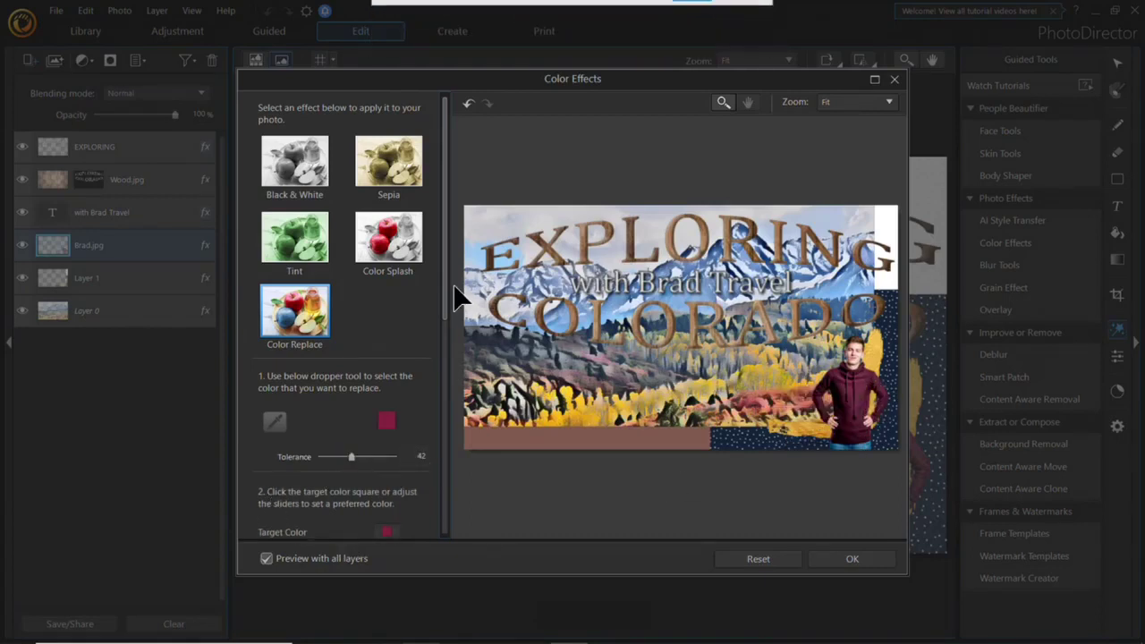
pyautogui.scroll(-3, 345, 396)
pyautogui.moveTo(355, 390); pyautogui.dragTo(373, 392)
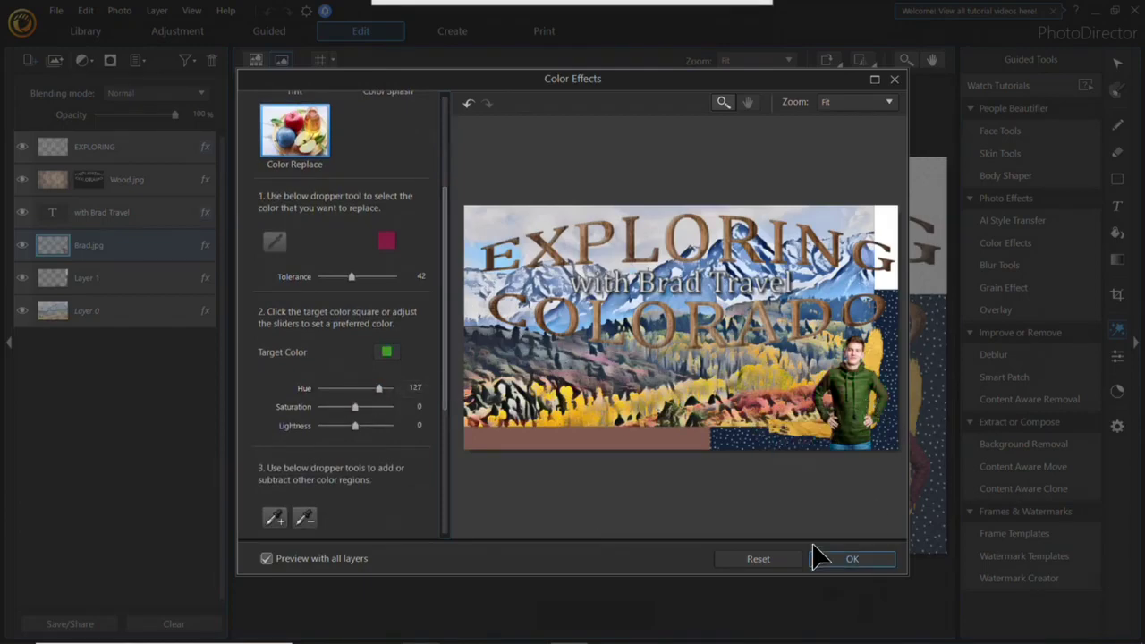
pyautogui.click(854, 560)
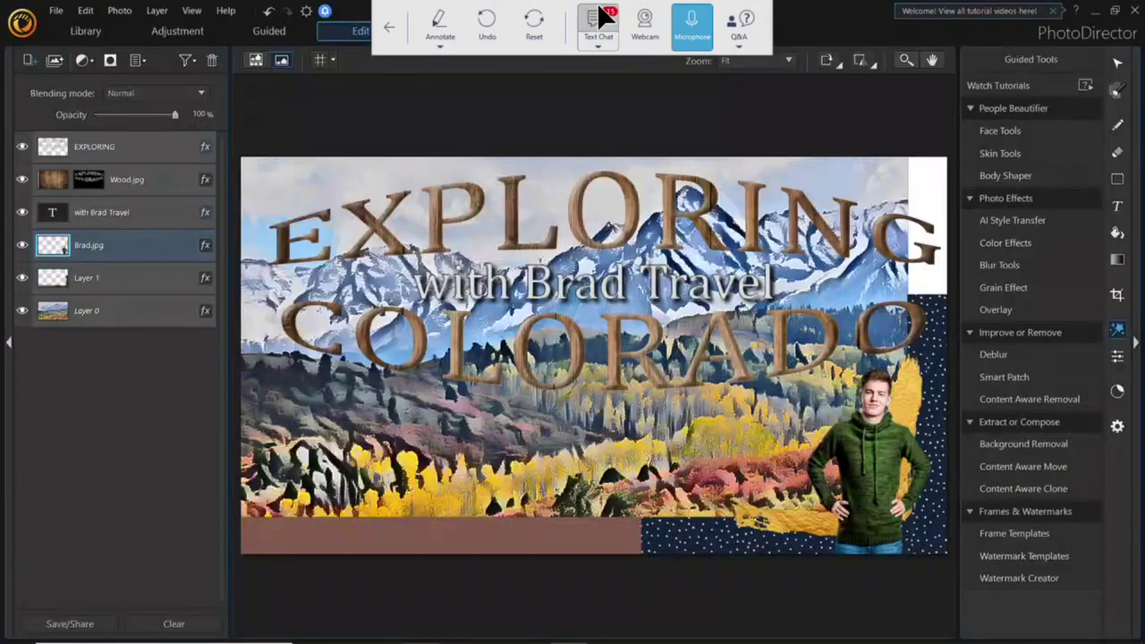
# Open the webinar's text chat and read through the participants' messages.
pyautogui.click(601, 12)
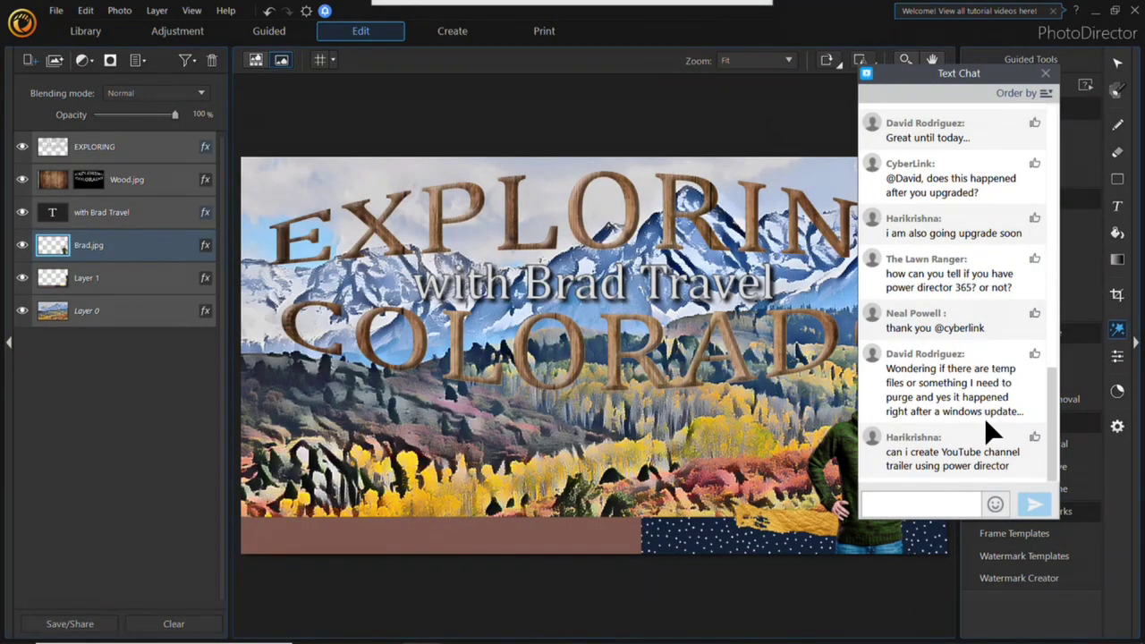
pyautogui.moveTo(1054, 384); pyautogui.dragTo(1053, 322)
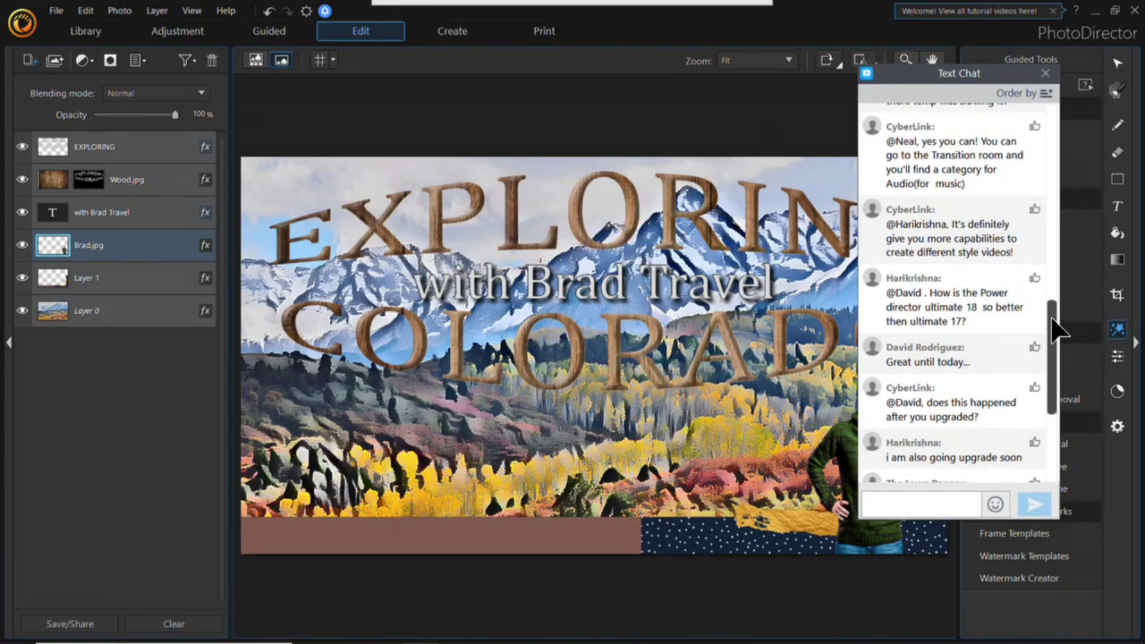
pyautogui.moveTo(1055, 329); pyautogui.dragTo(1102, 456)
pyautogui.moveTo(1057, 272); pyautogui.dragTo(1098, 640)
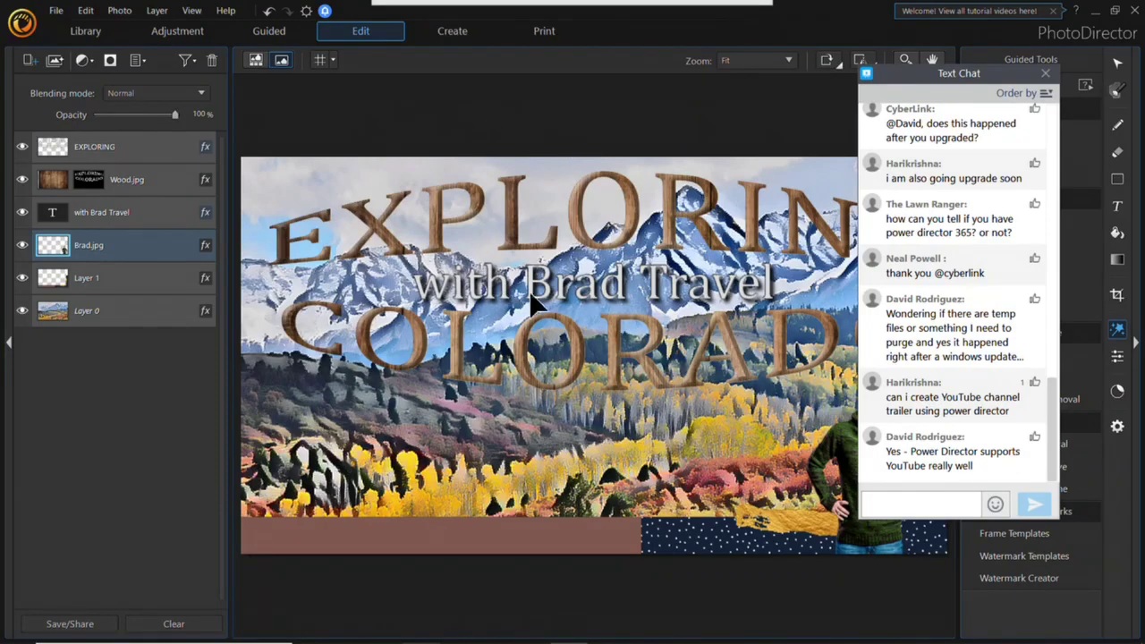
# Close PhotoDirector without saving a virtual copy of the changes and return to the webinar presentation.
pyautogui.click(1137, 9)
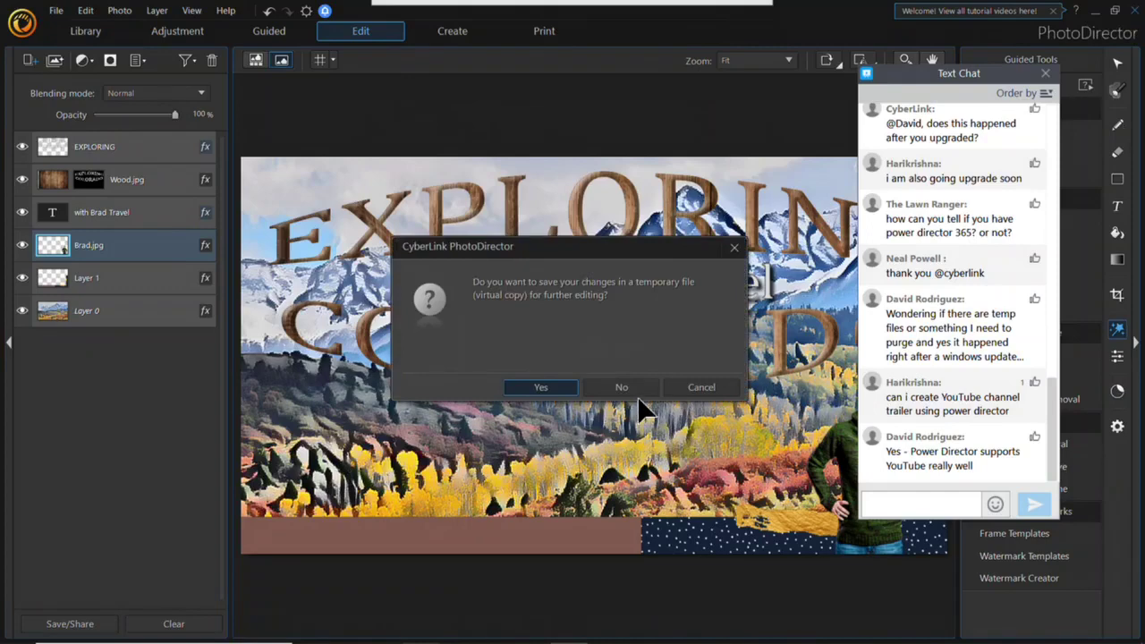
pyautogui.click(639, 388)
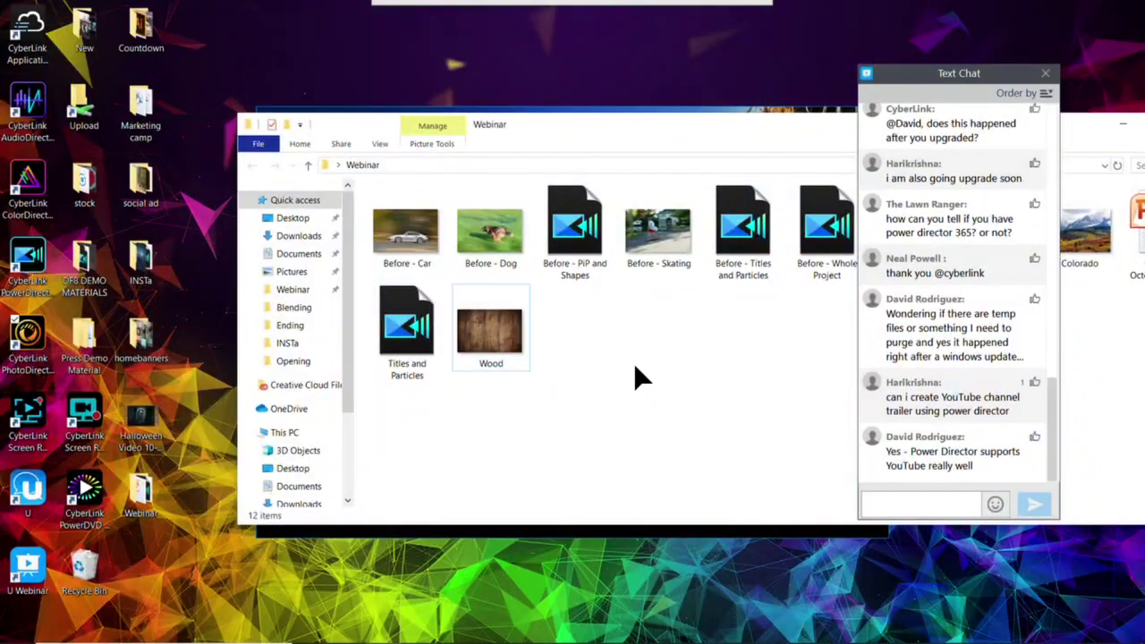
pyautogui.moveTo(742, 121); pyautogui.dragTo(627, 127)
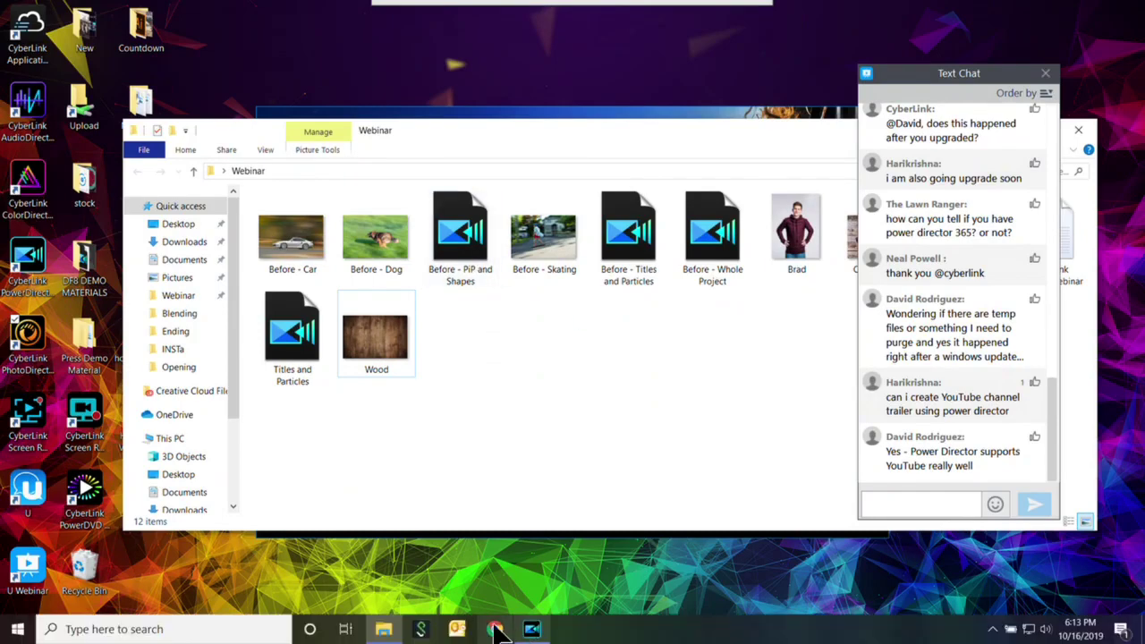
pyautogui.click(389, 26)
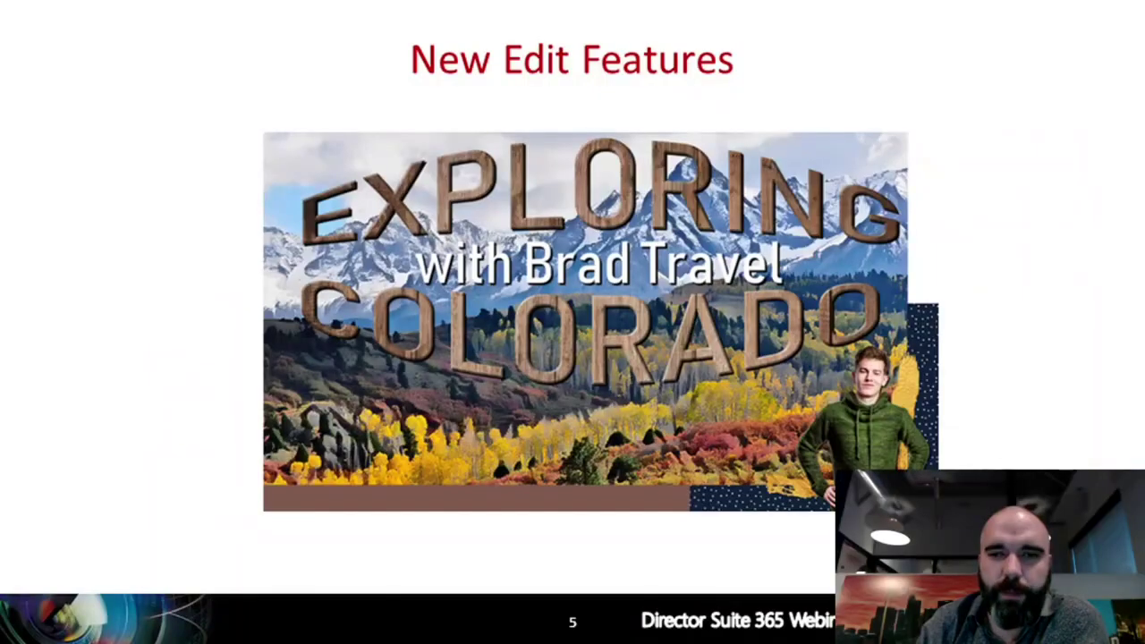
pyautogui.press('Right')
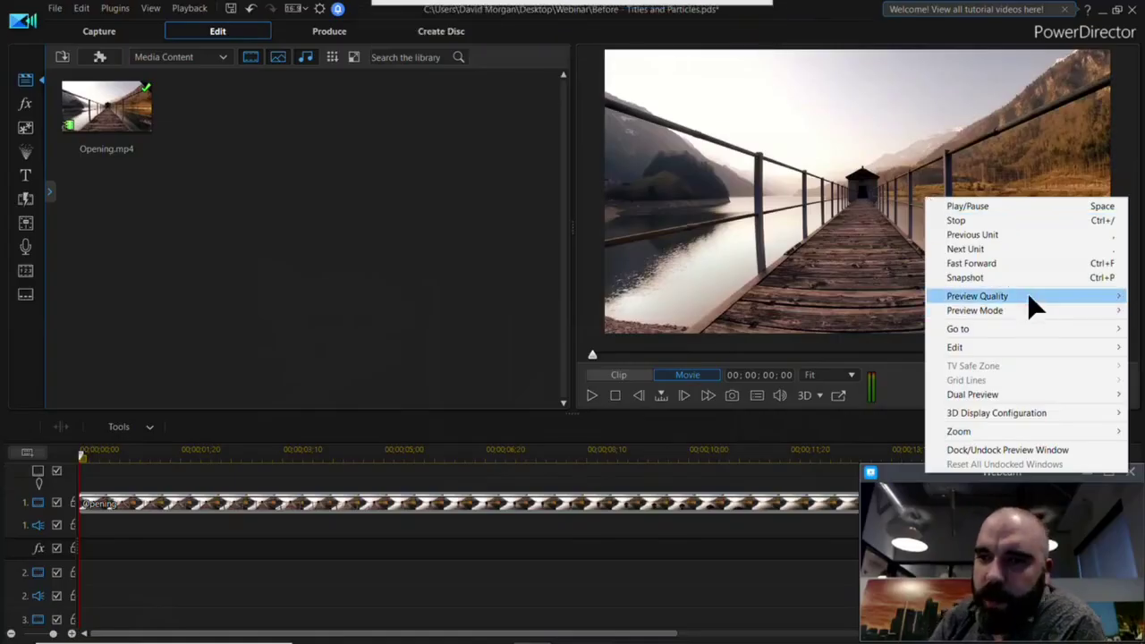
# Review the preview quality resolutions and the timeline and duration settings in the Editing preferences.
pyautogui.moveTo(1028, 289)
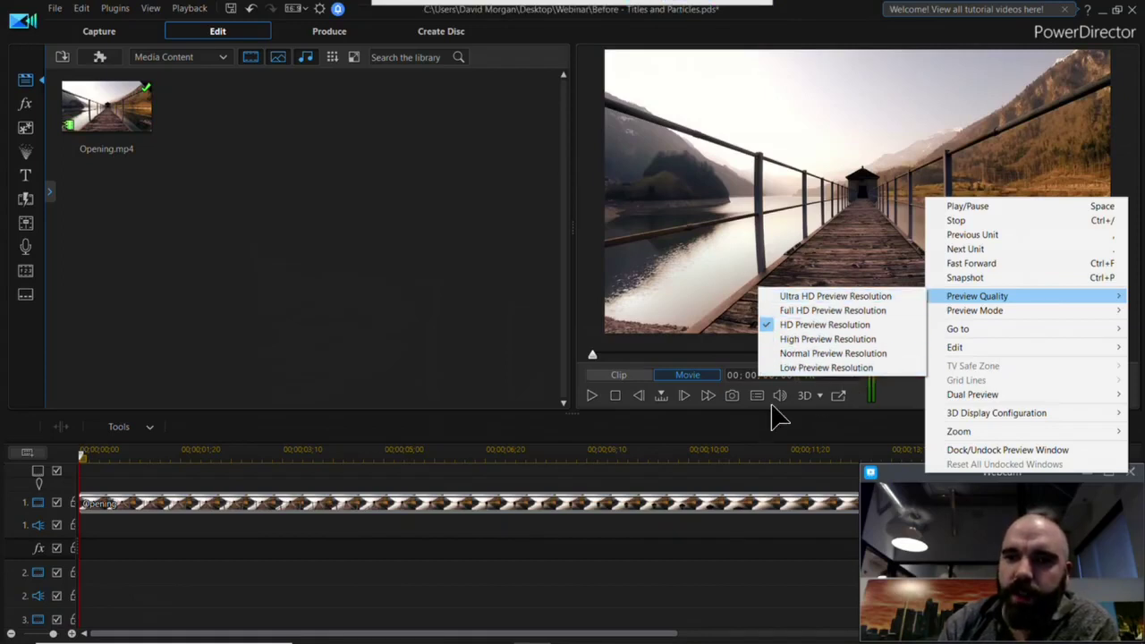
pyautogui.click(604, 347)
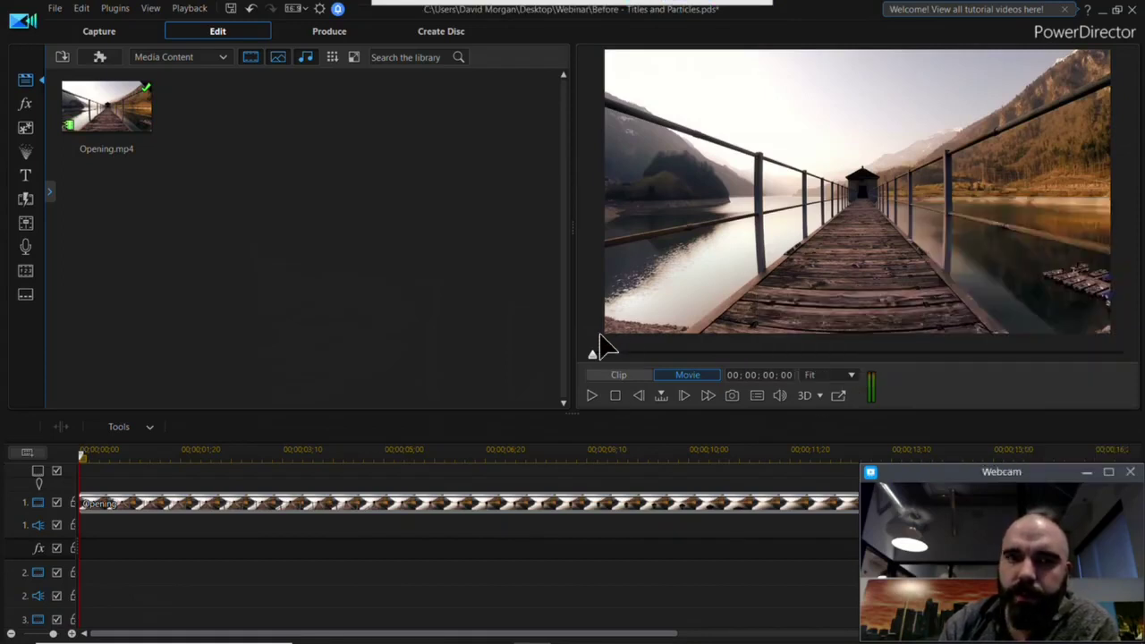
pyautogui.click(319, 8)
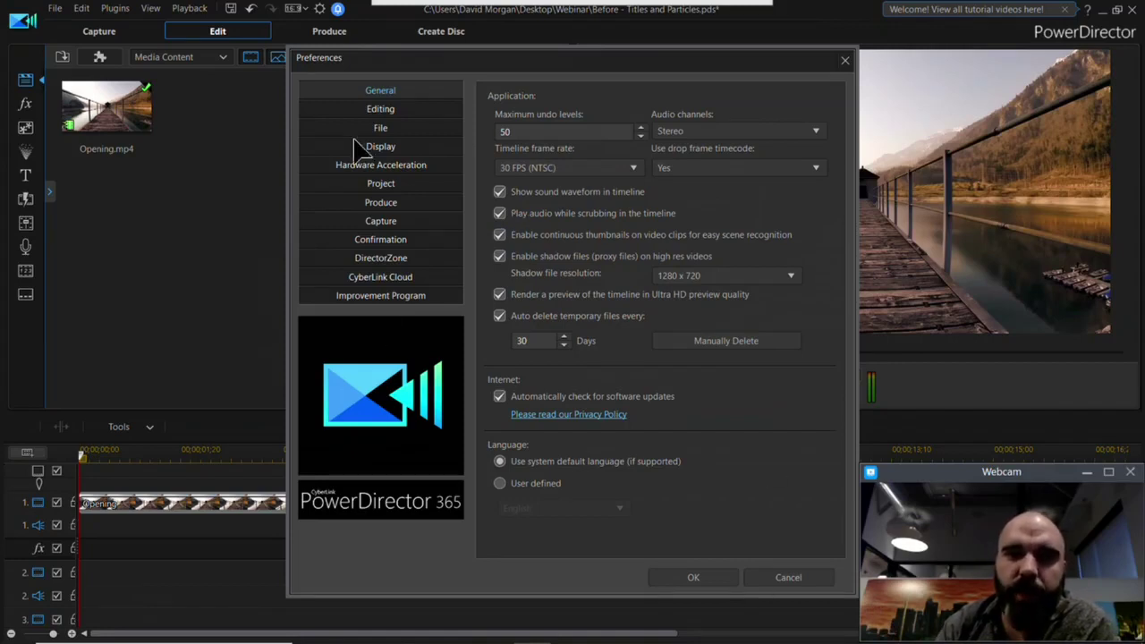
pyautogui.click(383, 111)
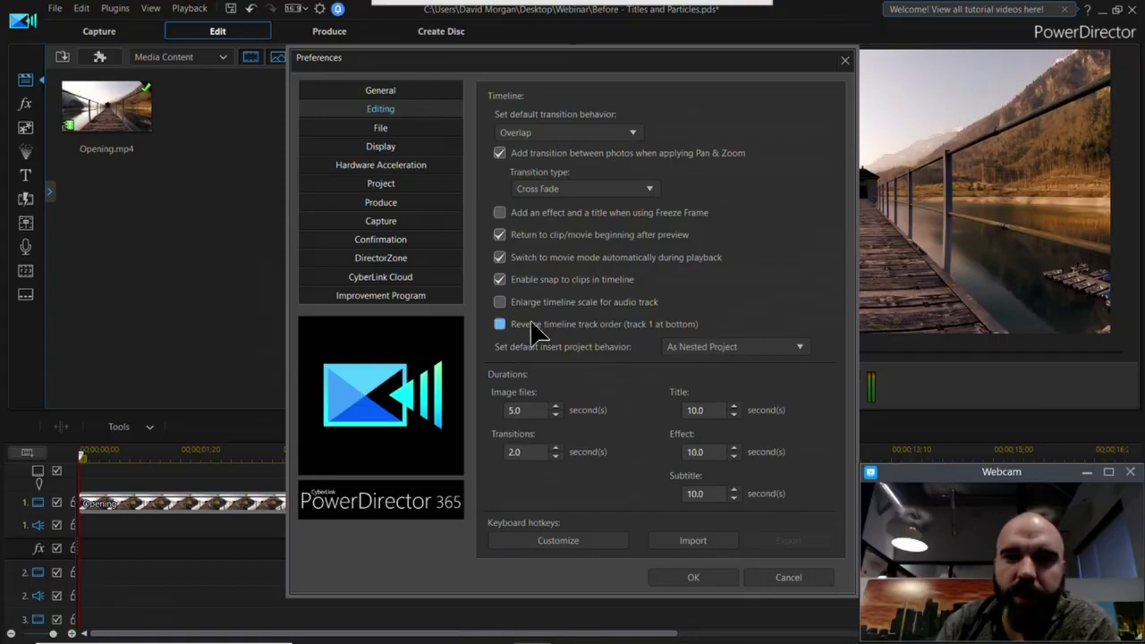
pyautogui.click(691, 580)
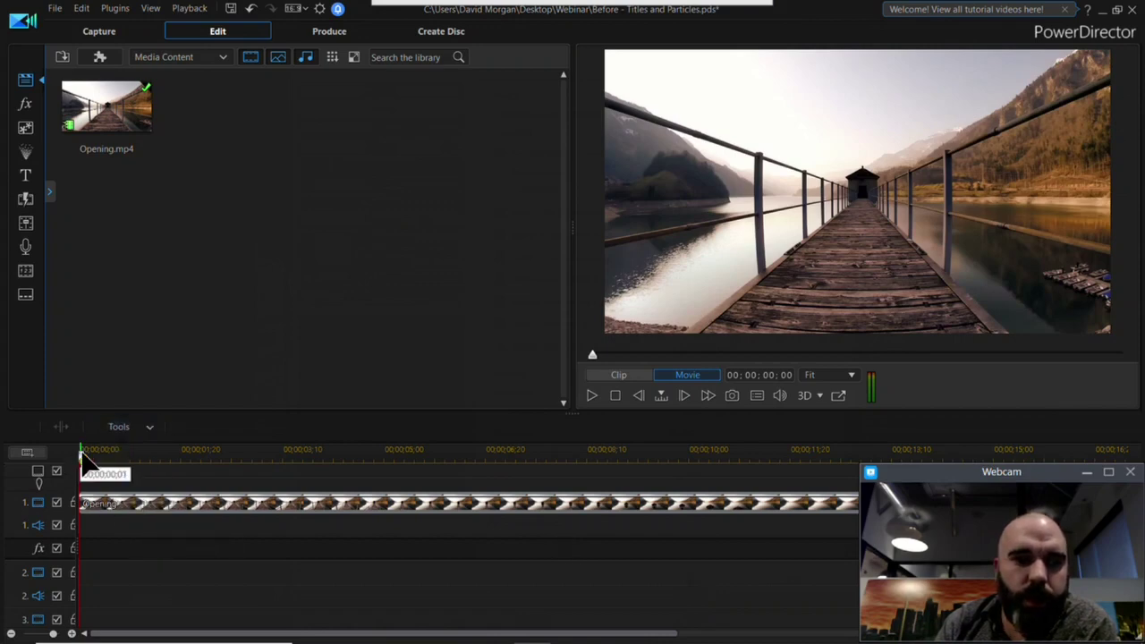
pyautogui.moveTo(84, 458); pyautogui.dragTo(18, 516)
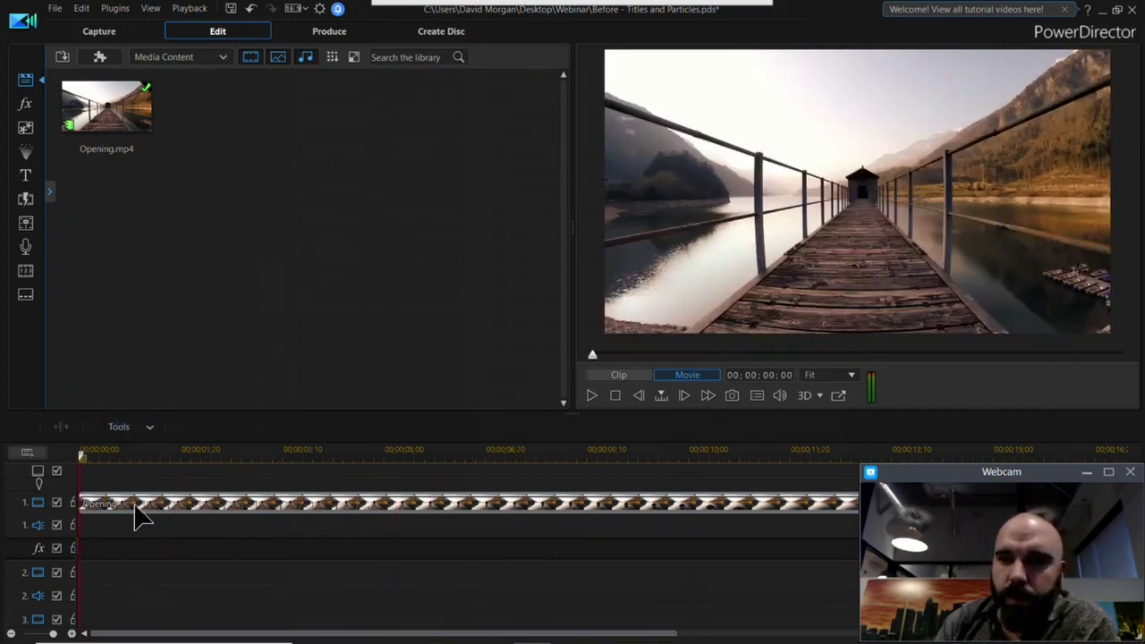
# Show the library preview window and scrub through Opening.mp4 in it to 00;00;07;14.
pyautogui.click(150, 9)
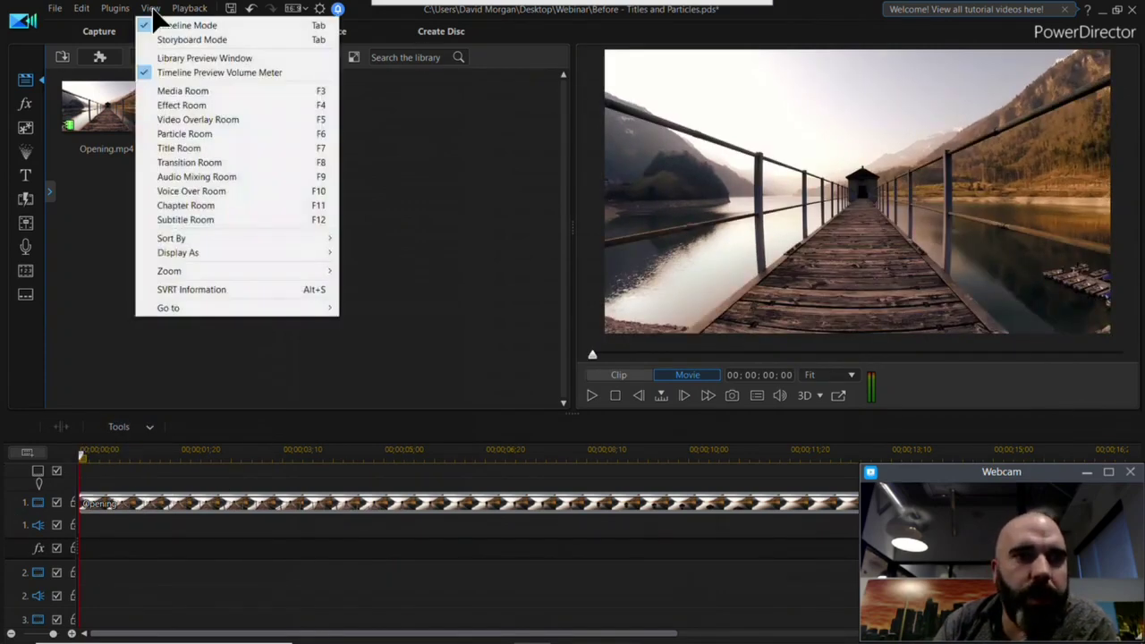
pyautogui.click(202, 58)
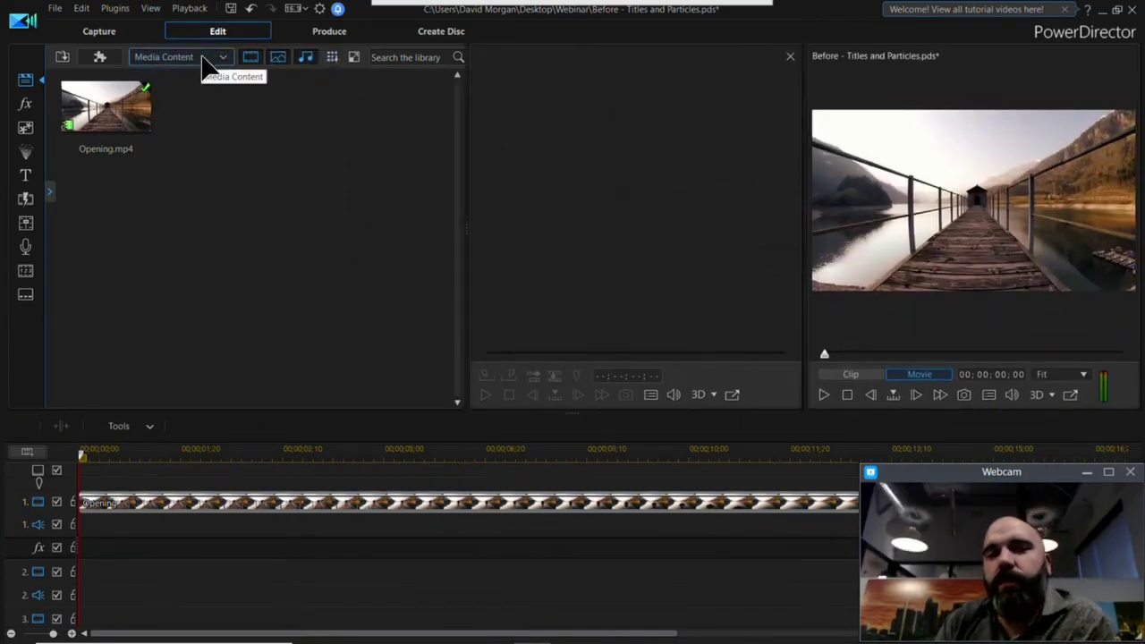
pyautogui.click(138, 147)
pyautogui.moveTo(577, 355); pyautogui.dragTo(662, 357)
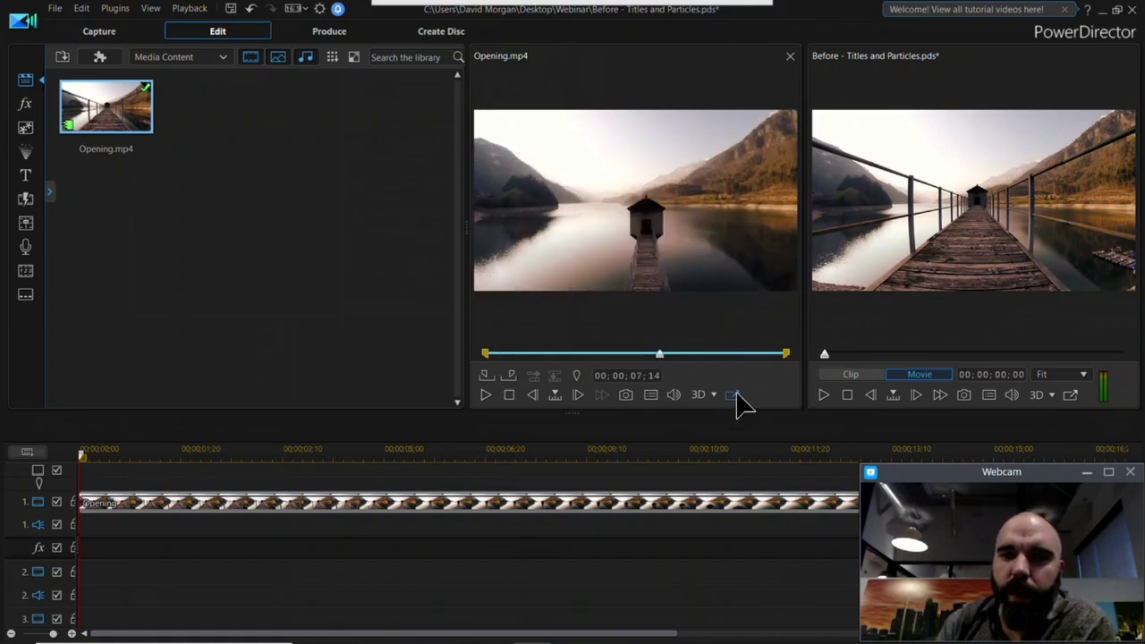
# Undock the library preview window, dock it back into the workspace and close it.
pyautogui.click(732, 396)
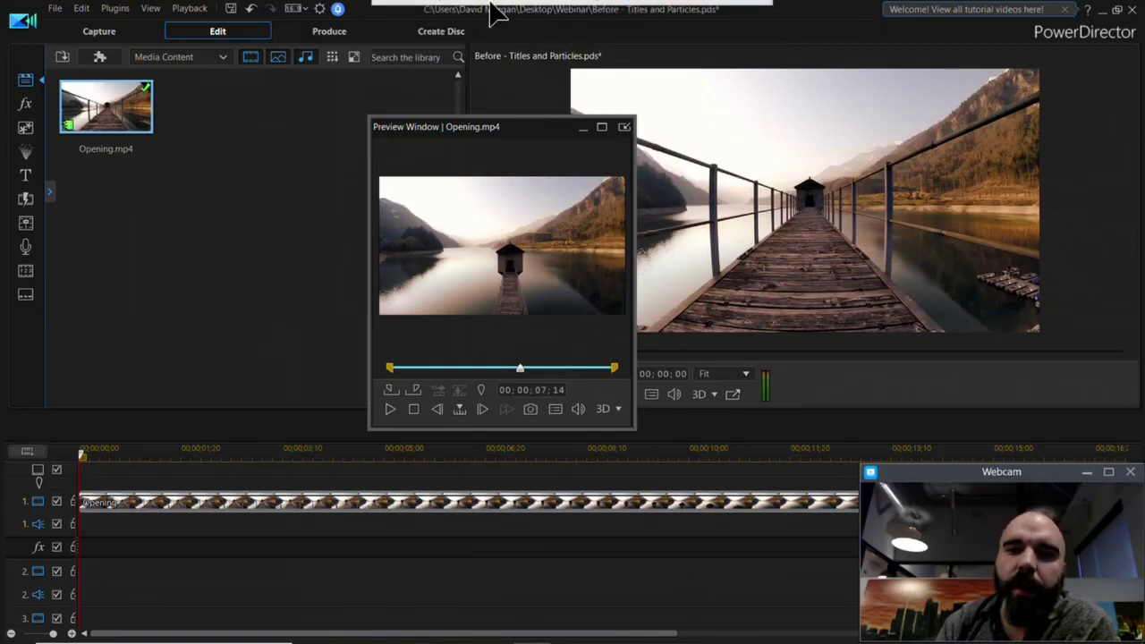
pyautogui.click(626, 126)
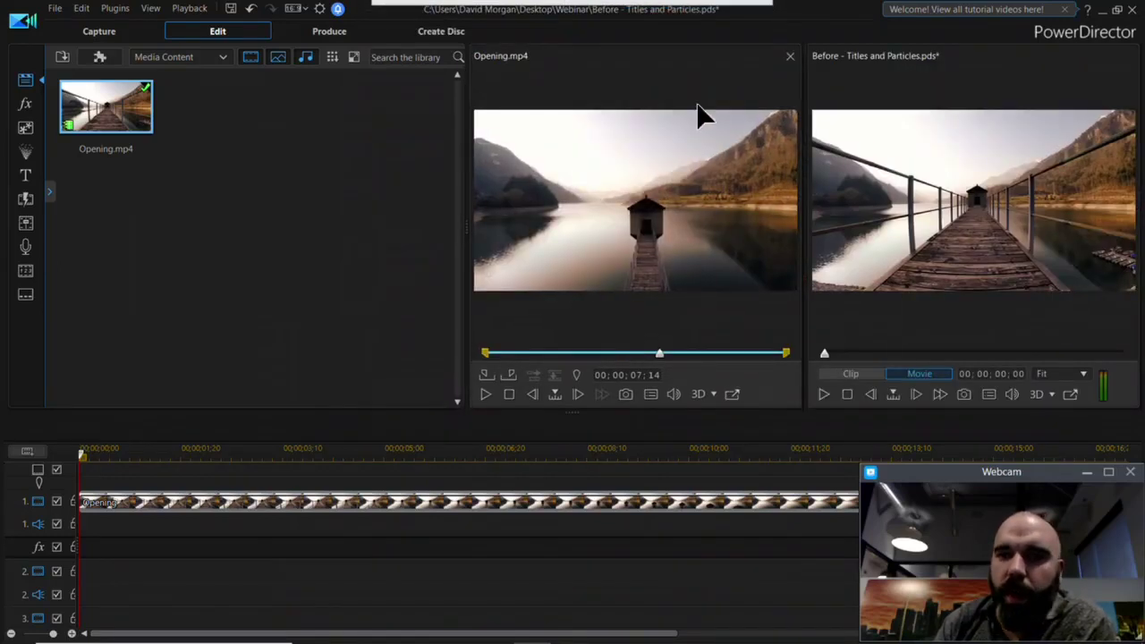
pyautogui.click(791, 57)
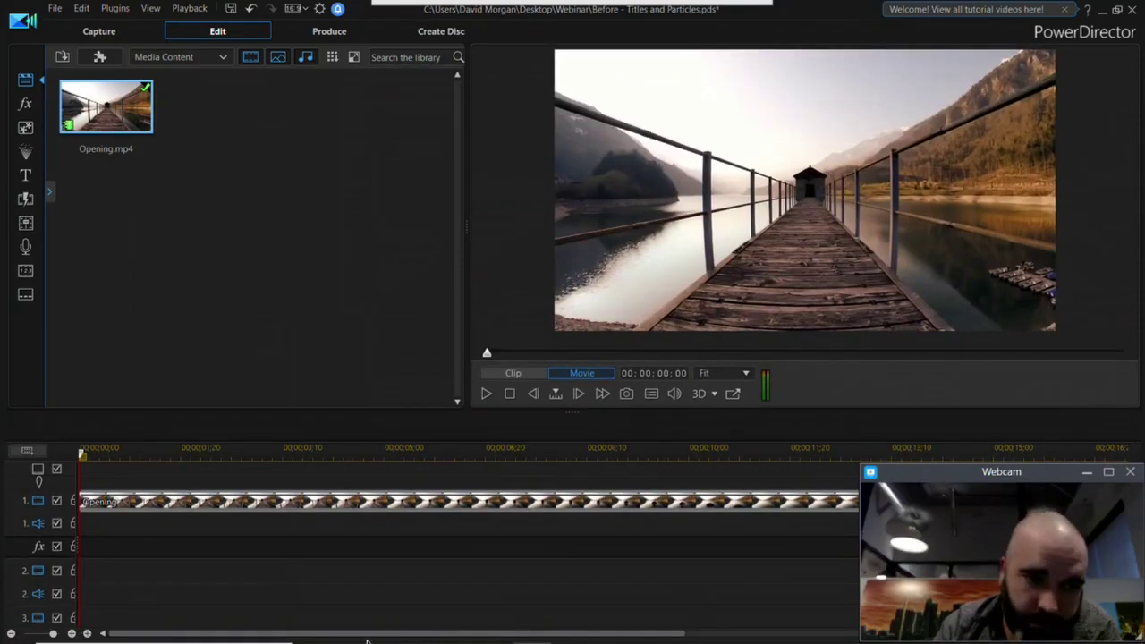
# Trim the end of the Opening clip on track 1 to about 00;00;08;29 and return the playhead to the start.
pyautogui.click(10, 633)
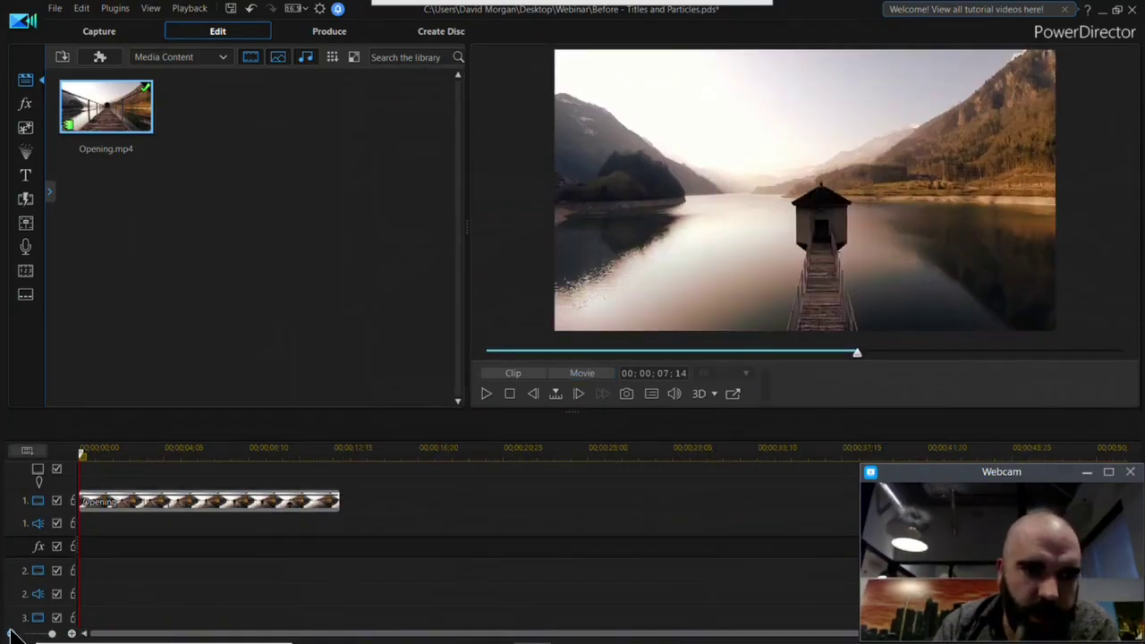
pyautogui.click(97, 456)
pyautogui.moveTo(97, 458); pyautogui.dragTo(284, 514)
pyautogui.click(337, 501)
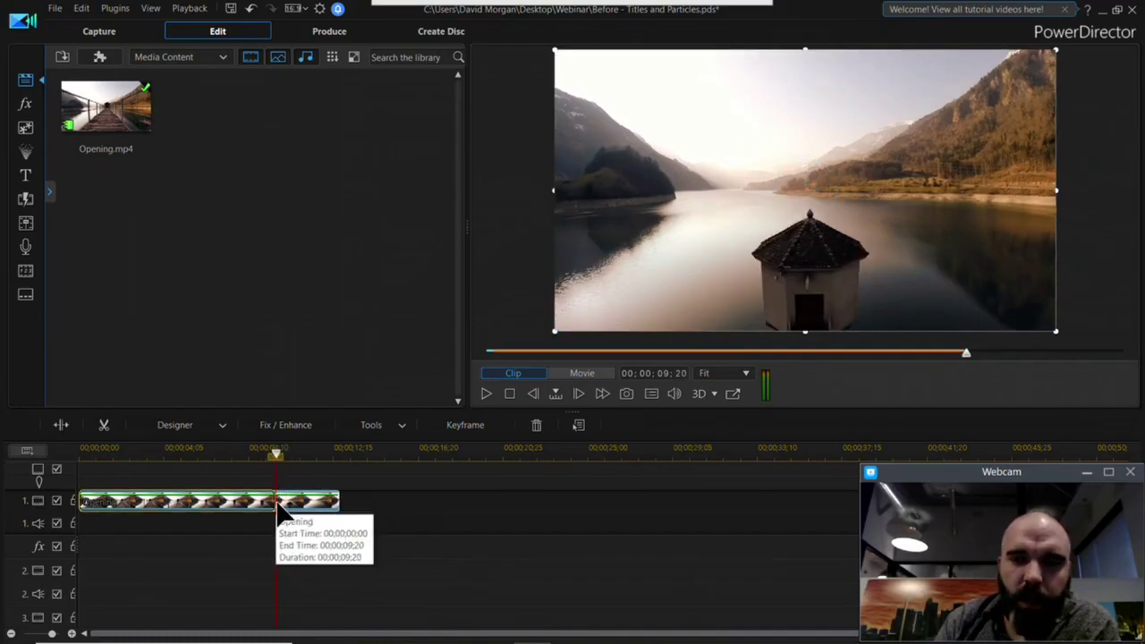
pyautogui.click(104, 425)
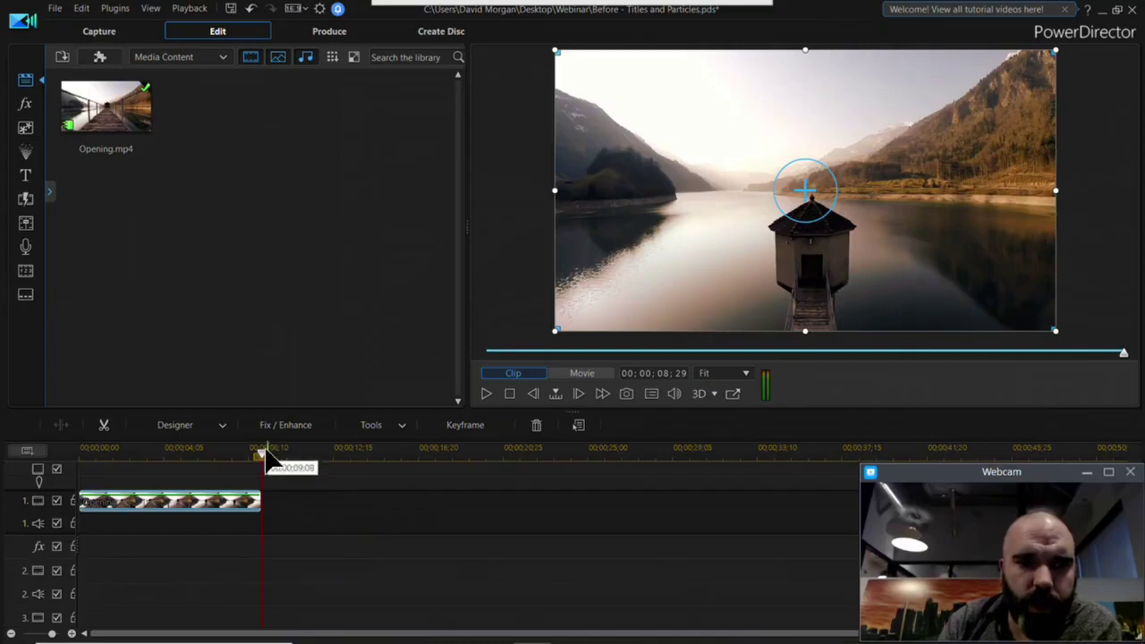
pyautogui.moveTo(262, 456); pyautogui.dragTo(40, 468)
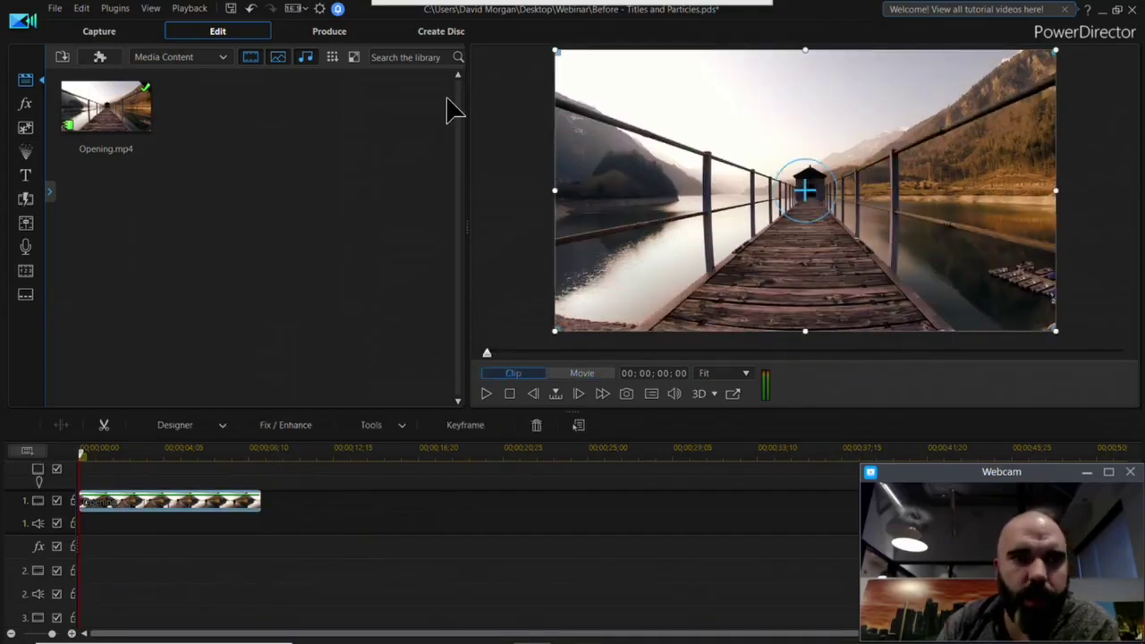
# Browse the Motion Graphics title templates and preview several of them, including Motion Graphics 004.
pyautogui.click(26, 175)
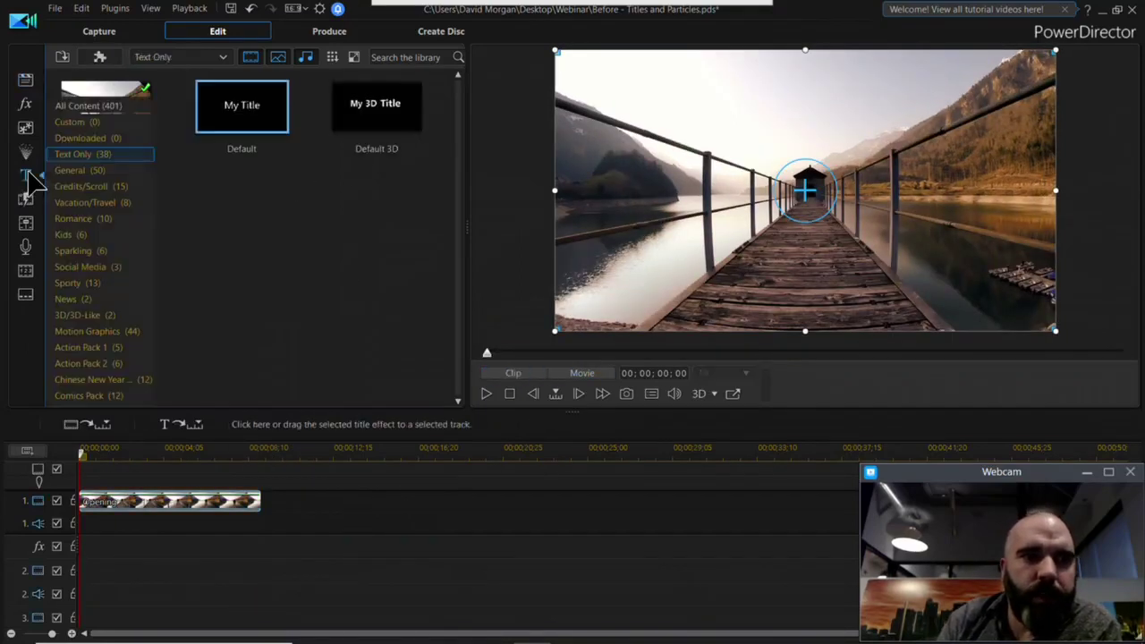
pyautogui.click(105, 331)
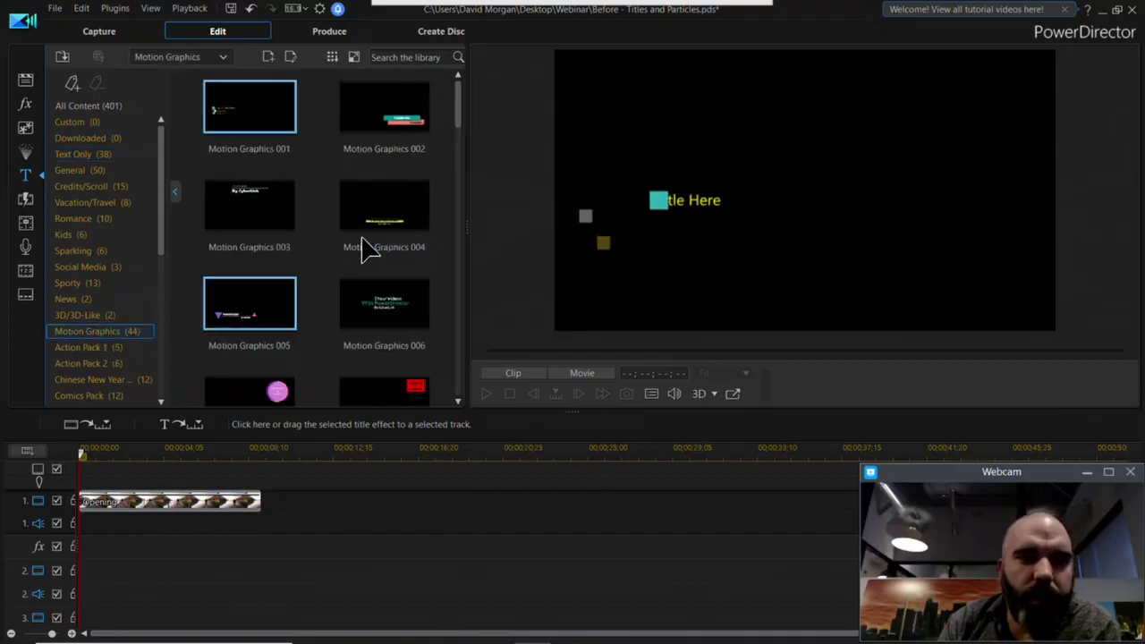
pyautogui.click(395, 119)
pyautogui.click(388, 217)
pyautogui.scroll(-2, 363, 278)
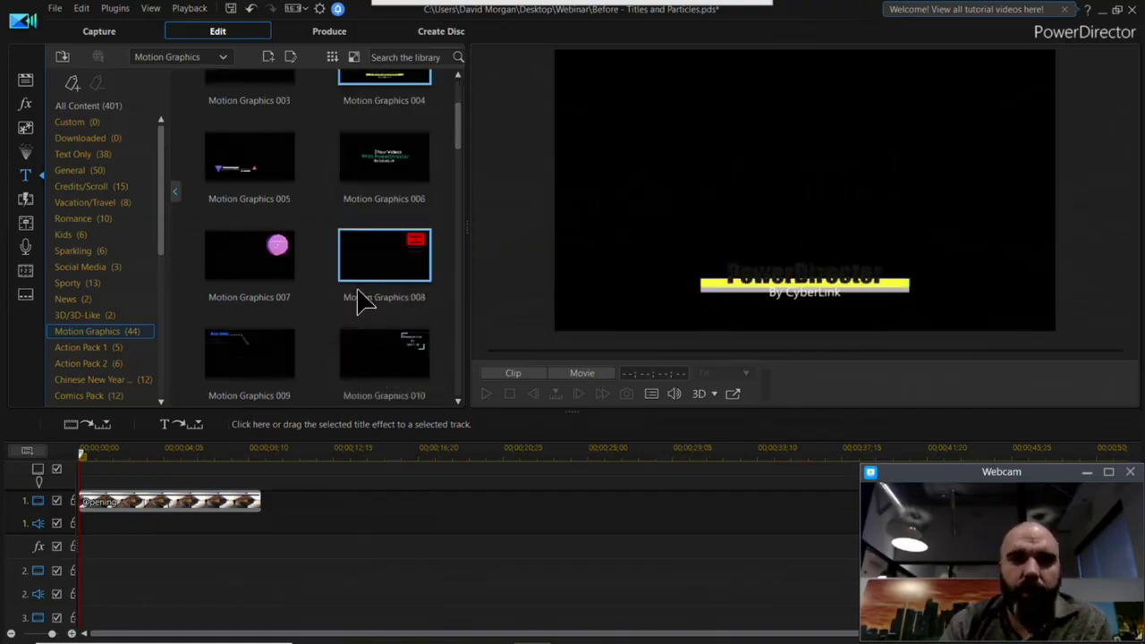
pyautogui.scroll(-4, 358, 301)
pyautogui.scroll(-4, 324, 259)
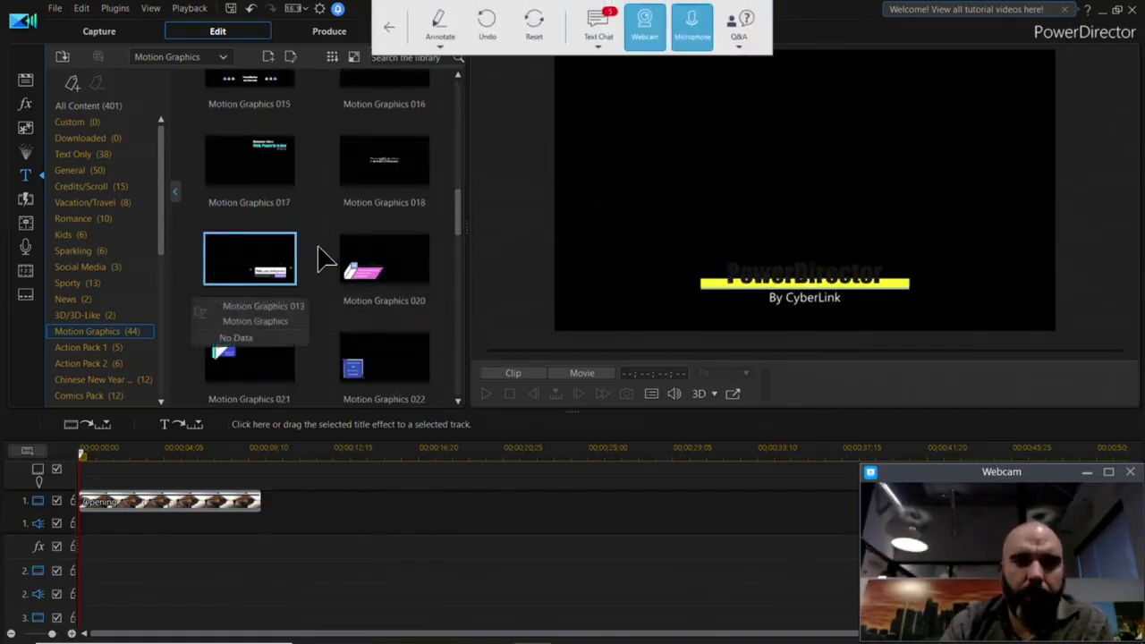
pyautogui.scroll(-15, 323, 260)
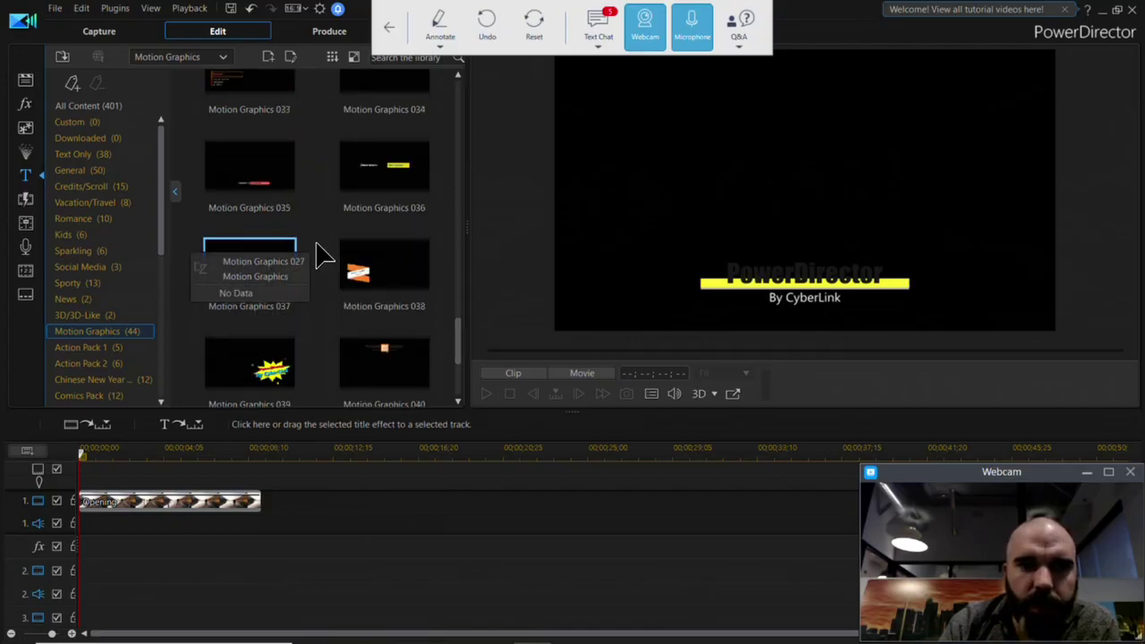
pyautogui.scroll(8, 324, 259)
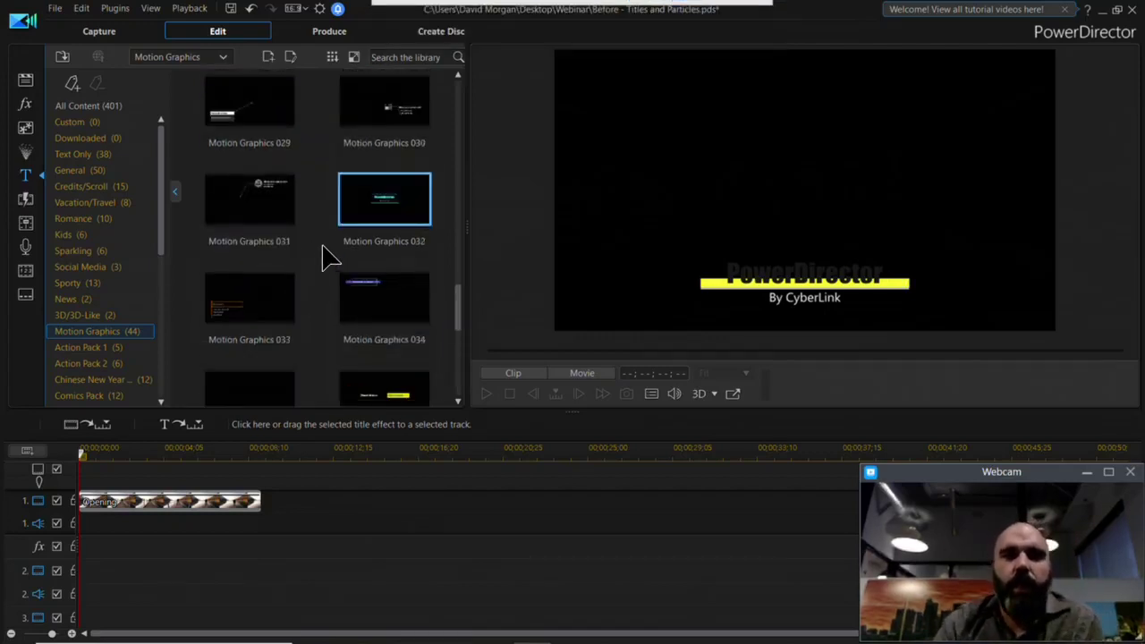
pyautogui.scroll(9, 329, 260)
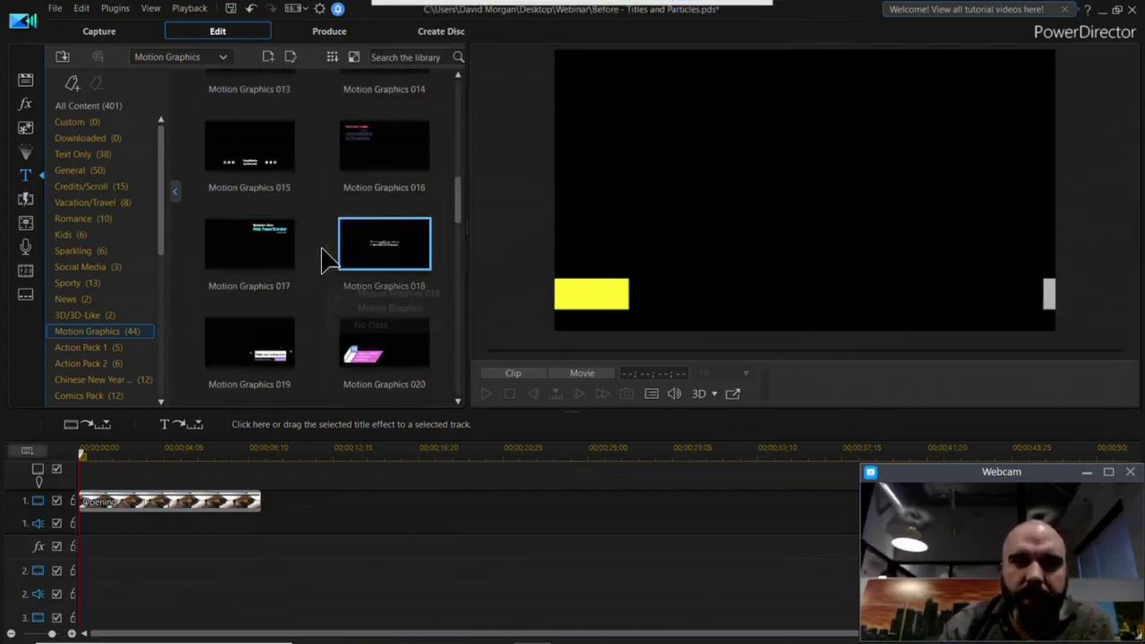
# Add the Motion Graphics 036 title at the start of video track 2 and preview it at 00;00;03;12.
pyautogui.click(330, 259)
pyautogui.moveTo(416, 234); pyautogui.dragTo(73, 592)
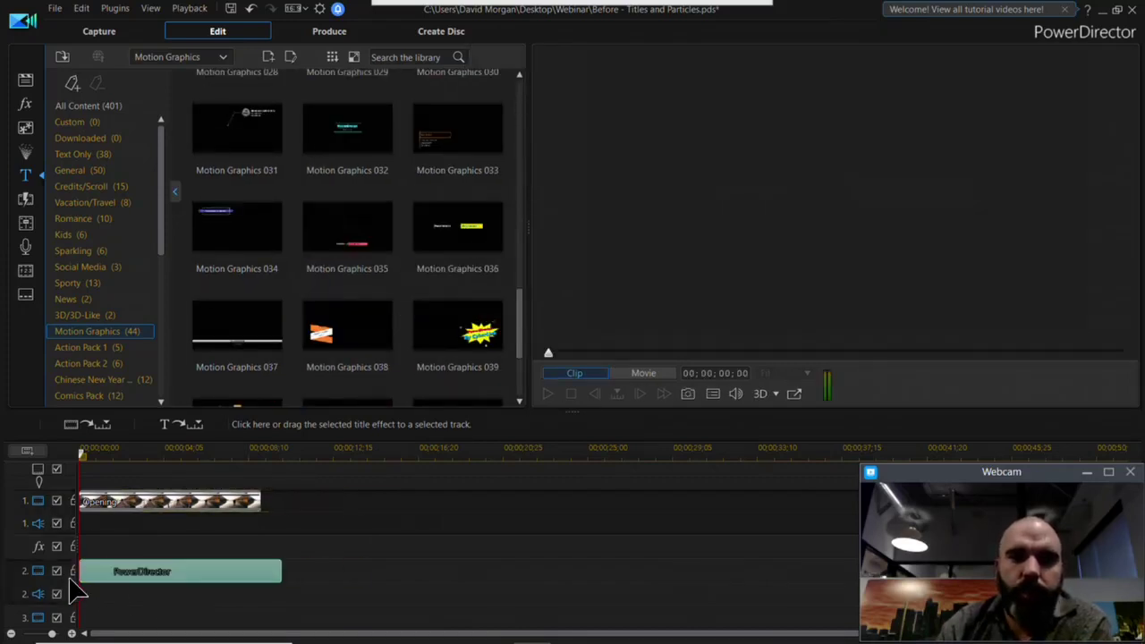
pyautogui.click(150, 456)
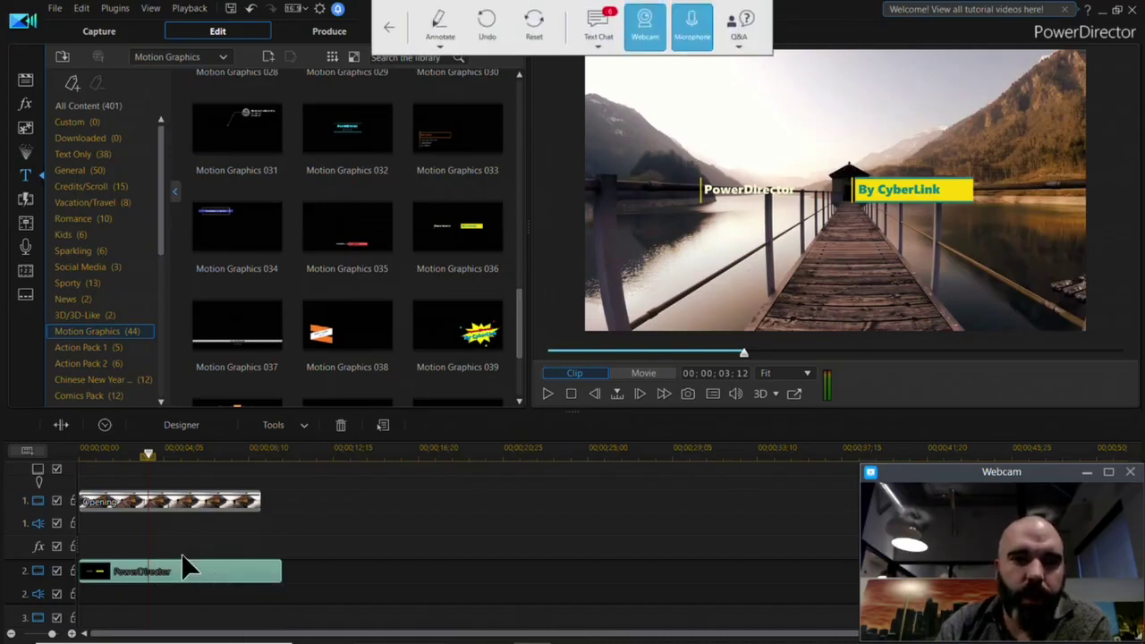
# Open the added title in the Title Designer and move it up into the sky, to about X 0.501, Y 0.202.
pyautogui.click(197, 428)
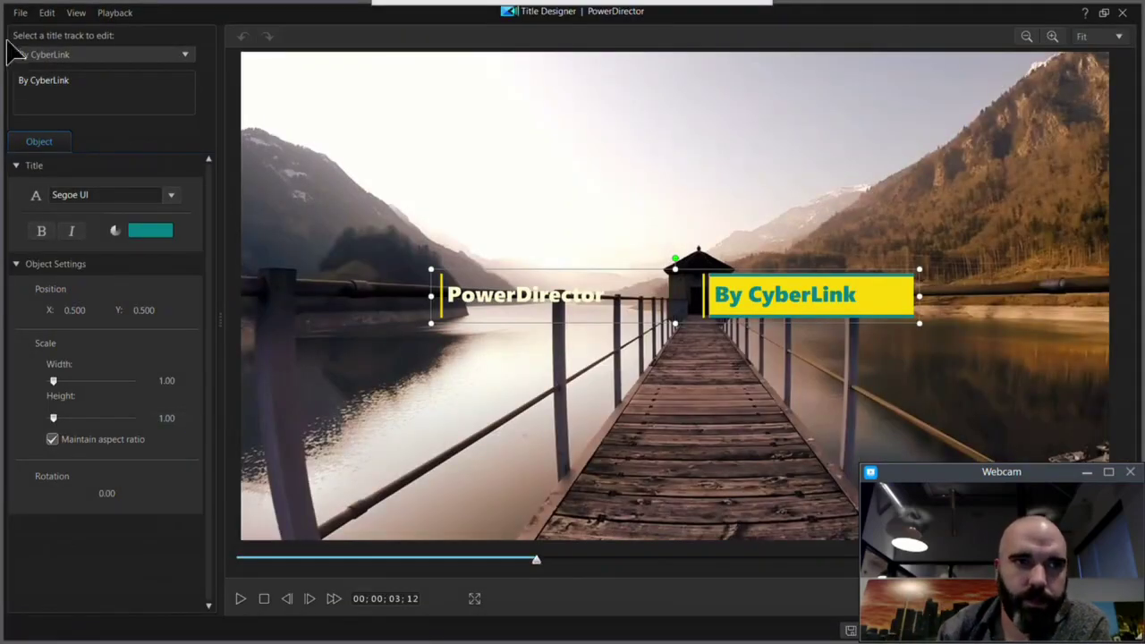
pyautogui.moveTo(767, 281); pyautogui.dragTo(762, 147)
# Replace the title's PowerDirector text with "Exploring Colorado" and color it orange.
pyautogui.click(98, 54)
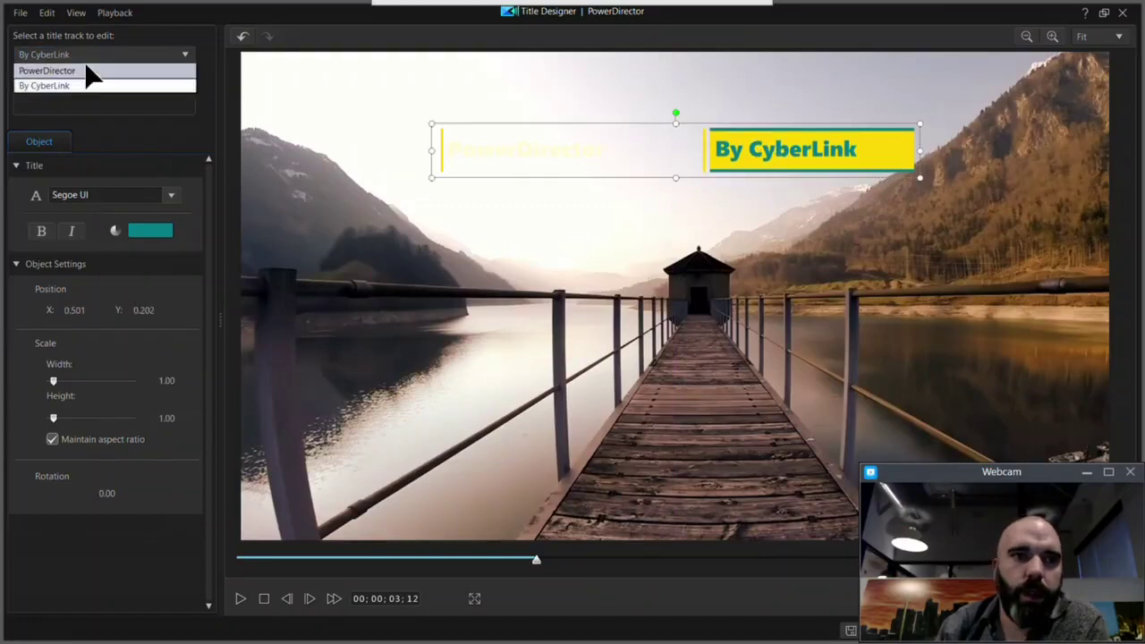
pyautogui.click(84, 71)
pyautogui.moveTo(81, 80); pyautogui.dragTo(9, 81)
pyautogui.write('Exploring Colorado')
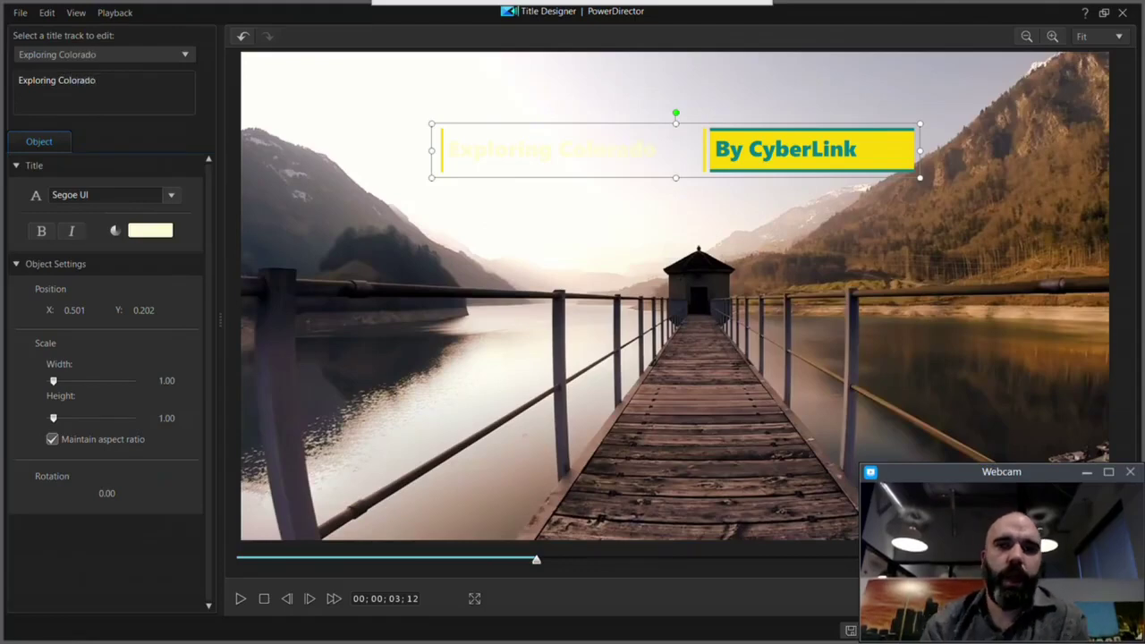
pyautogui.click(152, 232)
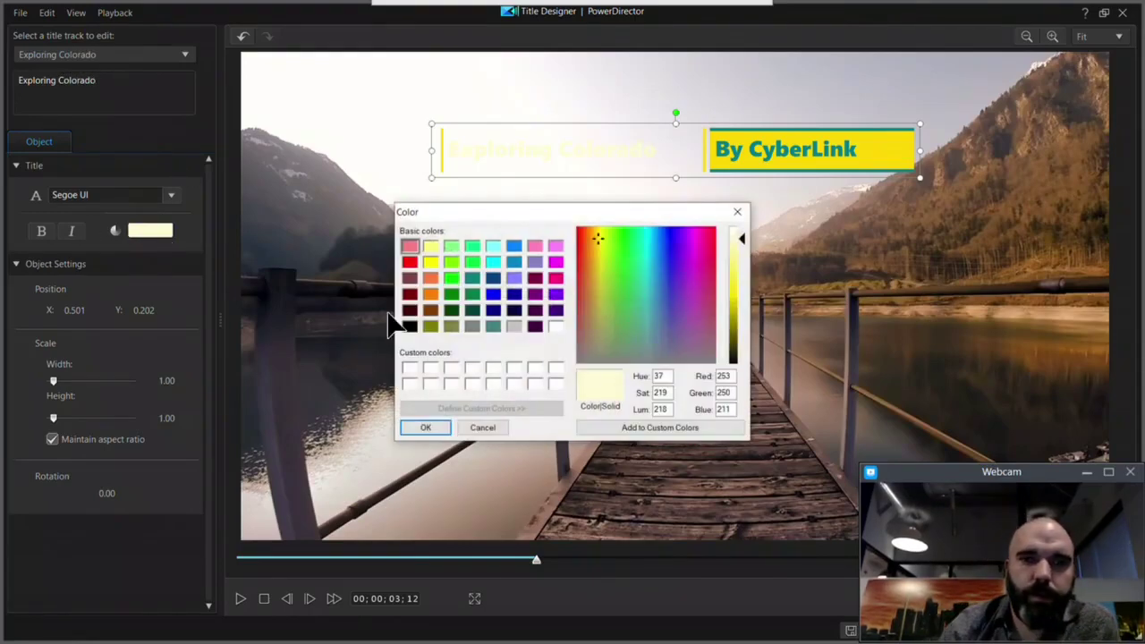
pyautogui.click(433, 297)
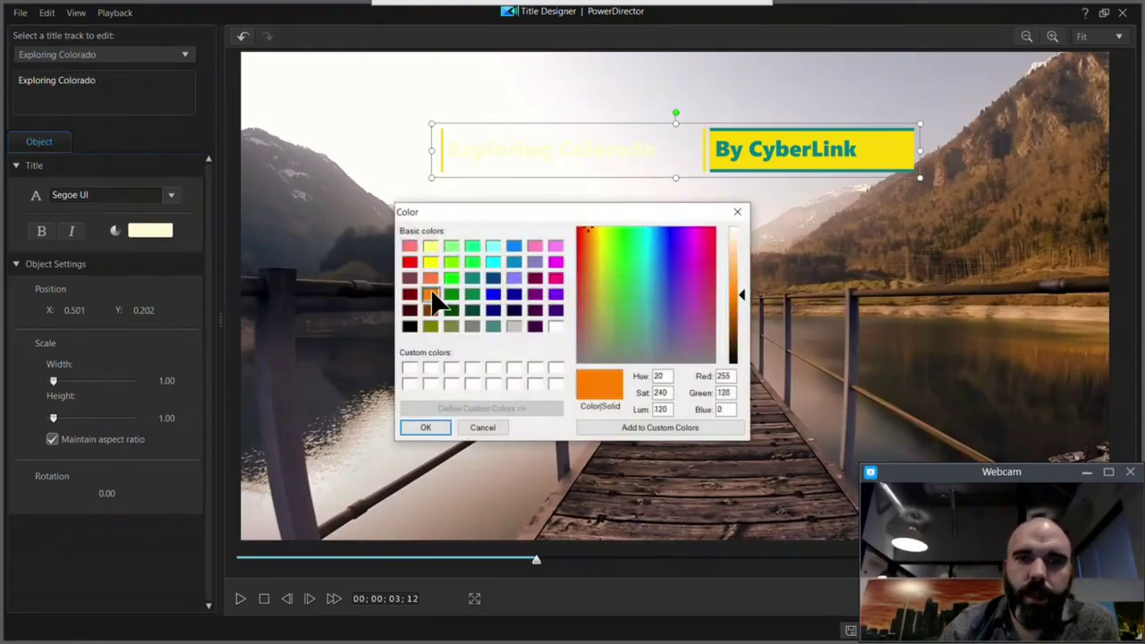
pyautogui.click(426, 429)
# Replace the title's By CyberLink text with "with Brad Travel".
pyautogui.click(117, 55)
pyautogui.click(100, 92)
pyautogui.write('with Brad Travel')
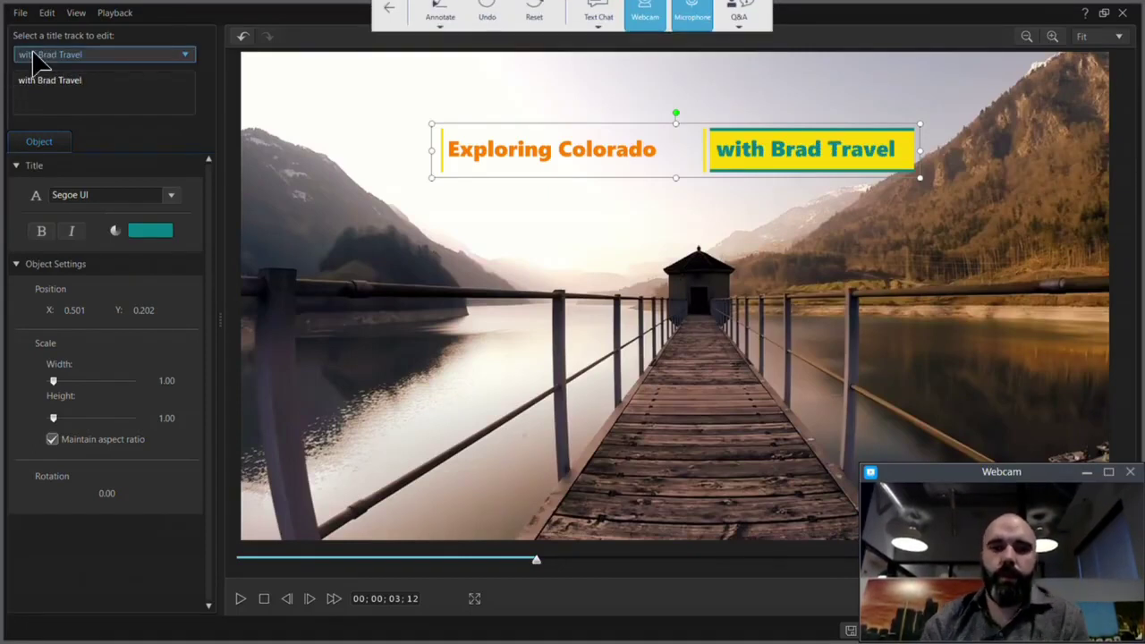
# Play the title animation from the beginning and apply the title design to the timeline.
pyautogui.click(264, 599)
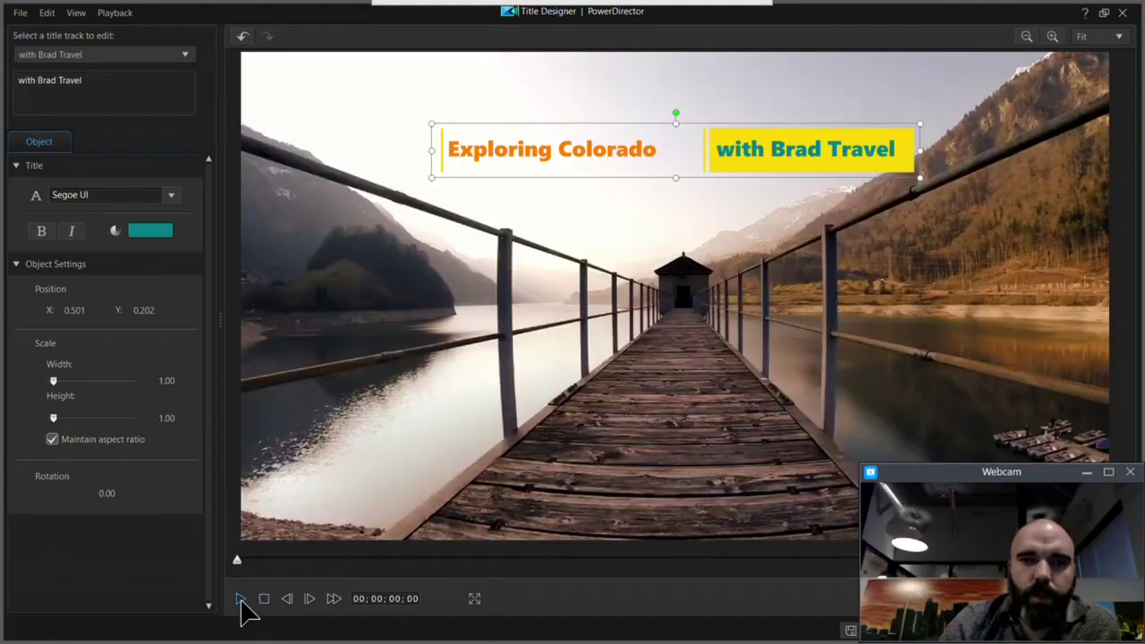
pyautogui.click(239, 599)
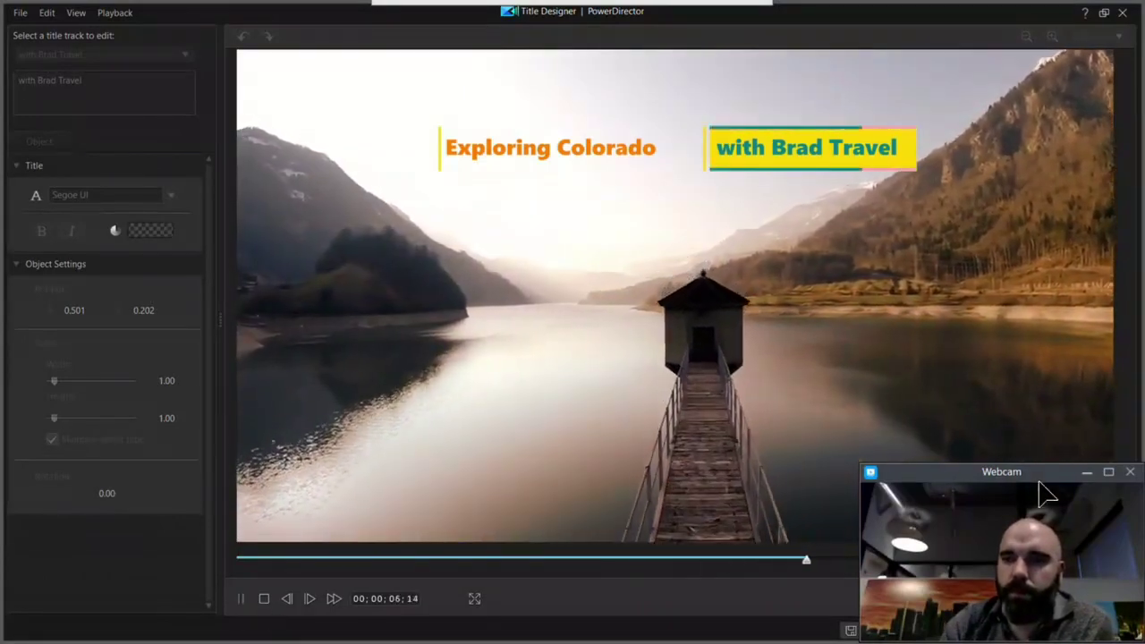
pyautogui.click(1130, 472)
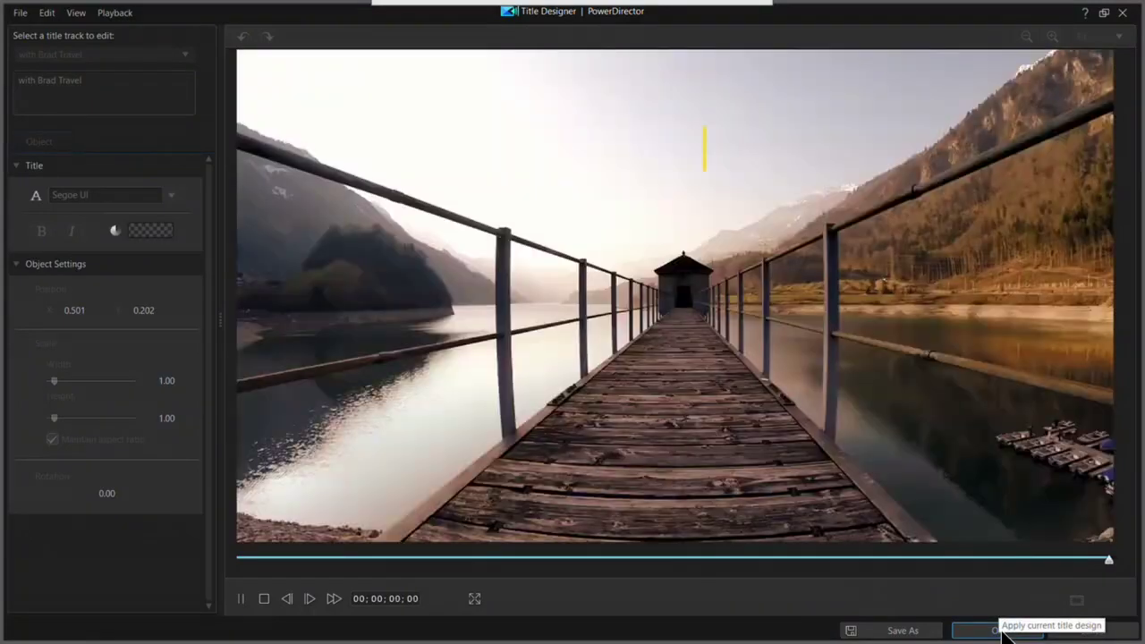
pyautogui.click(1003, 630)
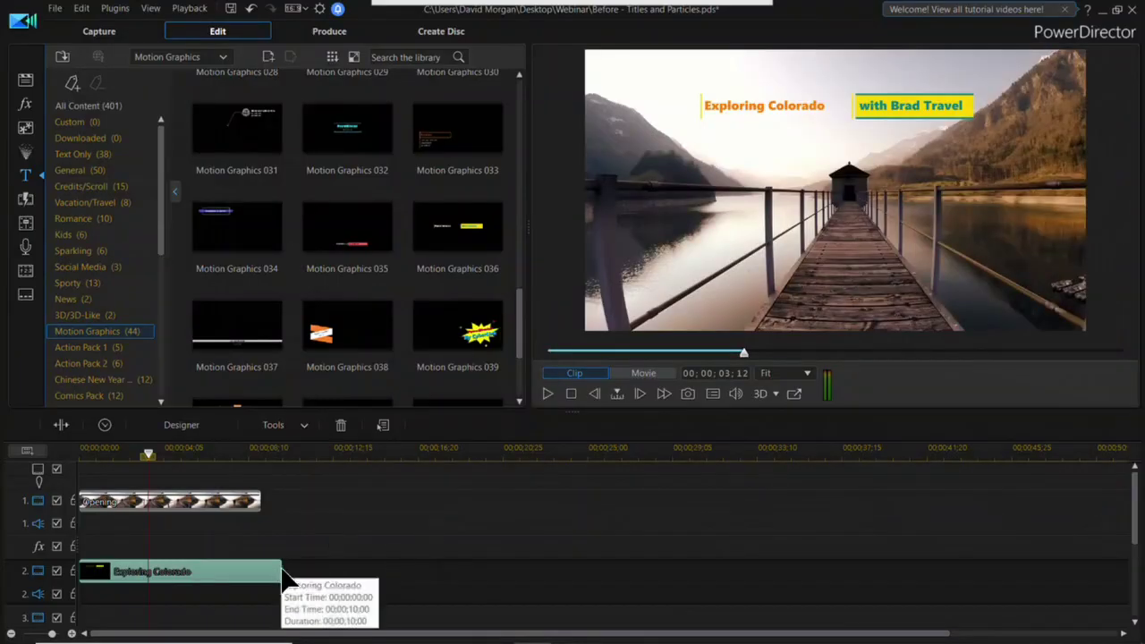
# Trim the Exploring Colorado title to run from 00;00;01;11 to 00;00;07;18 and play the movie from the beginning.
pyautogui.moveTo(289, 582); pyautogui.dragTo(232, 581)
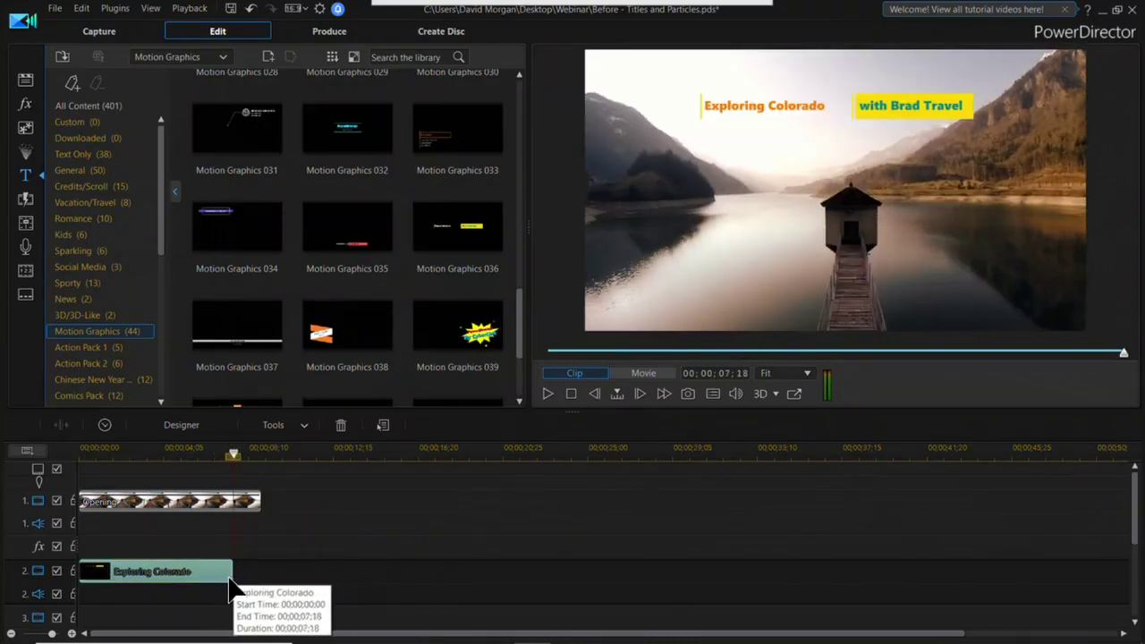
pyautogui.moveTo(97, 580); pyautogui.dragTo(111, 588)
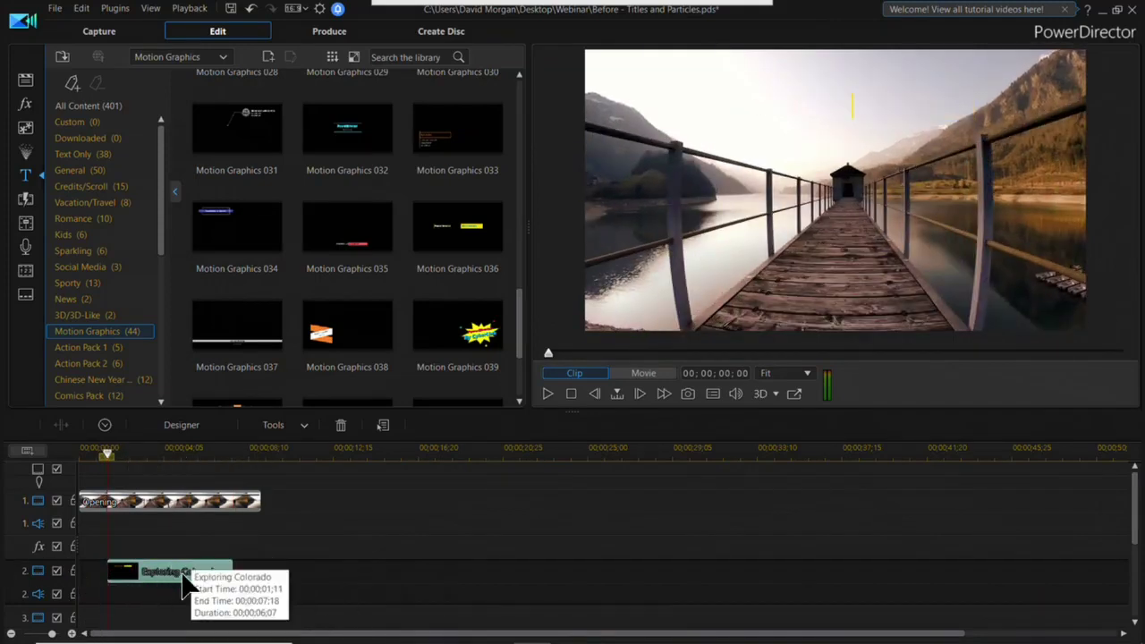
pyautogui.moveTo(105, 453); pyautogui.dragTo(31, 460)
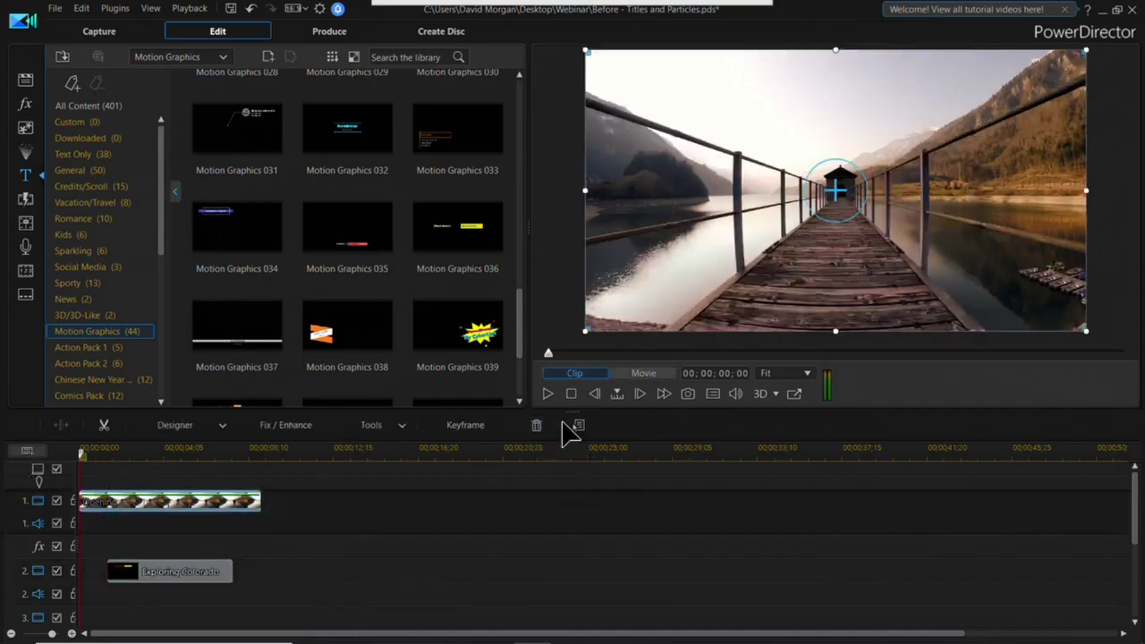
pyautogui.click(549, 394)
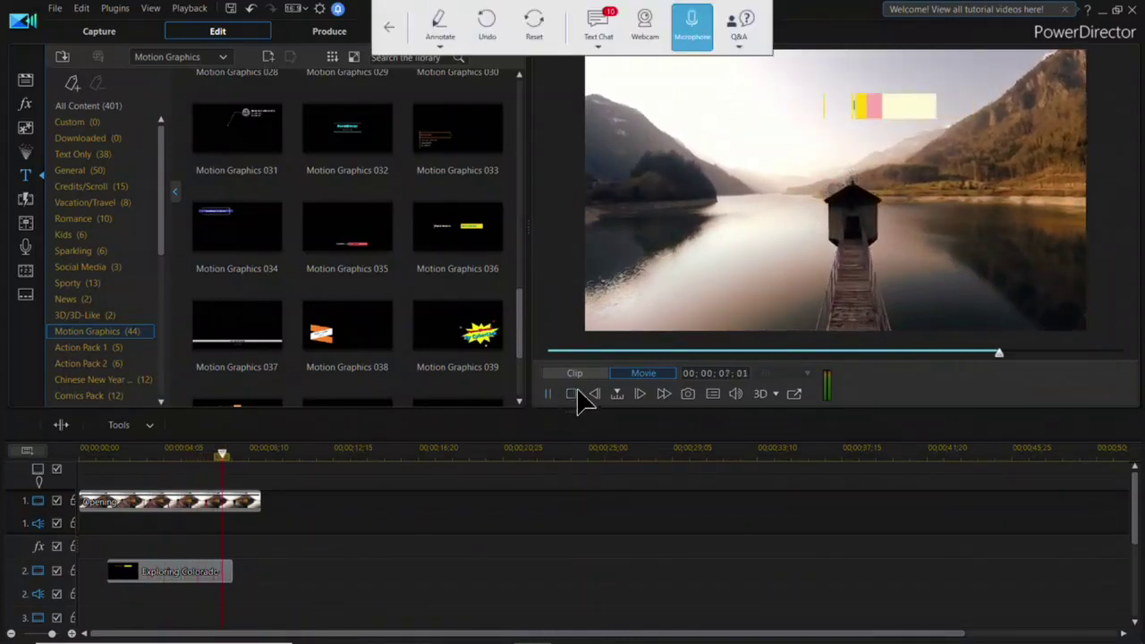
pyautogui.click(573, 394)
# Add the Comics Pack particle Comic Style 04 to video track 3 and trim it to run from 00;00;01;04 to 00;00;07;24.
pyautogui.click(27, 151)
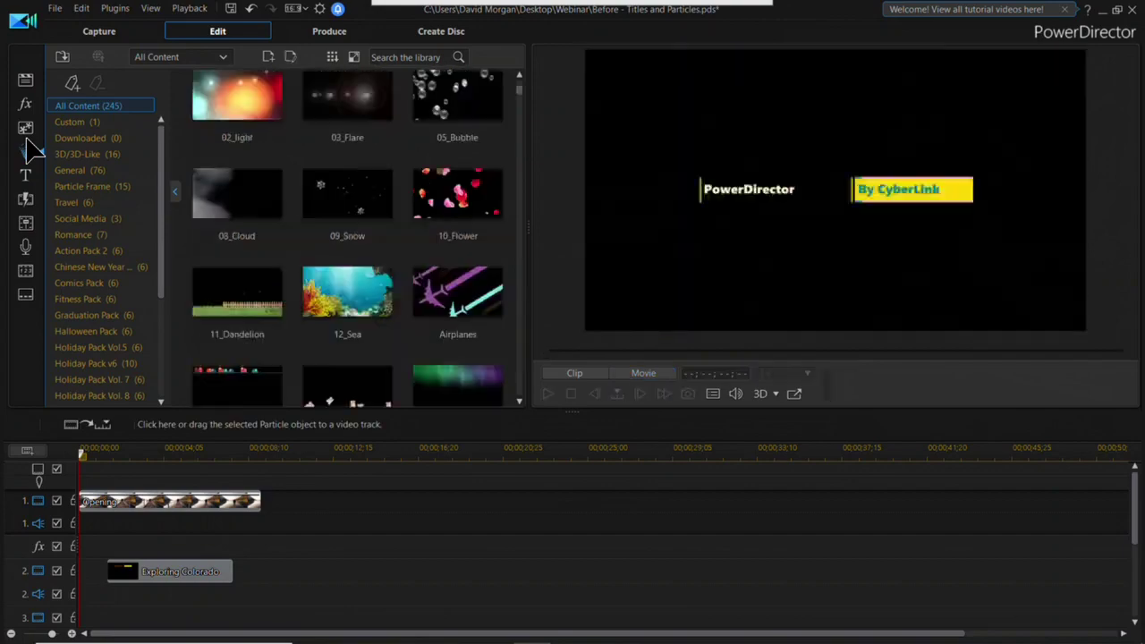
pyautogui.click(103, 284)
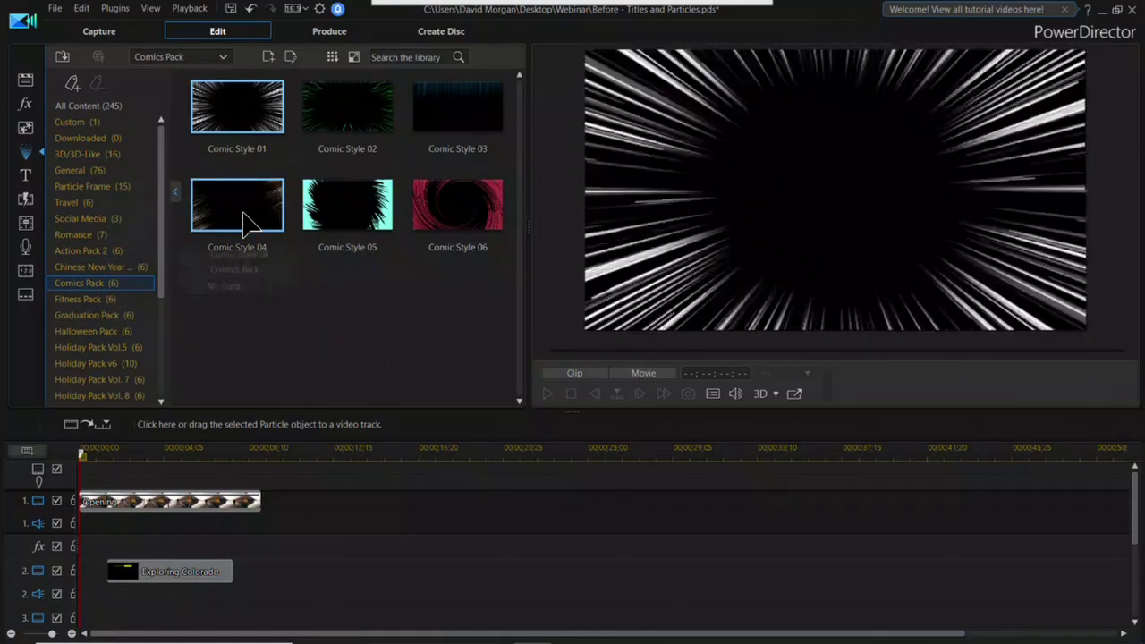
pyautogui.moveTo(244, 222); pyautogui.dragTo(94, 619)
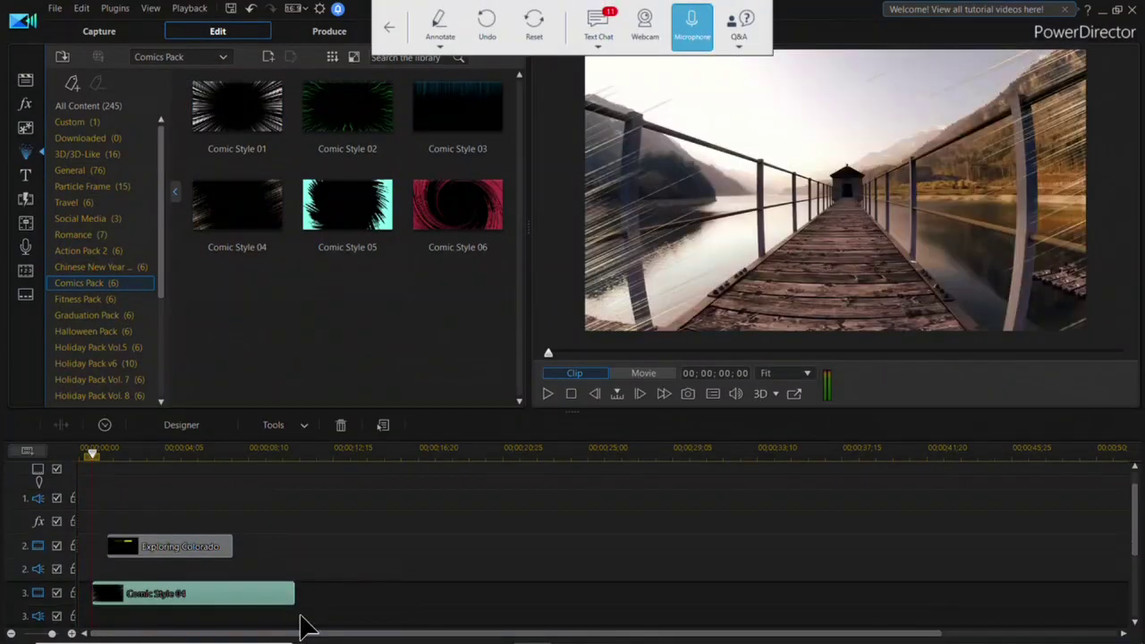
pyautogui.moveTo(301, 599); pyautogui.dragTo(238, 600)
pyautogui.moveTo(99, 596); pyautogui.dragTo(104, 598)
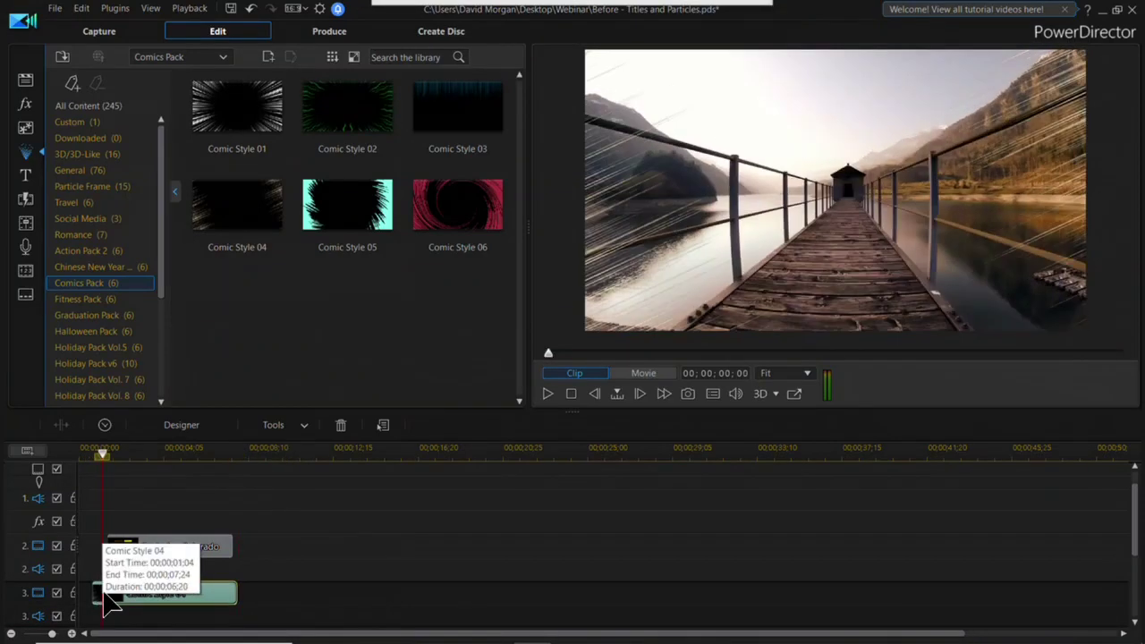
# Open Comic Style 04 in the Particle Designer and enable emitter and particle fade-in and fade-out for the Particle object.
pyautogui.click(206, 425)
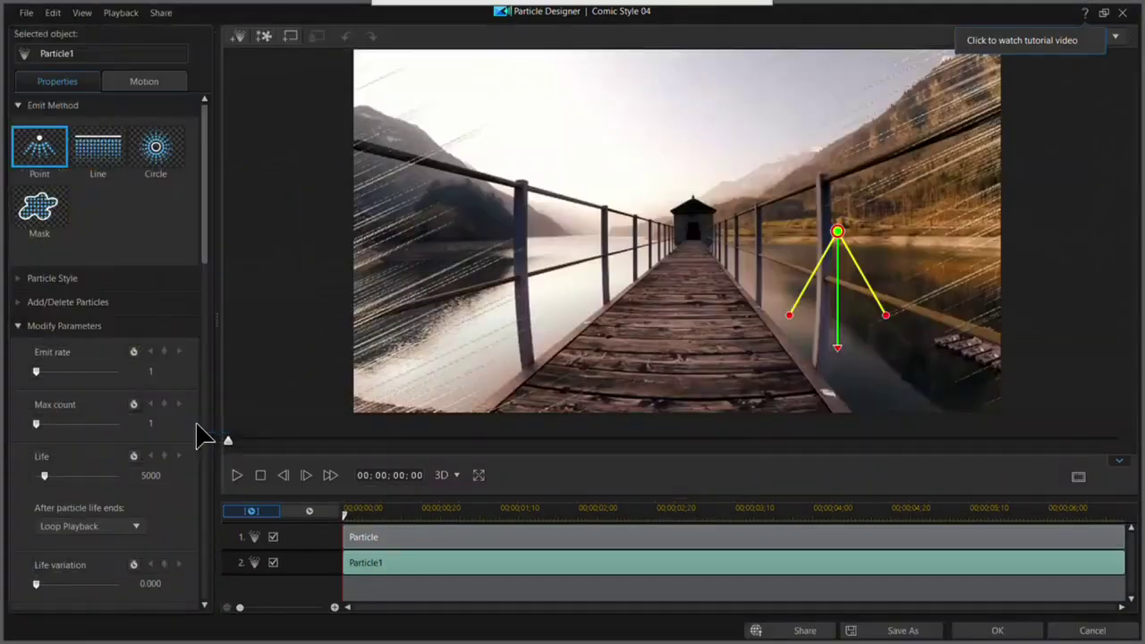
pyautogui.click(439, 538)
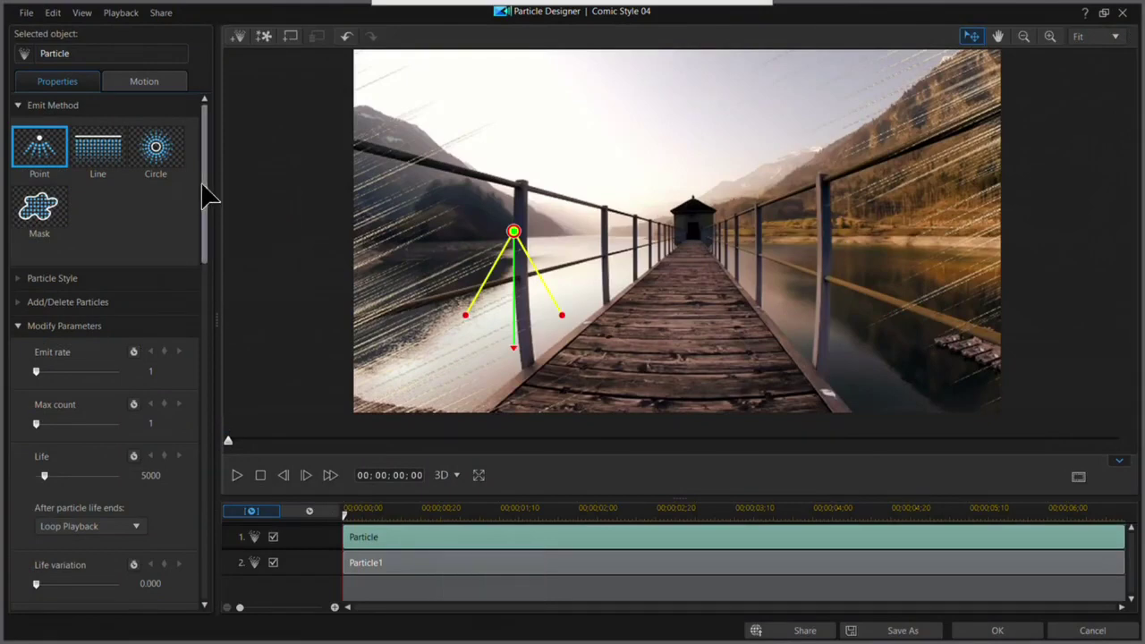
pyautogui.moveTo(206, 197); pyautogui.dragTo(179, 588)
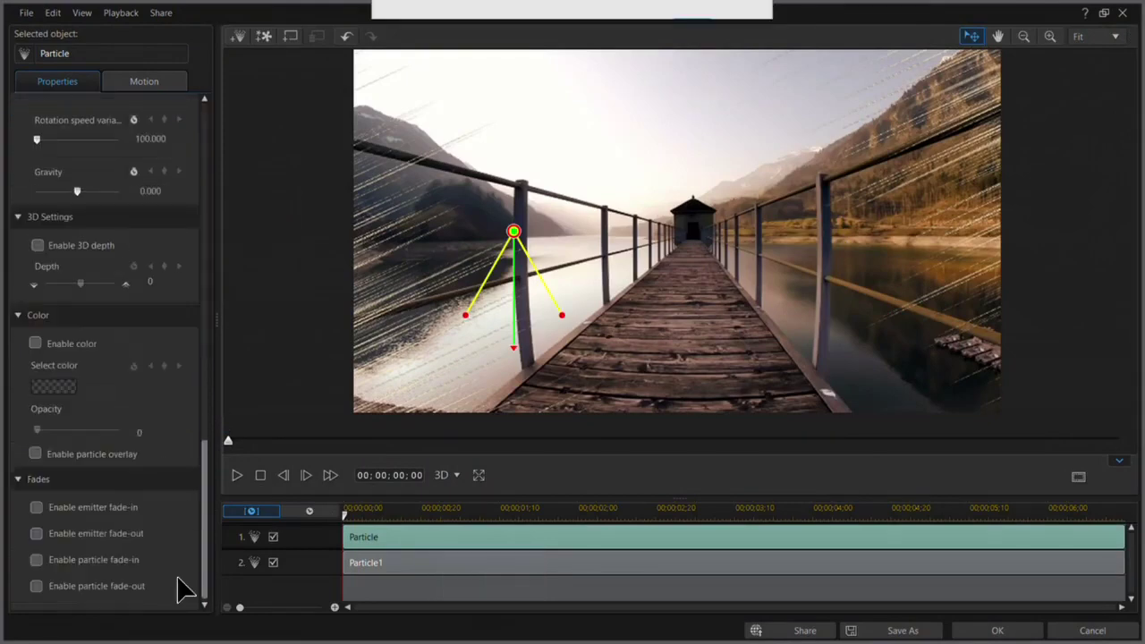
pyautogui.click(36, 507)
pyautogui.click(35, 533)
pyautogui.click(36, 559)
pyautogui.click(35, 586)
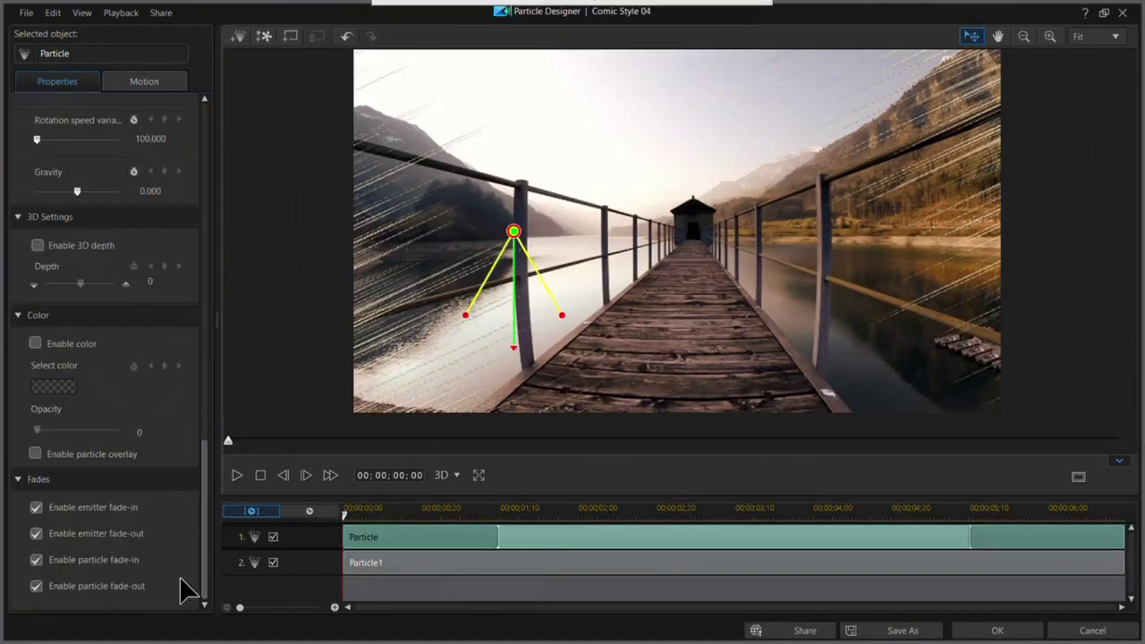
# Enable emitter and particle fade-in and fade-out for Particle1 and apply the particle design to the timeline.
pyautogui.click(520, 564)
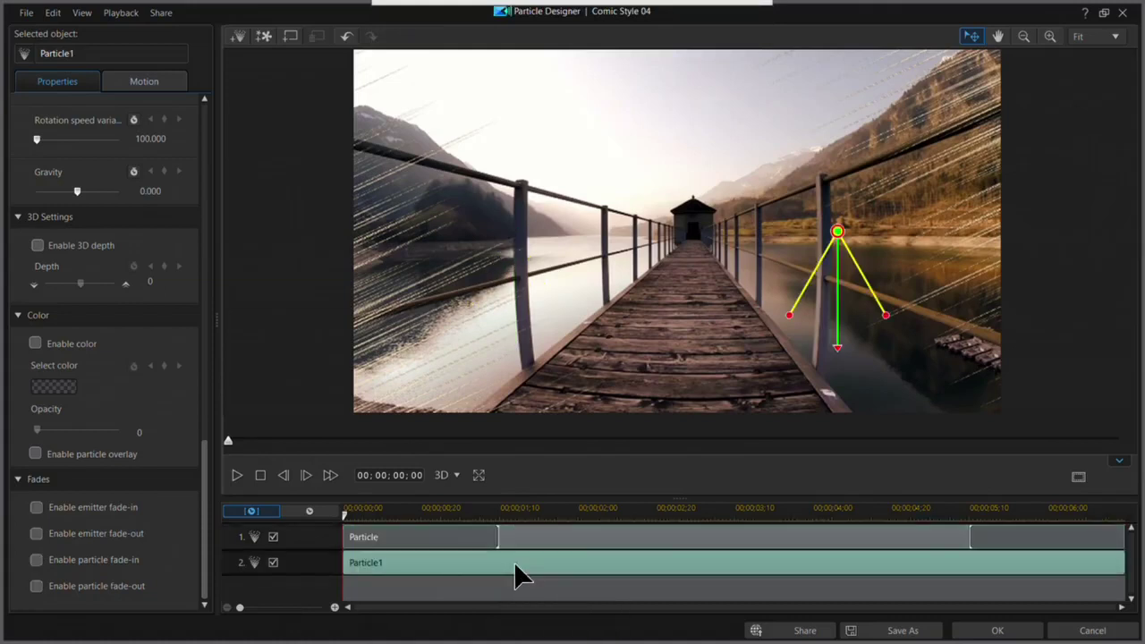
pyautogui.click(36, 507)
pyautogui.click(36, 534)
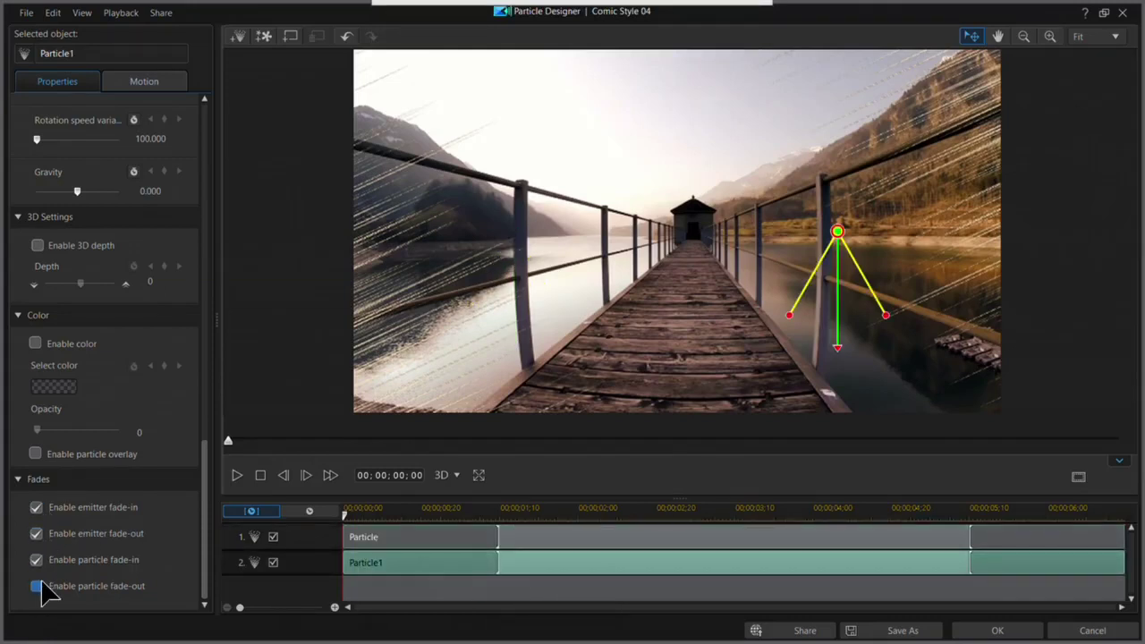
pyautogui.click(998, 631)
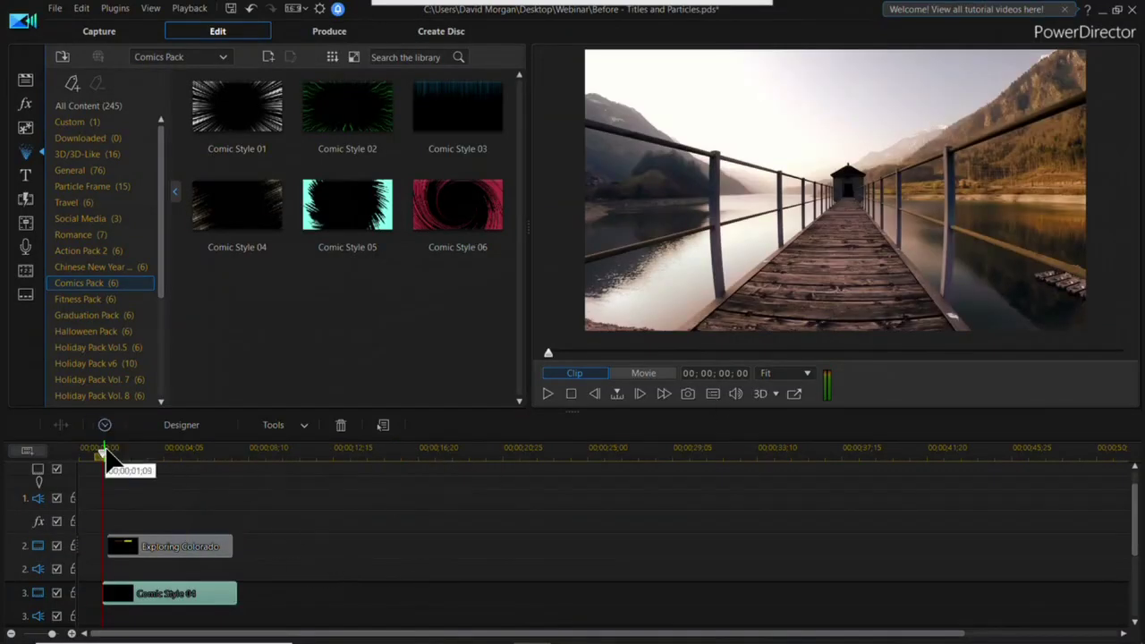
# Play the movie from the beginning to check the title with the faded particle effect.
pyautogui.moveTo(103, 456); pyautogui.dragTo(78, 455)
pyautogui.click(551, 392)
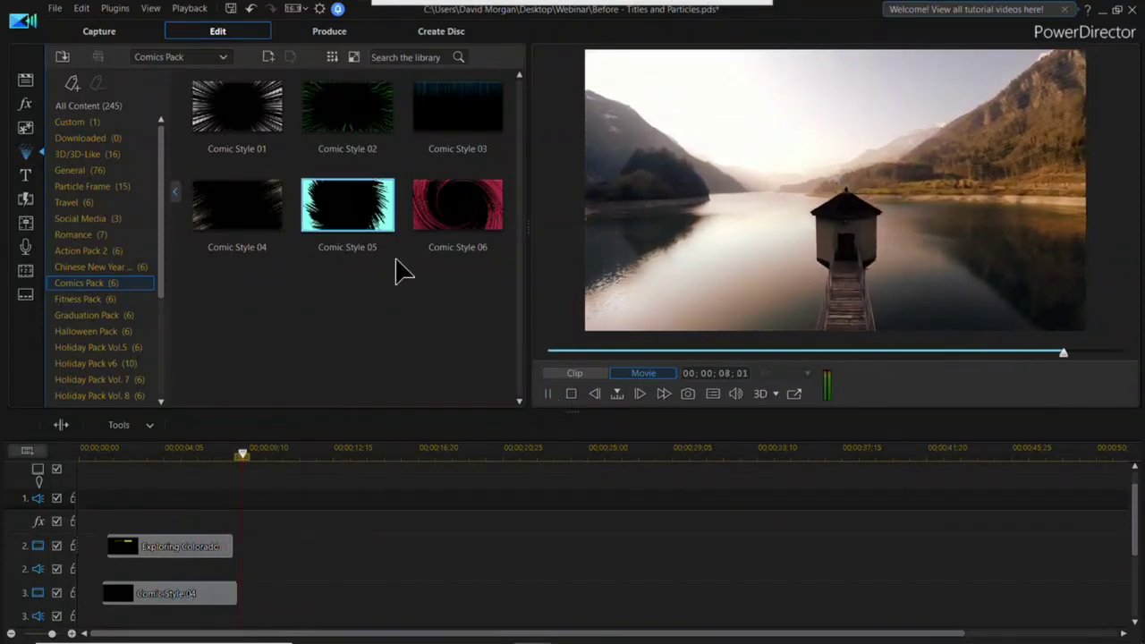
pyautogui.click(573, 394)
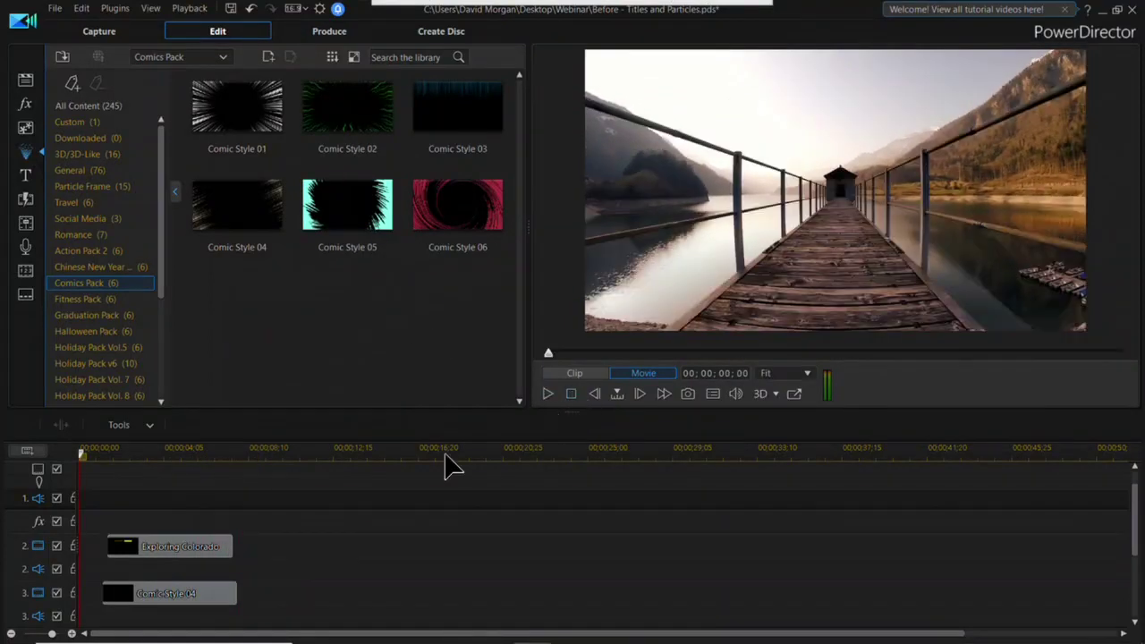
# Show the Background Music collection in the media library.
pyautogui.click(193, 61)
pyautogui.click(25, 78)
pyautogui.click(25, 79)
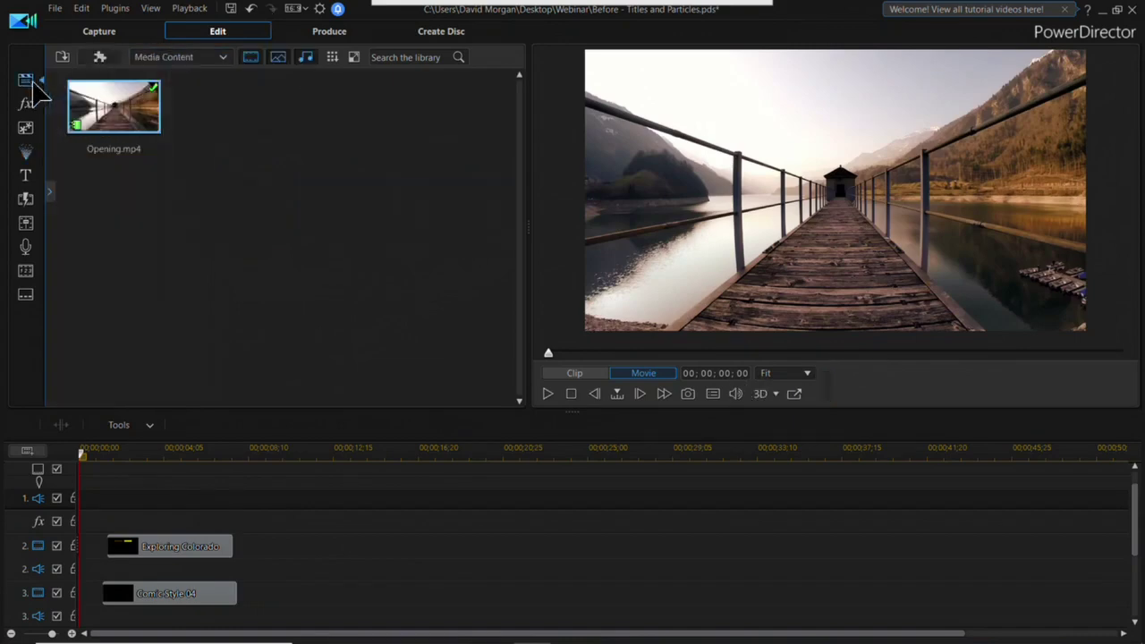
pyautogui.click(223, 57)
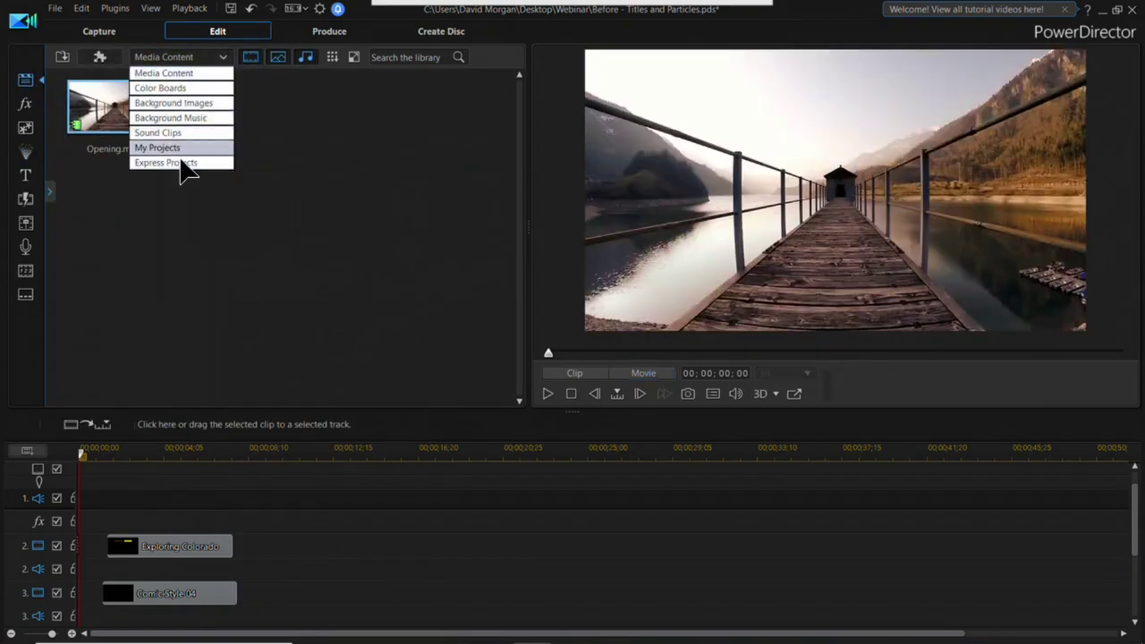
pyautogui.click(179, 118)
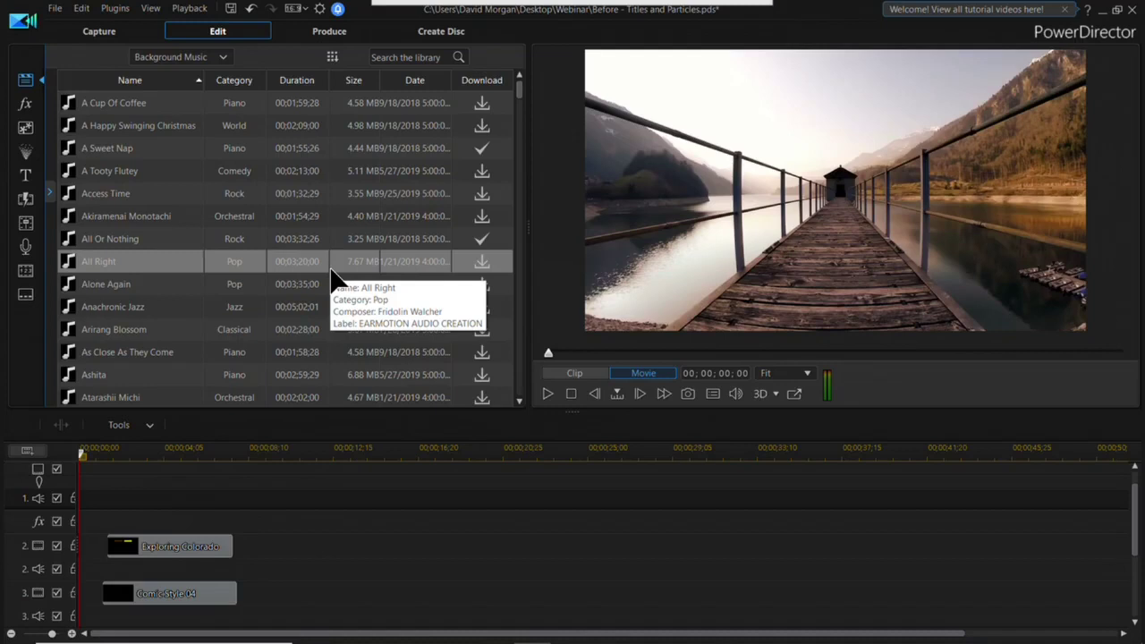
# Browse the background music, audition the Country version of Good Morning and download it.
pyautogui.scroll(-4, 163, 291)
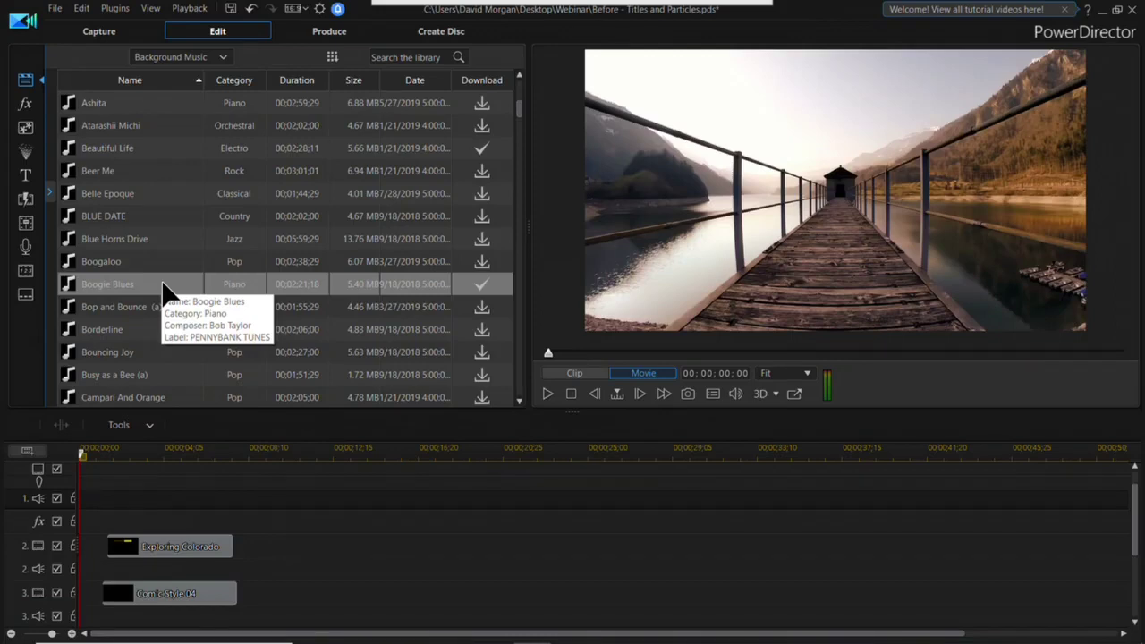
pyautogui.scroll(-15, 204, 338)
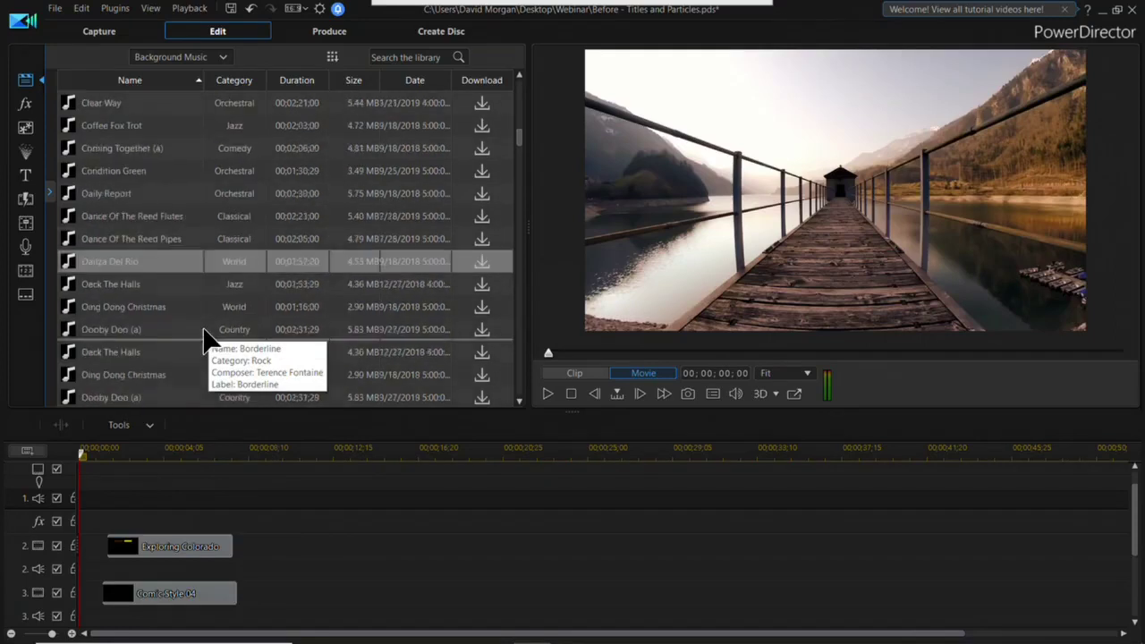
pyautogui.scroll(-3, 204, 338)
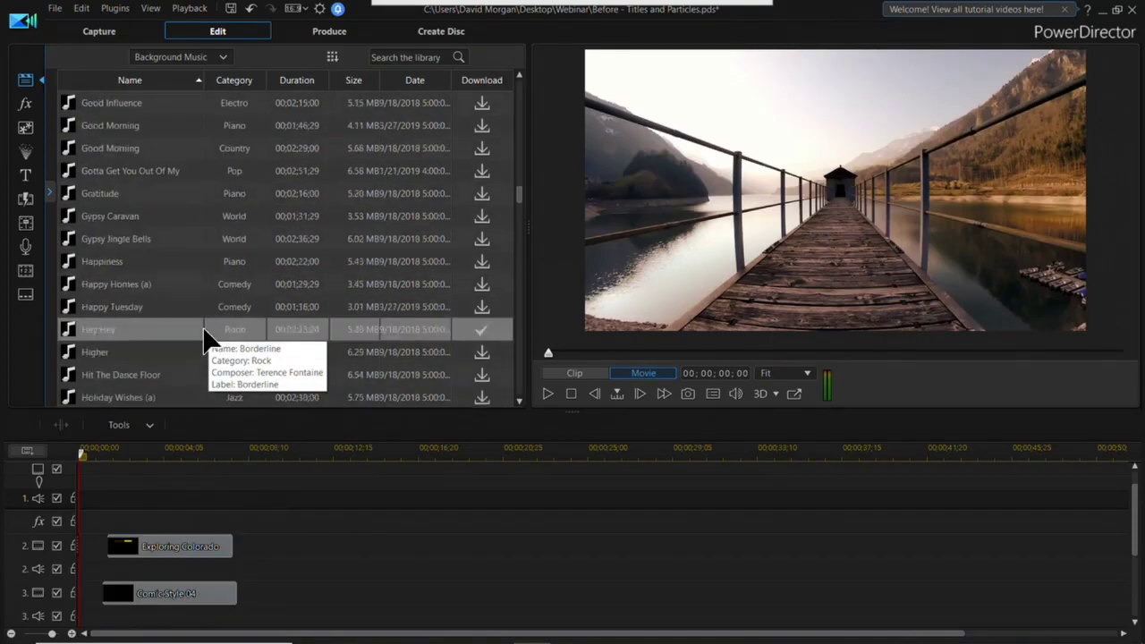
pyautogui.click(163, 330)
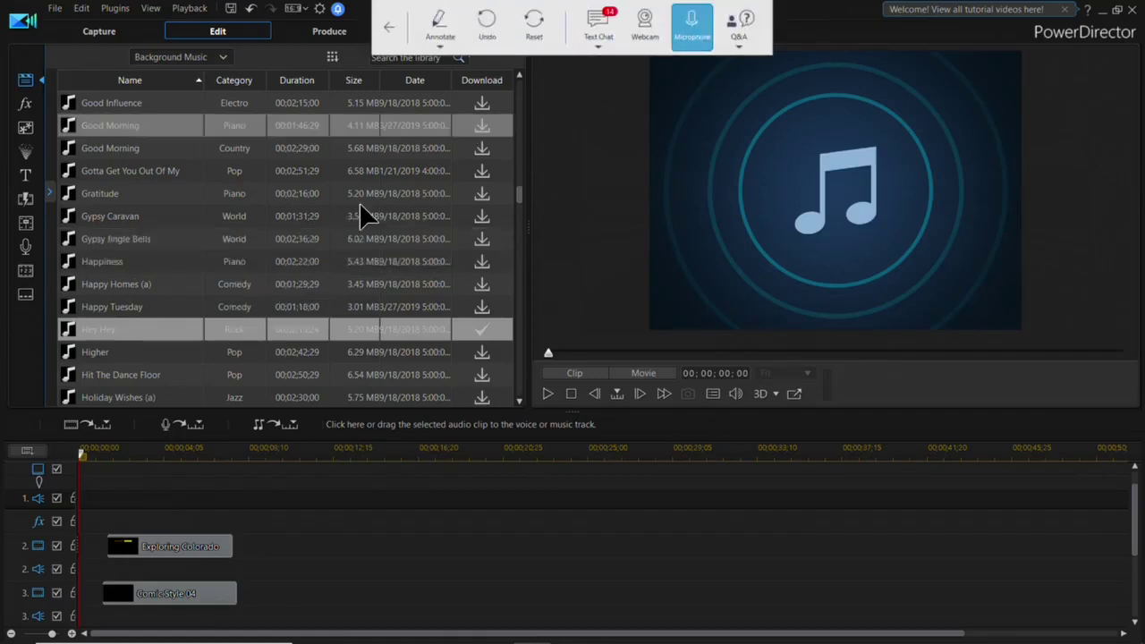
pyautogui.click(148, 148)
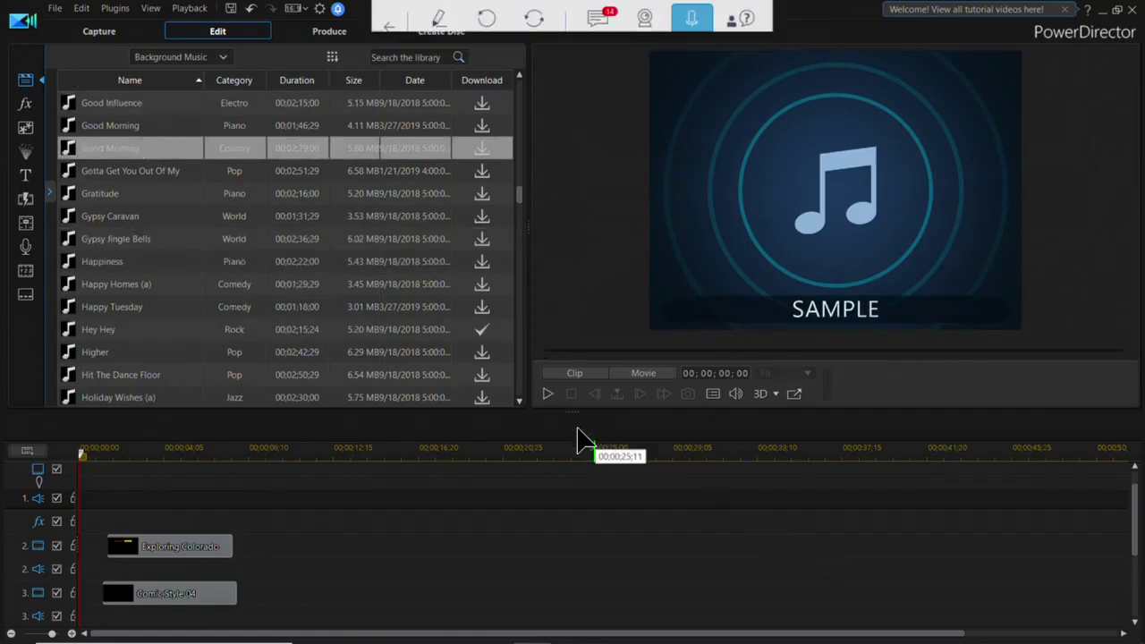
pyautogui.click(544, 394)
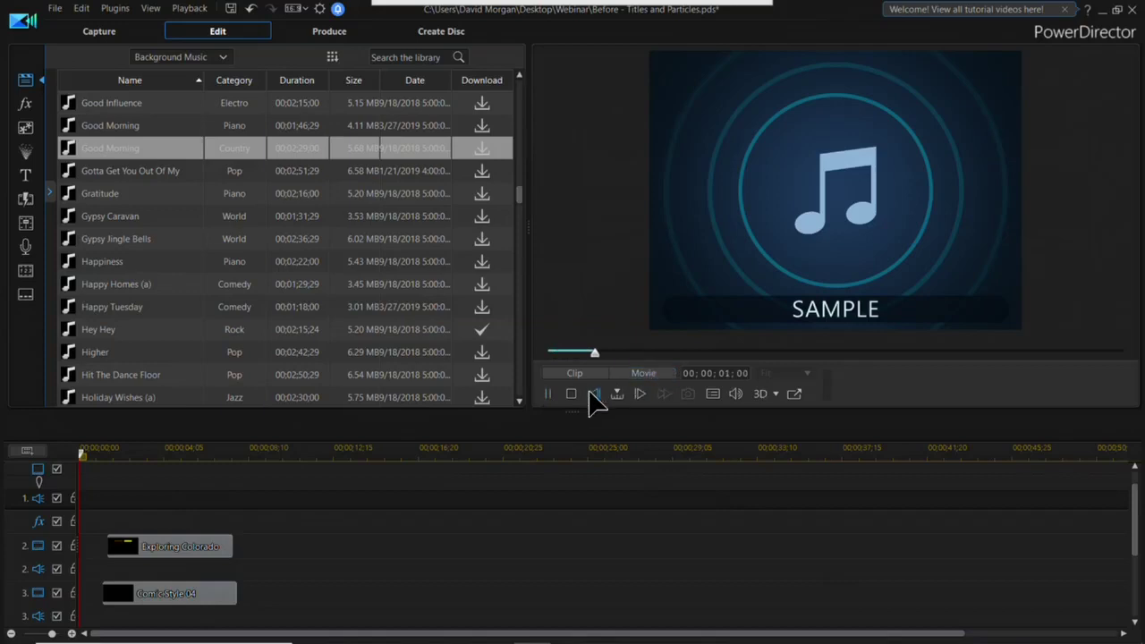
pyautogui.click(480, 145)
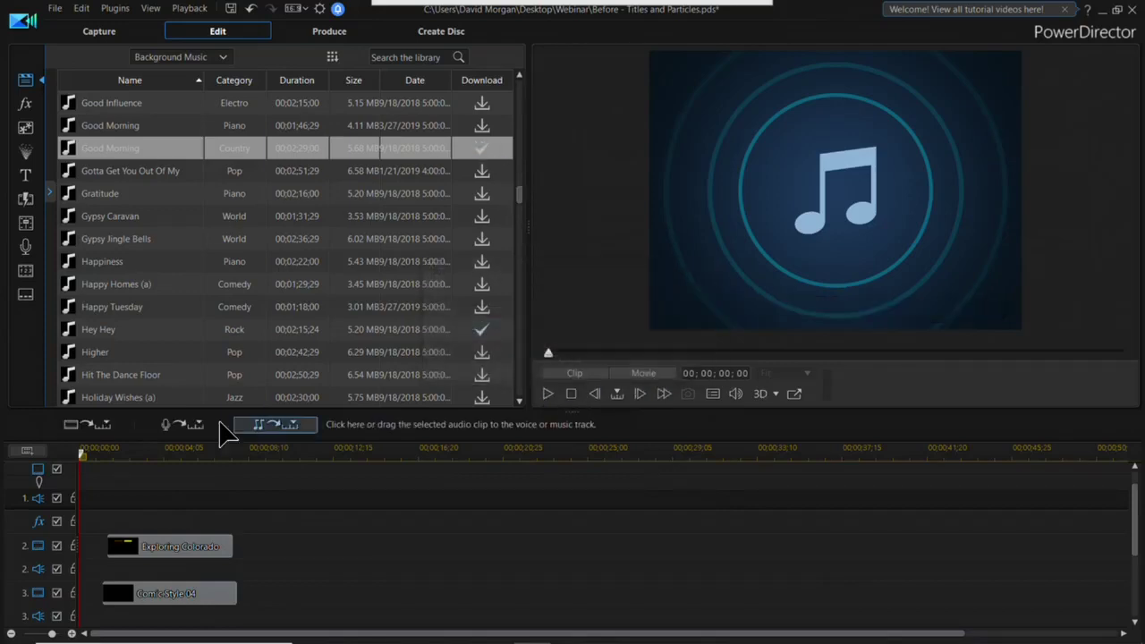
# Add the song Hey Hey at the start of audio track 2 and split it at about 00;00;33;11.
pyautogui.moveTo(90, 331); pyautogui.dragTo(76, 577)
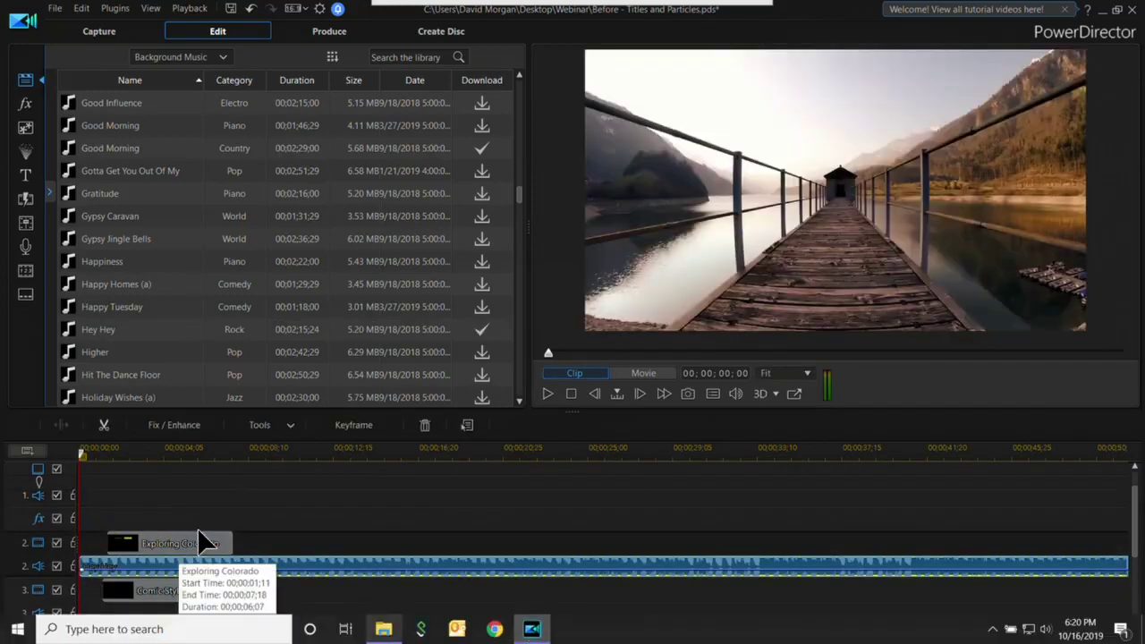
pyautogui.moveTo(80, 453); pyautogui.dragTo(356, 516)
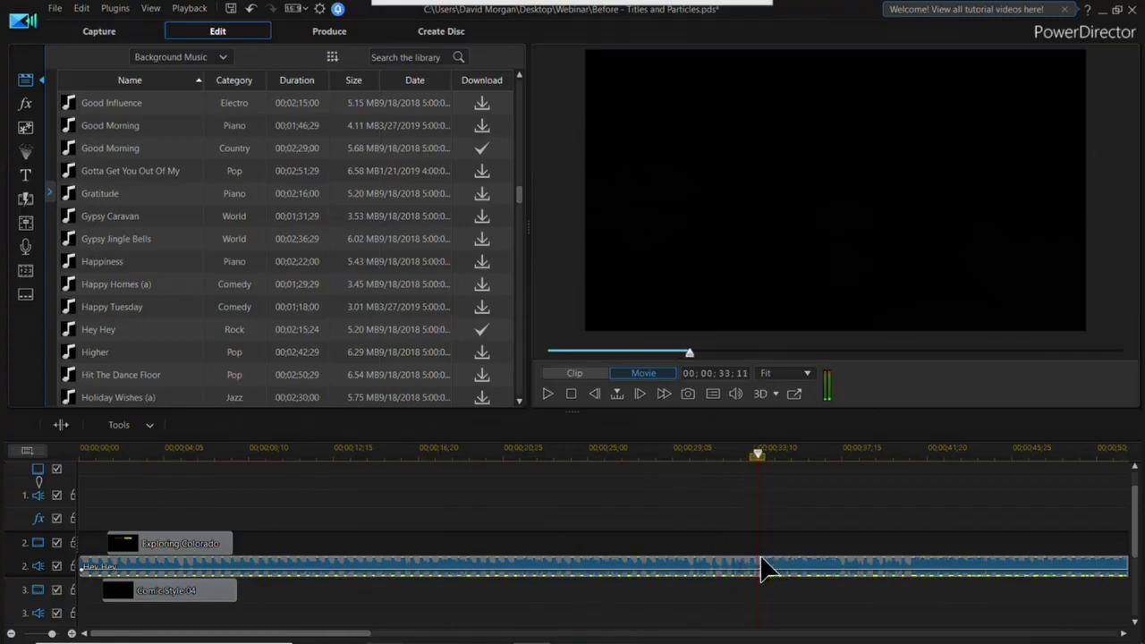
pyautogui.click(761, 569)
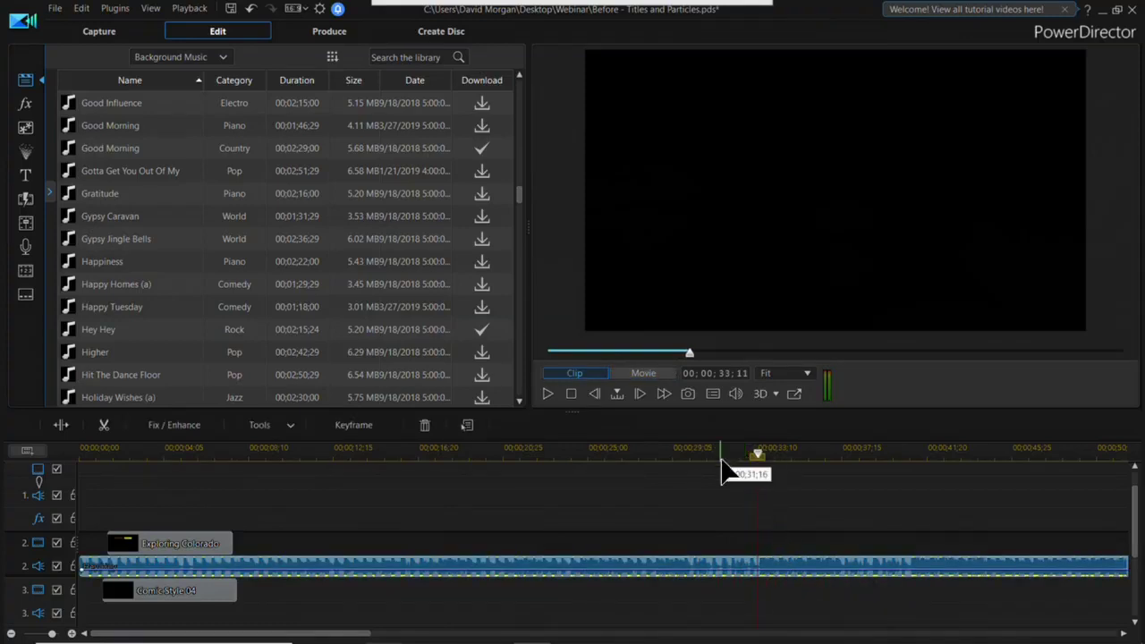
pyautogui.click(61, 425)
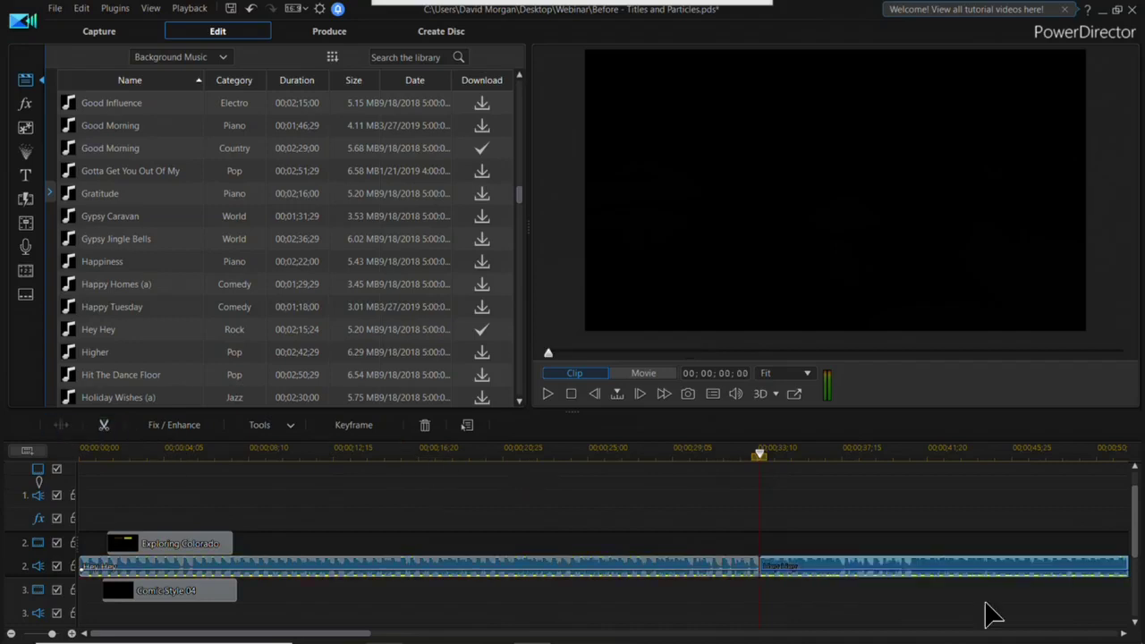
# Move the second part of Hey Hey to the start of audio track 2, overwriting the first part.
pyautogui.moveTo(512, 580); pyautogui.dragTo(136, 569)
pyautogui.click(227, 594)
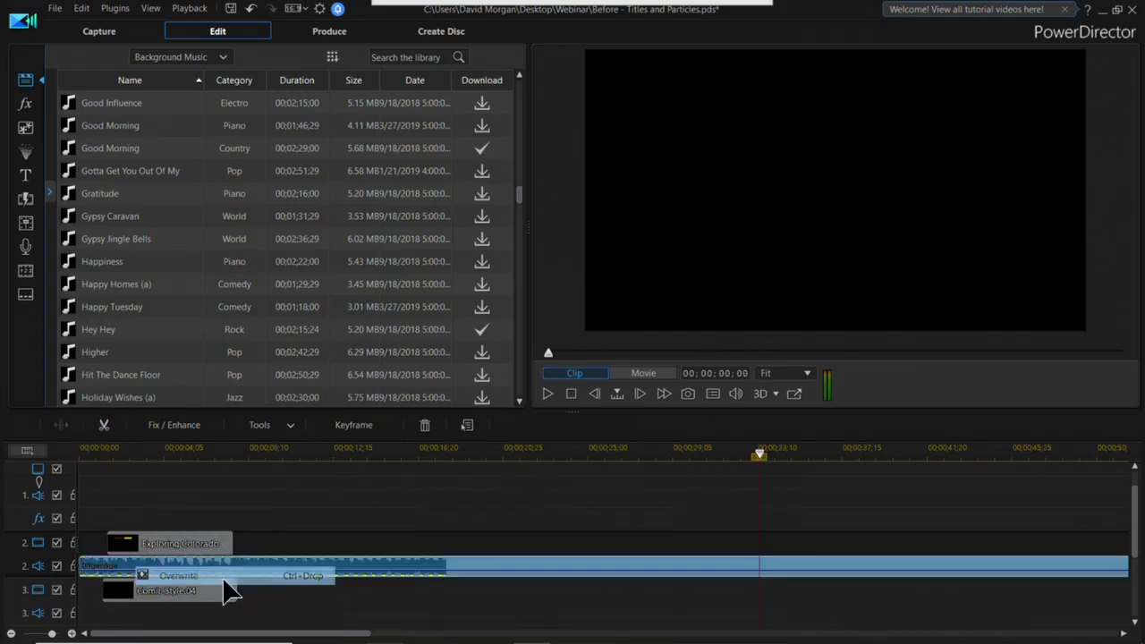
# Split the Hey Hey clip on audio track 2 at 00;00;07;12 and delete the part after the split.
pyautogui.scroll(1, 1138, 518)
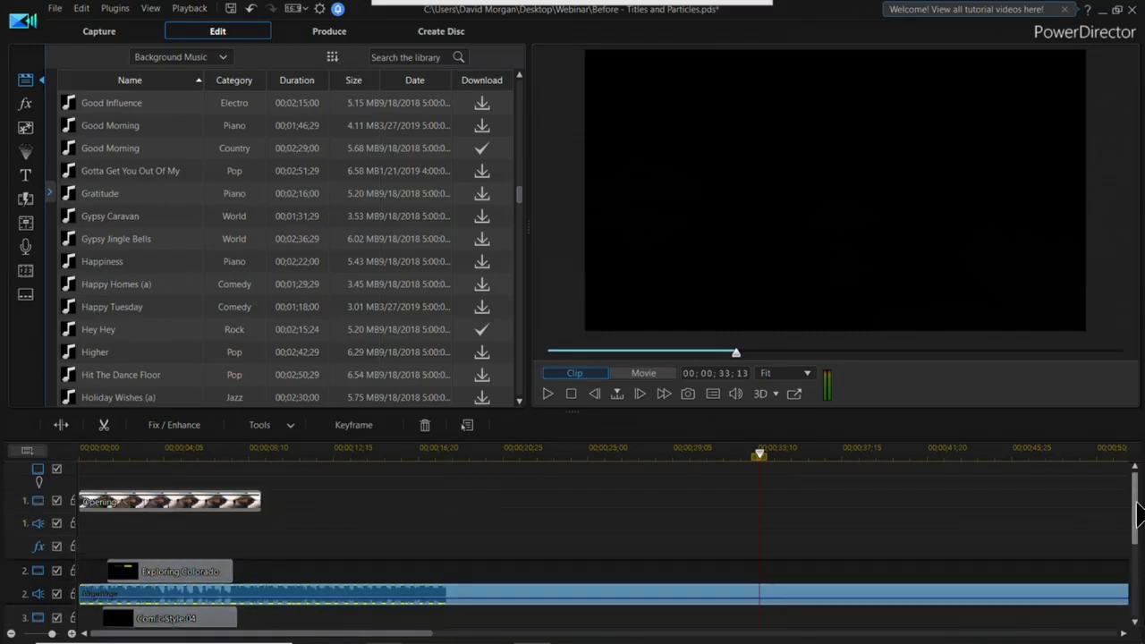
pyautogui.click(262, 458)
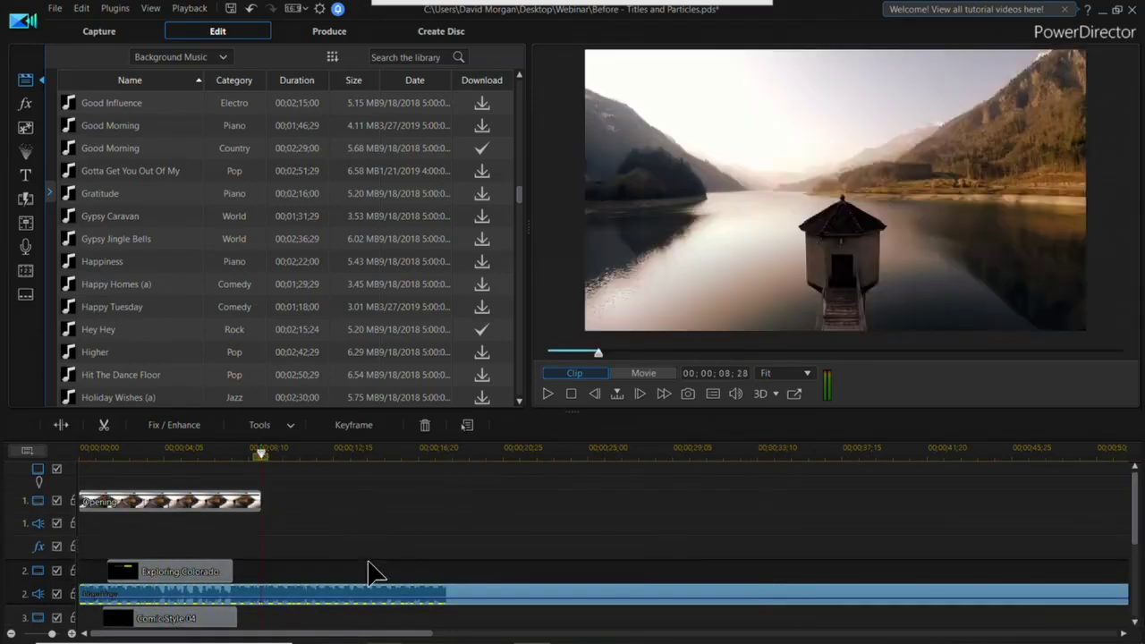
pyautogui.moveTo(266, 447); pyautogui.dragTo(233, 455)
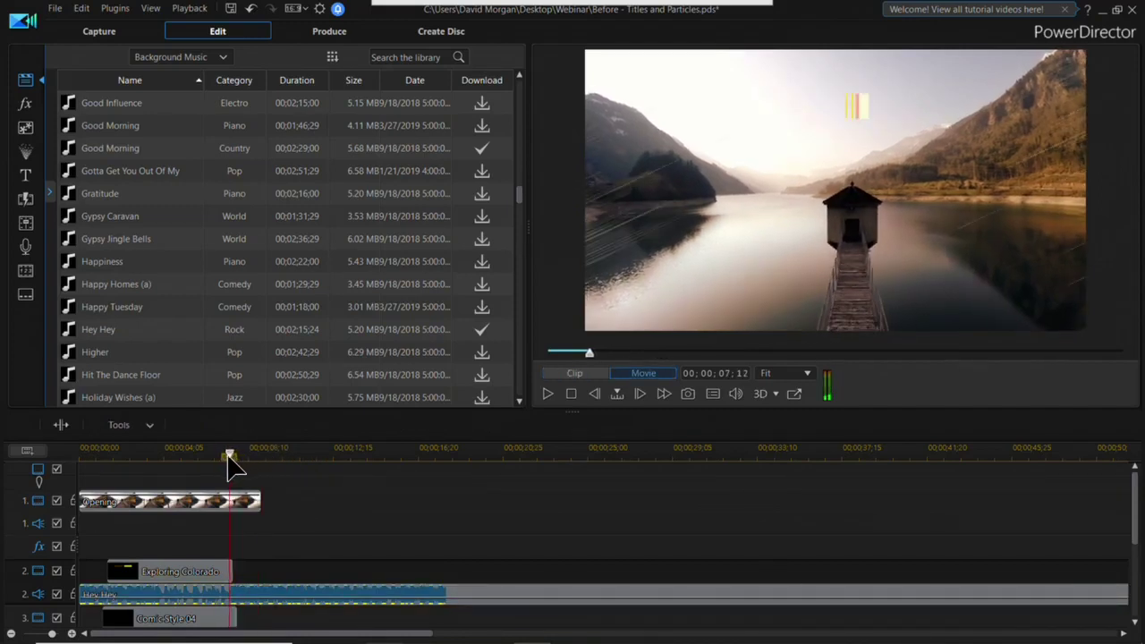
pyautogui.click(328, 593)
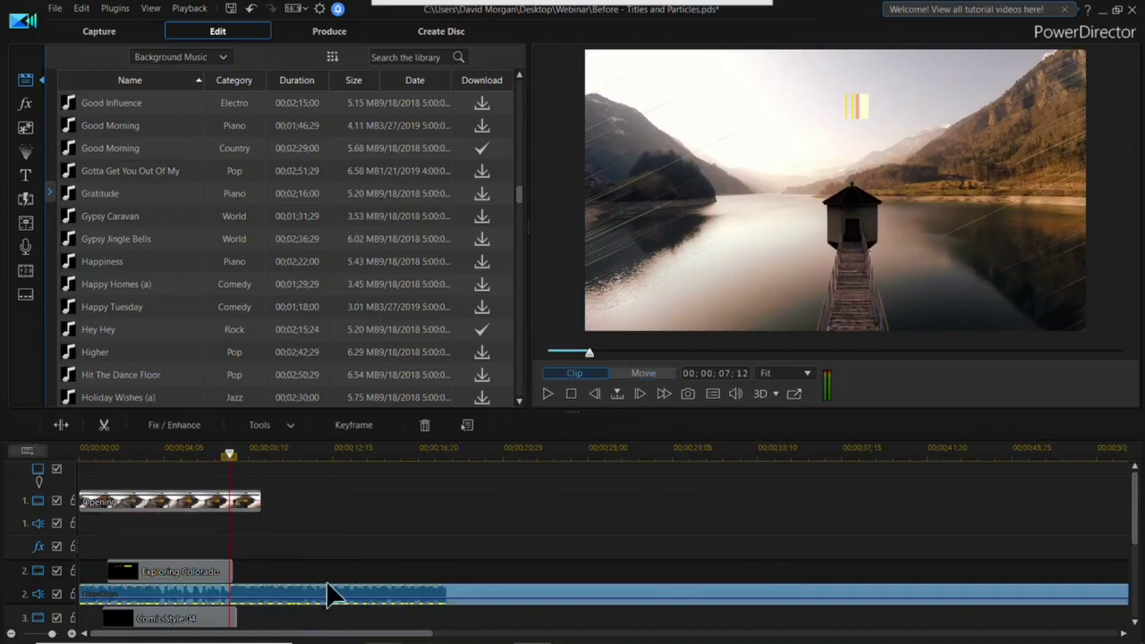
pyautogui.click(63, 426)
pyautogui.scroll(-1, 385, 617)
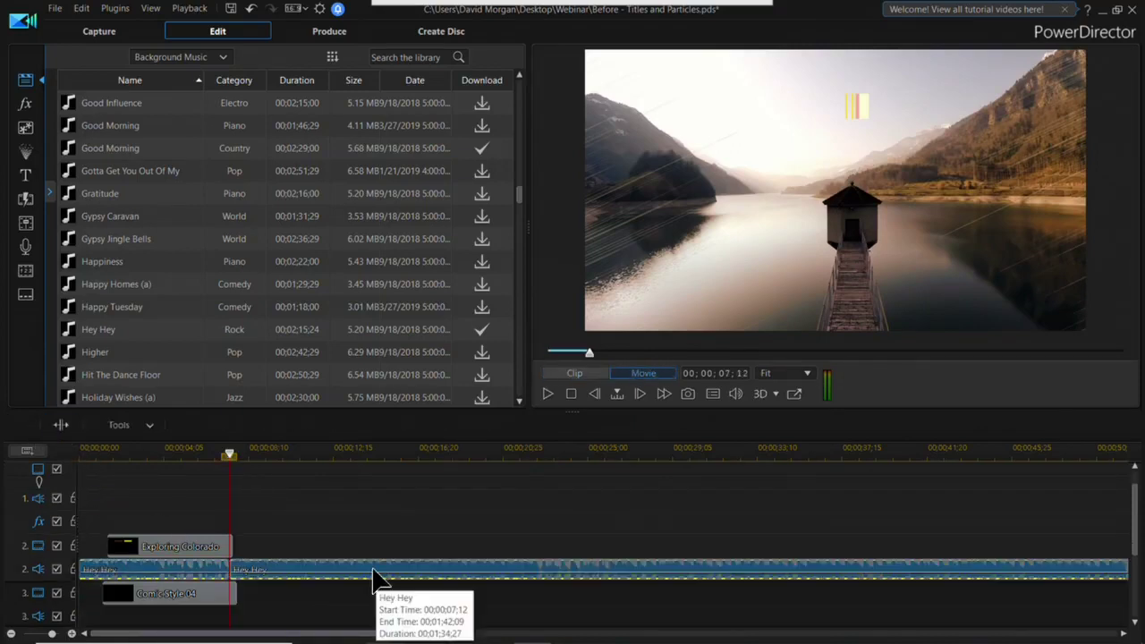
pyautogui.press('Delete')
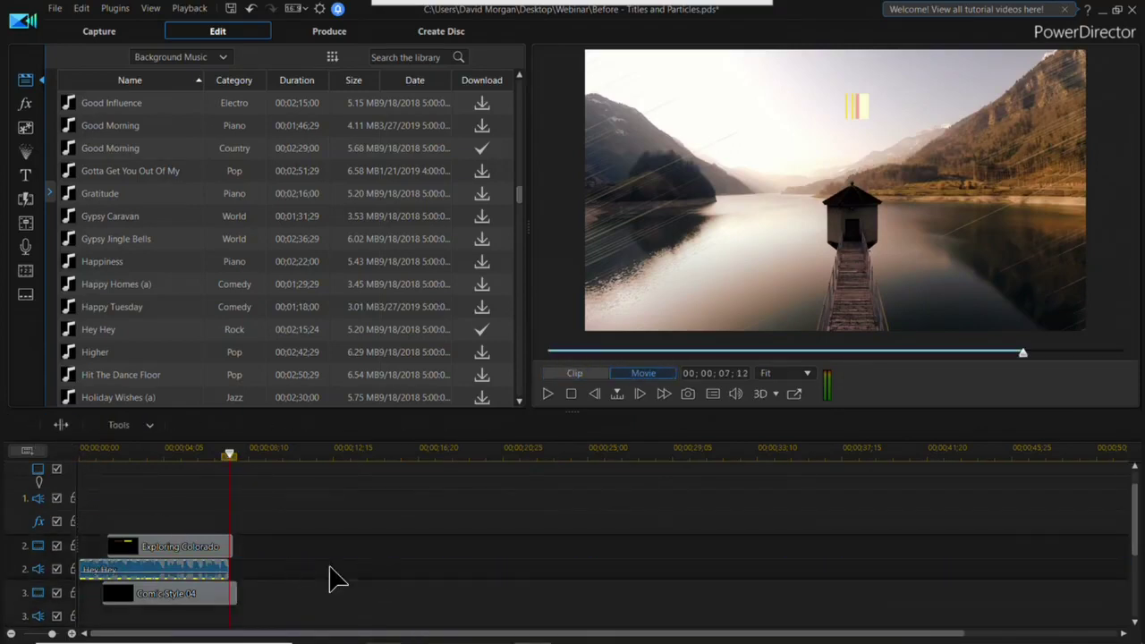
# Extend the end of the Hey Hey clip to match the end of the Opening clip and preview the sequence from the start.
pyautogui.moveTo(1131, 523); pyautogui.dragTo(1129, 478)
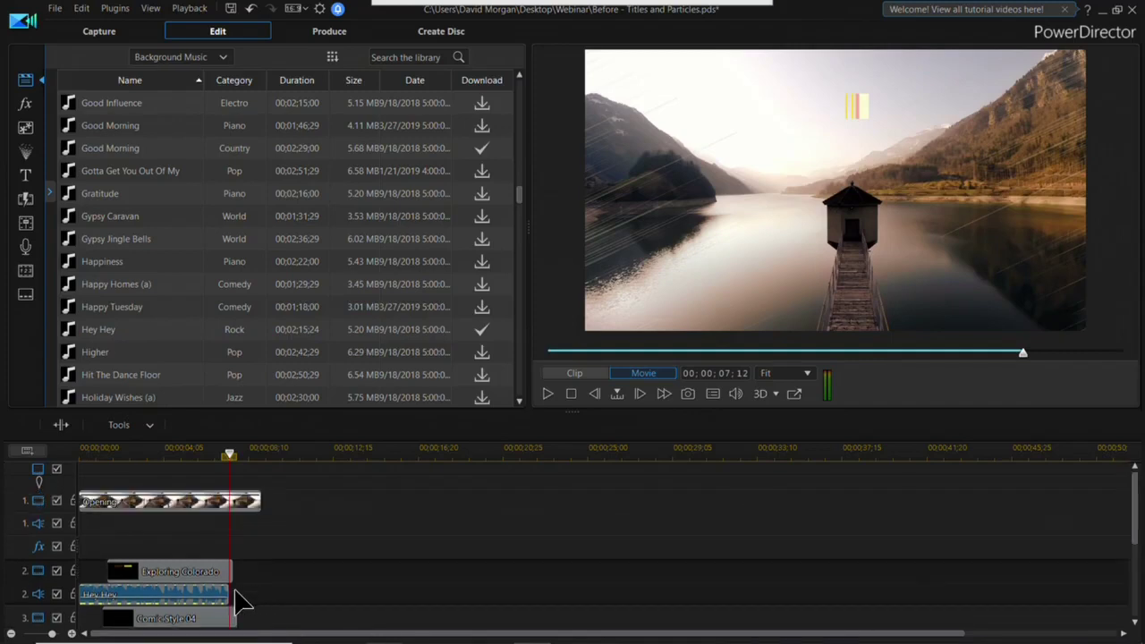
pyautogui.click(227, 596)
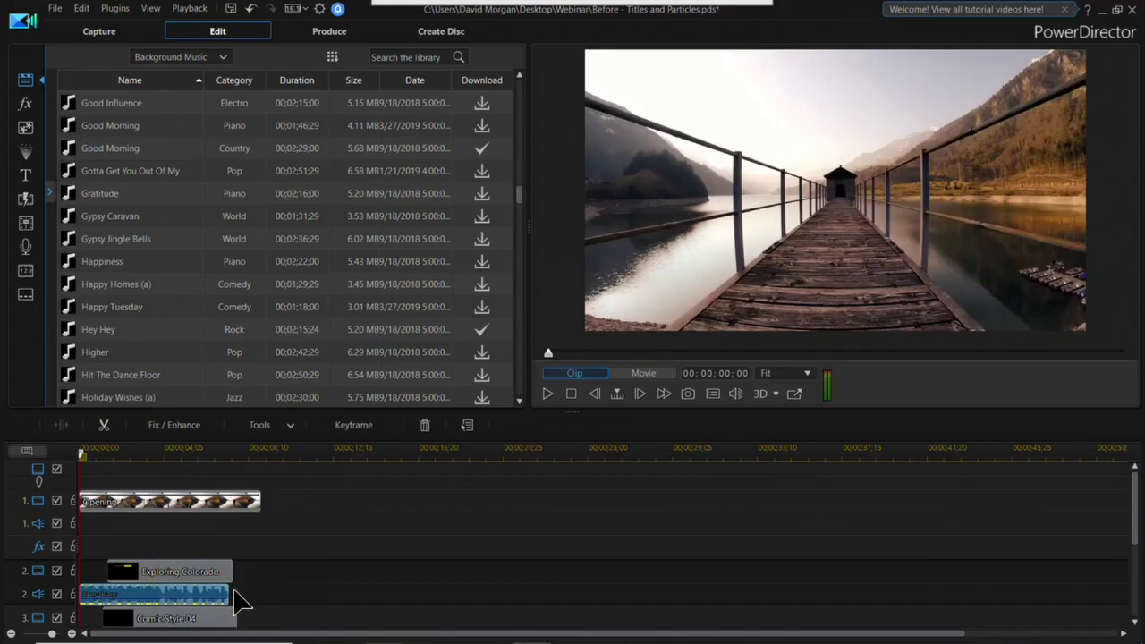
pyautogui.moveTo(241, 605); pyautogui.dragTo(271, 603)
pyautogui.moveTo(267, 457); pyautogui.dragTo(38, 481)
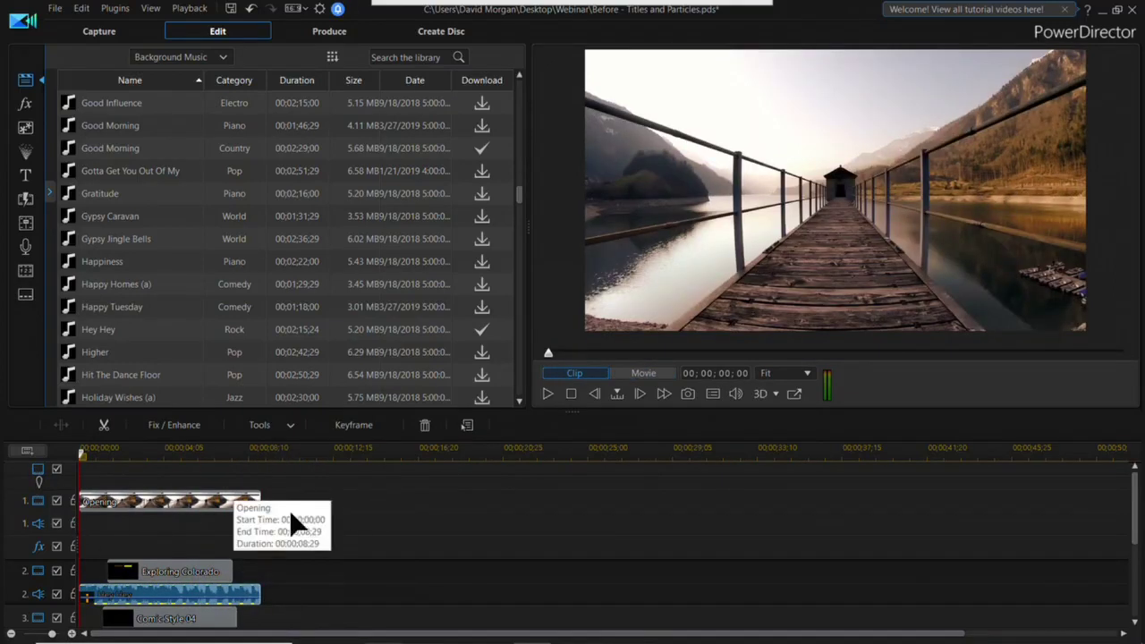
pyautogui.press('space')
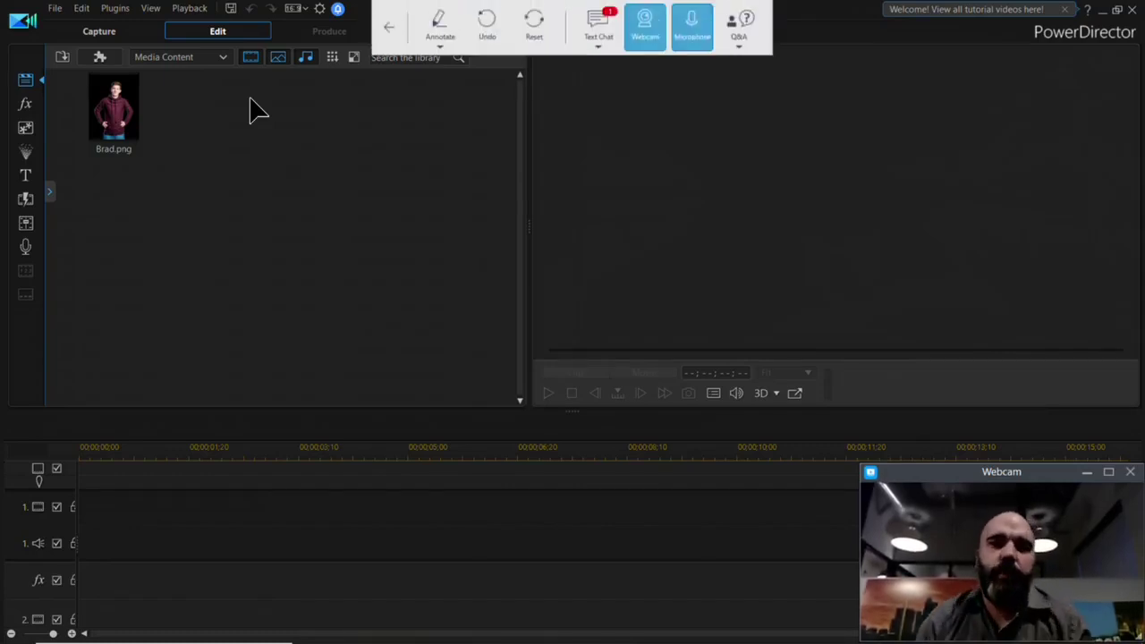
# Place the Wood.jpg background image at the start of video track 1.
pyautogui.click(224, 57)
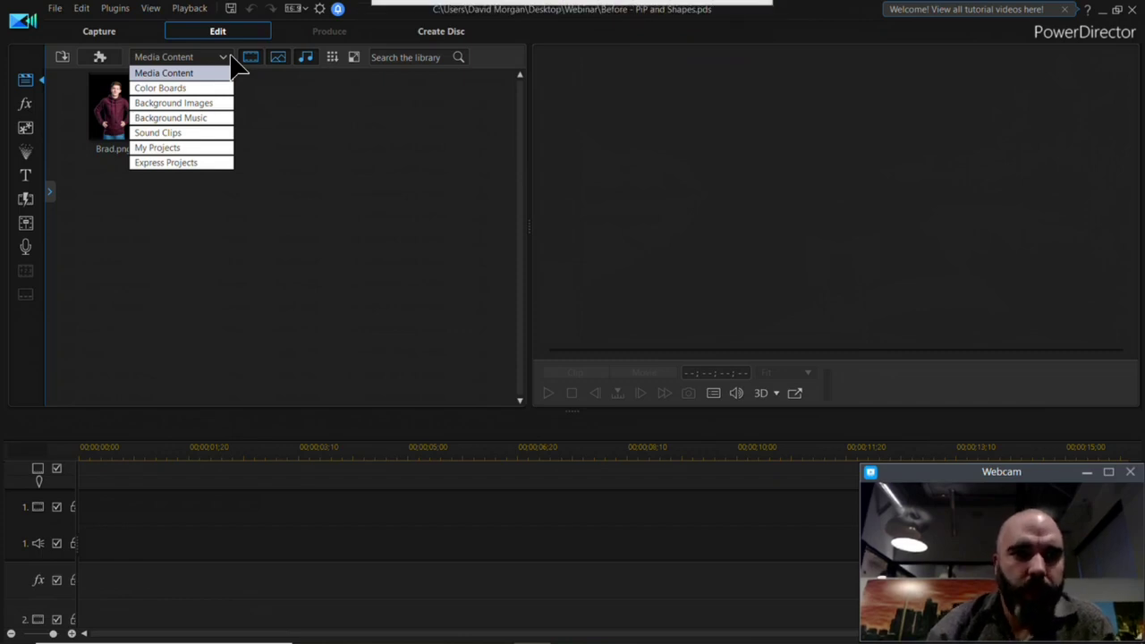
pyautogui.click(220, 105)
pyautogui.moveTo(246, 309); pyautogui.dragTo(72, 528)
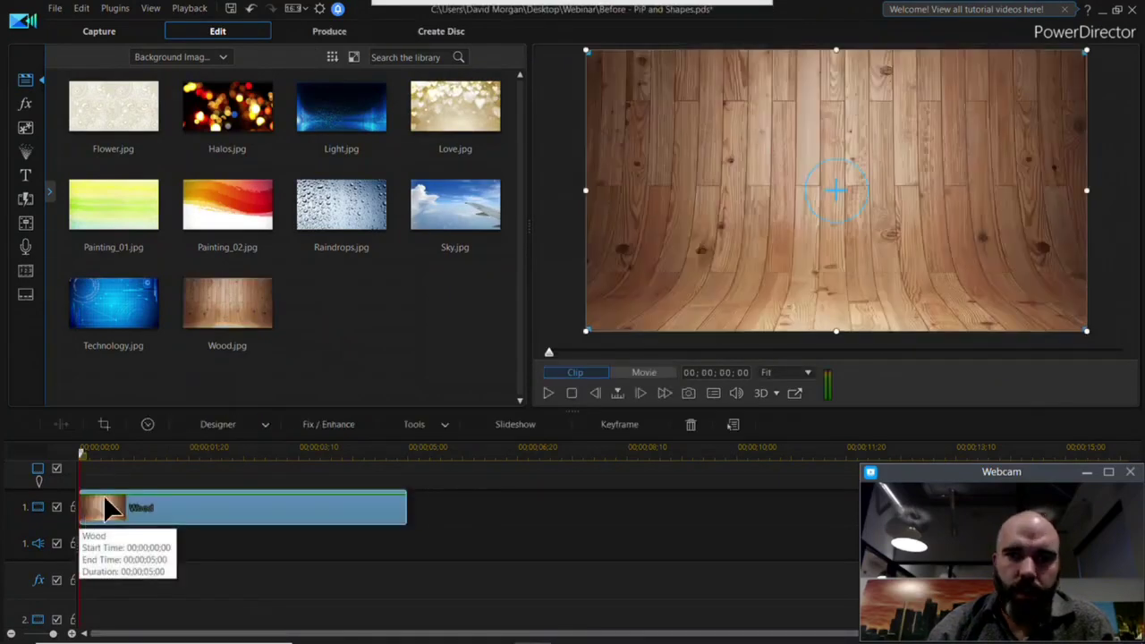
# Place Brad.png from the media content at the start of video track 2, over the wood background.
pyautogui.click(179, 56)
pyautogui.click(152, 72)
pyautogui.moveTo(113, 107); pyautogui.dragTo(77, 632)
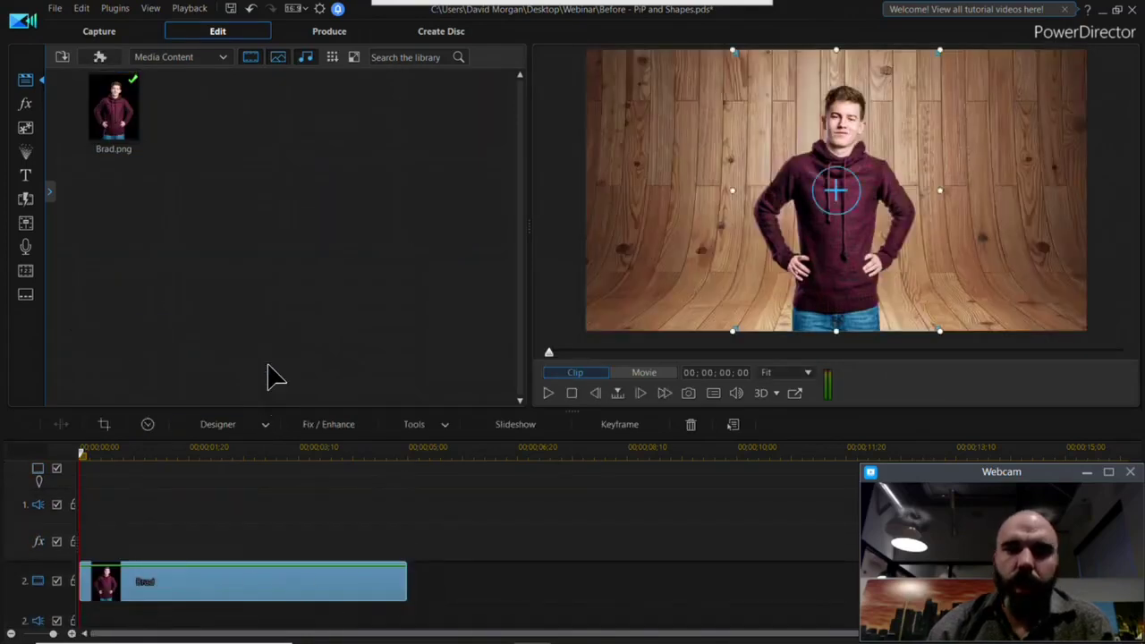
# Scale down the Brad image and position it in the lower-left part of the video frame.
pyautogui.moveTo(849, 155); pyautogui.dragTo(716, 193)
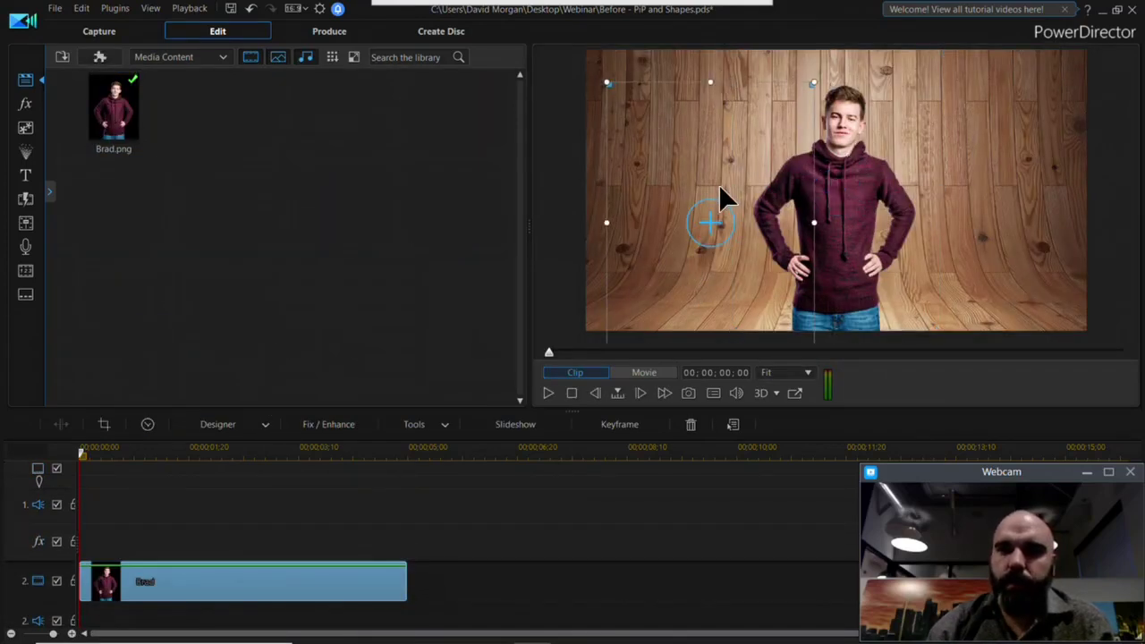
pyautogui.moveTo(804, 84); pyautogui.dragTo(756, 150)
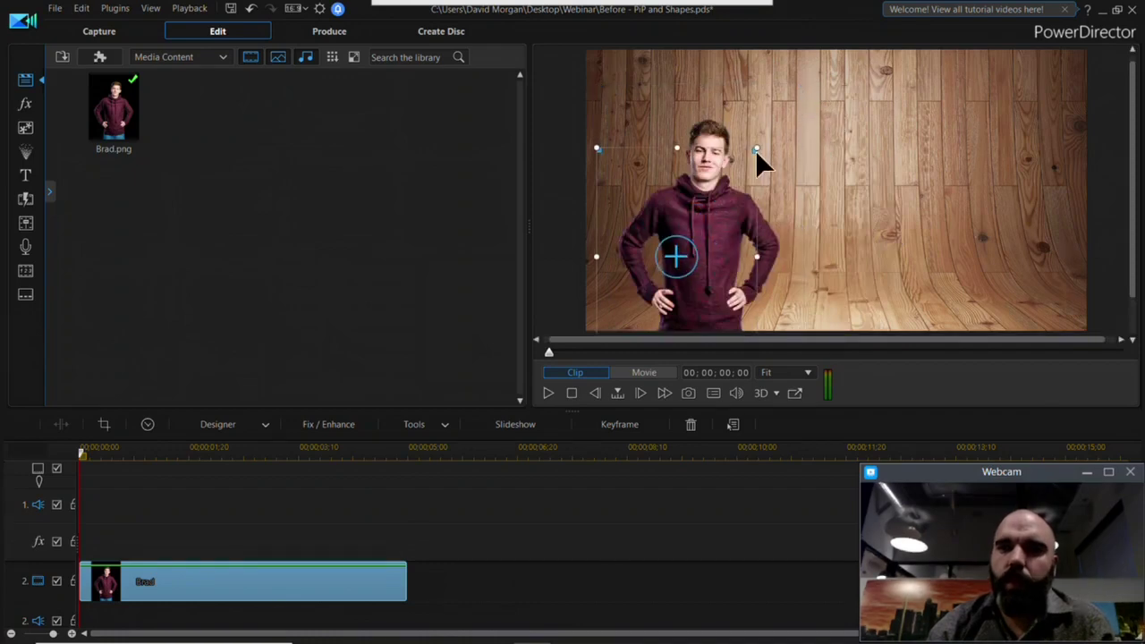
pyautogui.moveTo(707, 261); pyautogui.dragTo(709, 246)
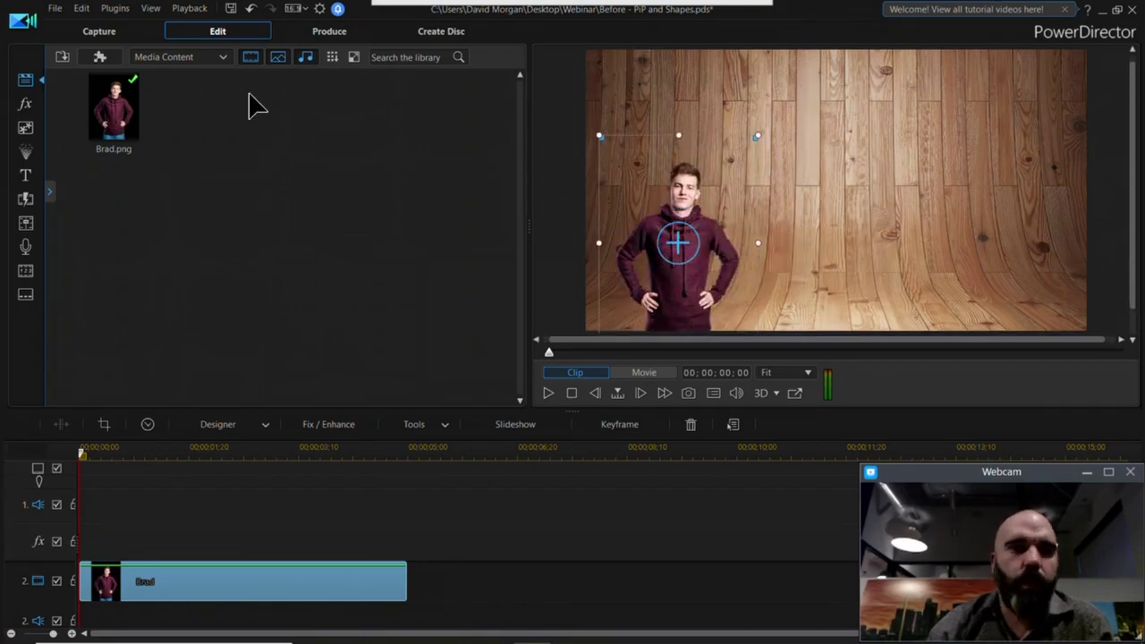
# Insert the Titles and Particles project from the desktop's Webinar folder on track 2 at 00;00;05;00, directly after the Brad clip.
pyautogui.click(57, 9)
pyautogui.click(452, 454)
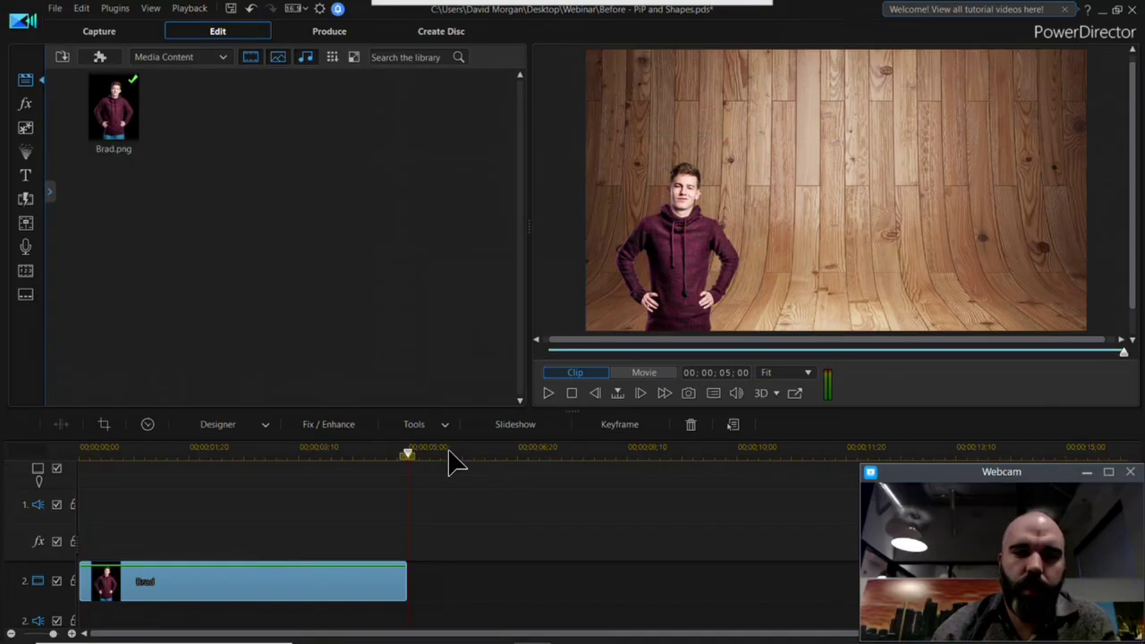
pyautogui.click(56, 9)
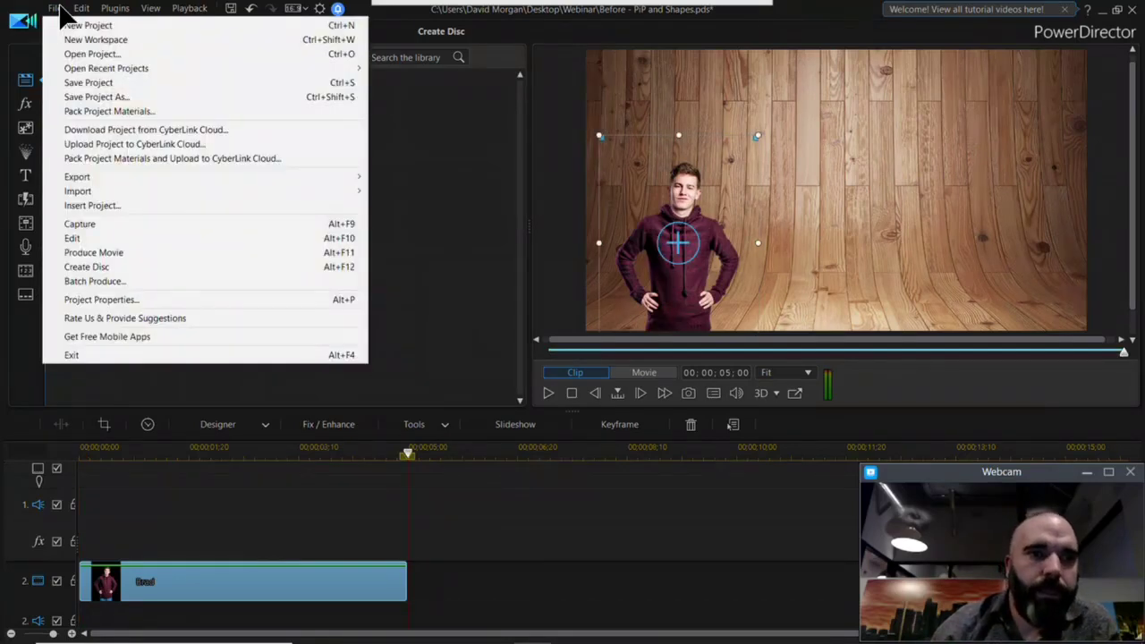
pyautogui.click(162, 206)
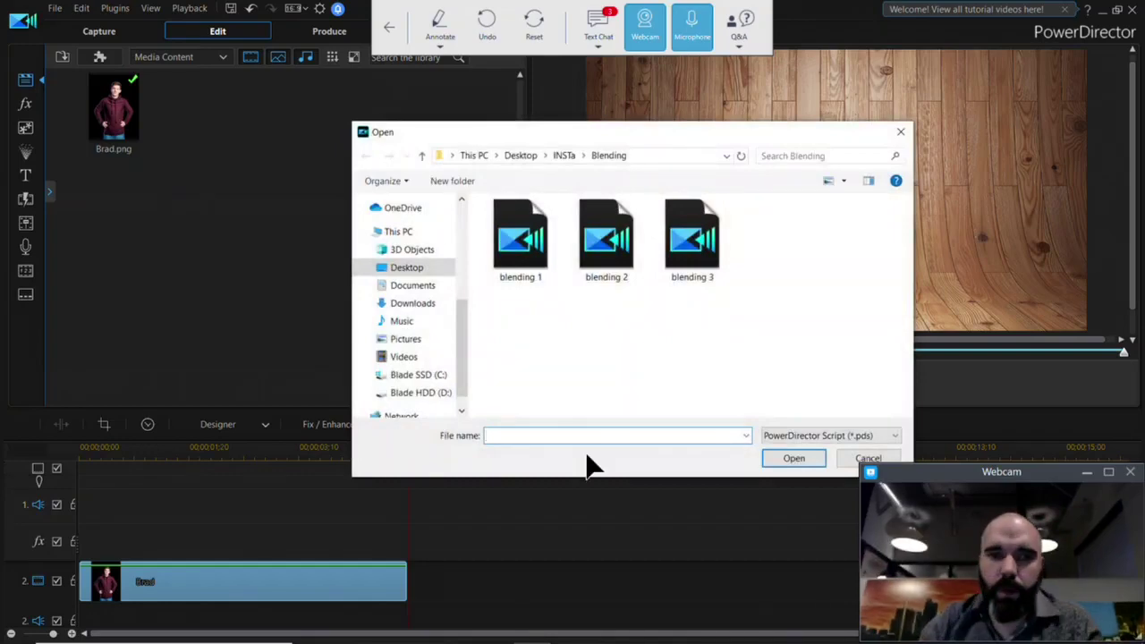
pyautogui.click(404, 267)
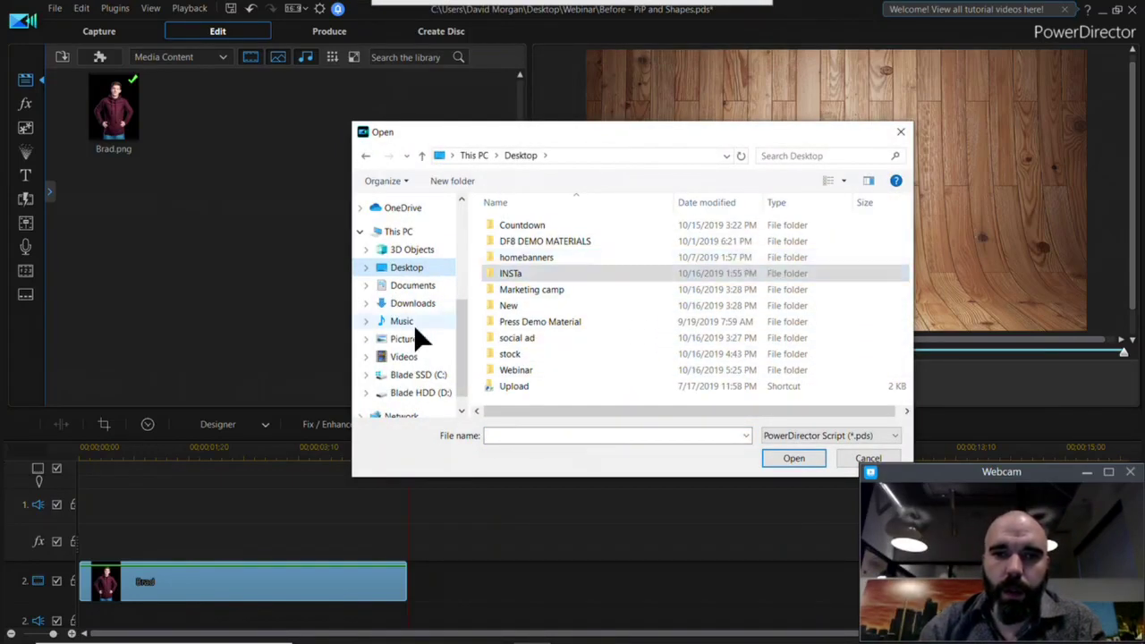
pyautogui.doubleClick(541, 369)
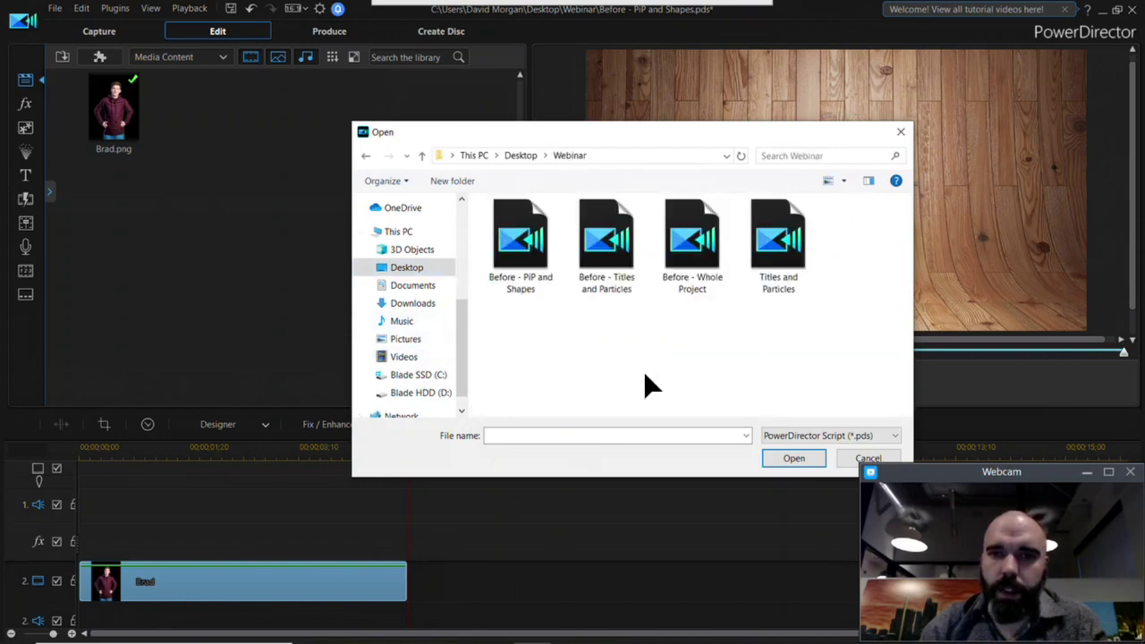
pyautogui.doubleClick(790, 224)
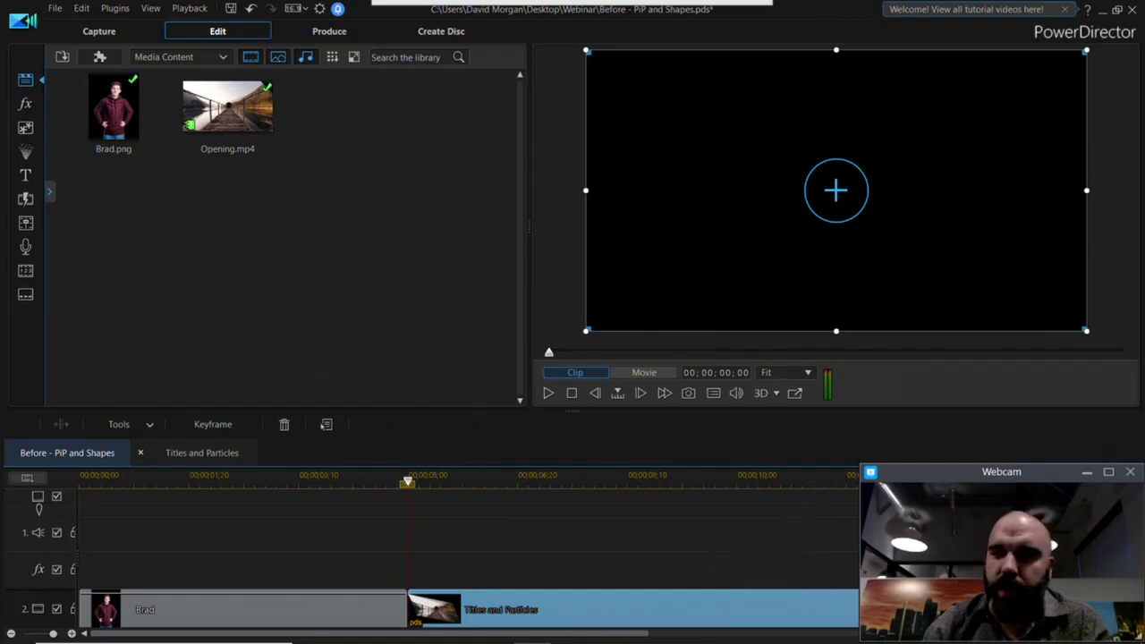
# Enlarge the timeline area and open the nested Titles and Particles project for editing.
pyautogui.click(1088, 472)
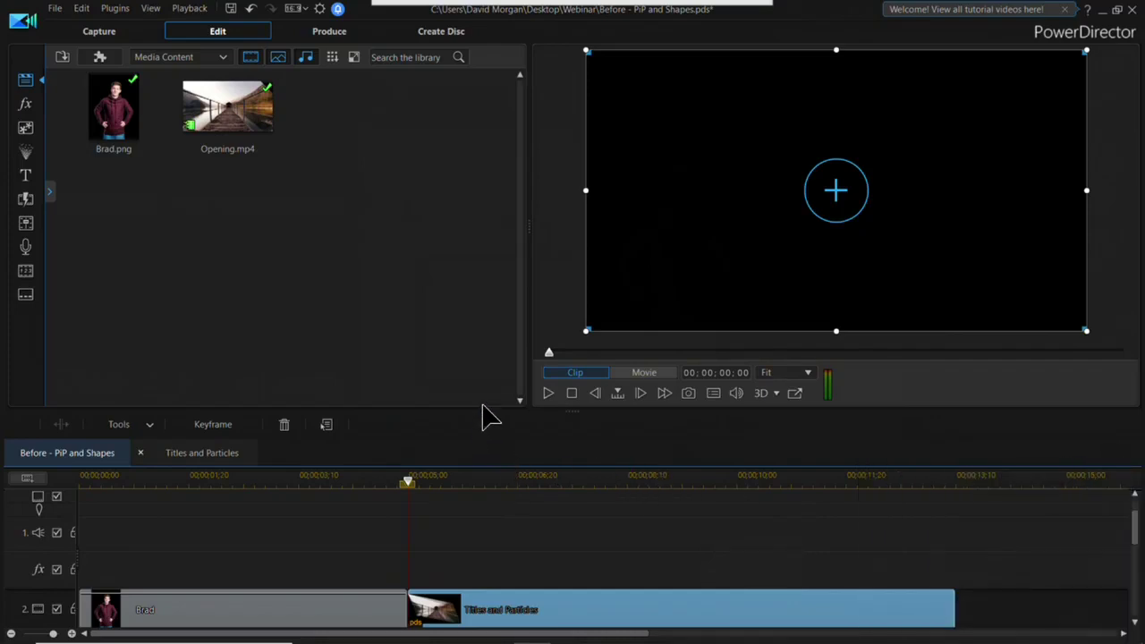
pyautogui.moveTo(483, 413); pyautogui.dragTo(485, 343)
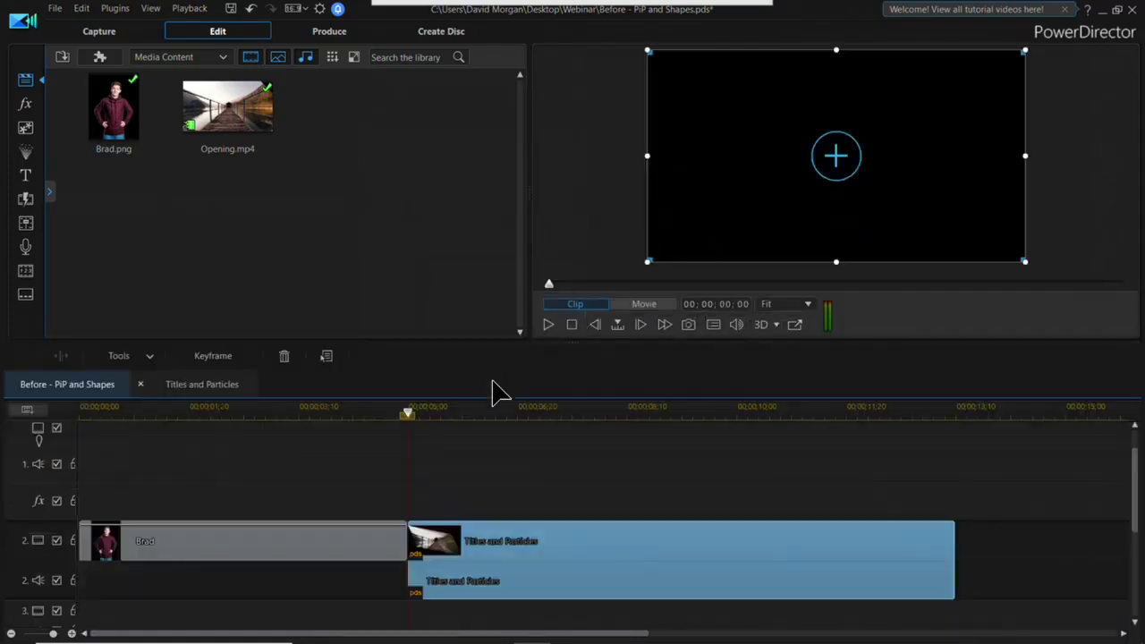
pyautogui.click(211, 392)
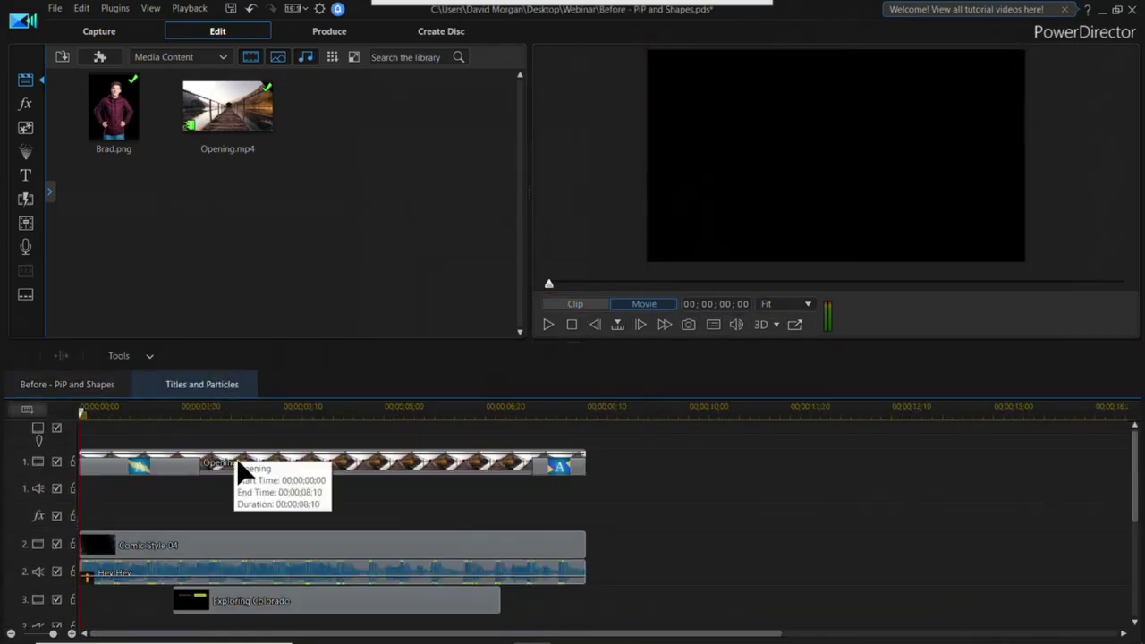
# Remove the transitions at the start and end of the Opening clip on track 1.
pyautogui.click(148, 472)
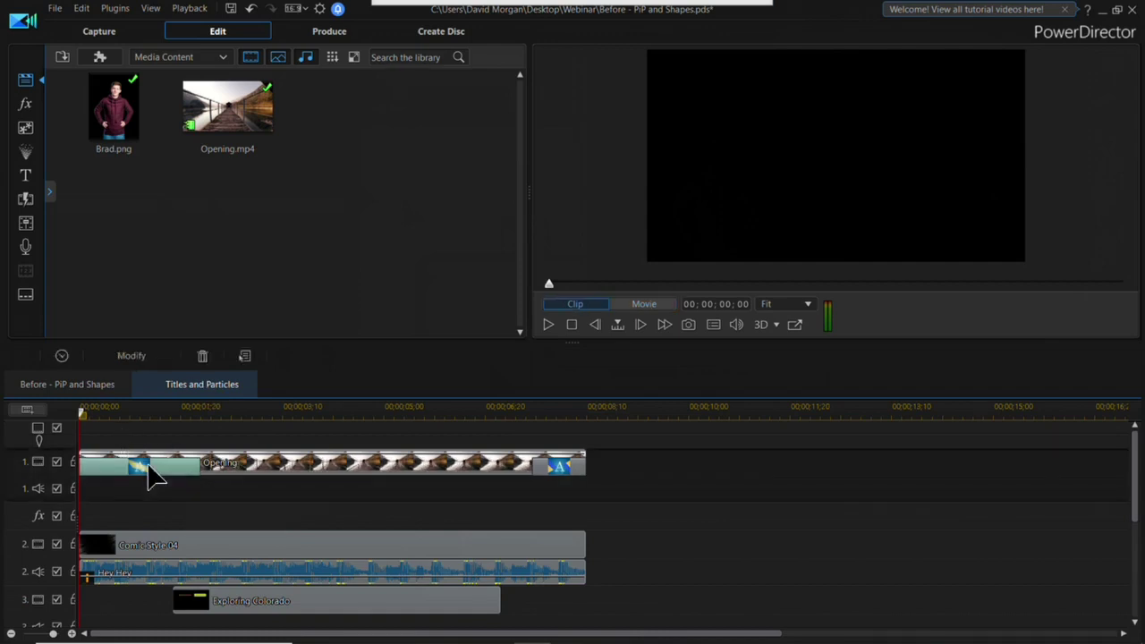
pyautogui.click(150, 474)
pyautogui.click(565, 467)
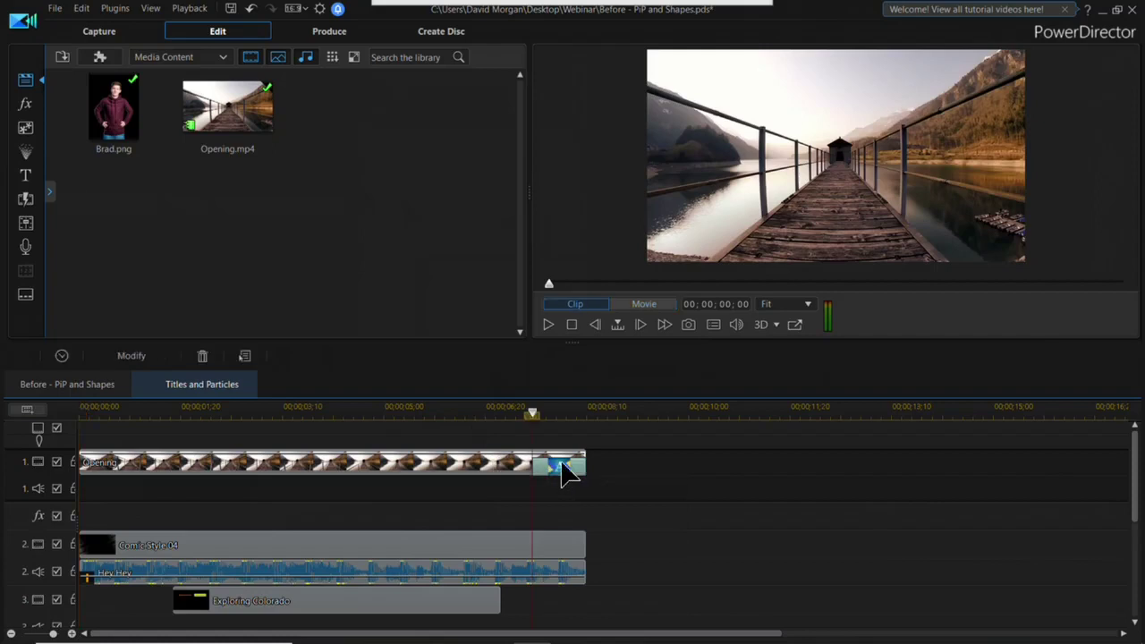
pyautogui.click(566, 469)
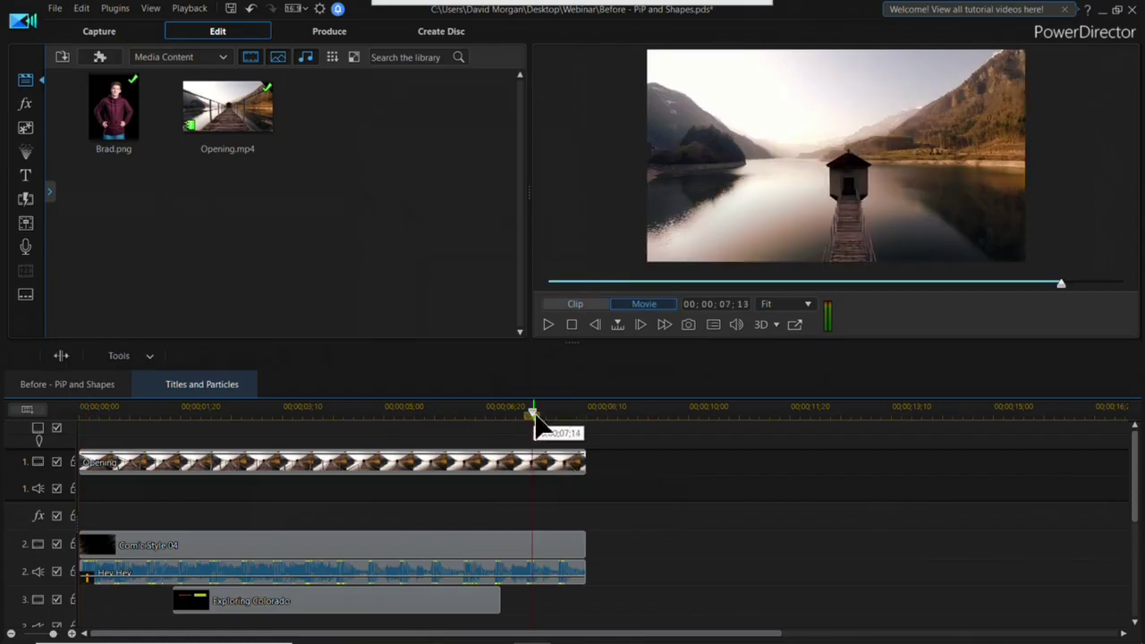
# In the Before - PiP and Shapes timeline, move the nested Titles and Particles clip to the start of track 3.
pyautogui.moveTo(537, 417); pyautogui.dragTo(130, 449)
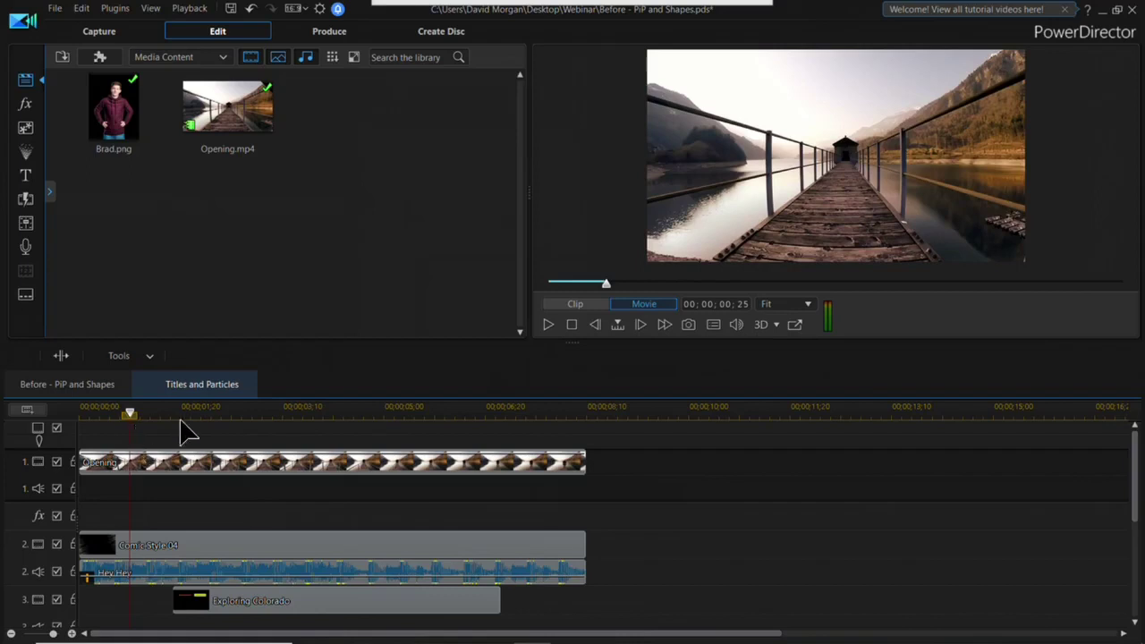
pyautogui.moveTo(133, 417); pyautogui.dragTo(103, 417)
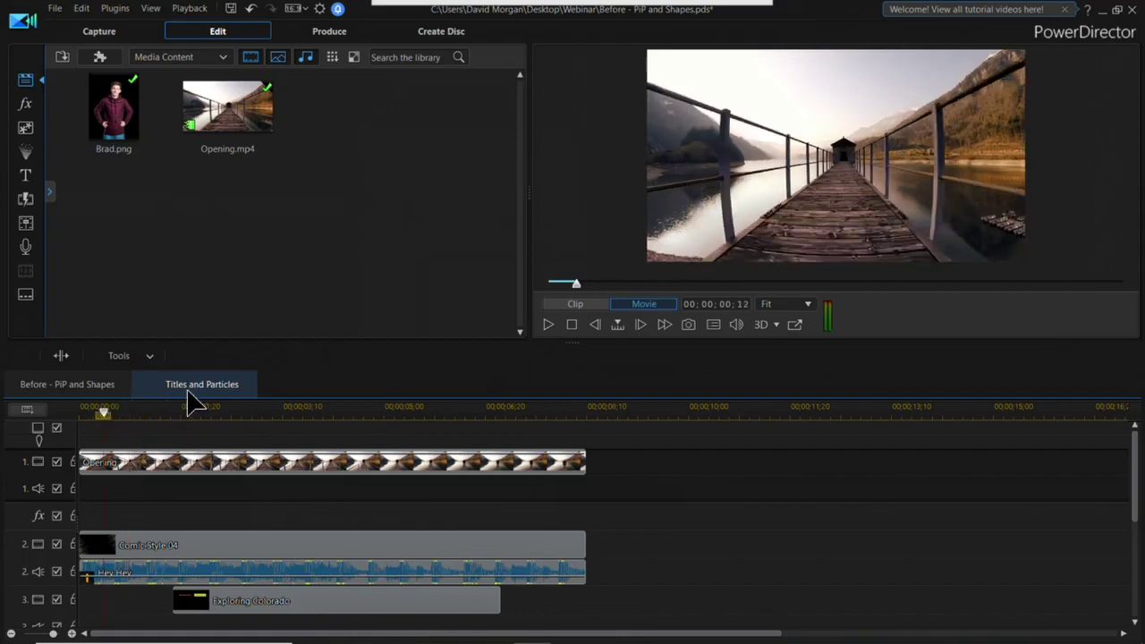
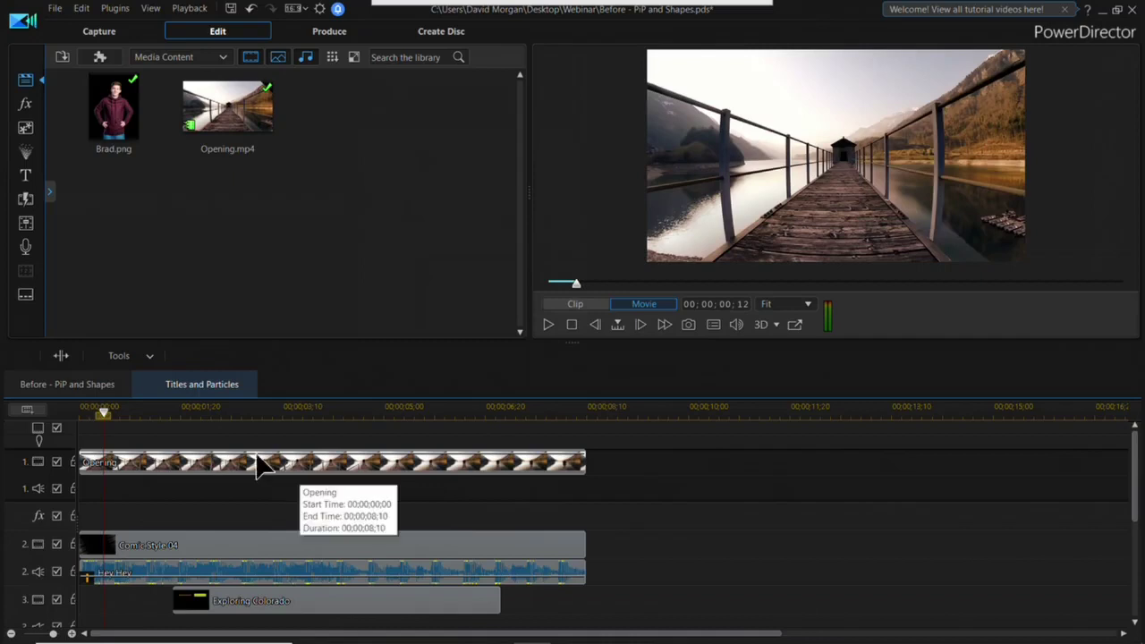
pyautogui.click(93, 384)
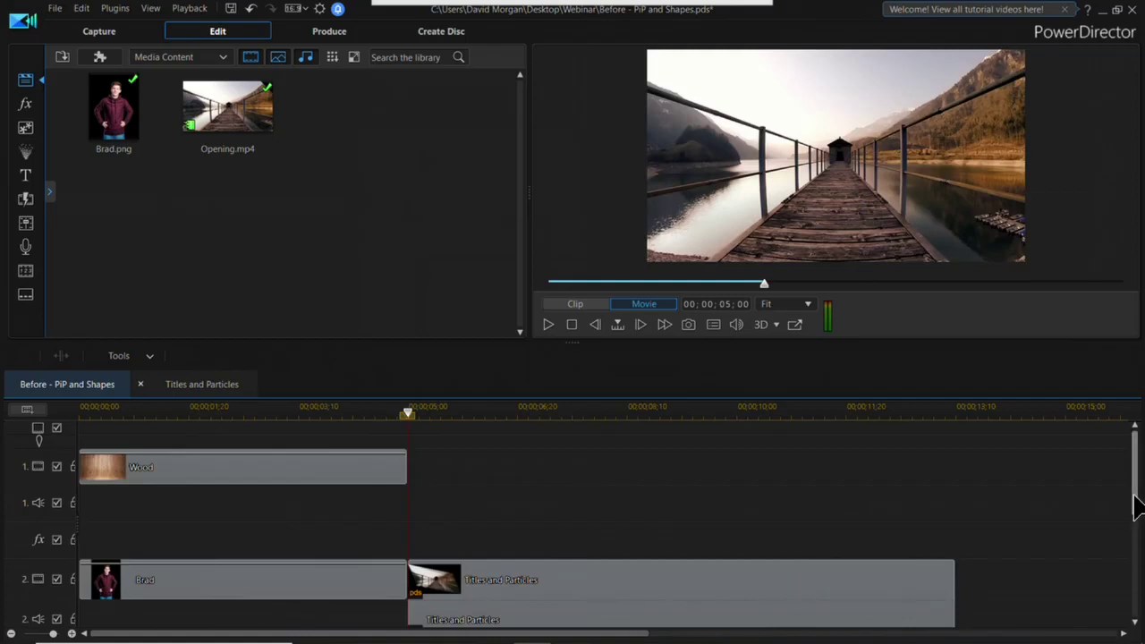
pyautogui.scroll(-3, 1125, 532)
pyautogui.moveTo(593, 499); pyautogui.dragTo(232, 577)
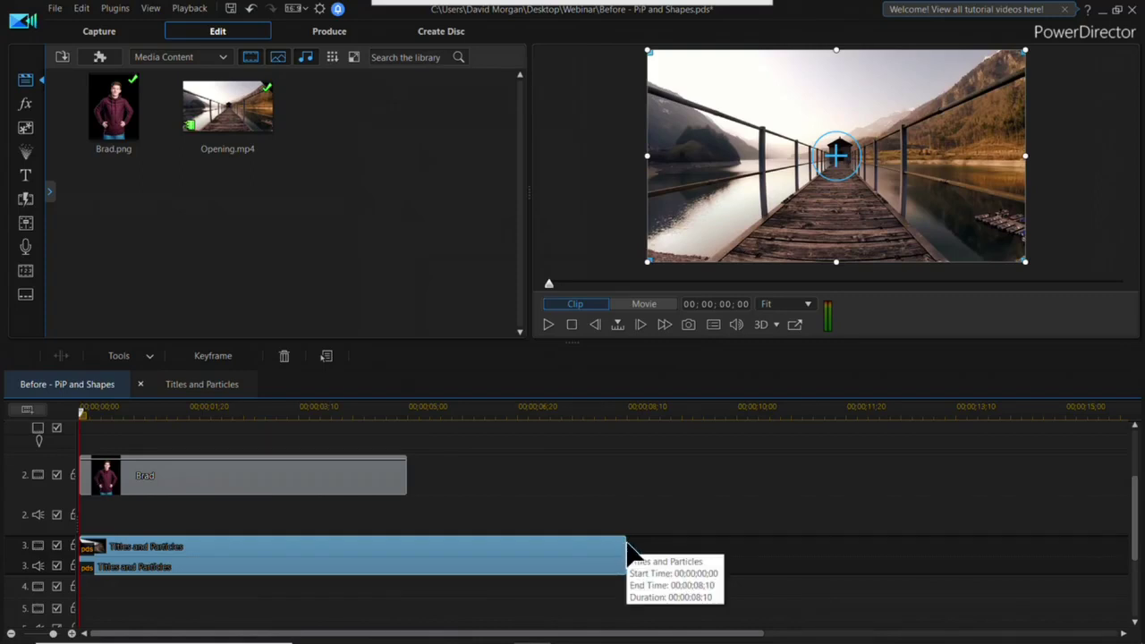
pyautogui.keyDown('ctrl'); pyautogui.click(624, 551); pyautogui.keyUp('ctrl')
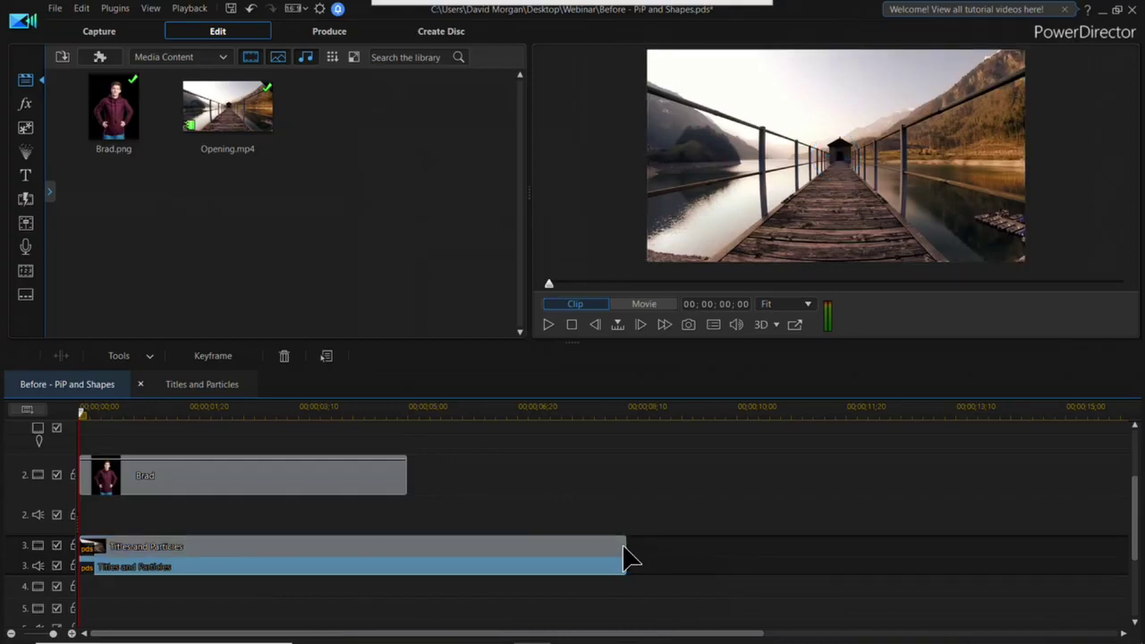
pyautogui.keyDown('ctrl'); pyautogui.click(627, 546); pyautogui.keyUp('ctrl')
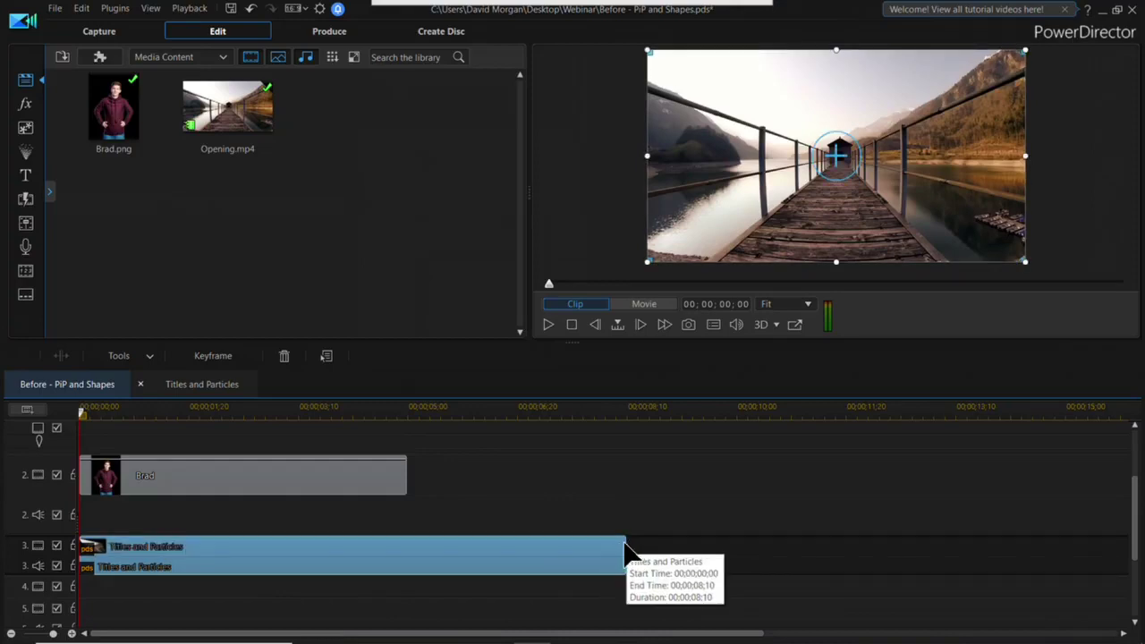
pyautogui.keyDown('ctrl'); pyautogui.click(624, 550); pyautogui.keyUp('ctrl')
pyautogui.keyDown('ctrl'); pyautogui.click(630, 553); pyautogui.keyUp('ctrl')
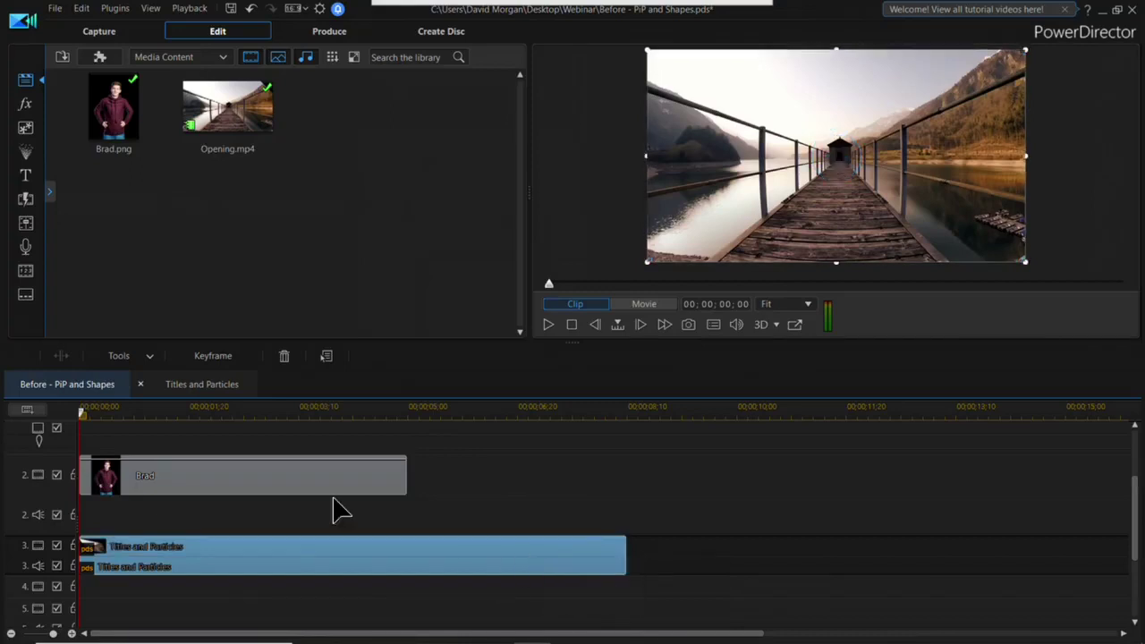
# Extend the portrait clip on track 2 and the Wood background on track 1 to 00;00;08;10, matching the nested clip's end.
pyautogui.click(402, 479)
pyautogui.moveTo(408, 483); pyautogui.dragTo(632, 483)
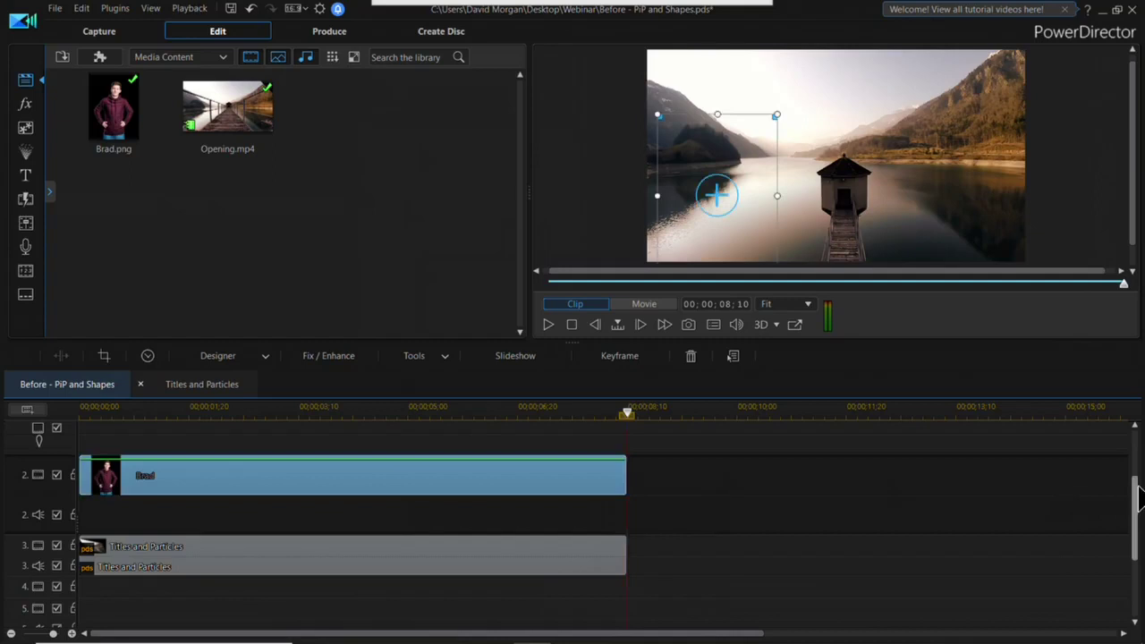
pyautogui.moveTo(1142, 505); pyautogui.dragTo(1138, 438)
pyautogui.click(403, 474)
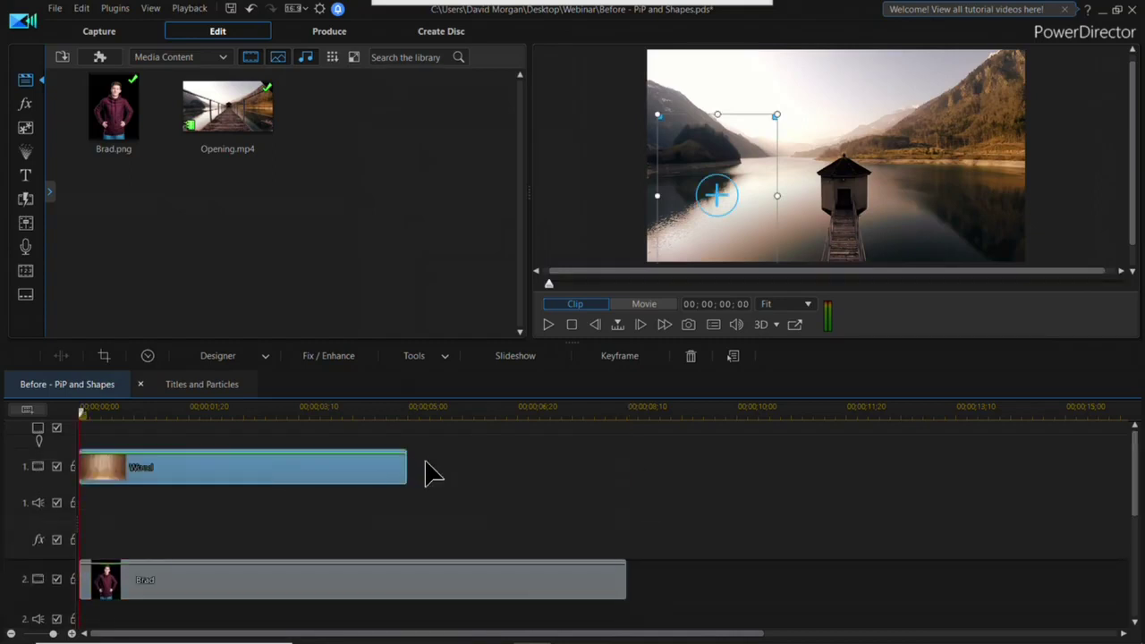
pyautogui.moveTo(409, 466); pyautogui.dragTo(630, 467)
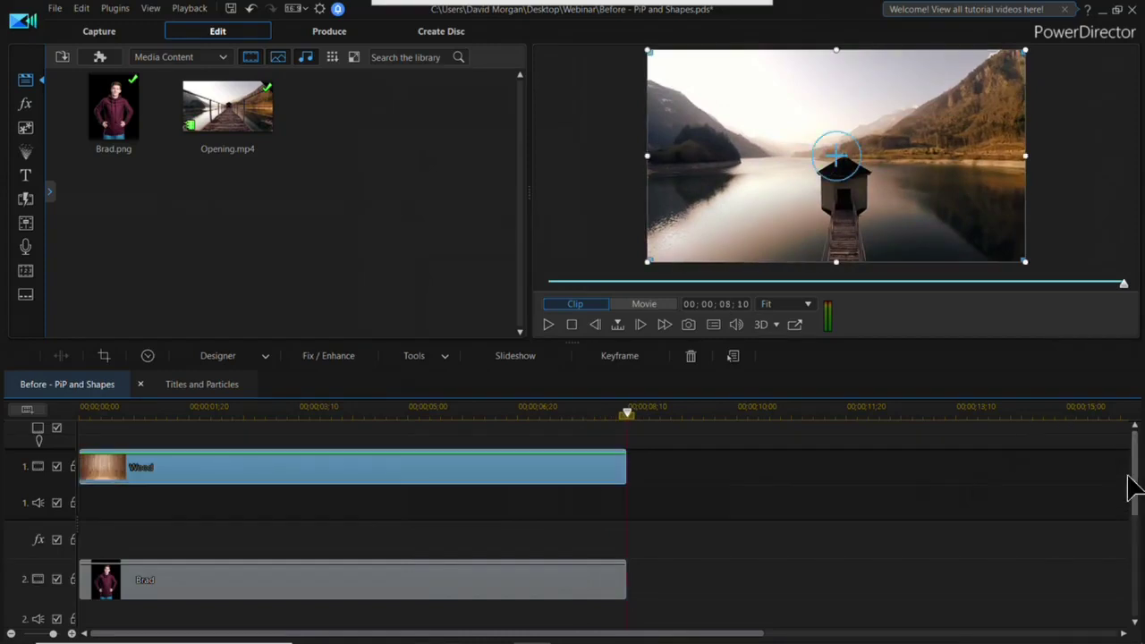
# Shrink the nested Titles and Particles clip to about half size and place it beside the man as a picture-in-picture.
pyautogui.moveTo(1139, 457); pyautogui.dragTo(1138, 517)
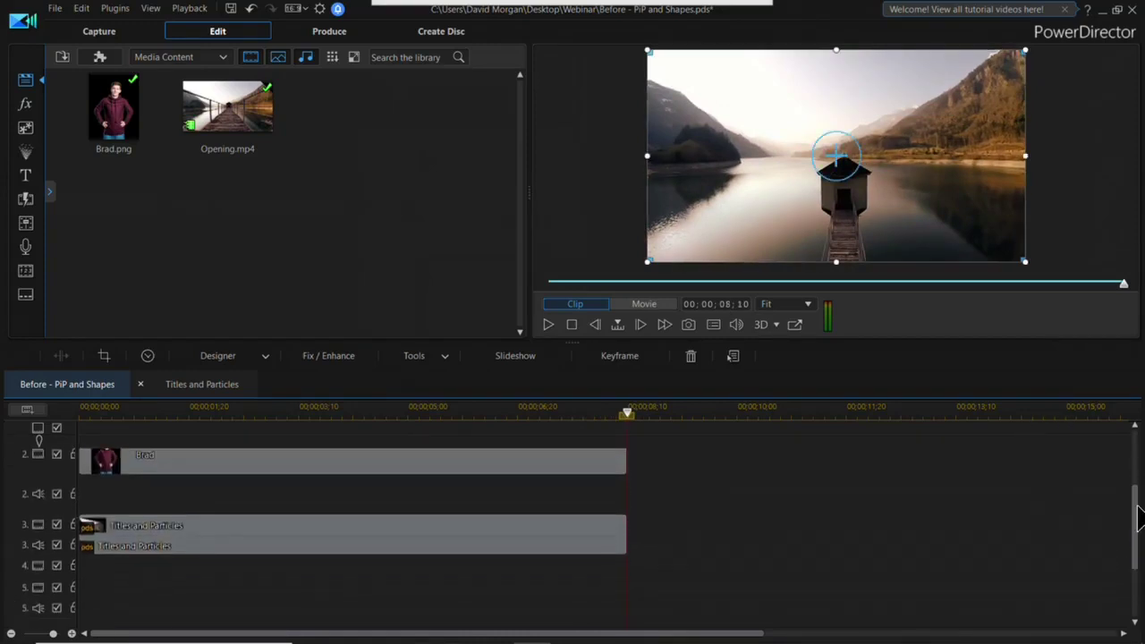
pyautogui.click(429, 554)
pyautogui.moveTo(649, 54); pyautogui.dragTo(856, 171)
pyautogui.moveTo(992, 248); pyautogui.dragTo(971, 190)
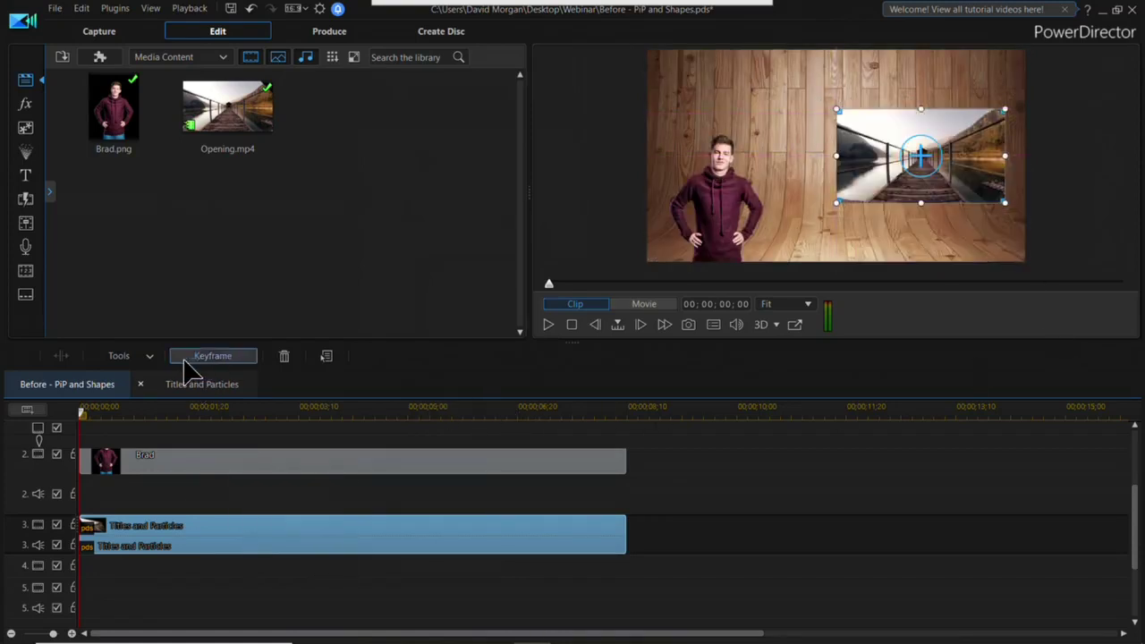
# Open the nested clip's keyframe settings, expand its clip attributes and try adjusting the rotation value.
pyautogui.click(150, 358)
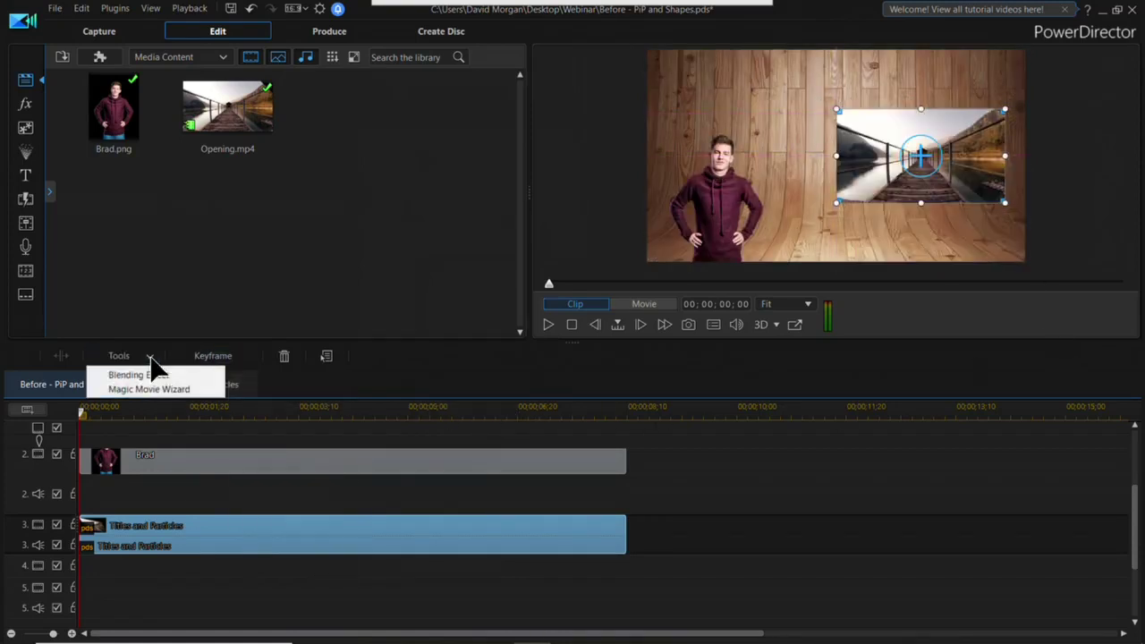
pyautogui.click(213, 360)
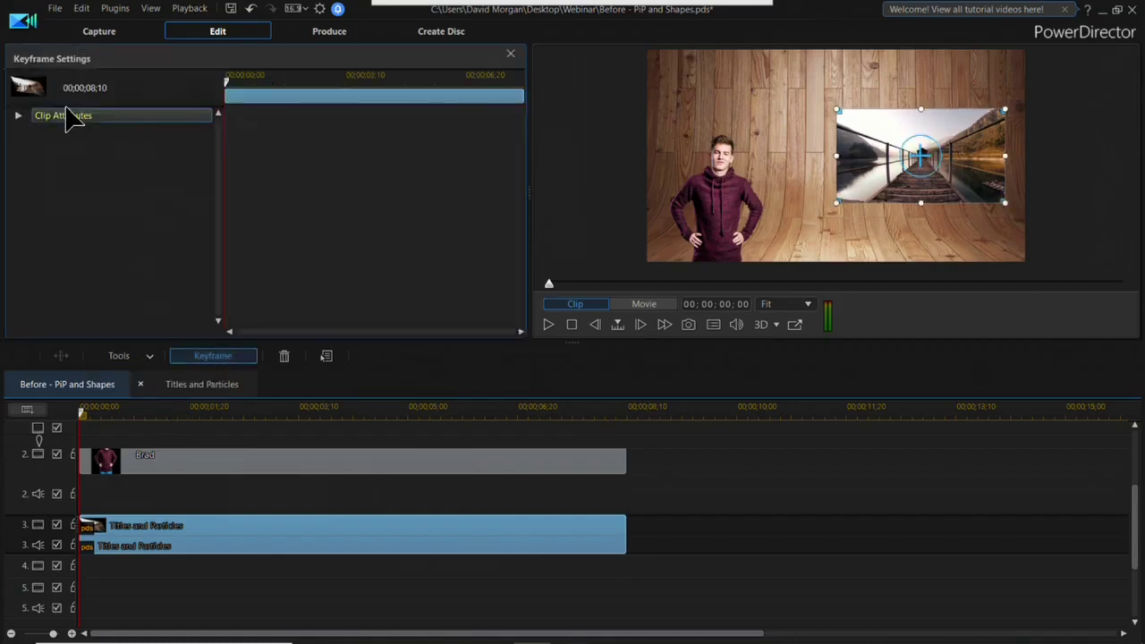
pyautogui.click(19, 116)
pyautogui.moveTo(218, 153); pyautogui.dragTo(210, 235)
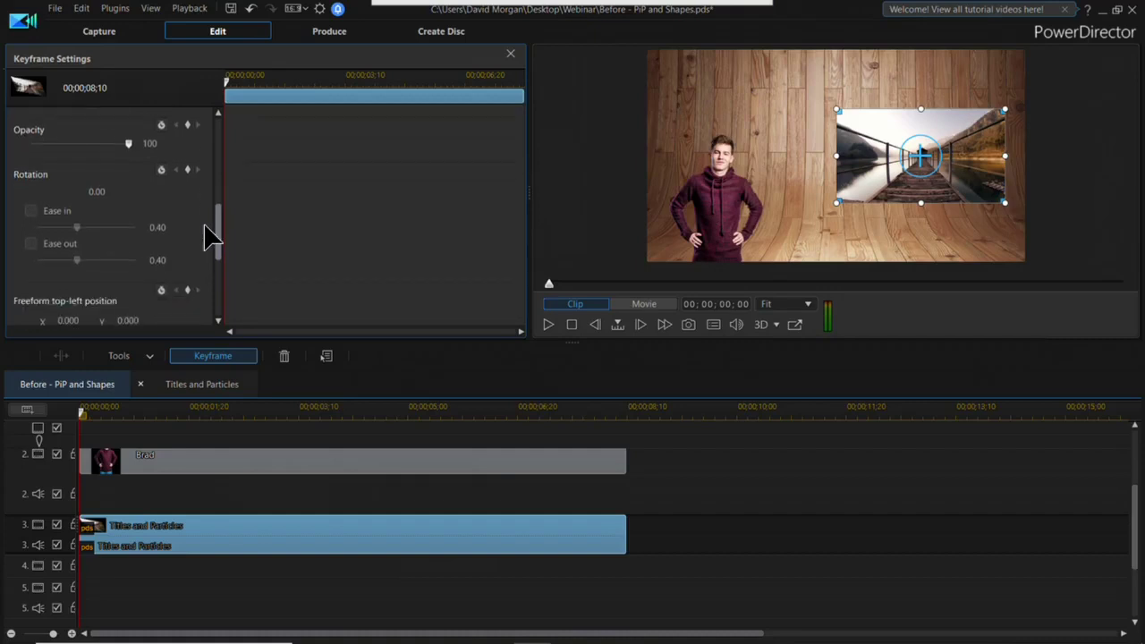
pyautogui.click(126, 183)
pyautogui.click(126, 183)
pyautogui.click(127, 182)
pyautogui.click(126, 186)
# Try adjusting the nested clip's freeform top-right position, setting its Y value to 0.008.
pyautogui.moveTo(226, 243); pyautogui.dragTo(221, 291)
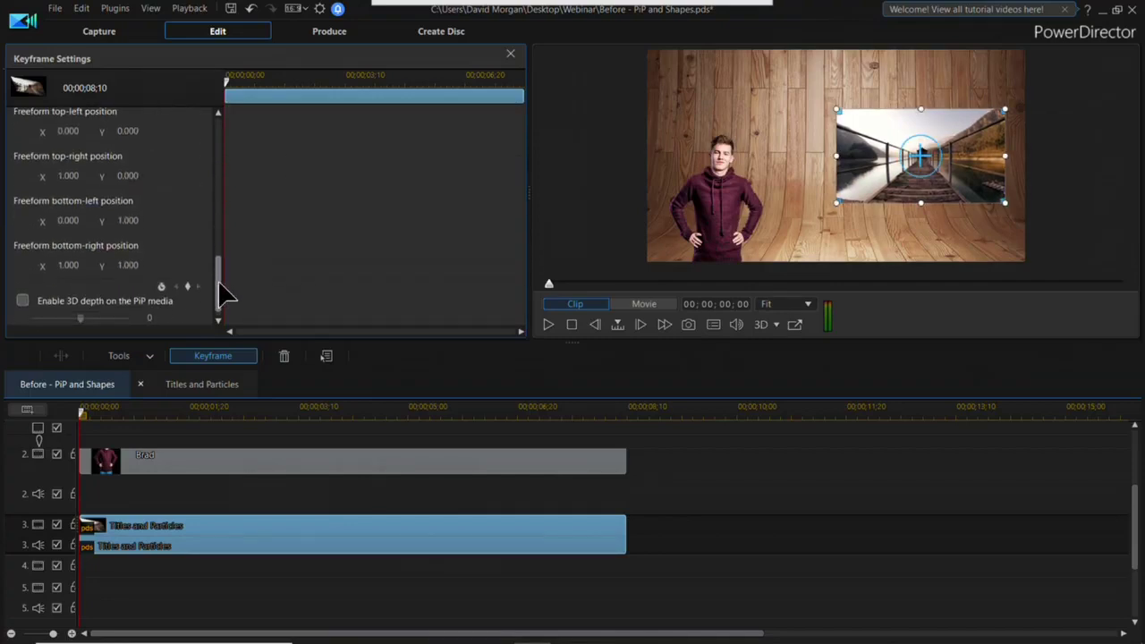
pyautogui.moveTo(64, 176); pyautogui.dragTo(40, 177)
pyautogui.click(93, 178)
pyautogui.click(89, 179)
pyautogui.click(93, 178)
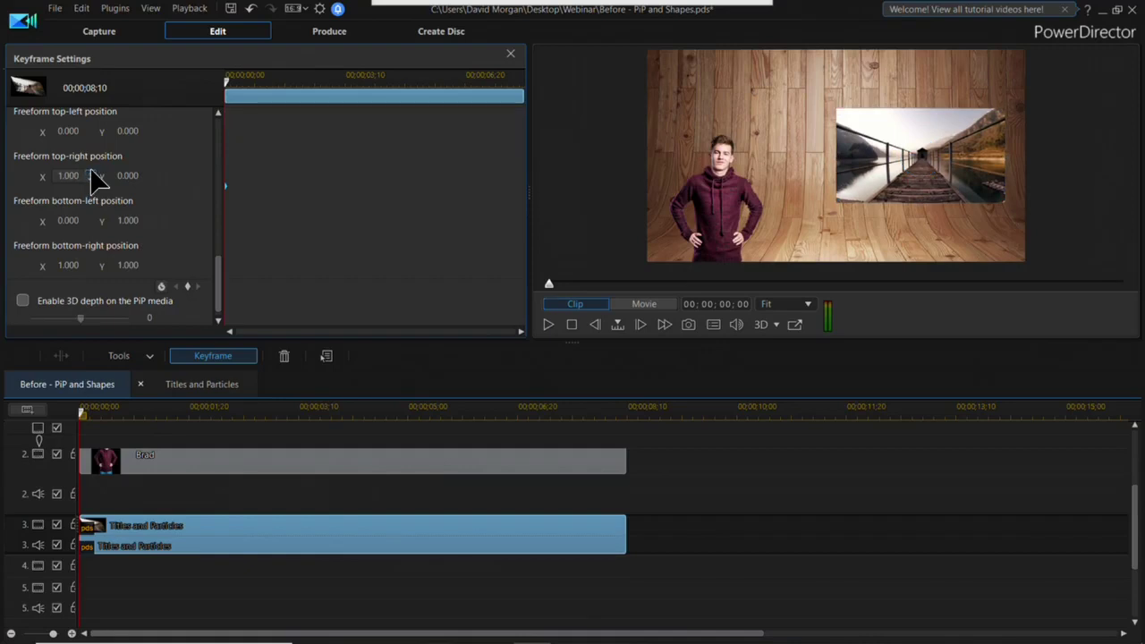
pyautogui.click(93, 178)
pyautogui.click(149, 172)
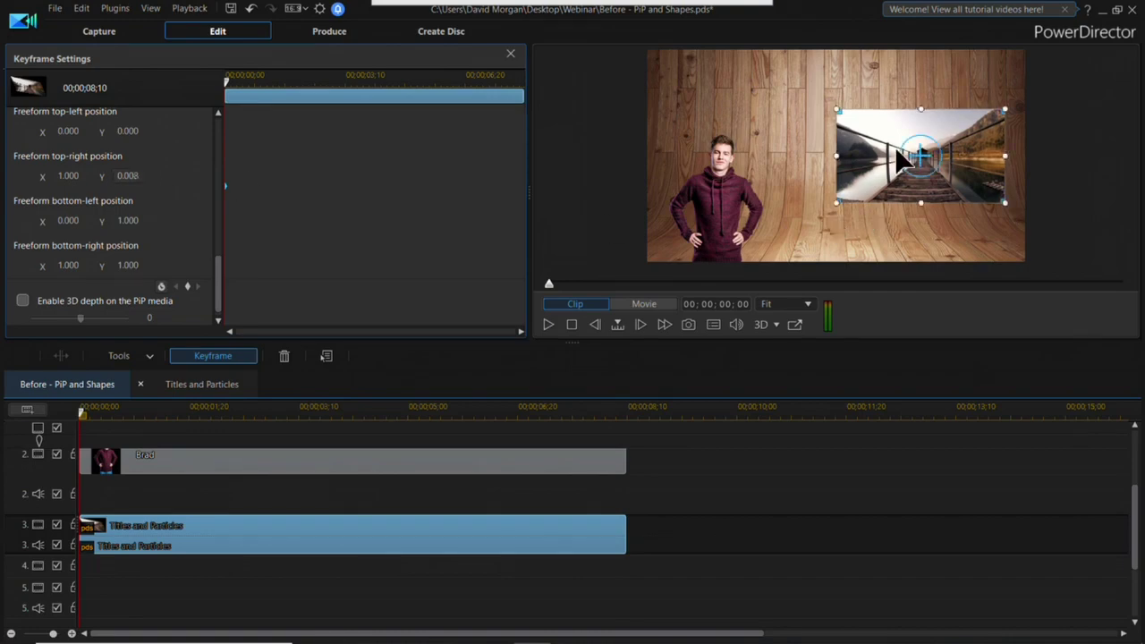
# Try distorting the picture-in-picture into a perspective shape by pulling its top-left, bottom-left and top-right corners inward.
pyautogui.moveTo(839, 111); pyautogui.dragTo(852, 131)
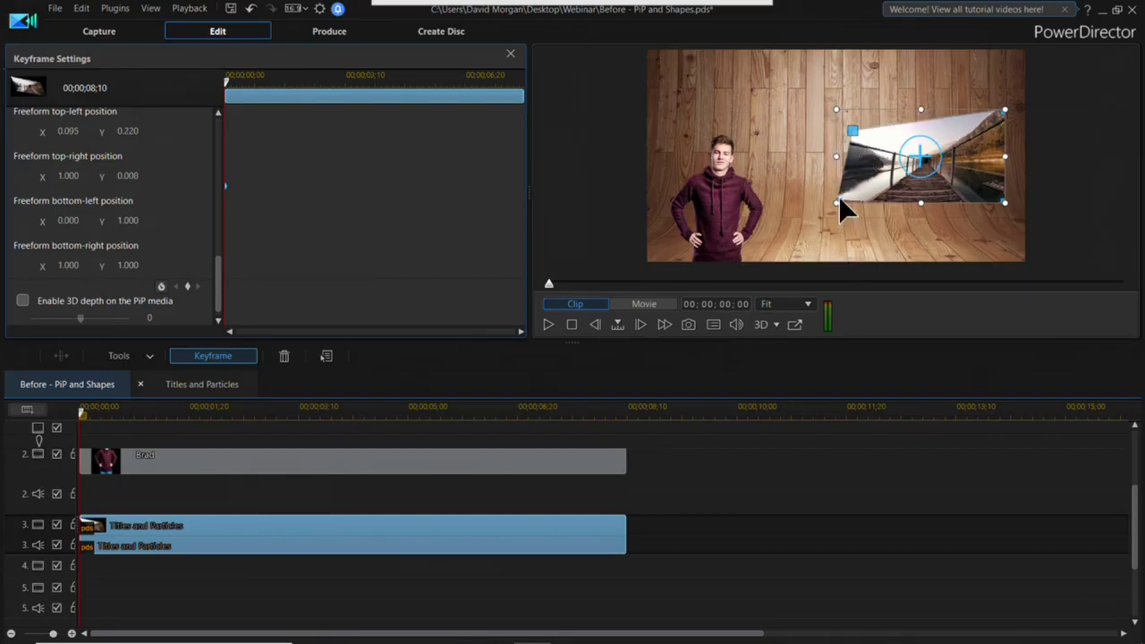
pyautogui.moveTo(839, 201); pyautogui.dragTo(884, 183)
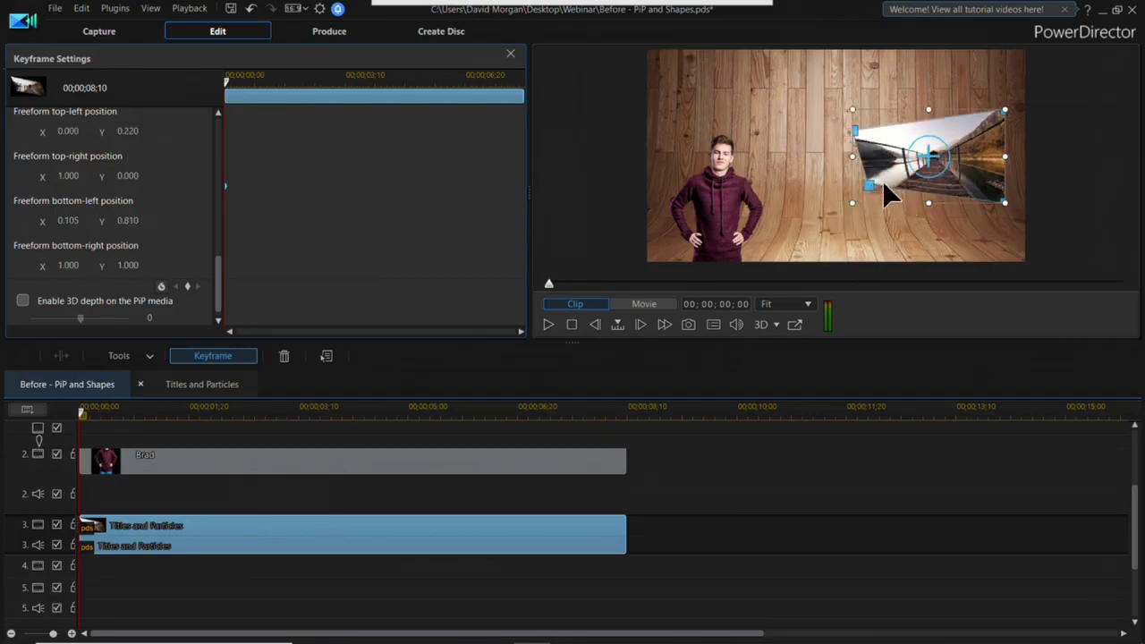
pyautogui.moveTo(1006, 112); pyautogui.dragTo(984, 133)
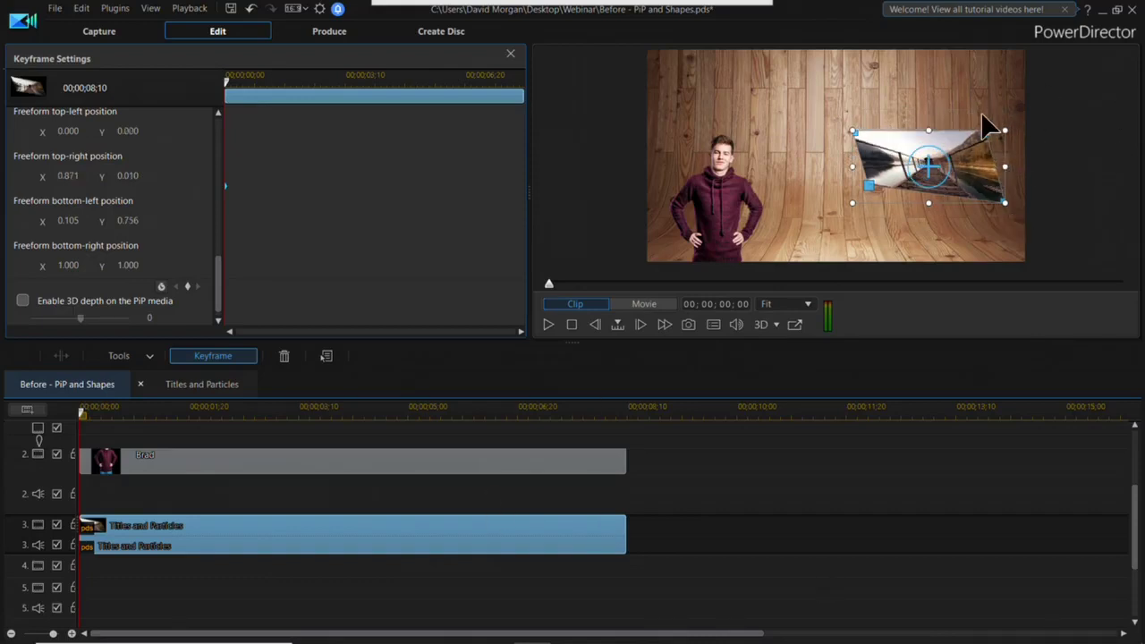
# Undo the freeform corner distortions on the nested clip.
pyautogui.hotkey('ctrl', 'z')
pyautogui.hotkey('ctrl', 'z')
pyautogui.hotkey('ctrl', 'z')
pyautogui.hotkey('ctrl', 'z')
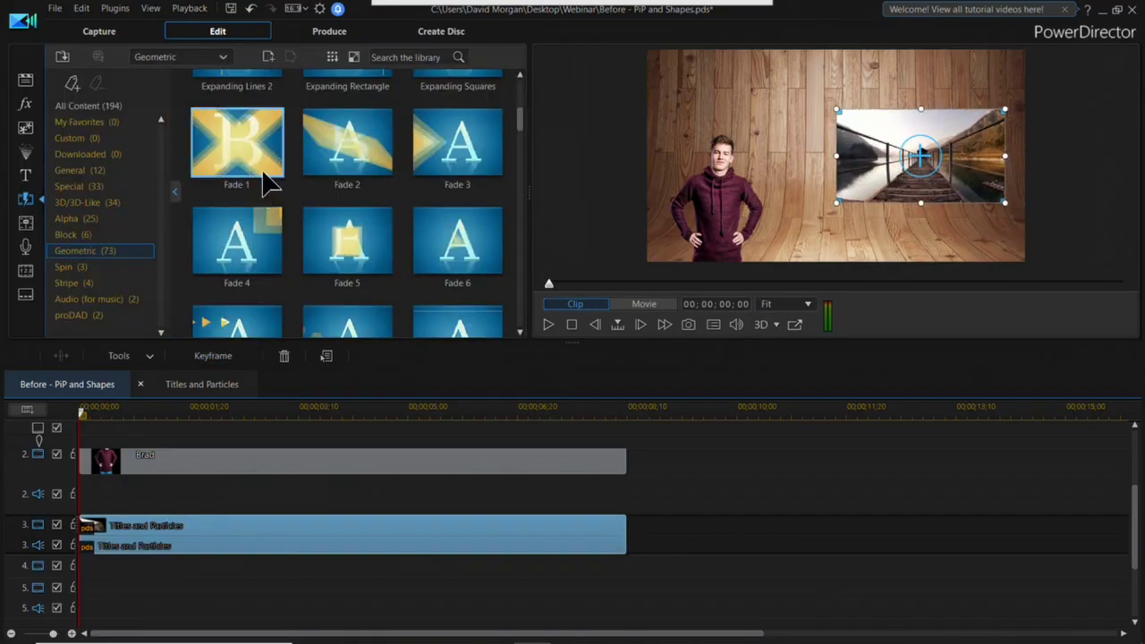
# Create a new shape object in the Shape Designer and change its type to the oval speech bubble.
pyautogui.click(26, 129)
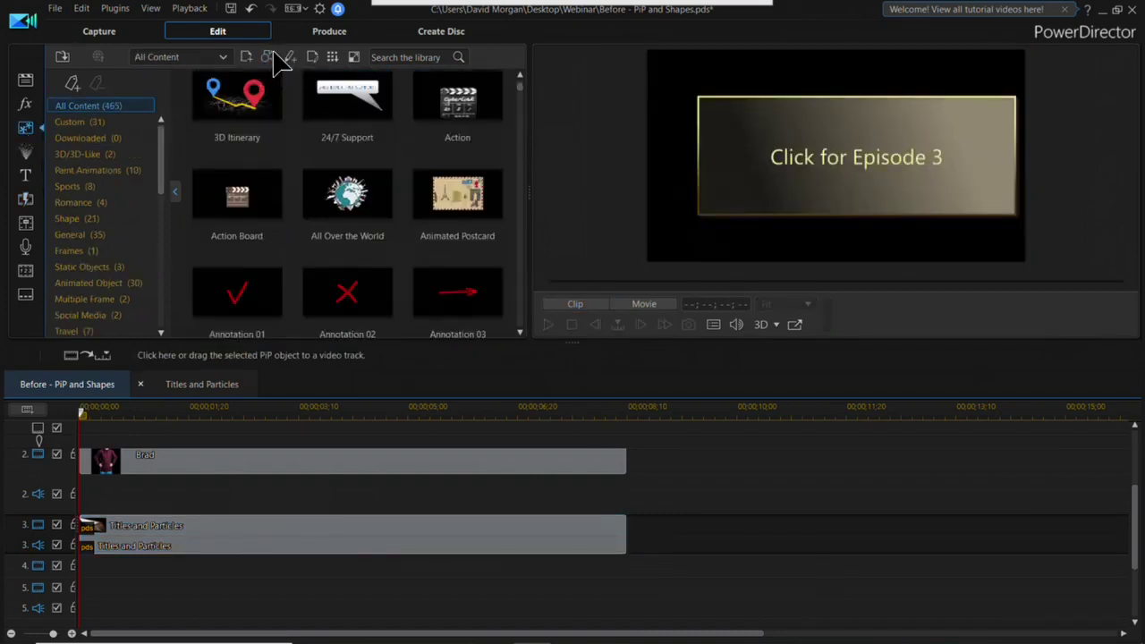
pyautogui.click(277, 56)
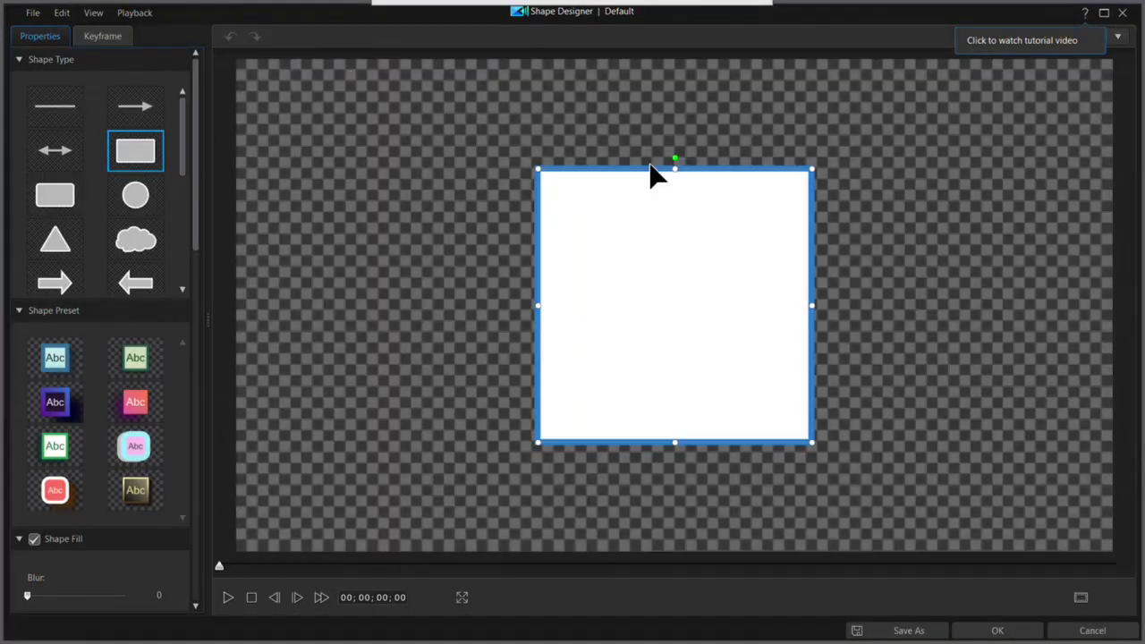
pyautogui.moveTo(179, 146); pyautogui.dragTo(197, 213)
pyautogui.scroll(-2, 135, 223)
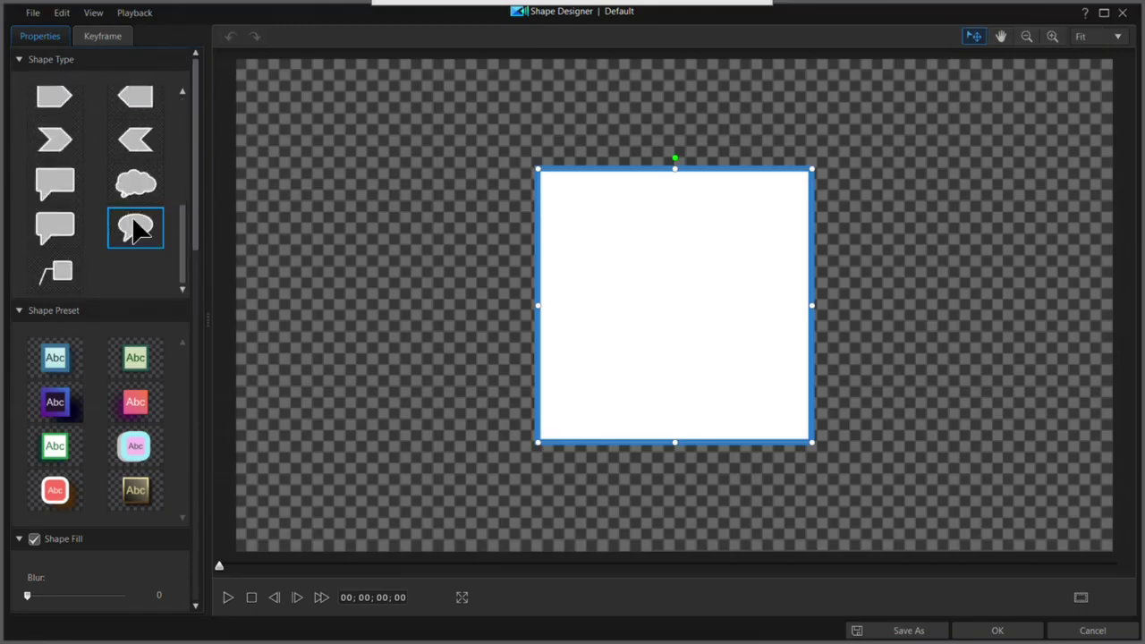
pyautogui.click(136, 234)
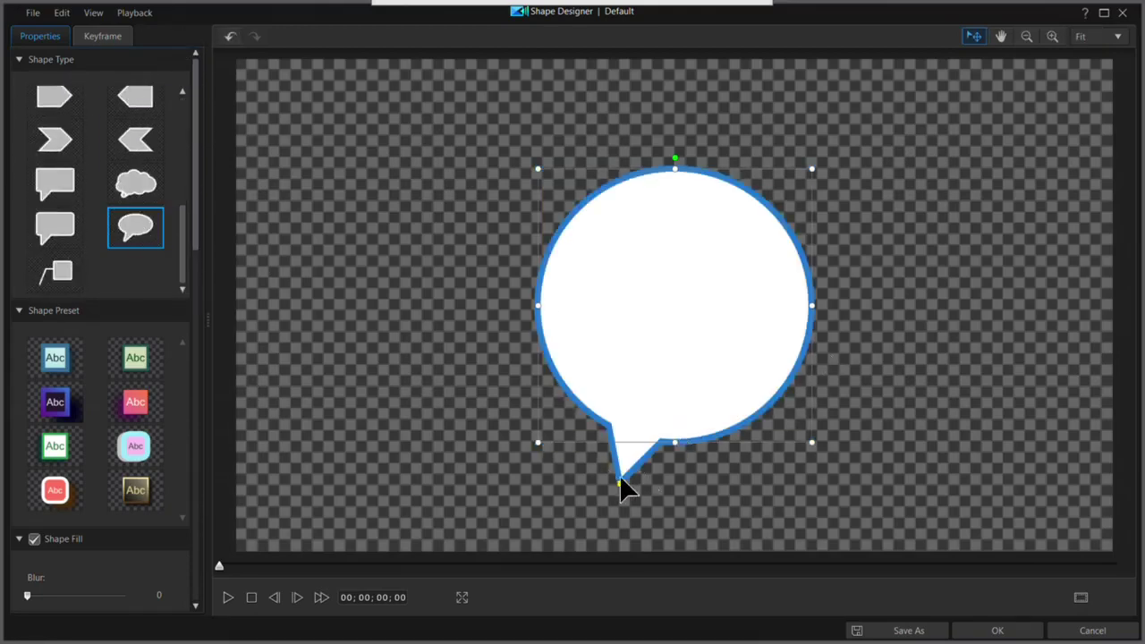
# Stretch the speech bubble's tail out toward the lower left and widen the bubble into a horizontal ellipse.
pyautogui.moveTo(621, 483); pyautogui.dragTo(496, 492)
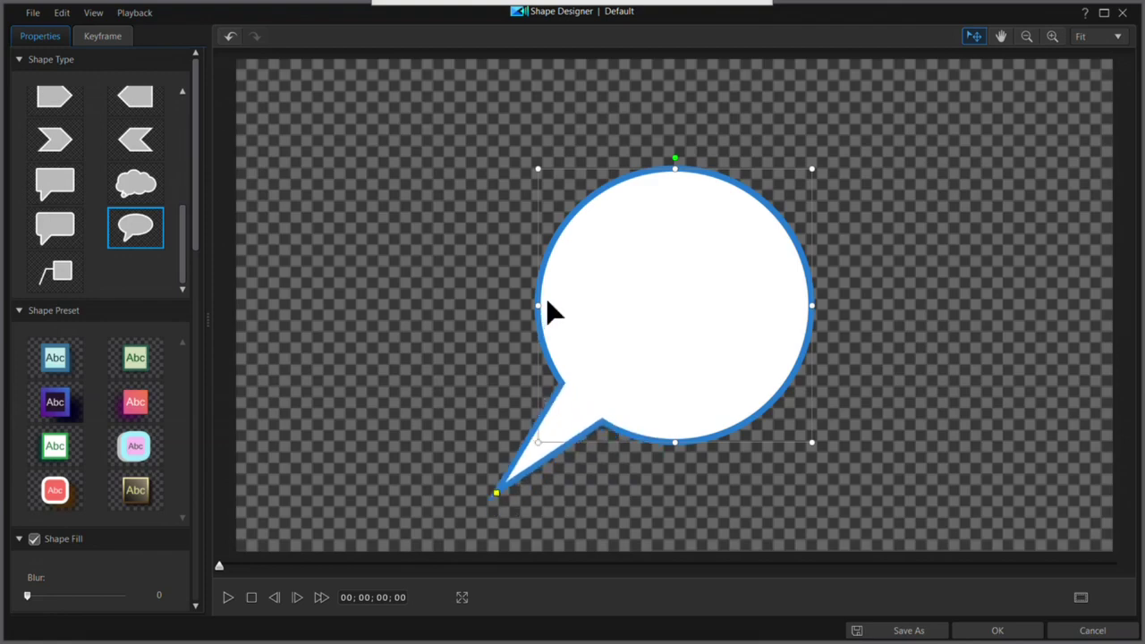
pyautogui.moveTo(537, 305); pyautogui.dragTo(355, 295)
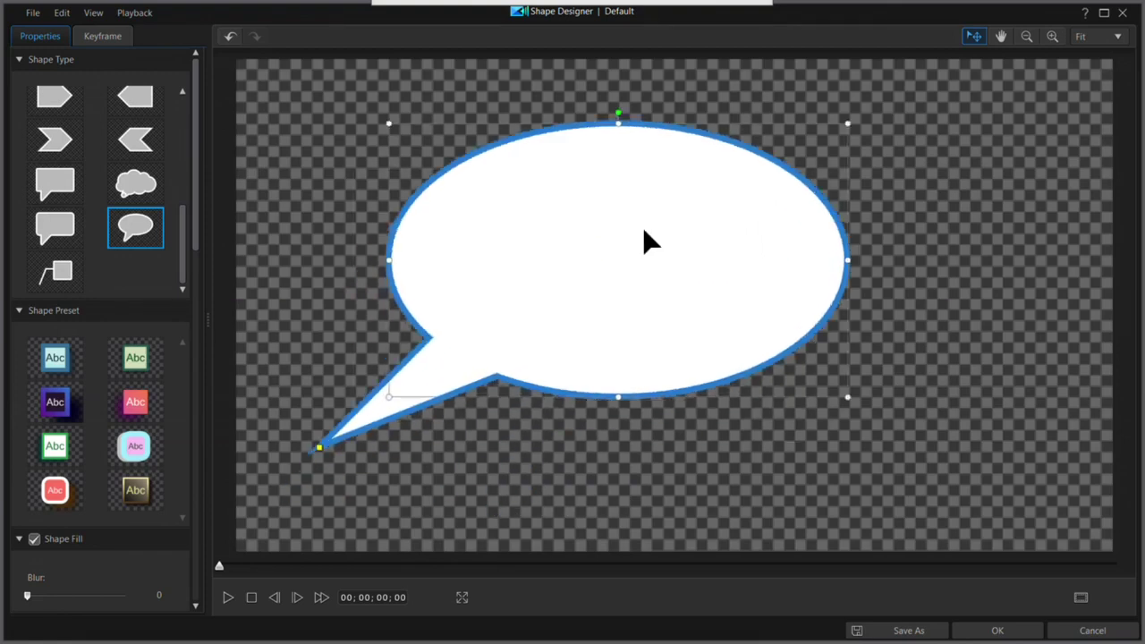
# Set the speech bubble's title text to "Where should I go next? Comment below.".
pyautogui.moveTo(199, 214); pyautogui.dragTo(205, 565)
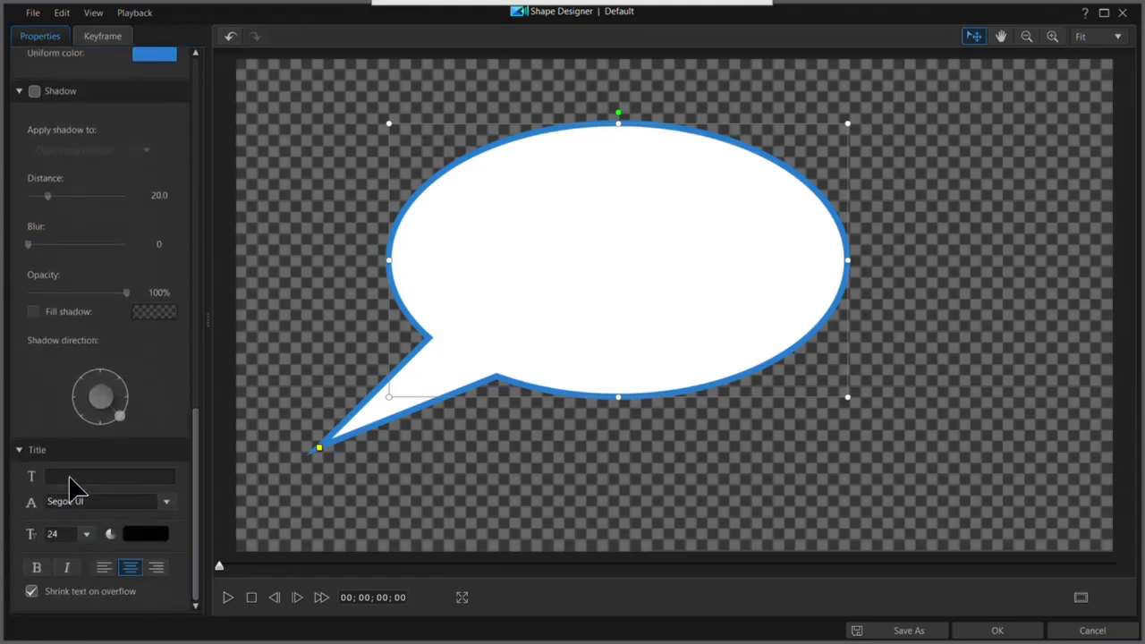
pyautogui.click(72, 478)
pyautogui.write('Wh')
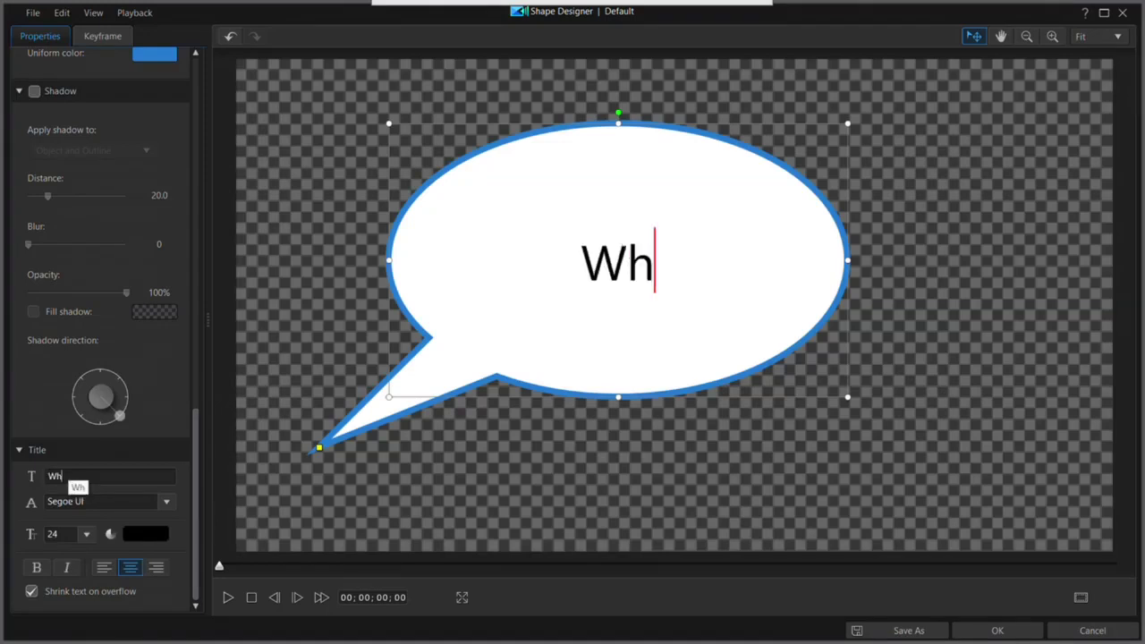
pyautogui.write('ere should I go')
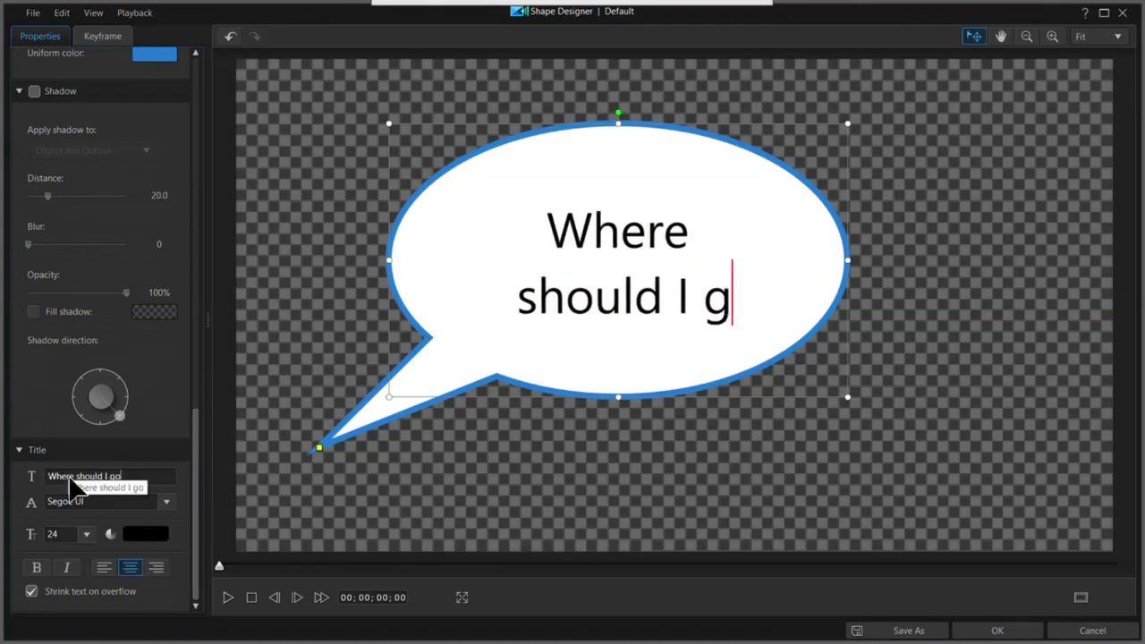
pyautogui.write(' next? ')
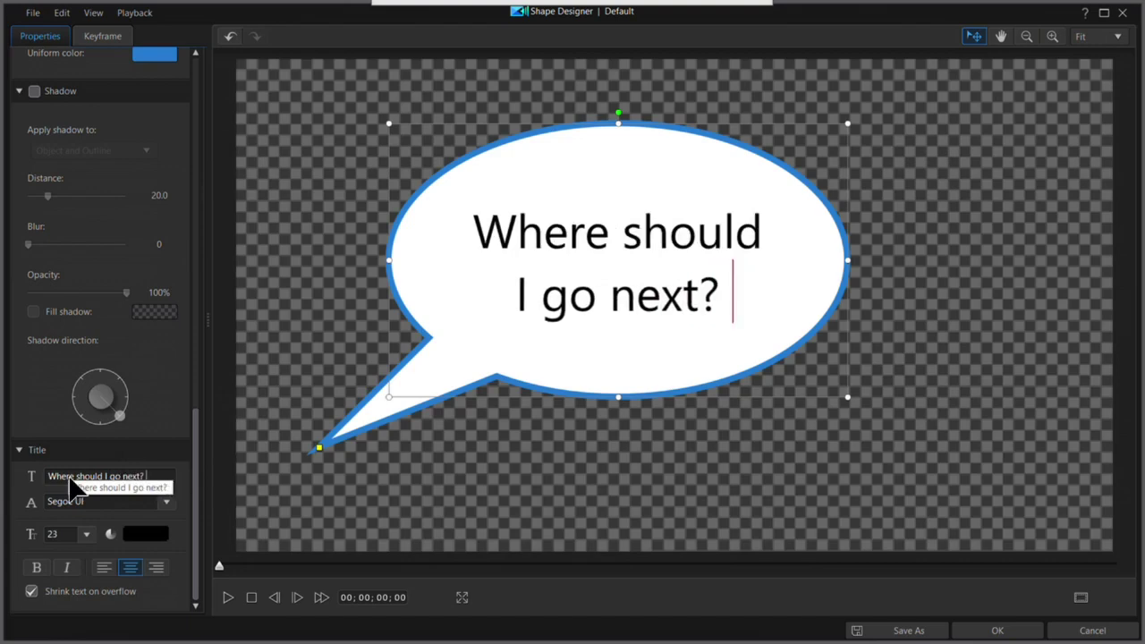
pyautogui.write('Comment below')
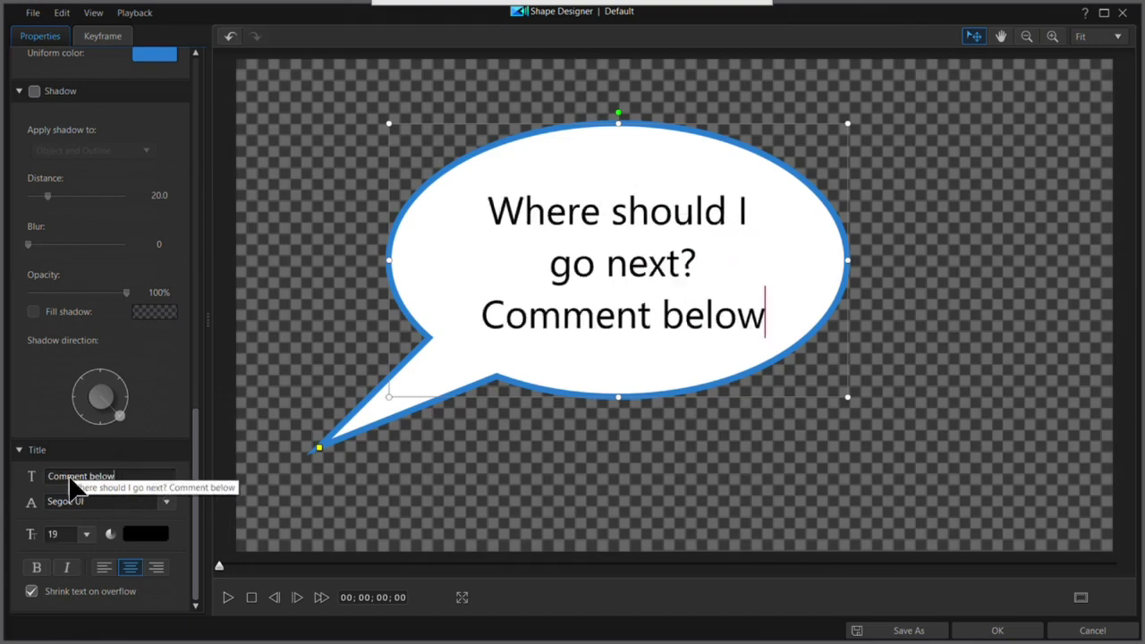
pyautogui.write('.')
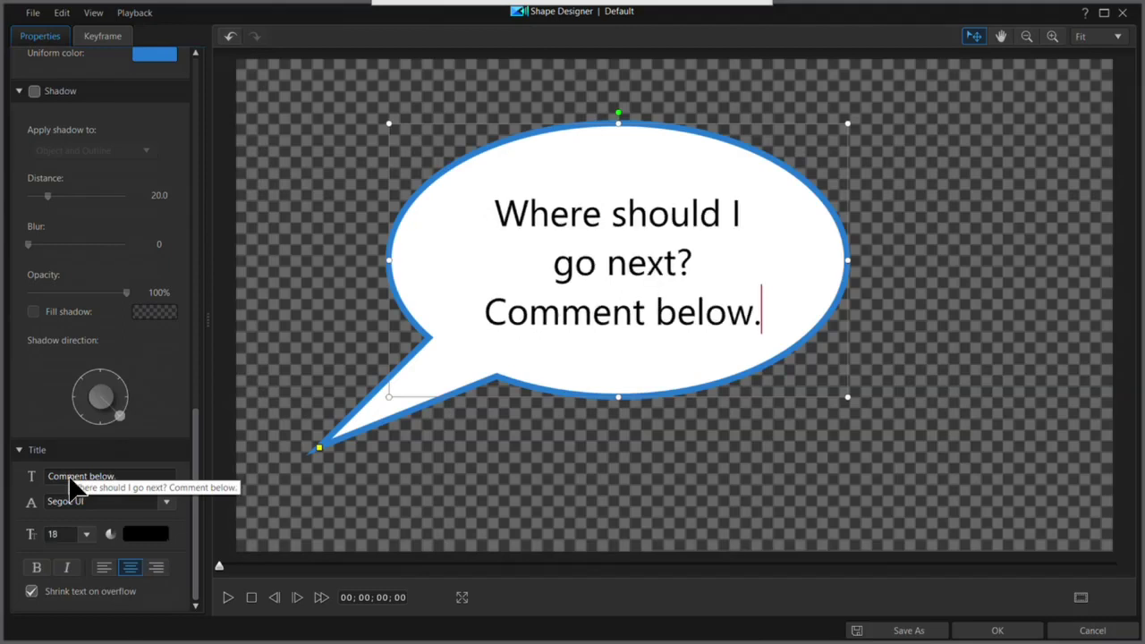
# Try the light green preset and the pink-to-orange gradient preset on the speech bubble.
pyautogui.moveTo(196, 437); pyautogui.dragTo(198, 159)
pyautogui.click(59, 184)
pyautogui.click(135, 183)
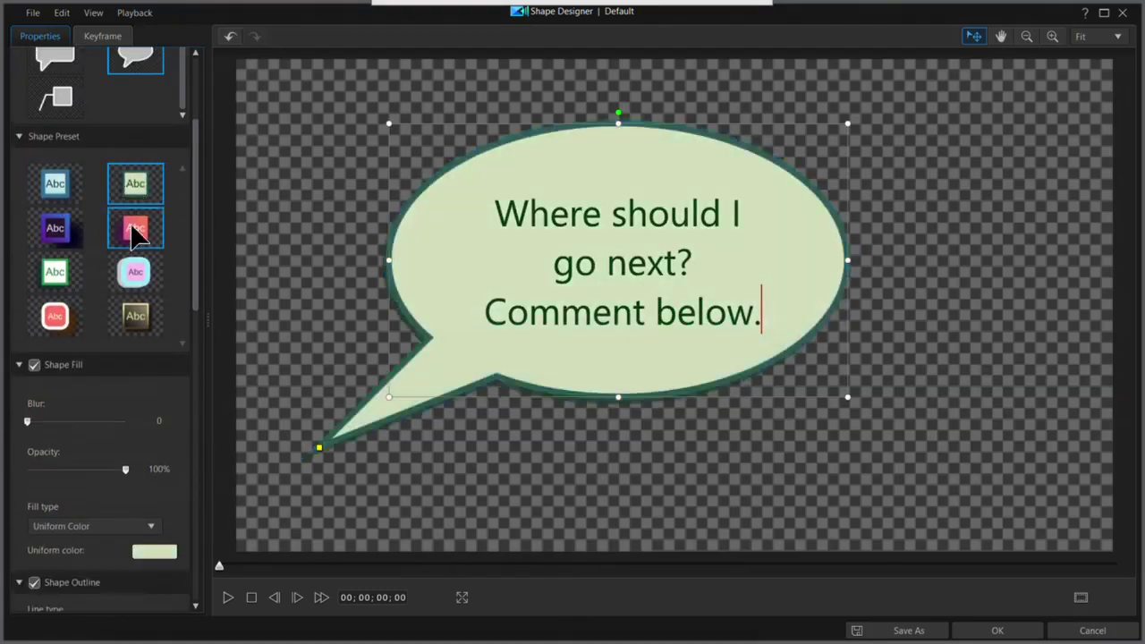
pyautogui.click(132, 233)
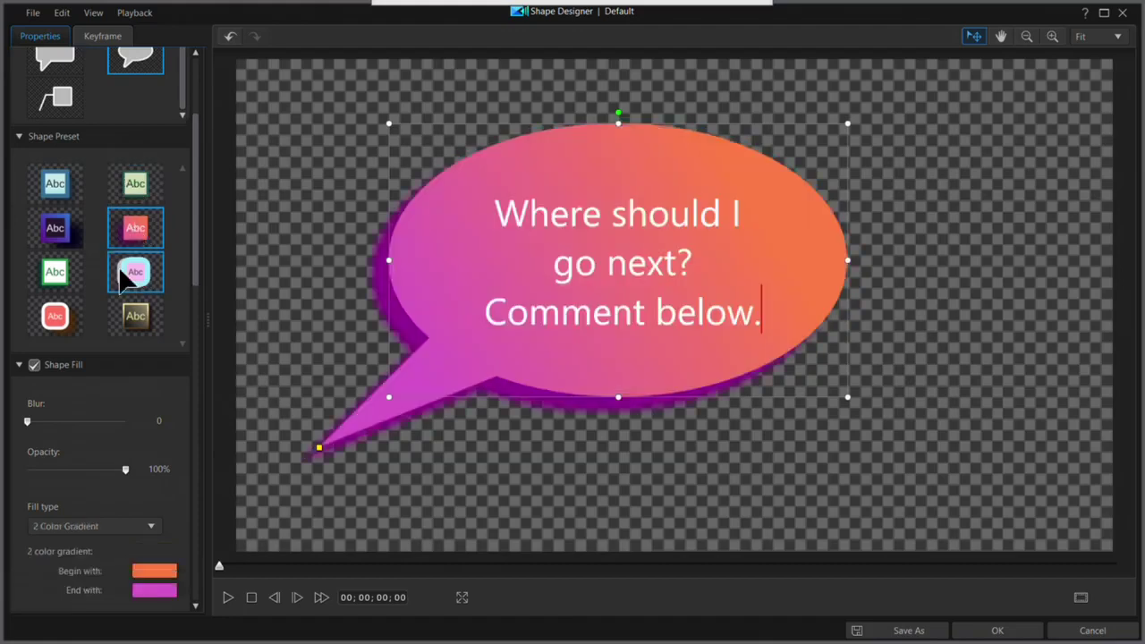
# Set the speech bubble's two-color gradient to begin with bright green and end with cyan.
pyautogui.click(157, 573)
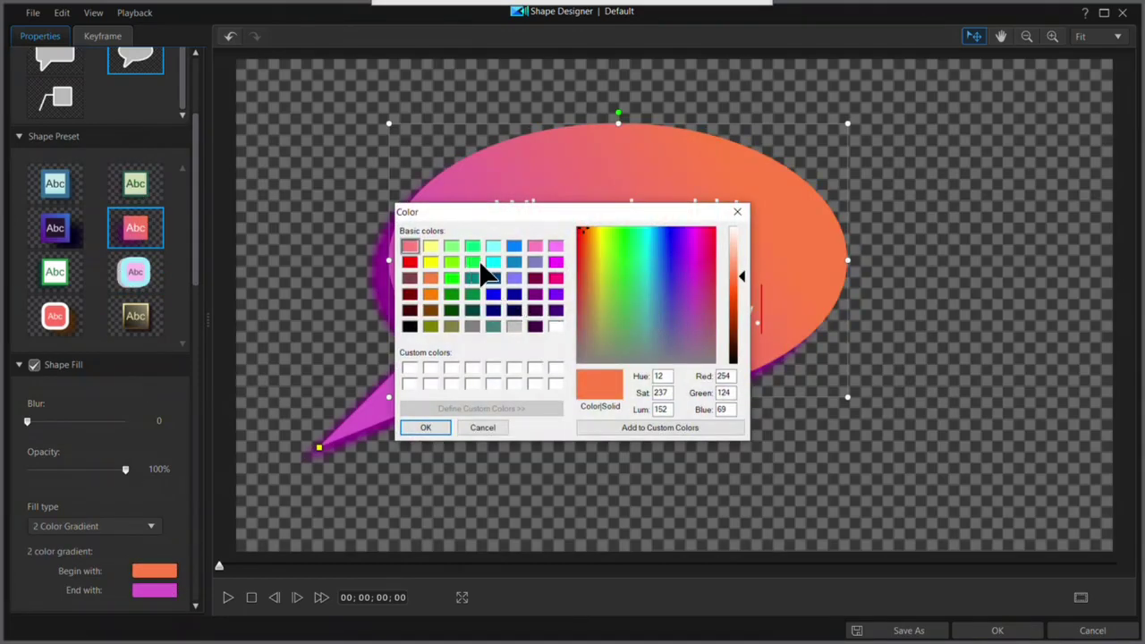
pyautogui.click(473, 263)
pyautogui.click(427, 427)
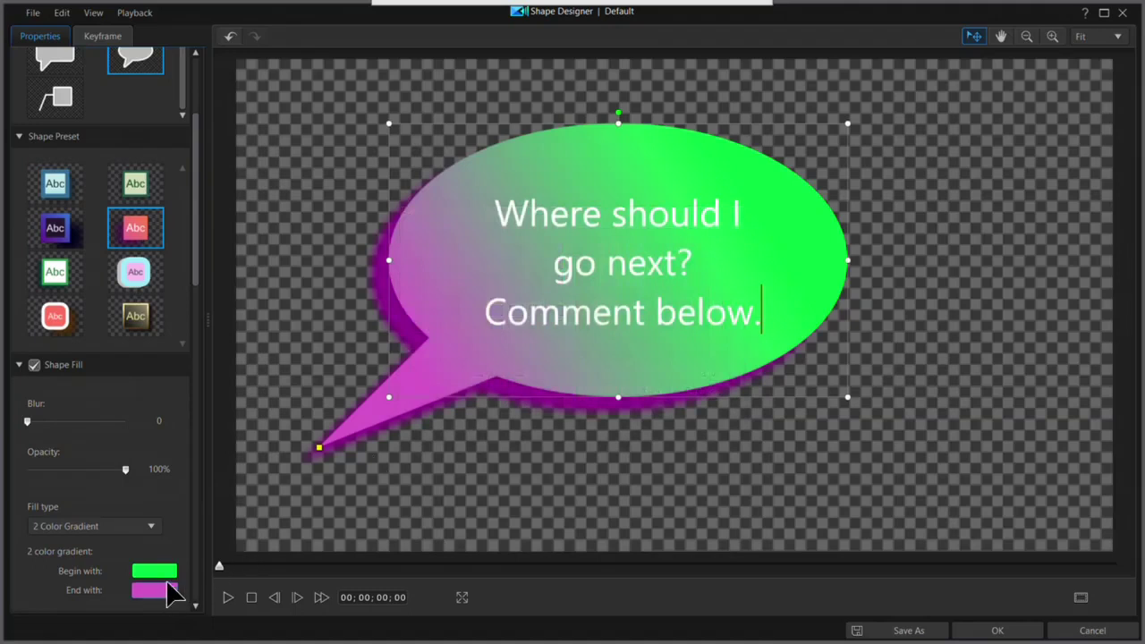
pyautogui.click(153, 590)
pyautogui.click(494, 262)
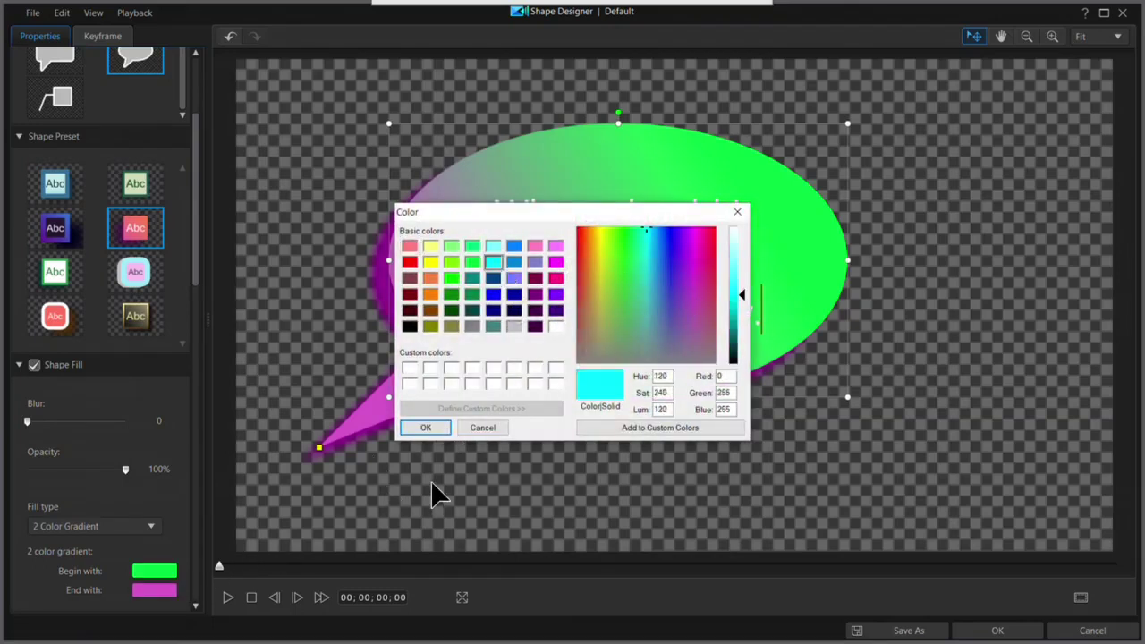
pyautogui.click(427, 428)
# Change the speech bubble's fill type from two-color gradient to Uniform Color.
pyautogui.moveTo(200, 248); pyautogui.dragTo(213, 332)
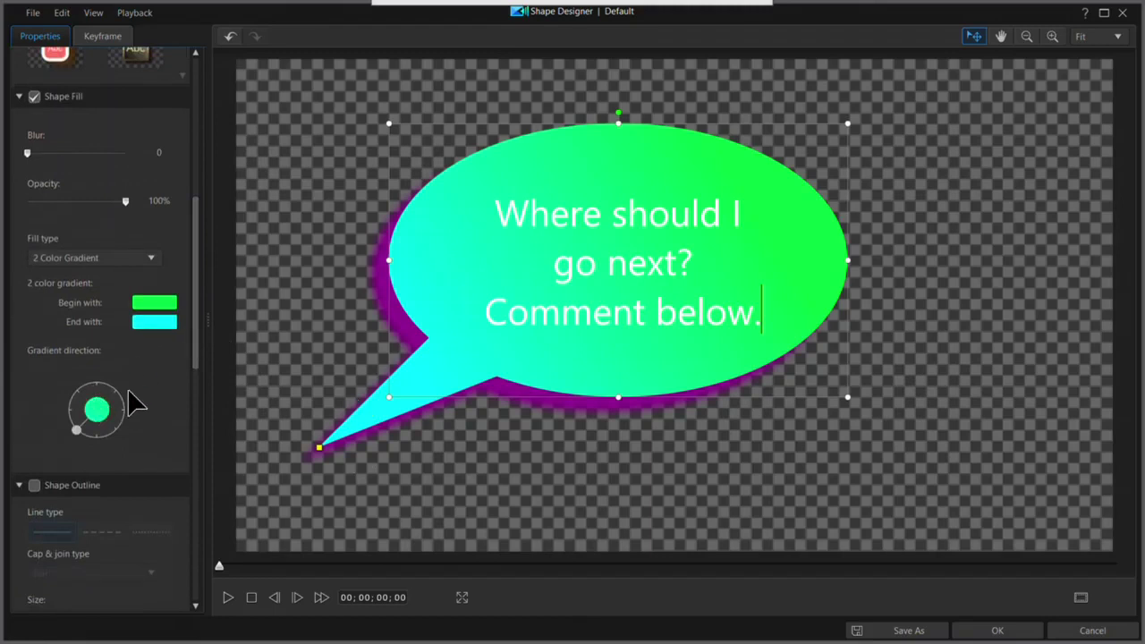
pyautogui.click(115, 258)
pyautogui.click(103, 275)
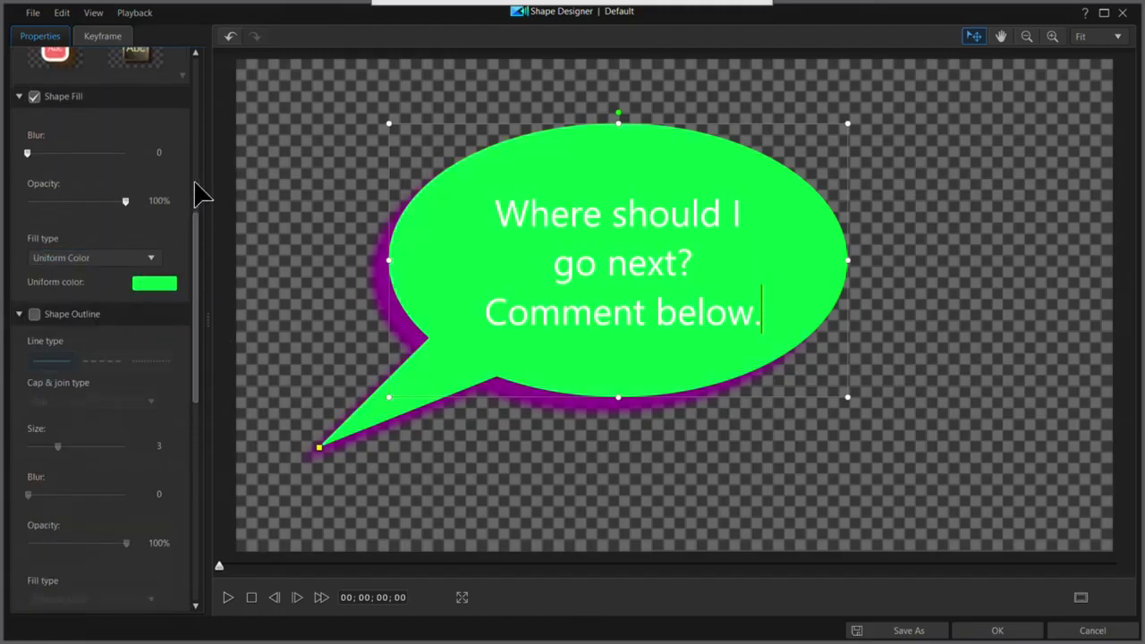
# Apply the light blue shape preset with the darker blue outline to the speech bubble.
pyautogui.moveTo(197, 230); pyautogui.dragTo(202, 115)
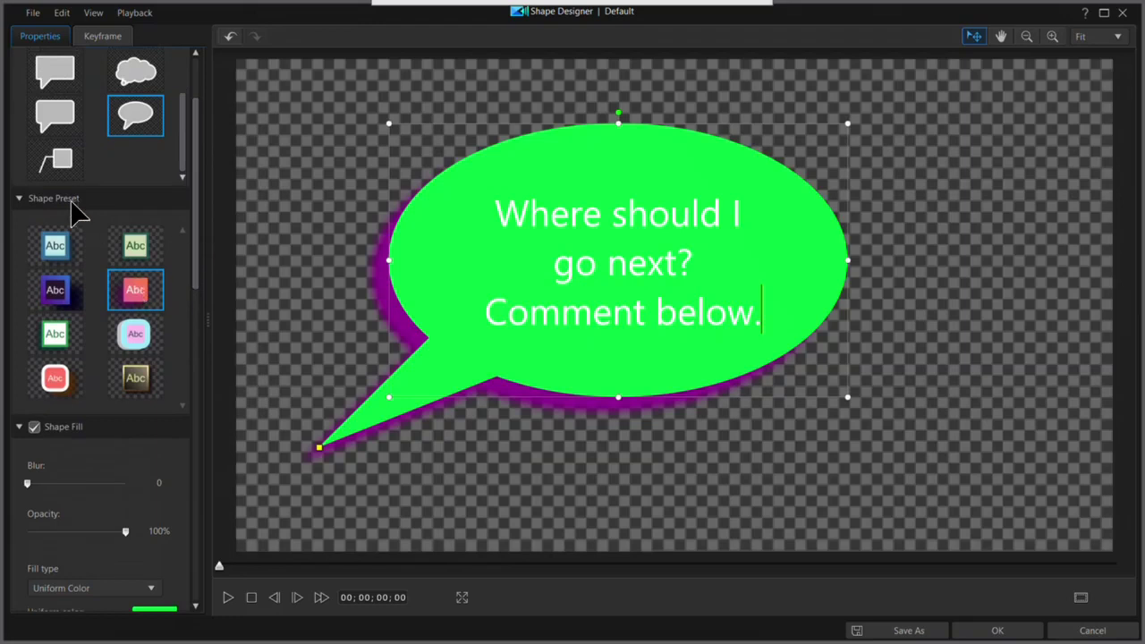
pyautogui.moveTo(200, 175); pyautogui.dragTo(206, 128)
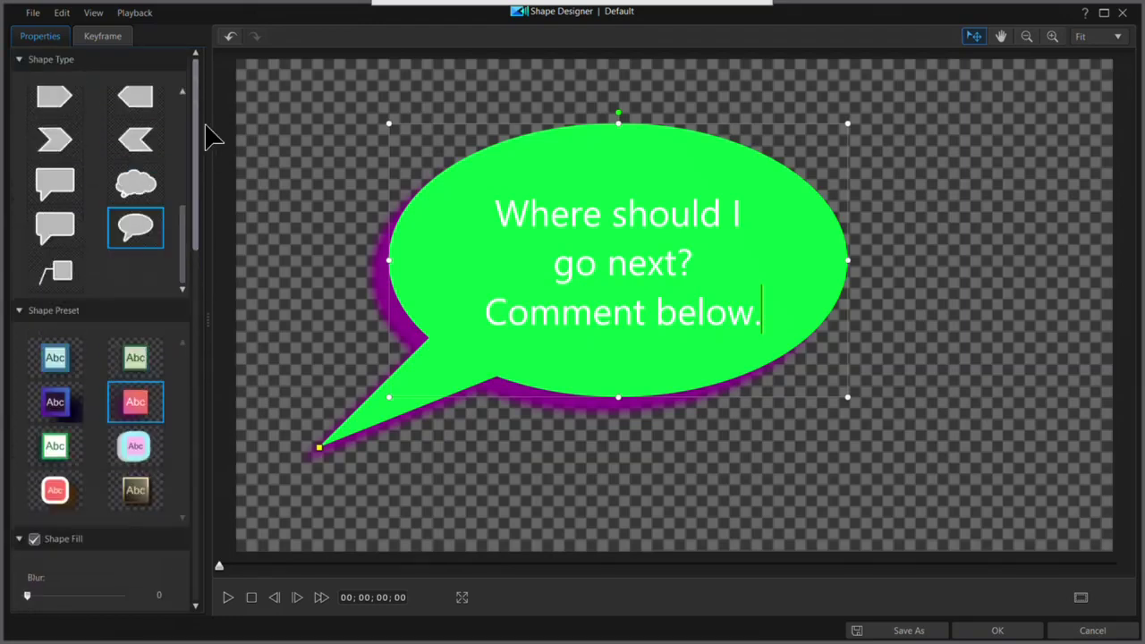
pyautogui.click(79, 366)
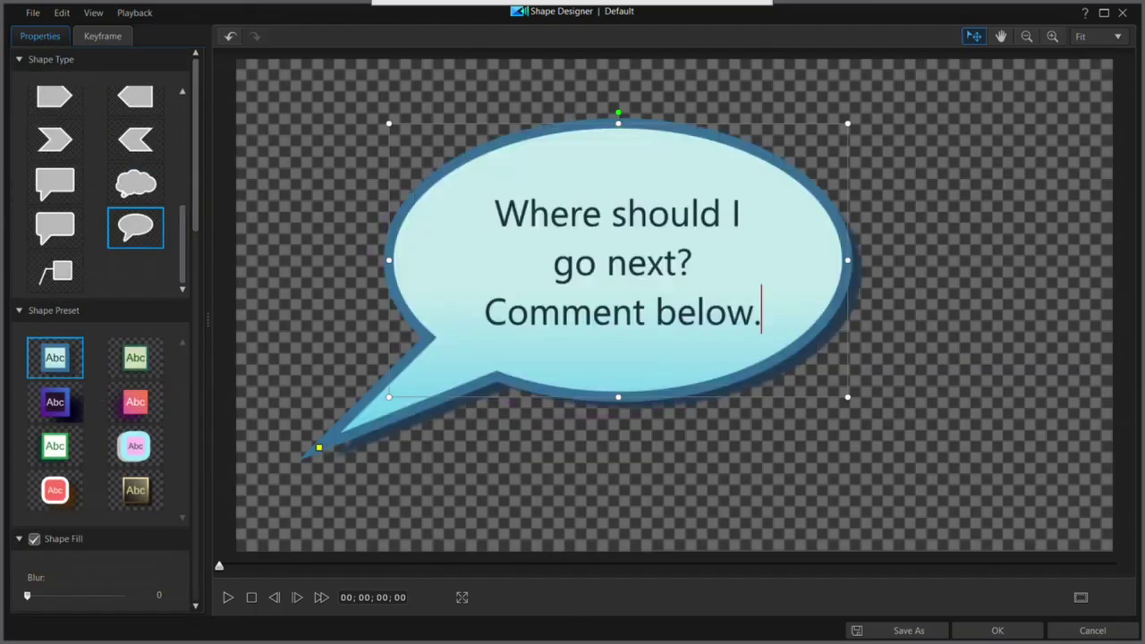
# Finish the speech bubble and save it as a custom template named "Where should".
pyautogui.click(984, 631)
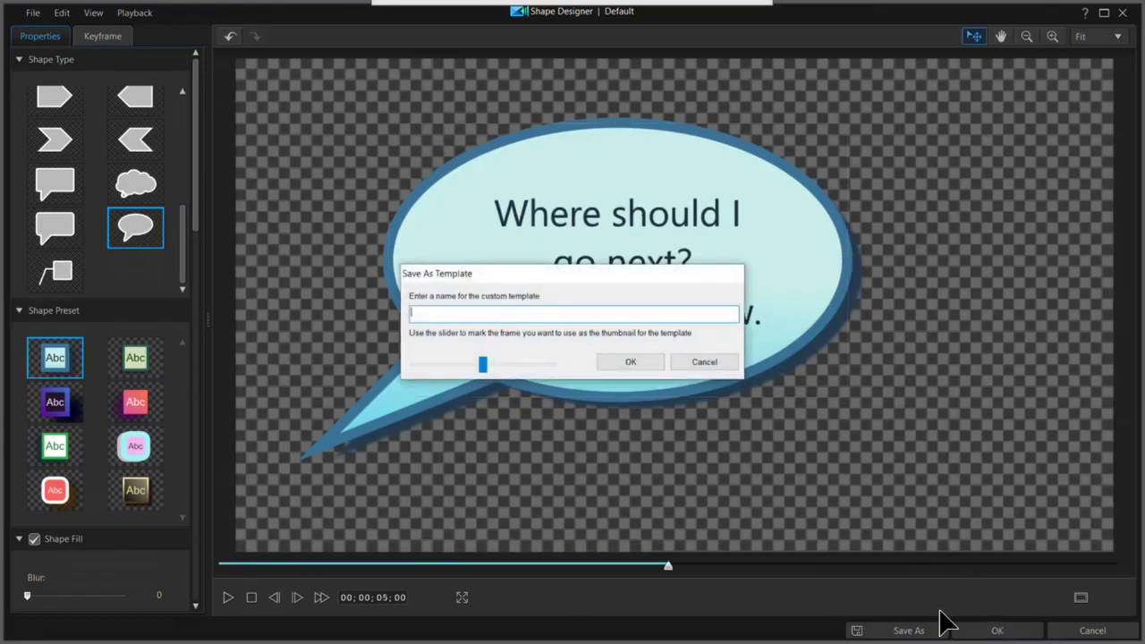
pyautogui.write('Where should')
pyautogui.press('Return')
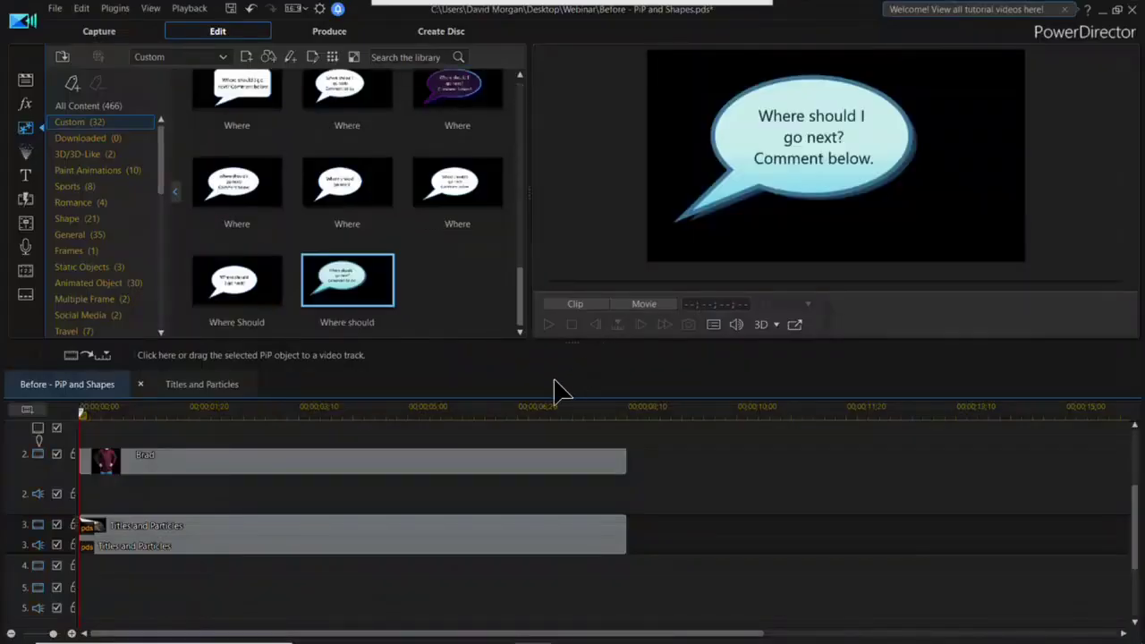
# Place the "Where should" bubble at the start of track 5, trim it to the other clips' end, and return to the media library.
pyautogui.moveTo(356, 268); pyautogui.dragTo(190, 589)
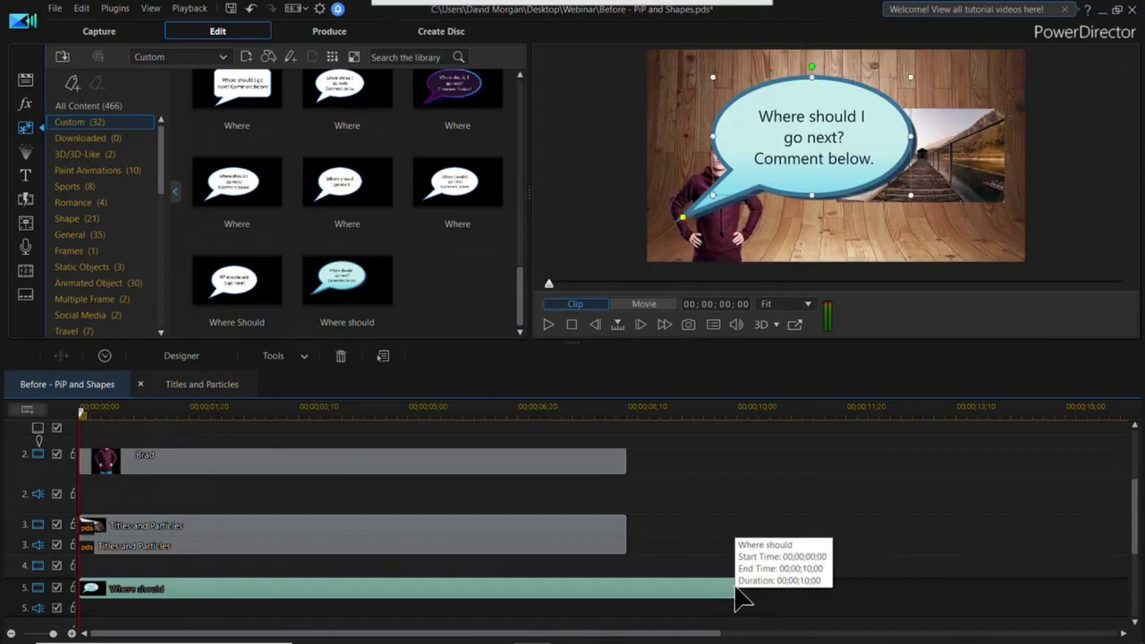
pyautogui.moveTo(737, 590); pyautogui.dragTo(628, 586)
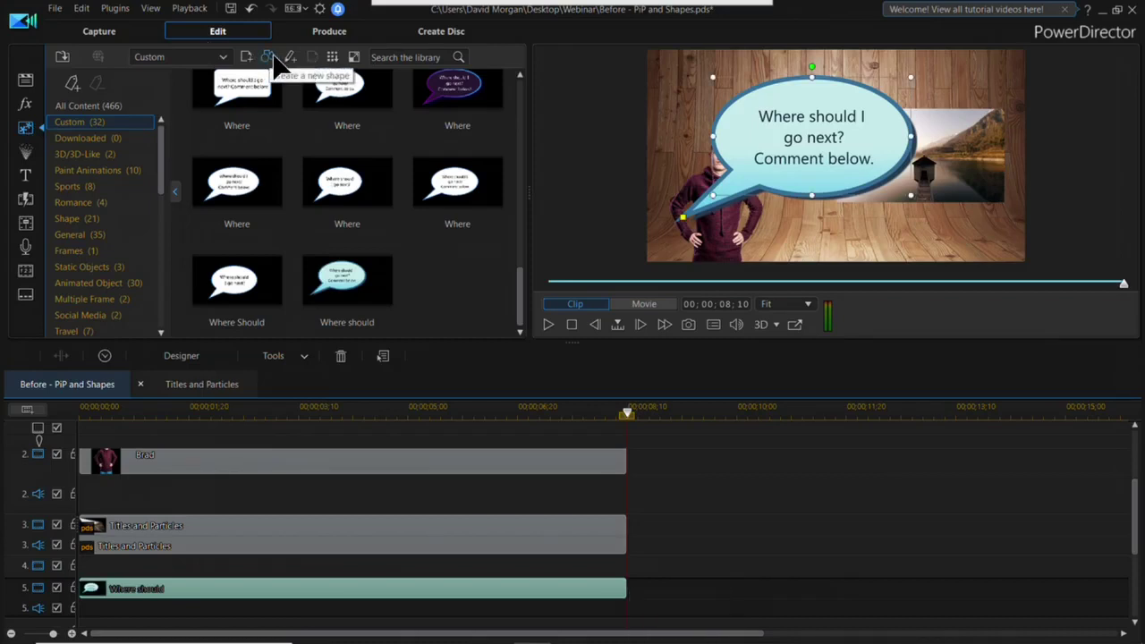
pyautogui.click(26, 81)
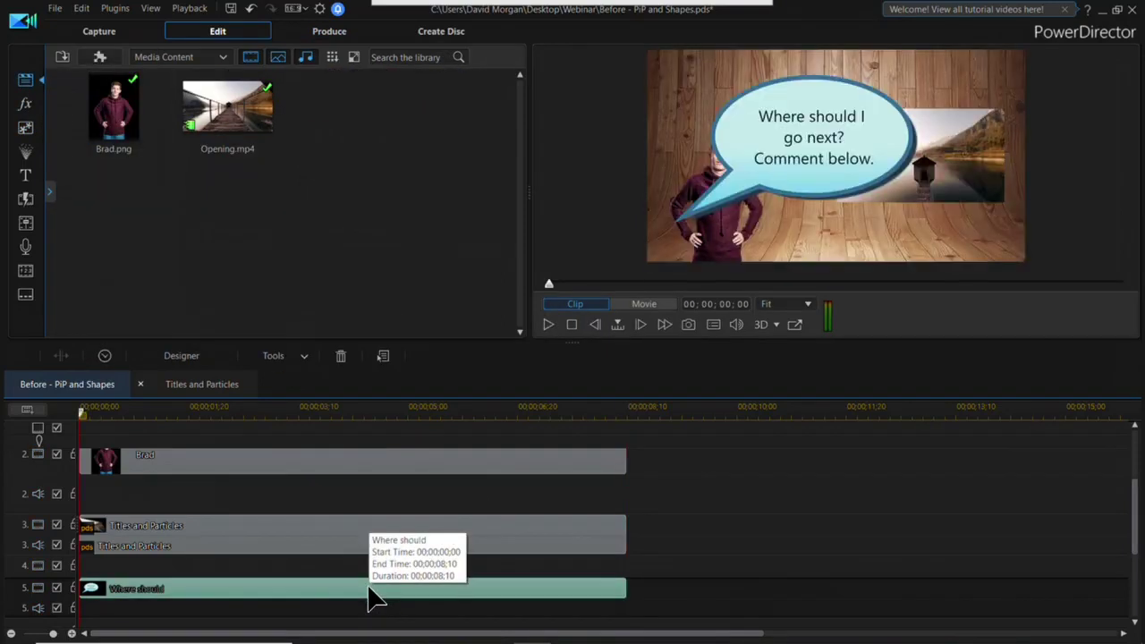
# Keyframe the "Where should" bubble in the Shape Designer to fade in from 0% opacity at the start to 100% at 00;00;00;23.
pyautogui.click(190, 360)
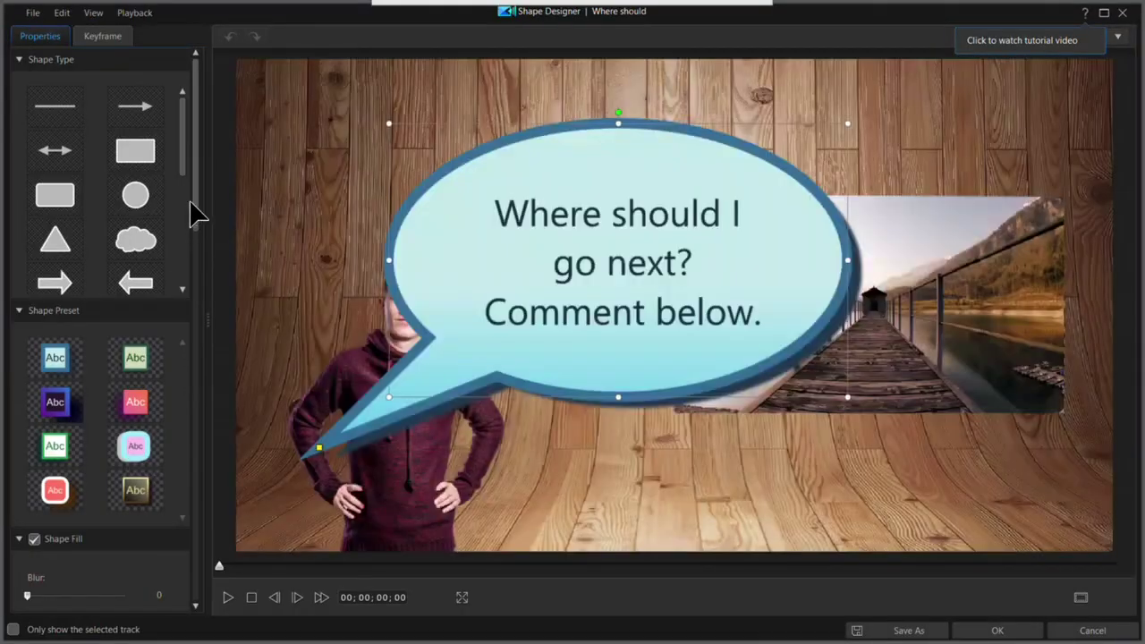
pyautogui.click(117, 39)
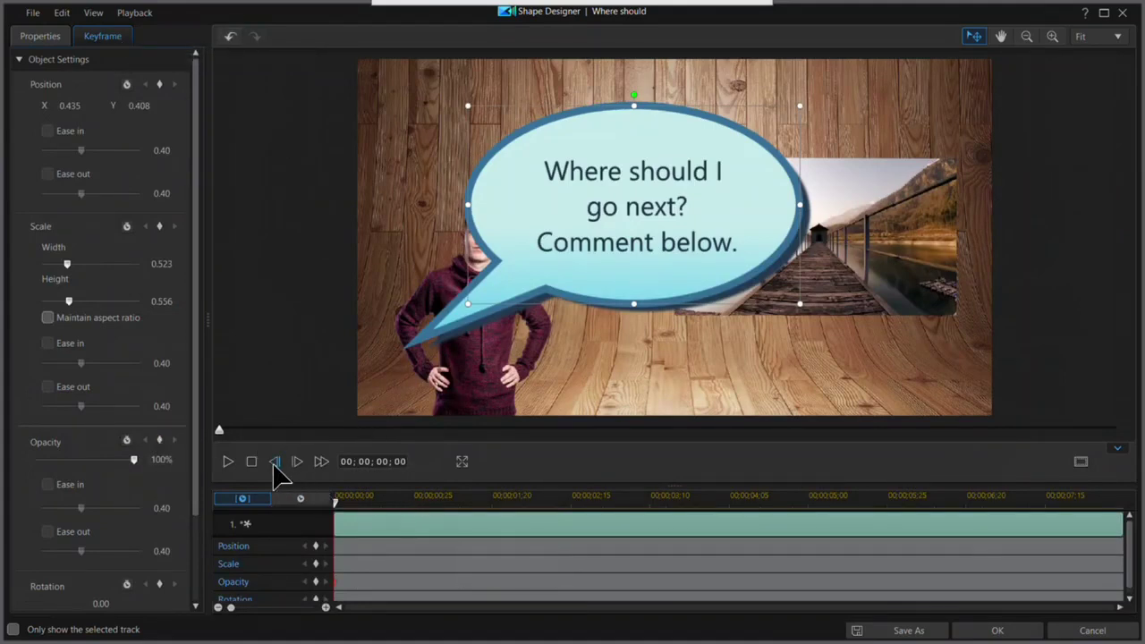
pyautogui.moveTo(136, 460); pyautogui.dragTo(35, 460)
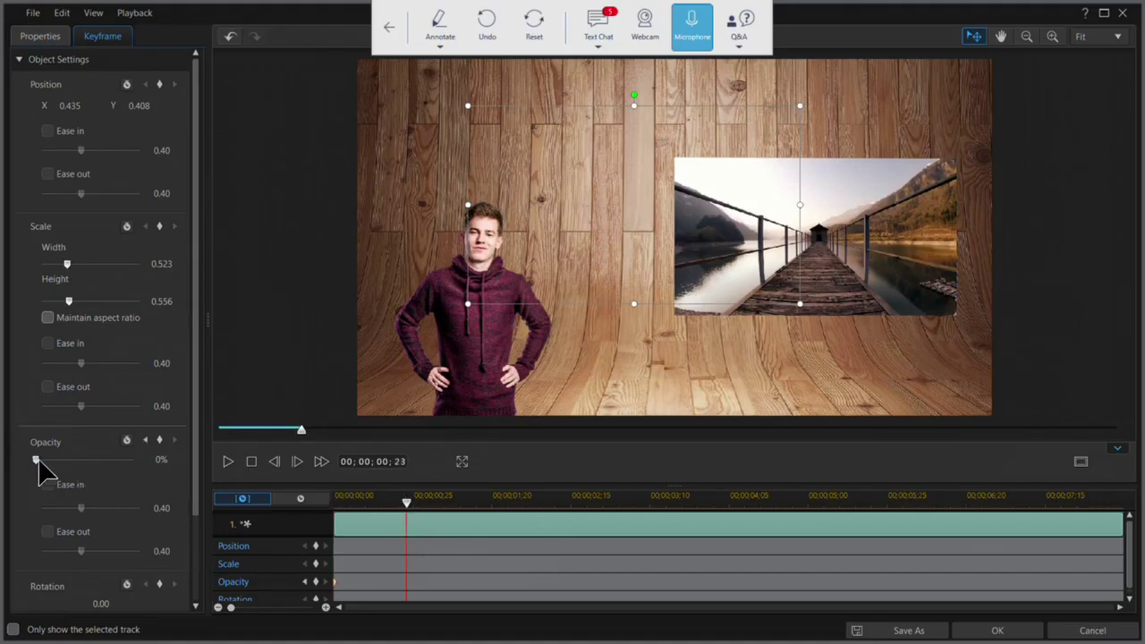
pyautogui.moveTo(37, 463); pyautogui.dragTo(153, 467)
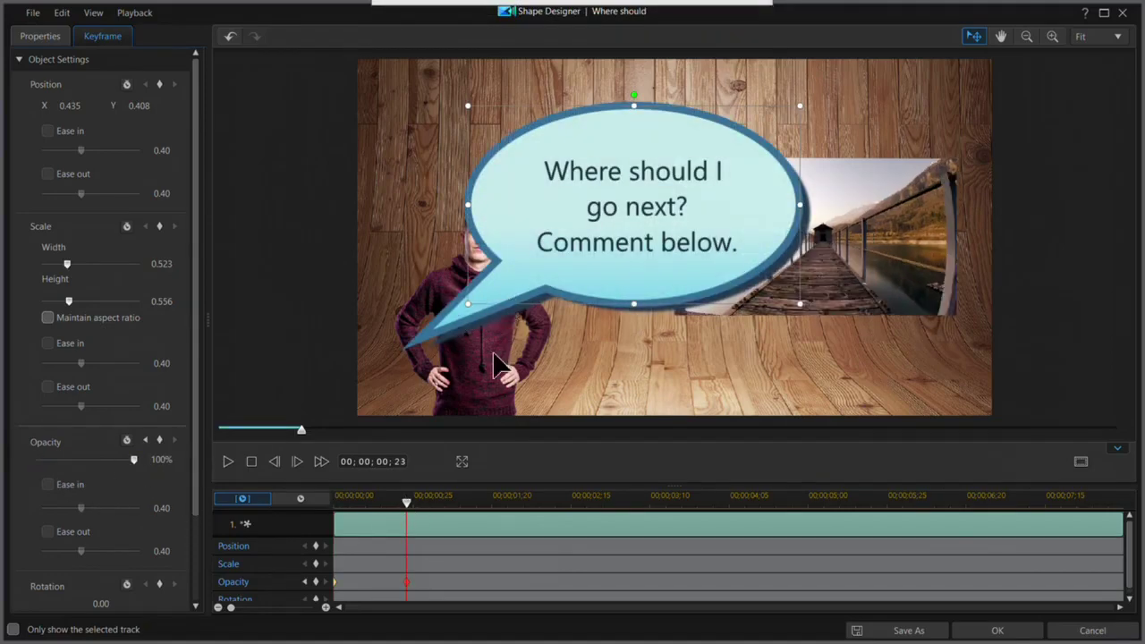
# Preview the speech bubble's fade-in from the start and apply the Shape Designer changes.
pyautogui.moveTo(403, 504); pyautogui.dragTo(319, 511)
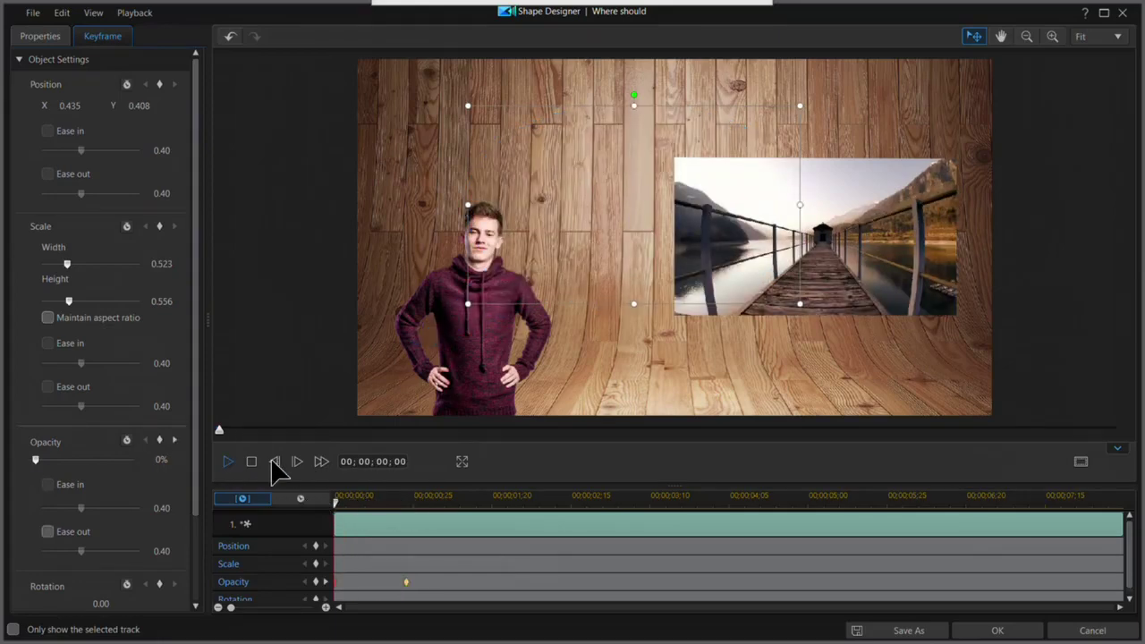
pyautogui.click(228, 461)
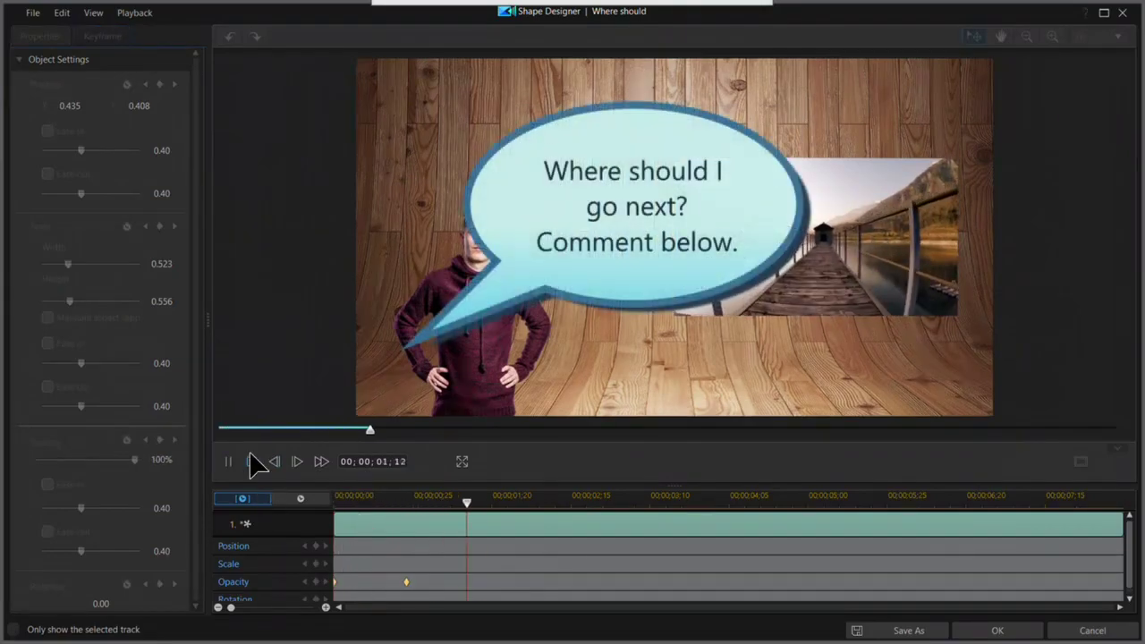
pyautogui.click(251, 462)
pyautogui.click(999, 629)
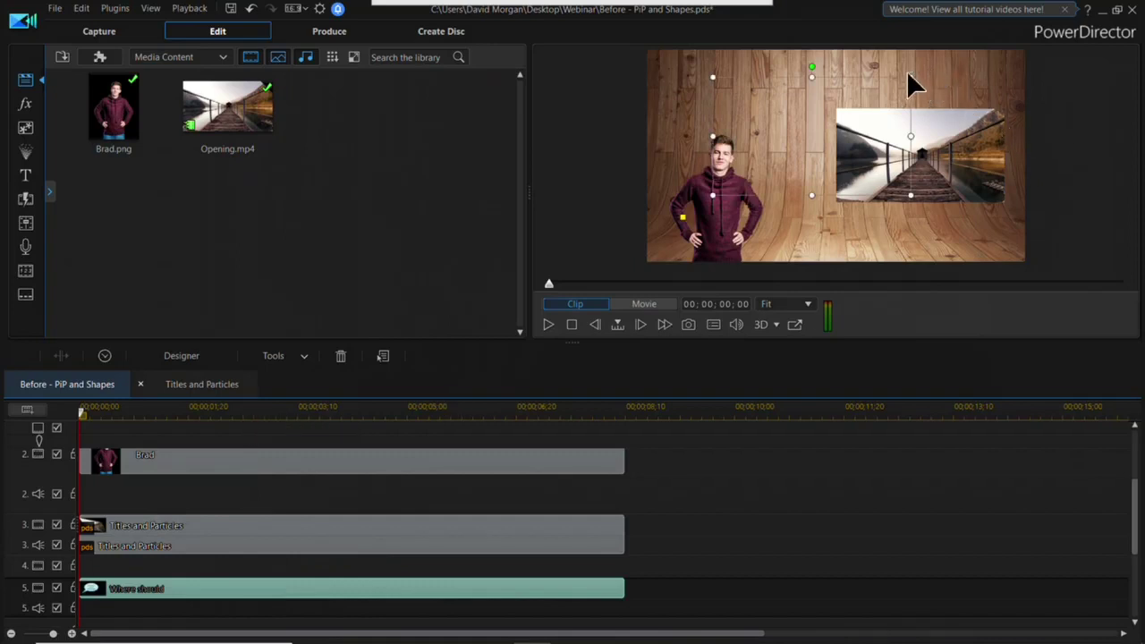
# Shrink the speech bubble and move it above the man's shoulder so its tail points at his mouth.
pyautogui.click(255, 413)
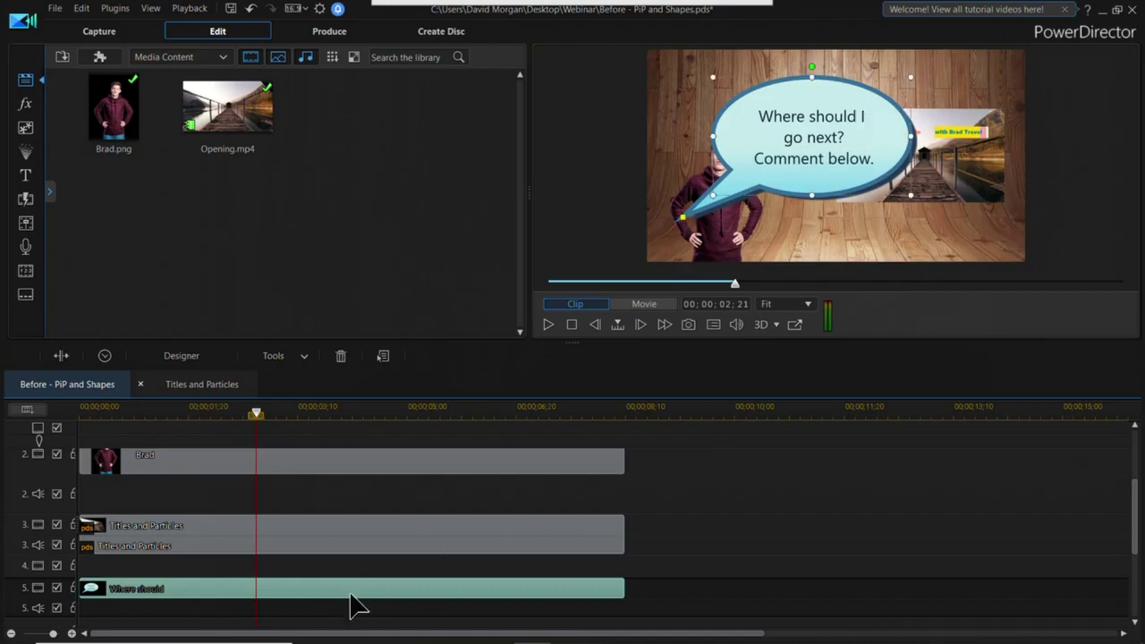
pyautogui.moveTo(910, 77); pyautogui.dragTo(805, 113)
pyautogui.moveTo(775, 162); pyautogui.dragTo(807, 104)
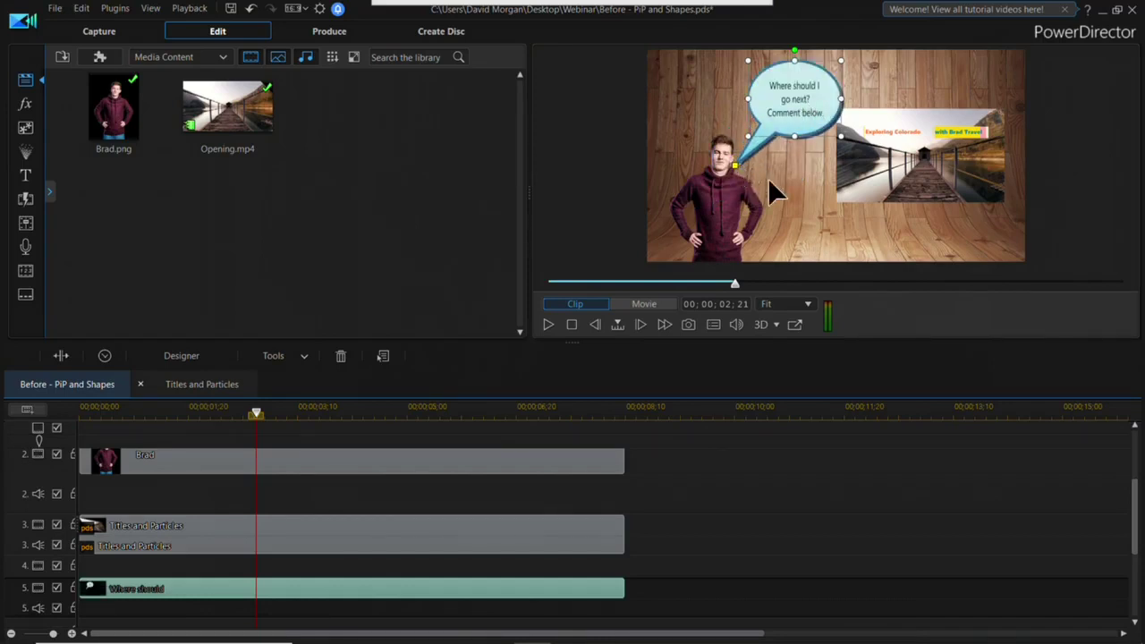
# Play the picture-in-picture scene from the beginning to check the speech bubble's fade-in, then stop playback.
pyautogui.moveTo(256, 410); pyautogui.dragTo(69, 411)
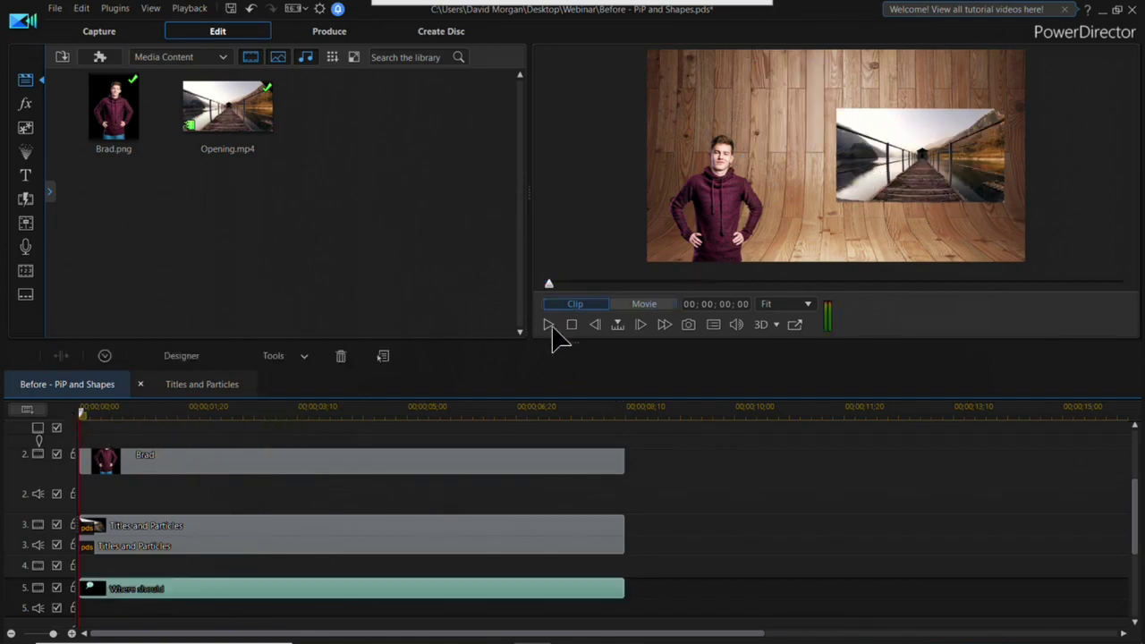
pyautogui.click(550, 328)
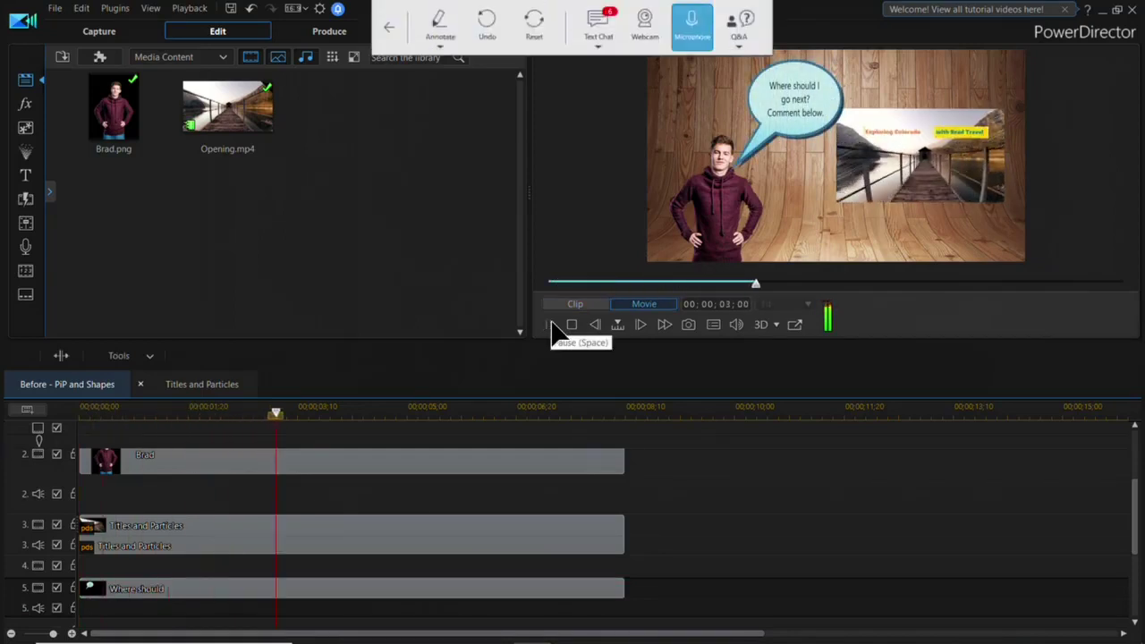
pyautogui.click(574, 326)
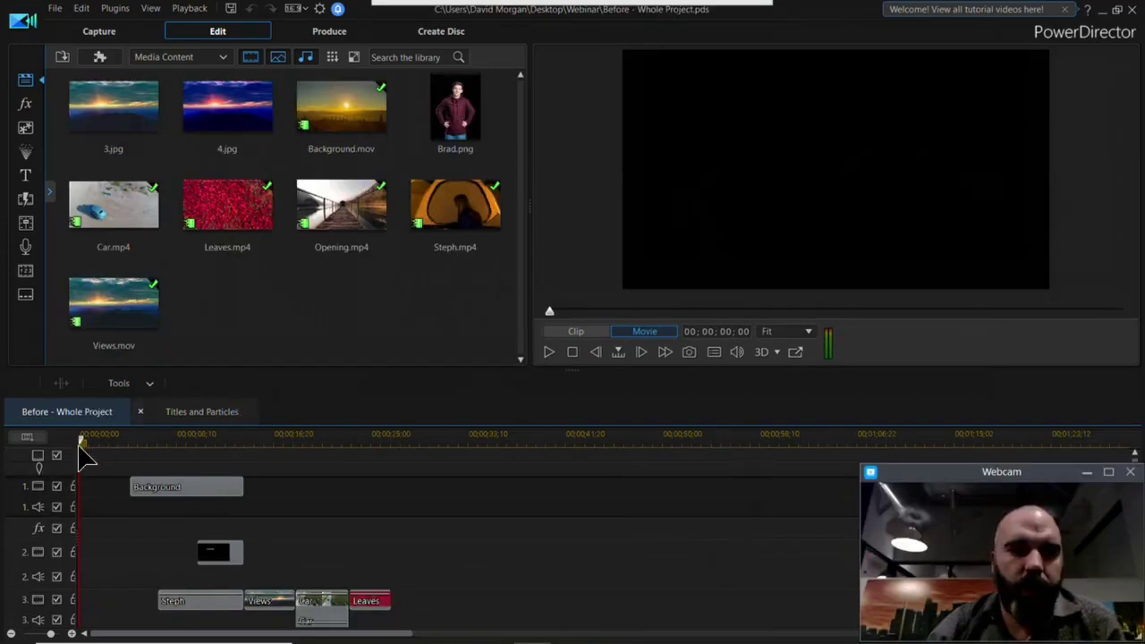
# Move to 00;00;11;04 in the Whole Project timeline and open the Steph clip in the PiP Designer.
pyautogui.moveTo(81, 439); pyautogui.dragTo(210, 465)
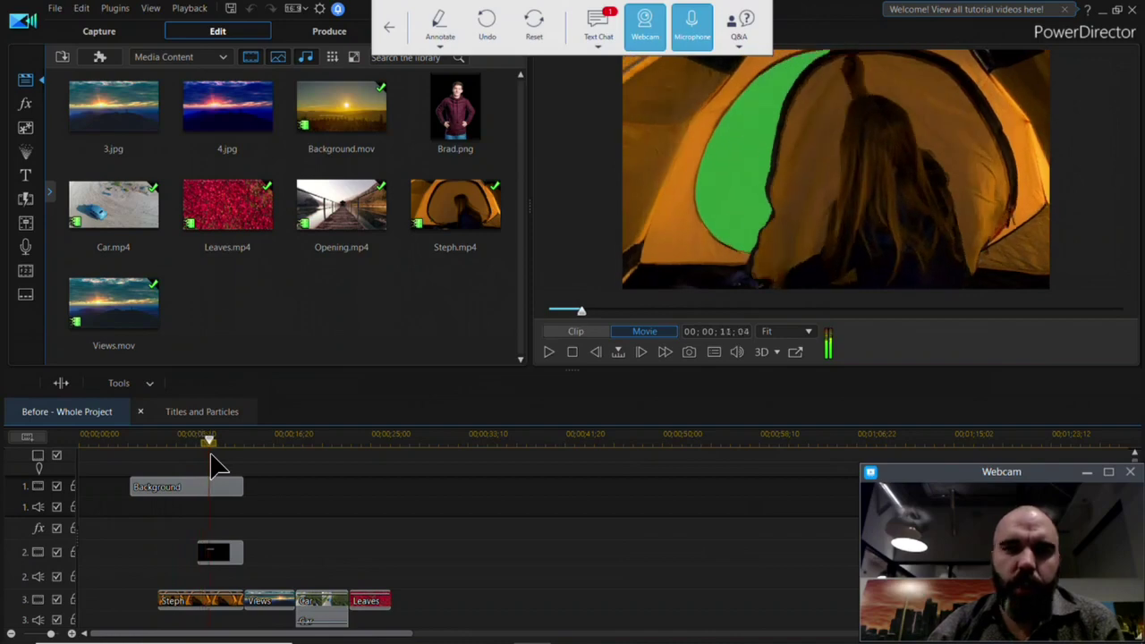
pyautogui.click(227, 603)
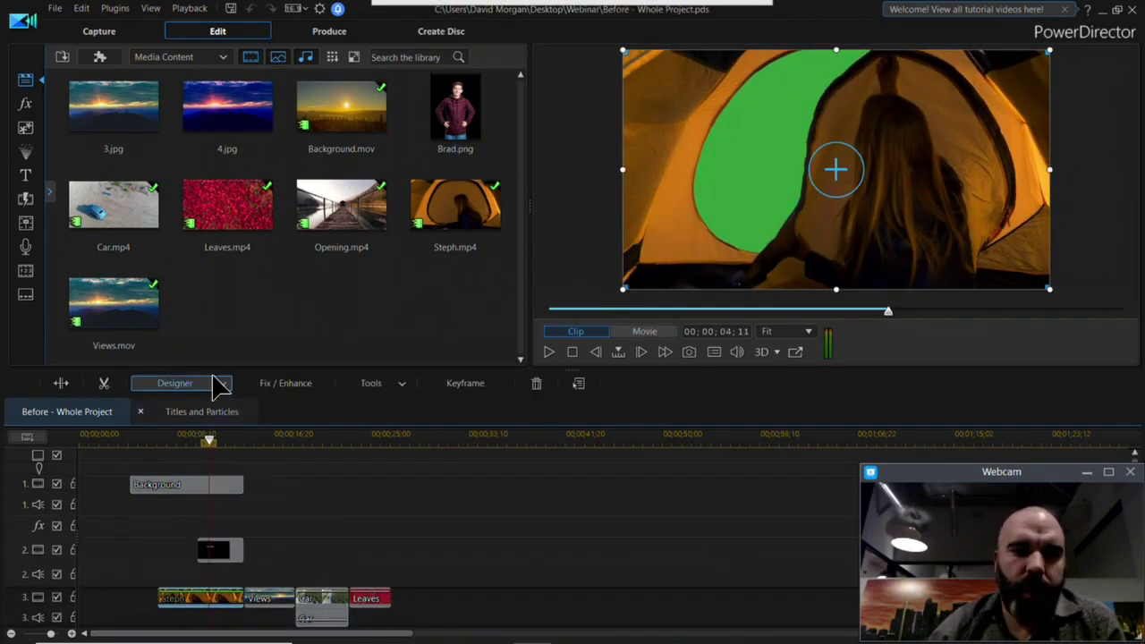
pyautogui.click(216, 383)
pyautogui.click(204, 417)
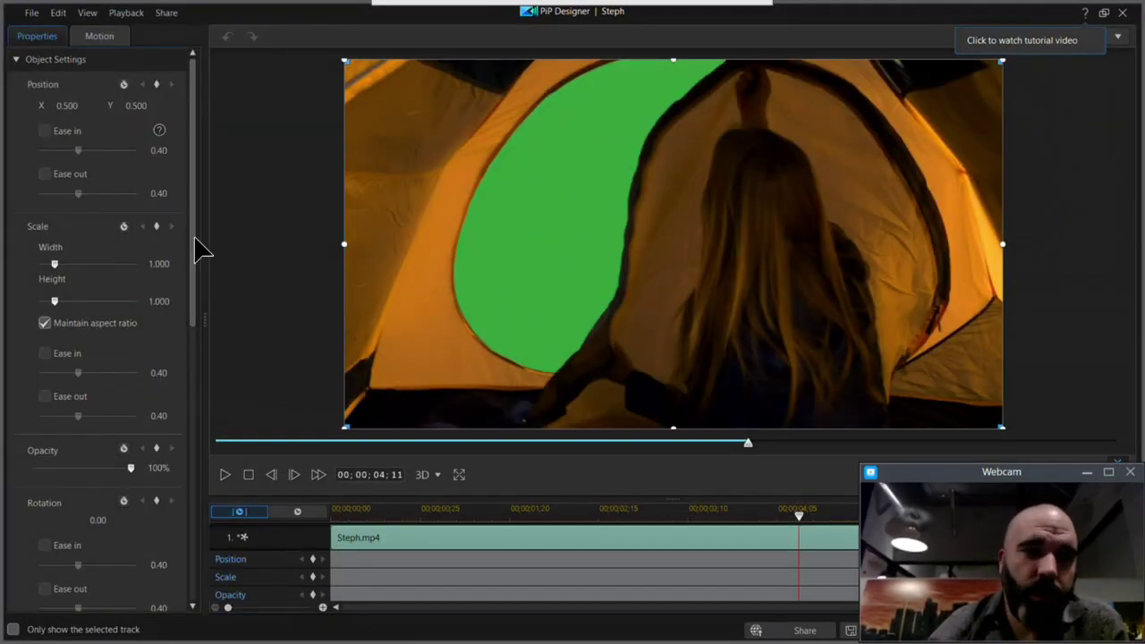
# Enable Chroma Key on the Steph clip and sample the green area in the tent opening as the key color.
pyautogui.moveTo(195, 237); pyautogui.dragTo(187, 391)
pyautogui.click(32, 324)
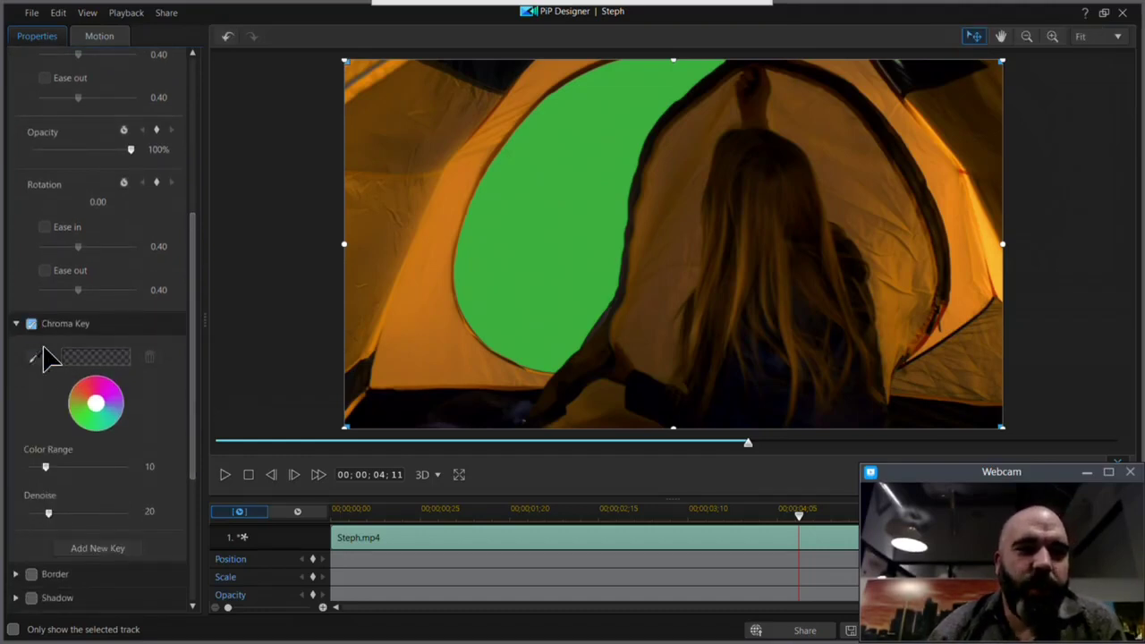
pyautogui.click(35, 357)
pyautogui.click(565, 212)
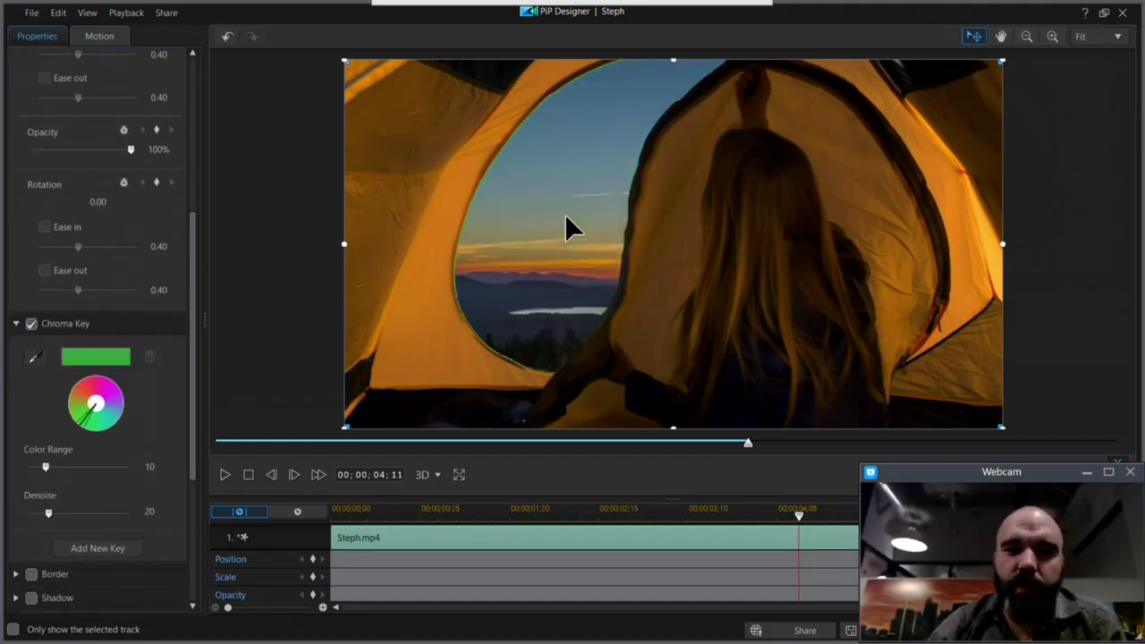
# Add a second chroma key and sample the leftover green fringe along the edge of the tent opening.
pyautogui.scroll(-3, 191, 376)
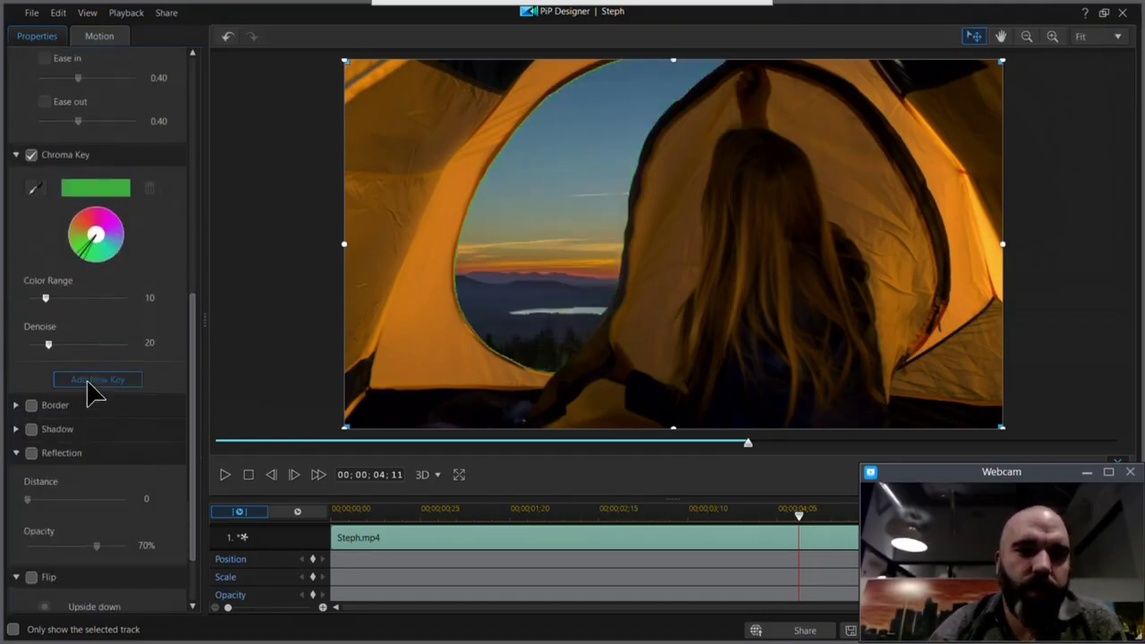
pyautogui.click(93, 380)
pyautogui.click(35, 392)
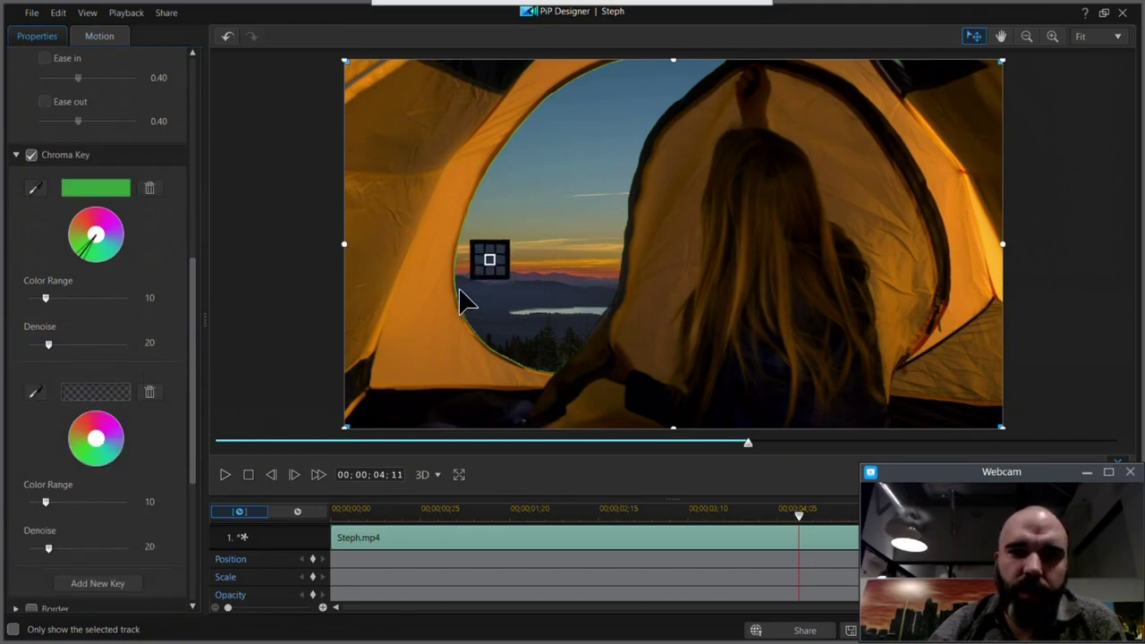
pyautogui.click(456, 299)
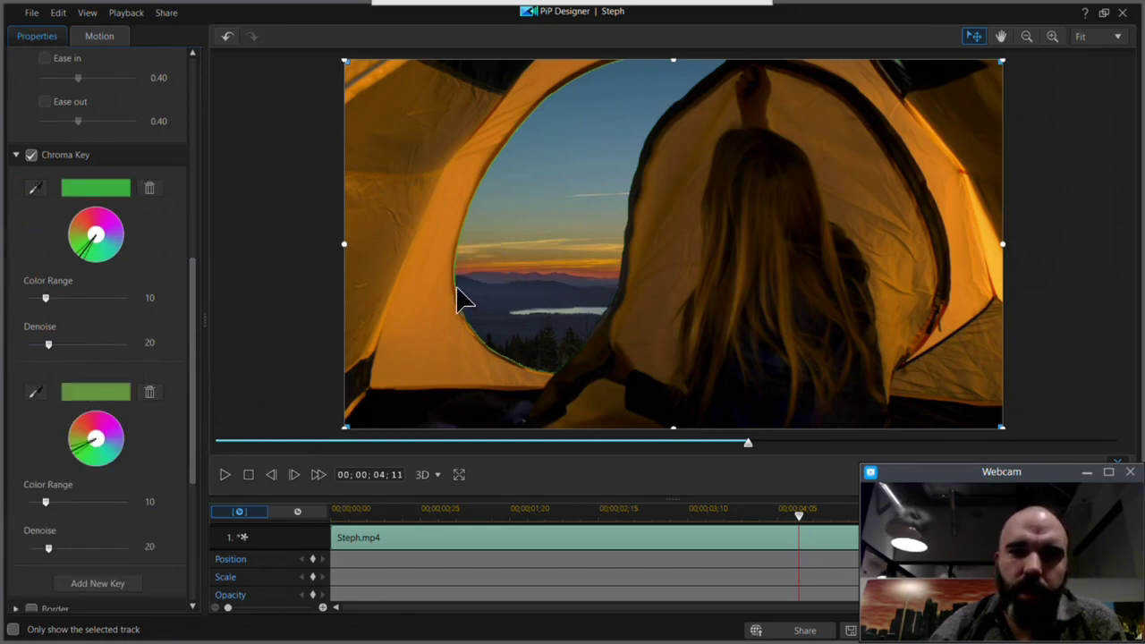
# Set the second chroma key's color range to 49 and apply the PiP Designer changes to the Steph clip.
pyautogui.moveTo(46, 503); pyautogui.dragTo(109, 502)
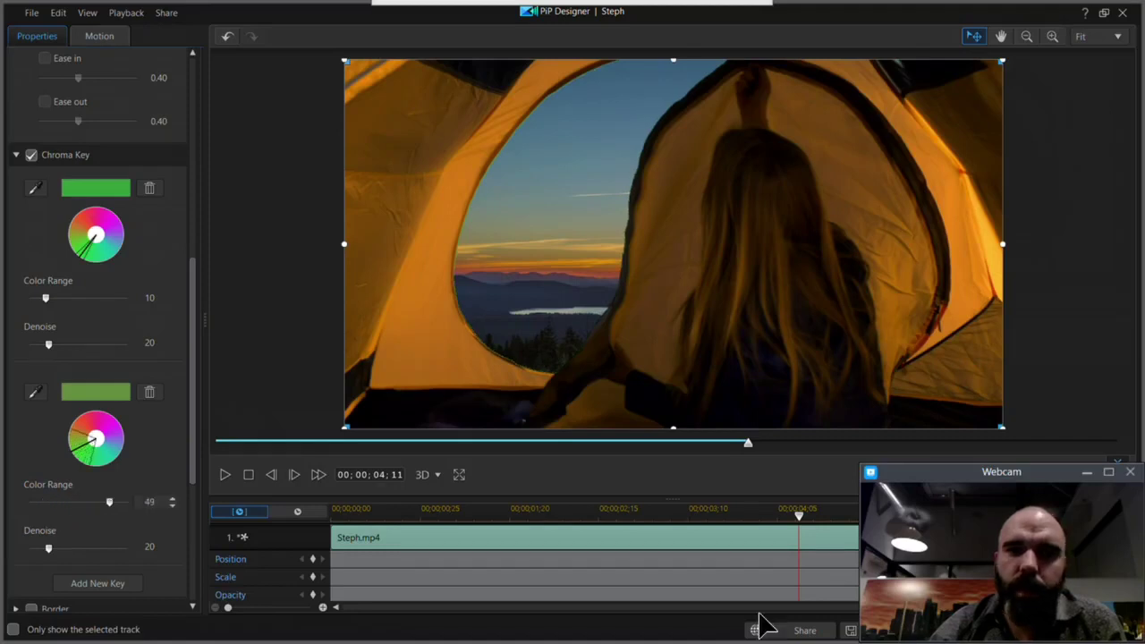
pyautogui.click(1087, 473)
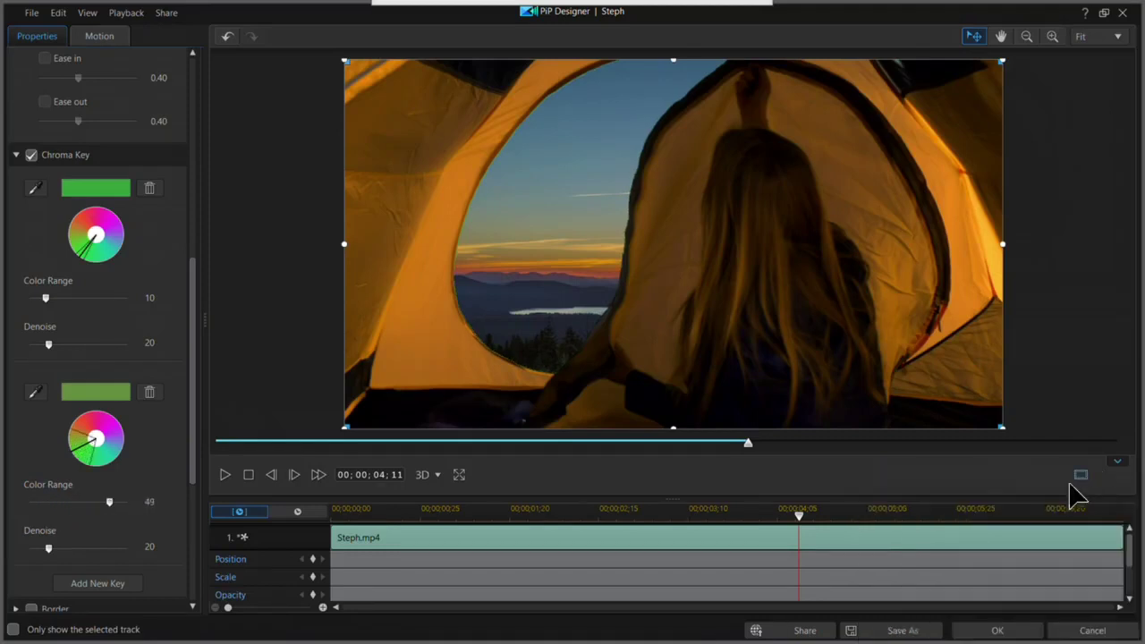
pyautogui.click(998, 631)
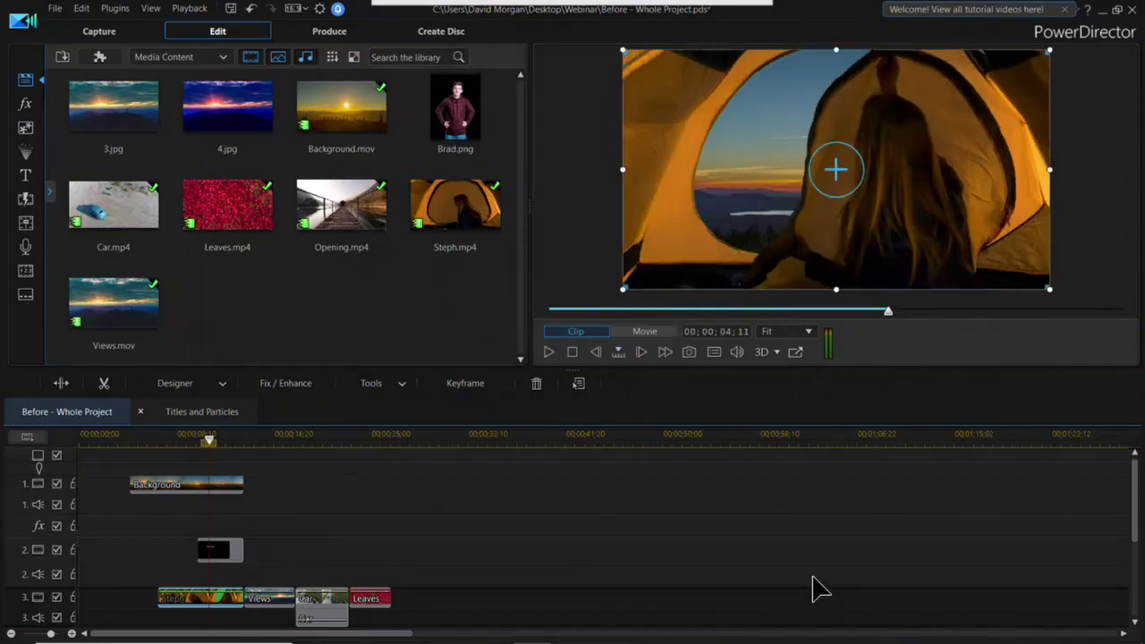
# Add the Geometric transition Fade 2 between the Steph and Views clips and play it back.
pyautogui.moveTo(204, 447); pyautogui.dragTo(245, 492)
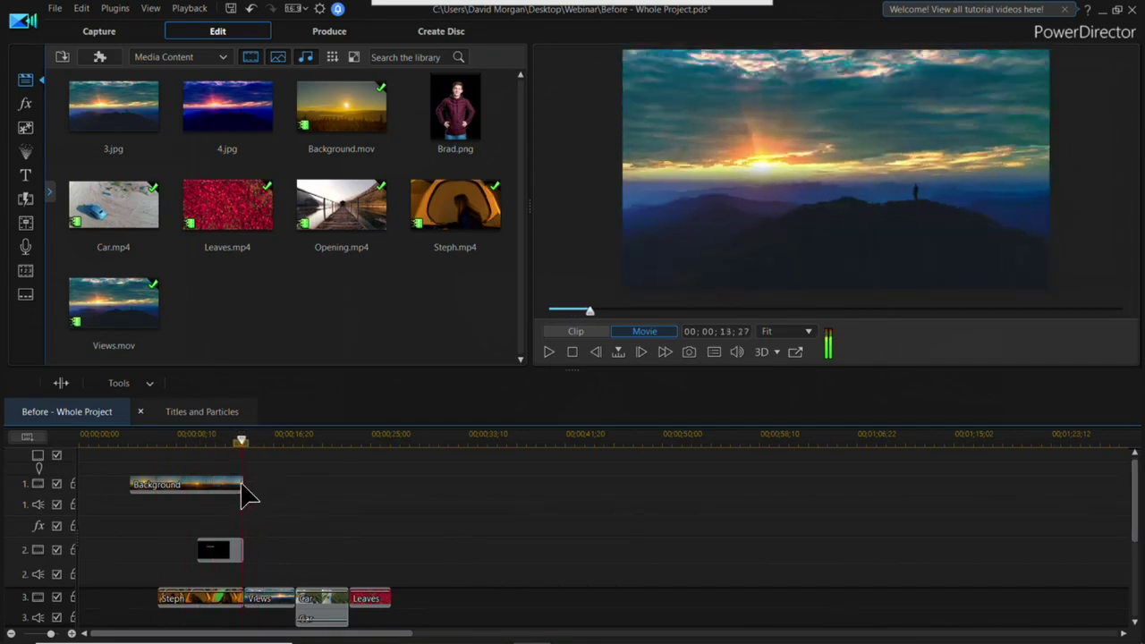
pyautogui.click(241, 489)
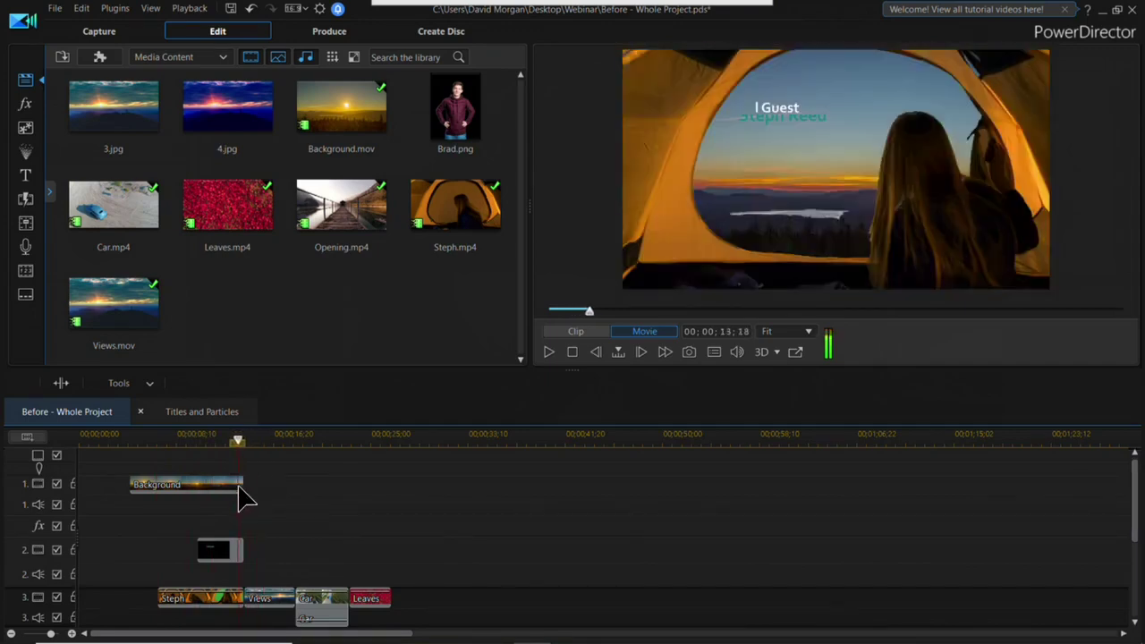
pyautogui.click(26, 199)
pyautogui.click(89, 252)
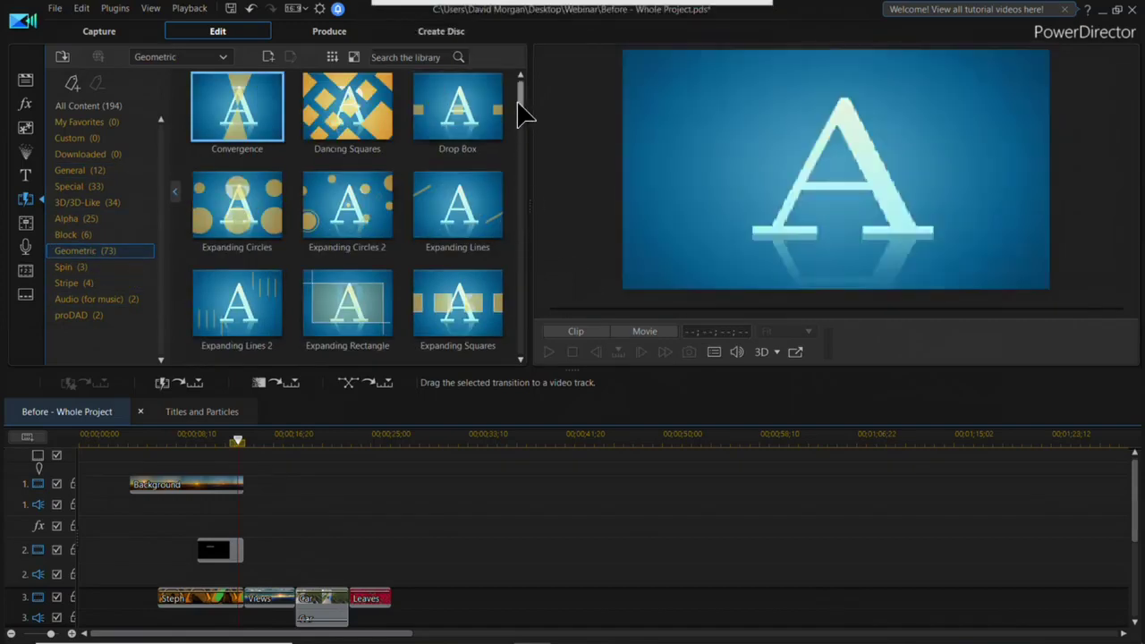
pyautogui.scroll(-3, 521, 204)
pyautogui.moveTo(516, 192); pyautogui.dragTo(519, 100)
pyautogui.click(347, 254)
pyautogui.moveTo(308, 495); pyautogui.dragTo(254, 609)
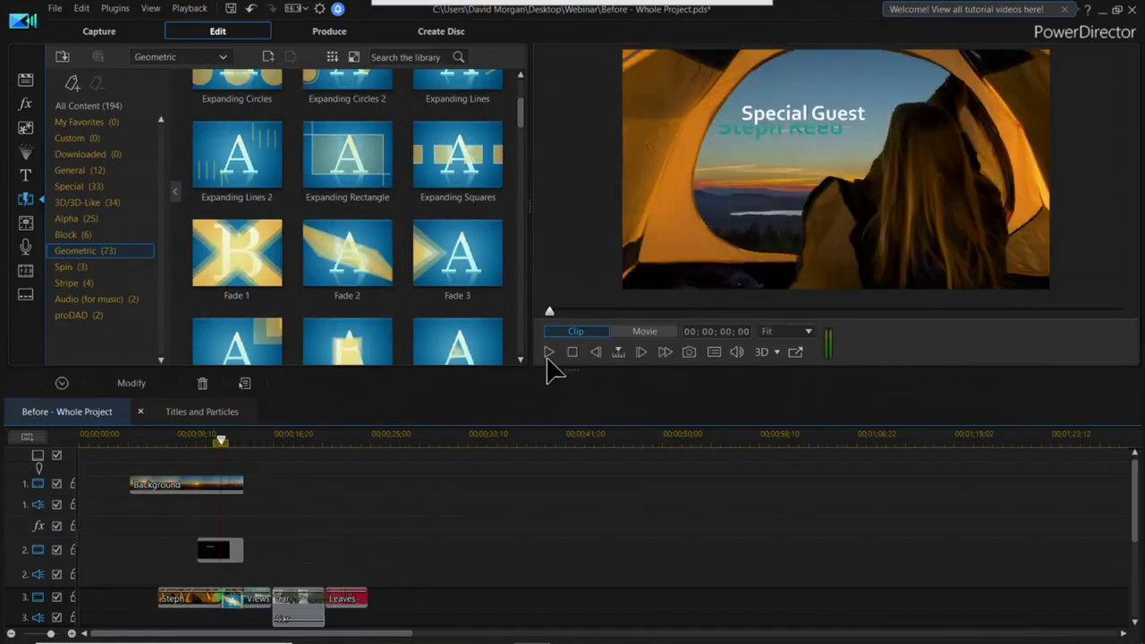
pyautogui.click(548, 352)
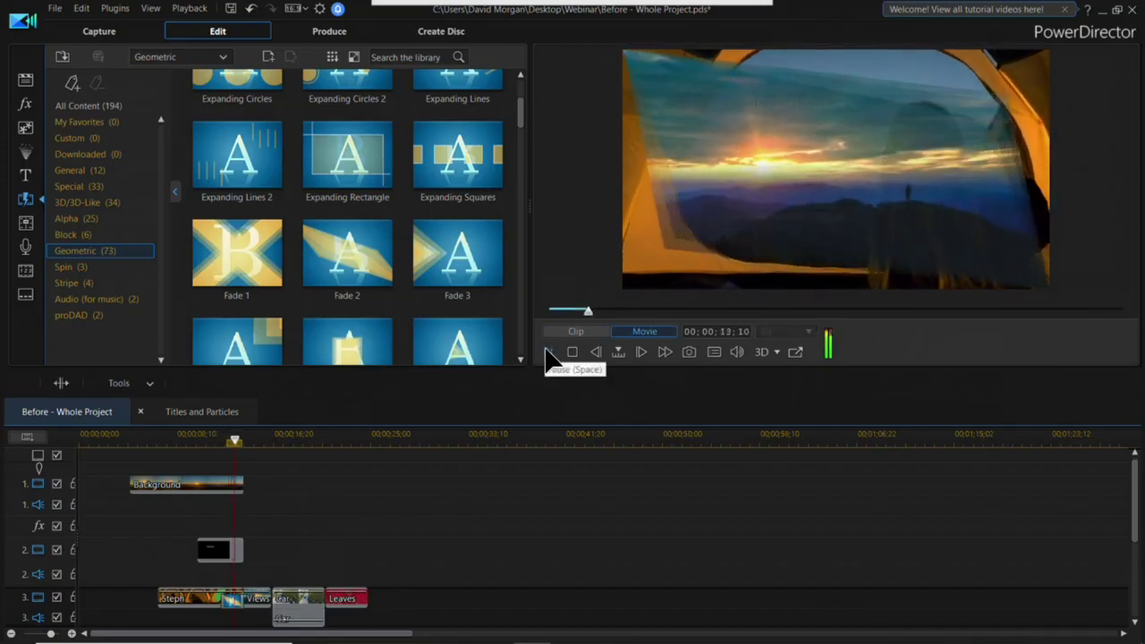
pyautogui.click(572, 352)
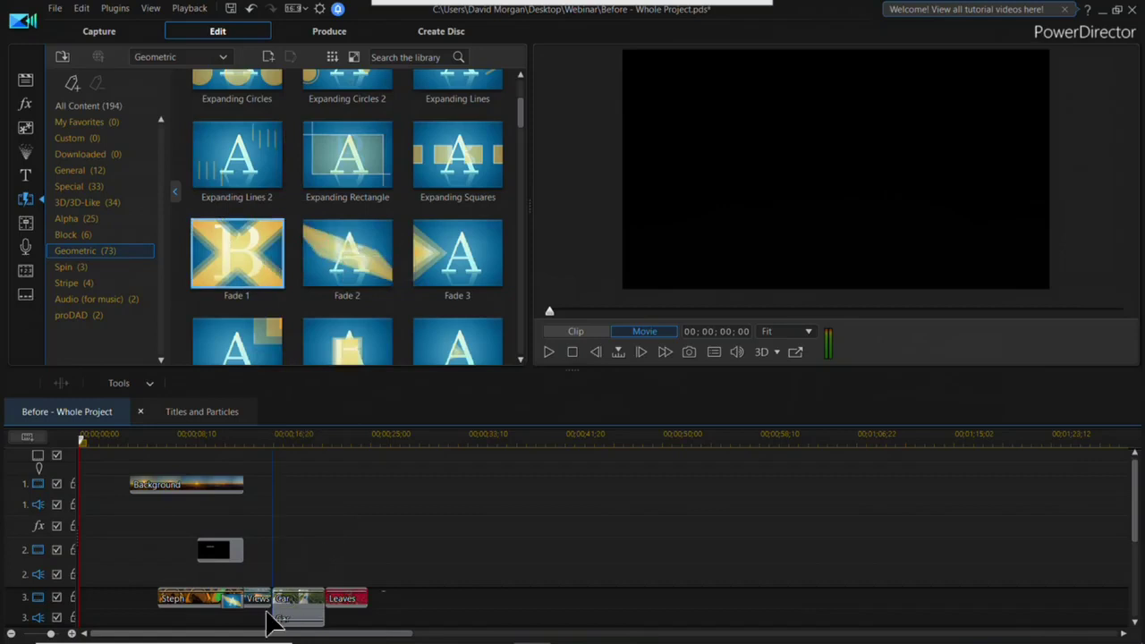
# Try the Fade 1 transition at the start of the Car clip and play it back.
pyautogui.moveTo(283, 608); pyautogui.dragTo(283, 601)
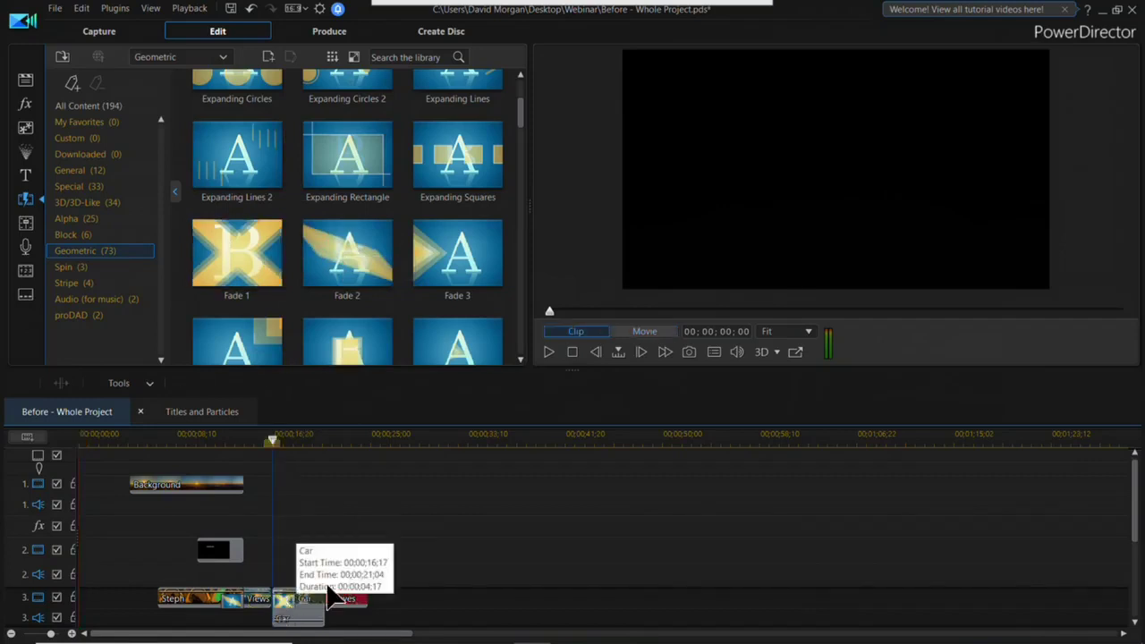
pyautogui.click(549, 352)
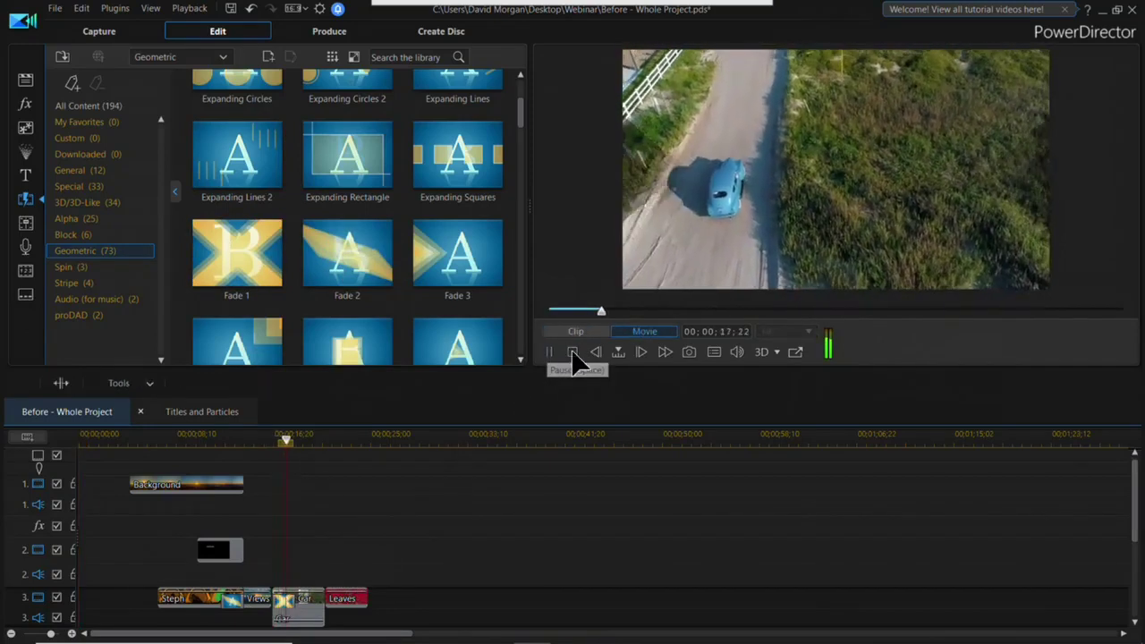
pyautogui.click(575, 353)
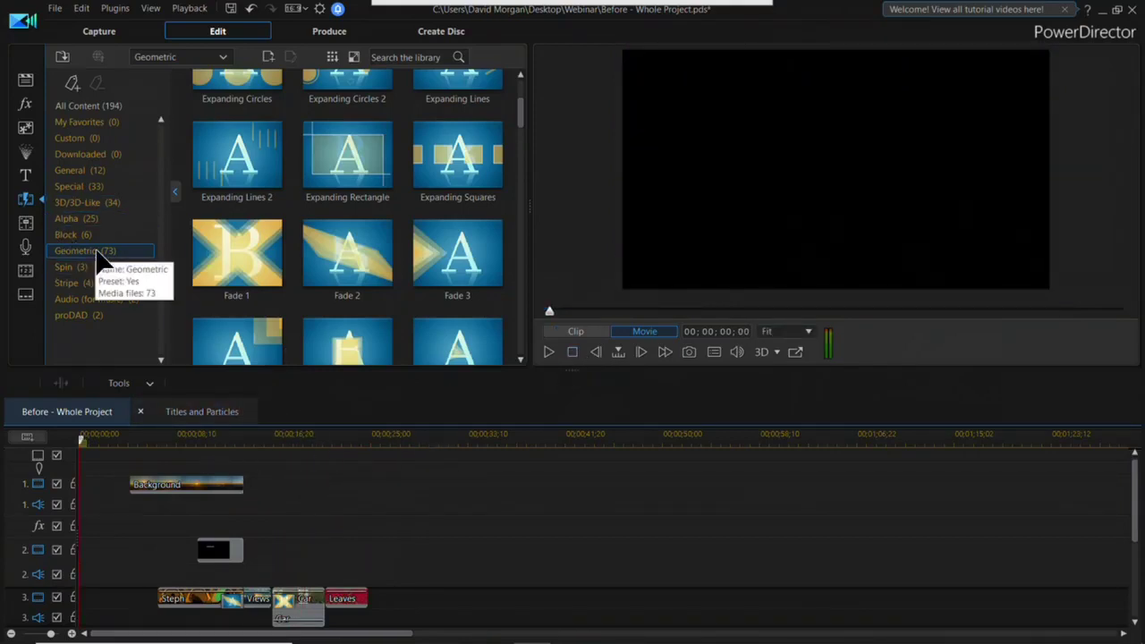
# Move the playhead into the Views clip and open that clip in ColorDirector.
pyautogui.moveTo(752, 41)
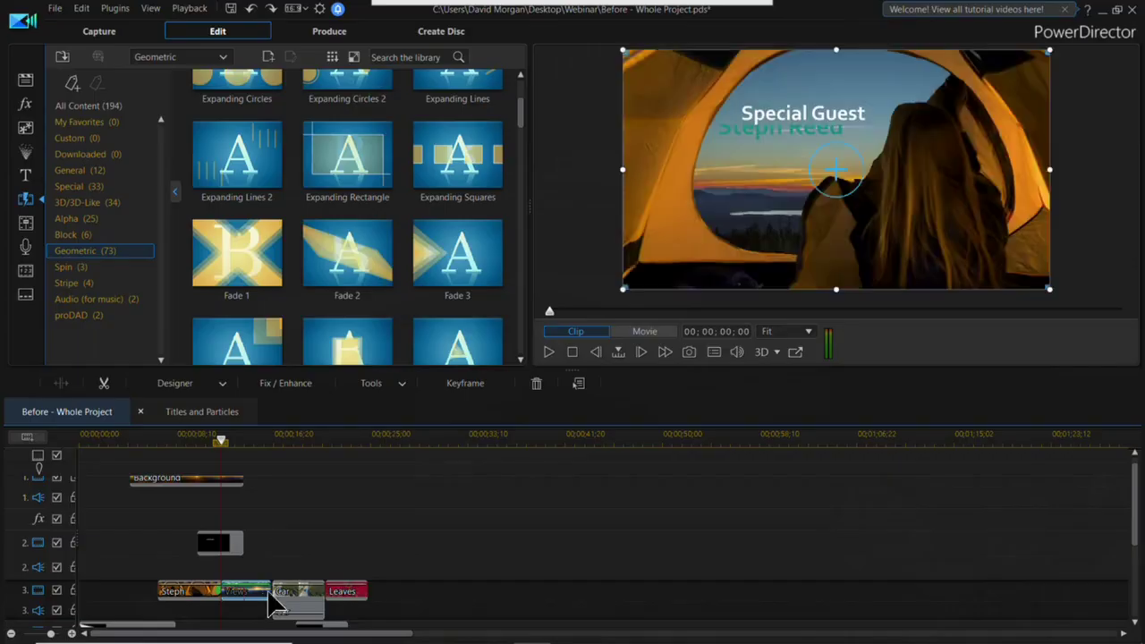
pyautogui.click(256, 441)
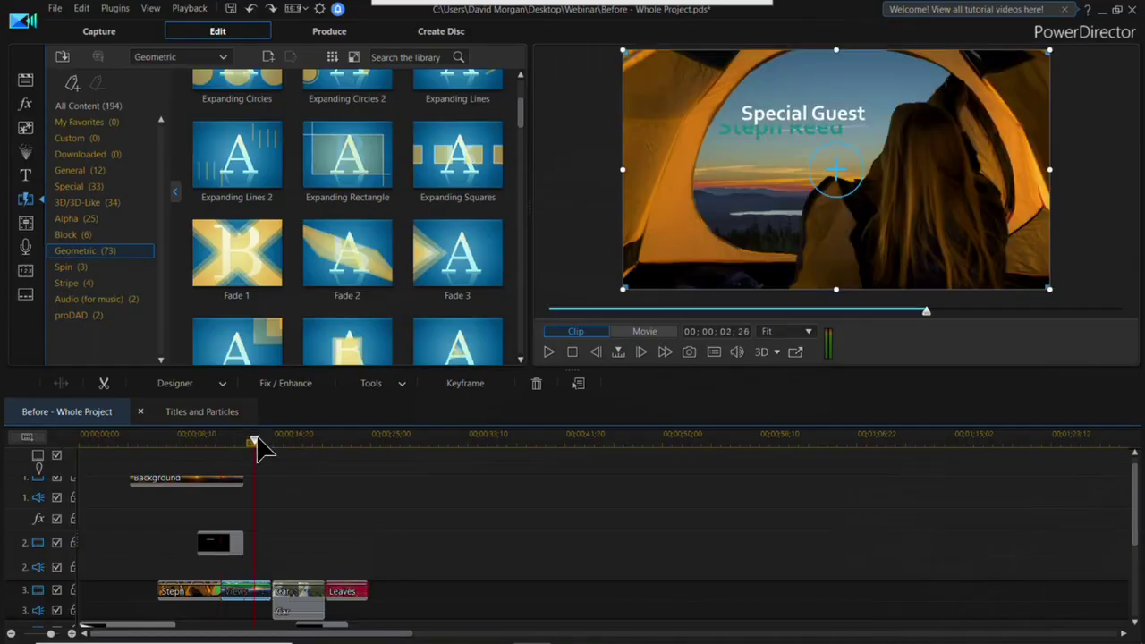
pyautogui.rightClick(260, 594)
pyautogui.moveTo(349, 465)
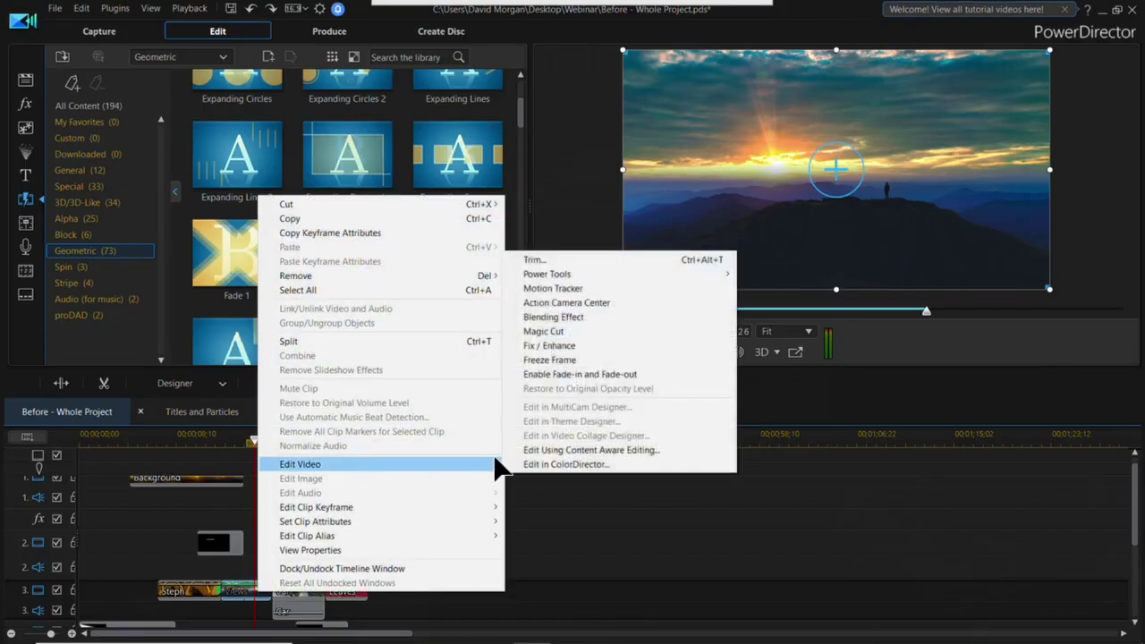
pyautogui.click(537, 461)
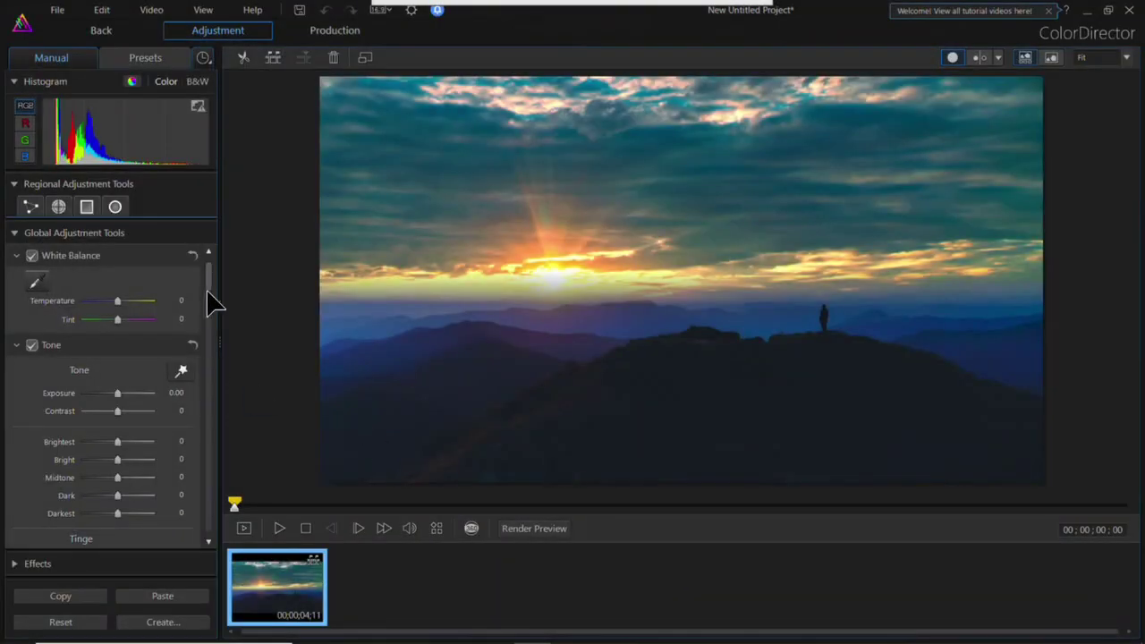
# Apply 3-way split toning with magenta highlights and midtones and darkened blue shadows, then return to the PowerDirector timeline.
pyautogui.scroll(-15, 199, 473)
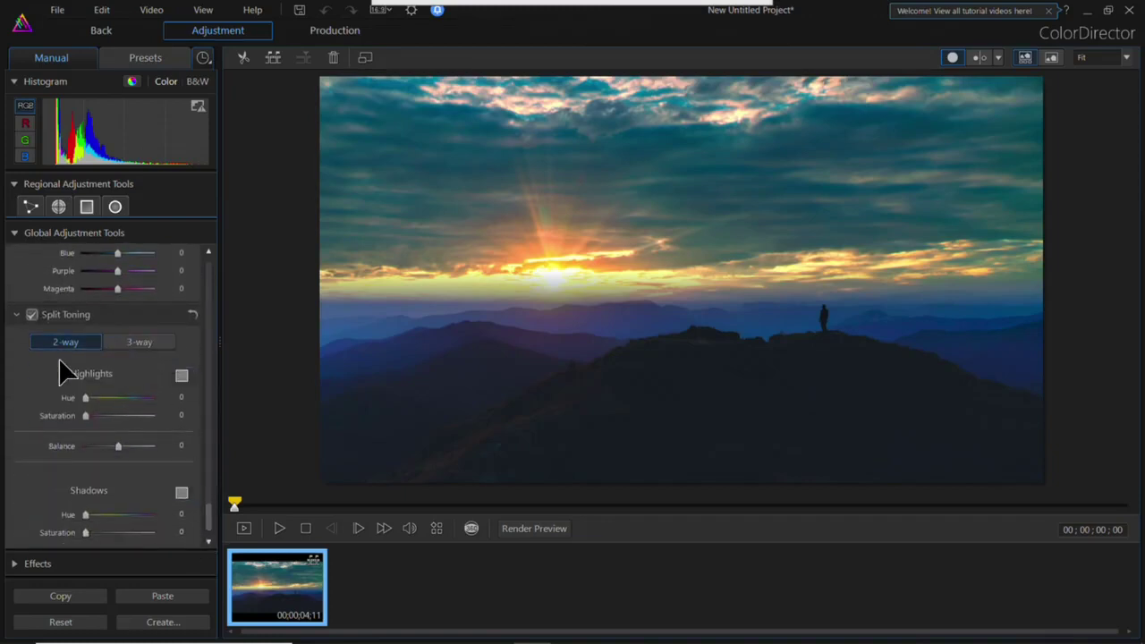
pyautogui.click(154, 345)
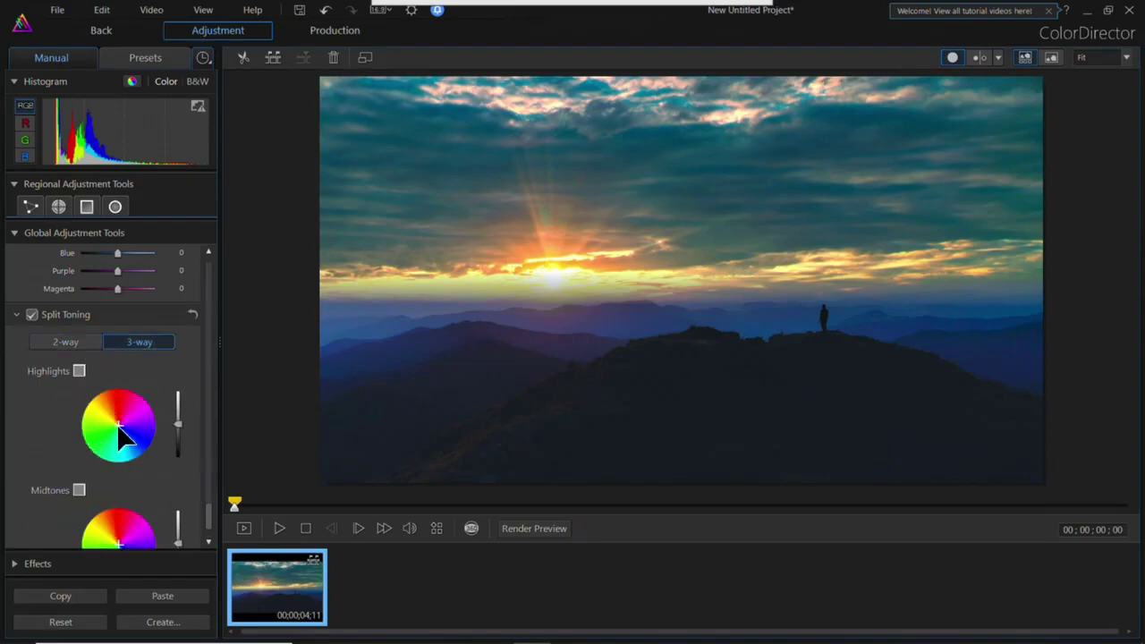
pyautogui.moveTo(122, 424)
pyautogui.mouseDown()
pyautogui.moveTo(163, 429)
pyautogui.moveTo(146, 463)
pyautogui.moveTo(104, 409)
pyautogui.moveTo(161, 426)
pyautogui.moveTo(136, 416)
pyautogui.mouseUp()
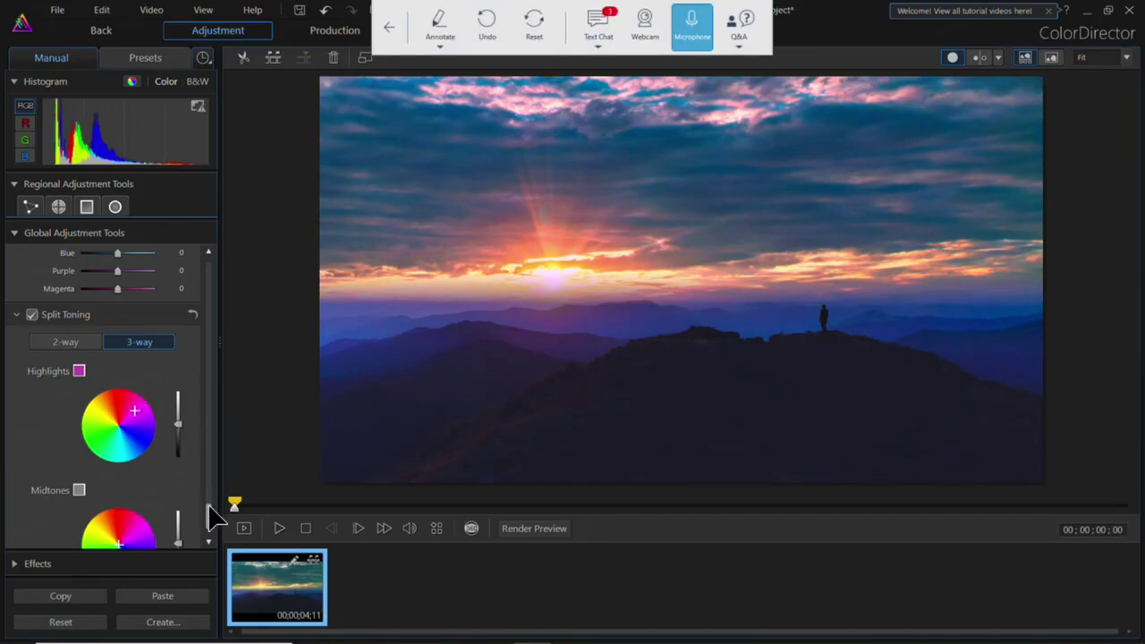
pyautogui.scroll(-3, 87, 413)
pyautogui.moveTo(125, 380); pyautogui.dragTo(100, 365)
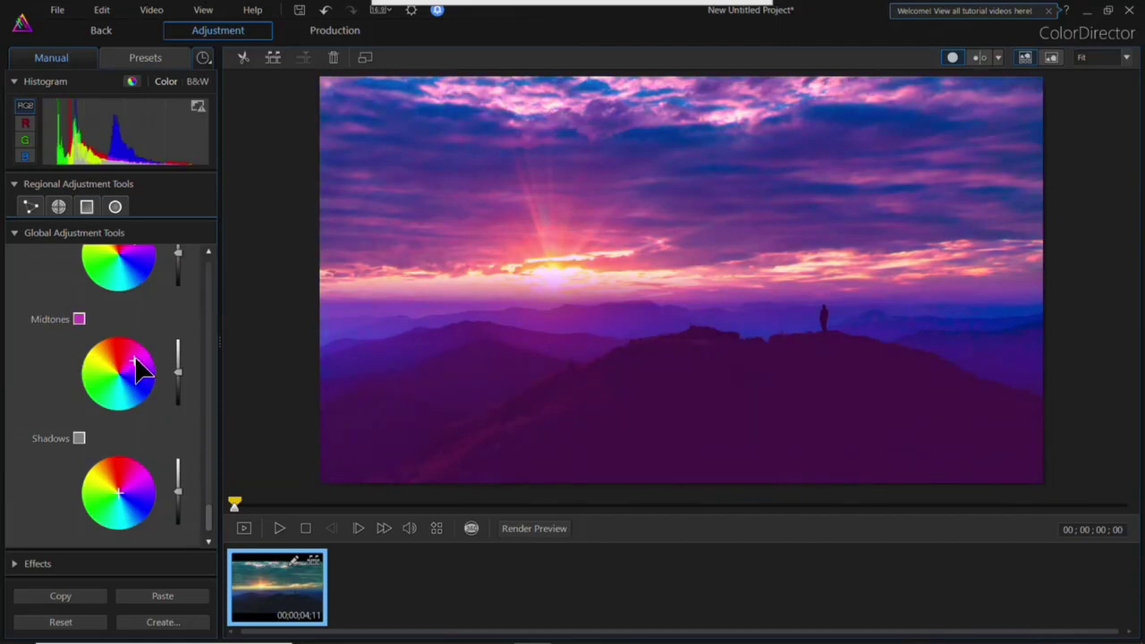
pyautogui.moveTo(124, 498); pyautogui.dragTo(183, 524)
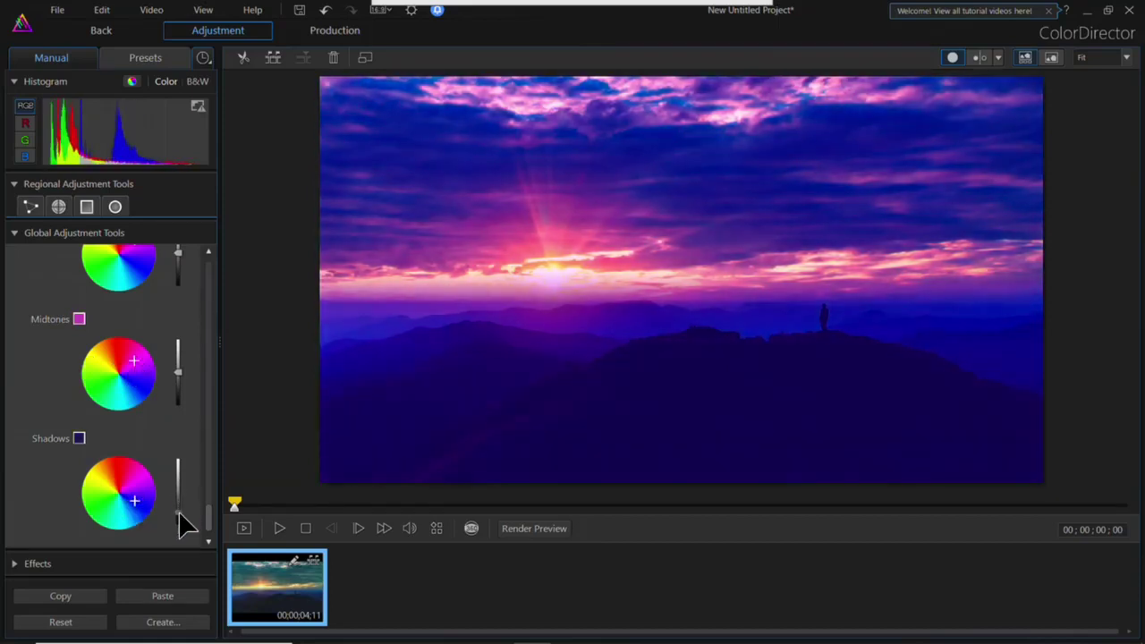
pyautogui.click(1131, 10)
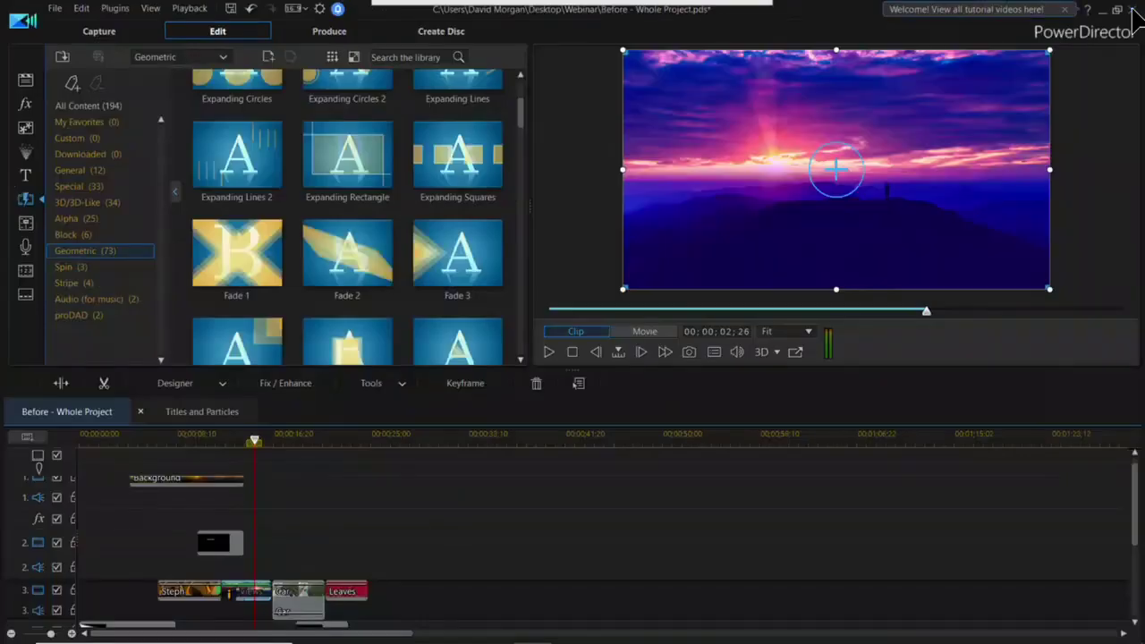
# Move the playhead to the Leaves clip and open that clip in ColorDirector.
pyautogui.click(251, 438)
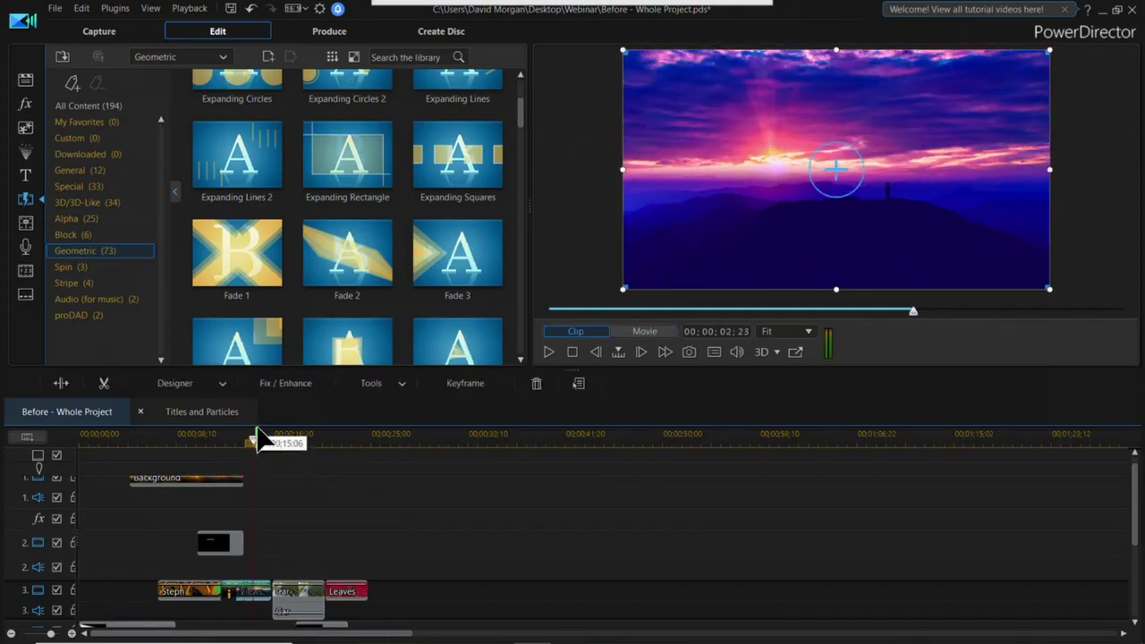
pyautogui.click(252, 440)
pyautogui.moveTo(251, 443); pyautogui.dragTo(345, 445)
pyautogui.click(347, 591)
pyautogui.rightClick(357, 588)
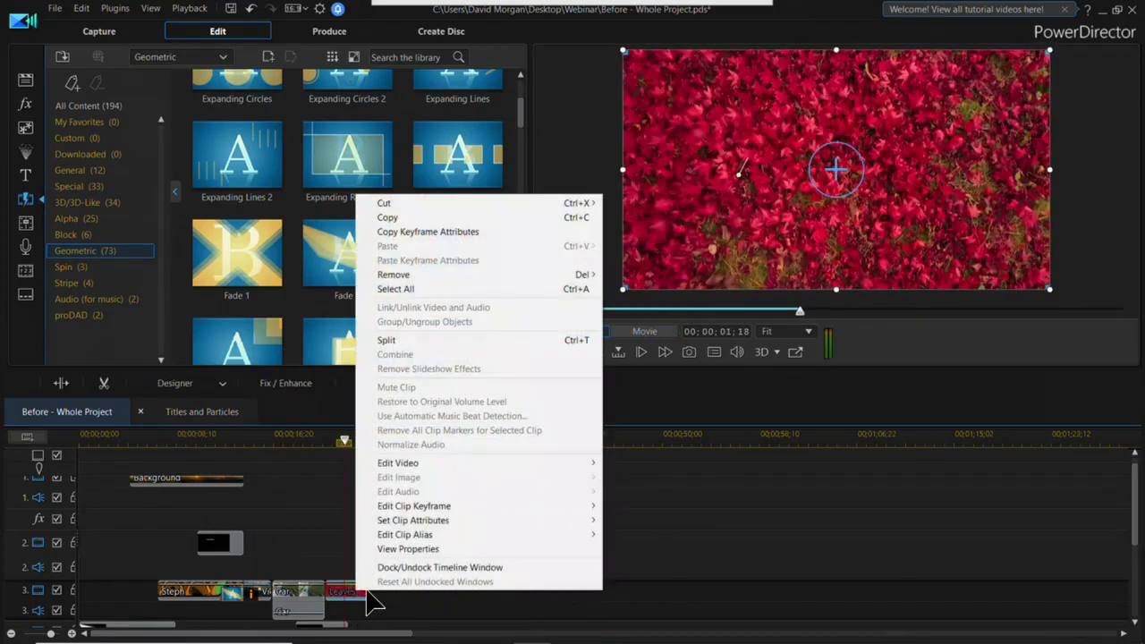
pyautogui.moveTo(448, 463)
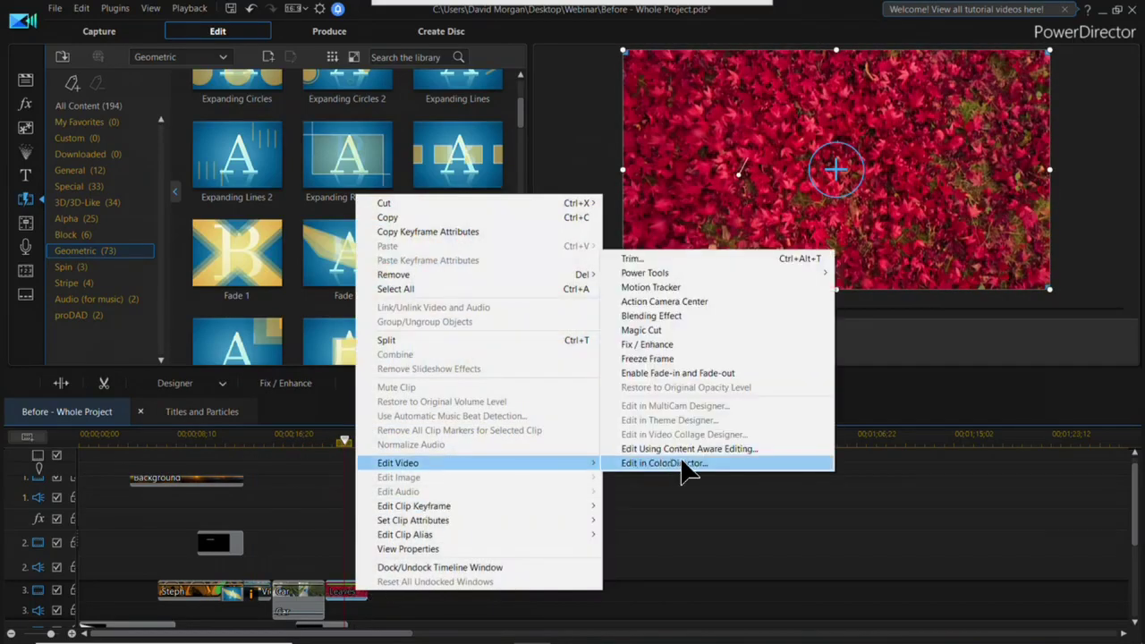
pyautogui.click(684, 463)
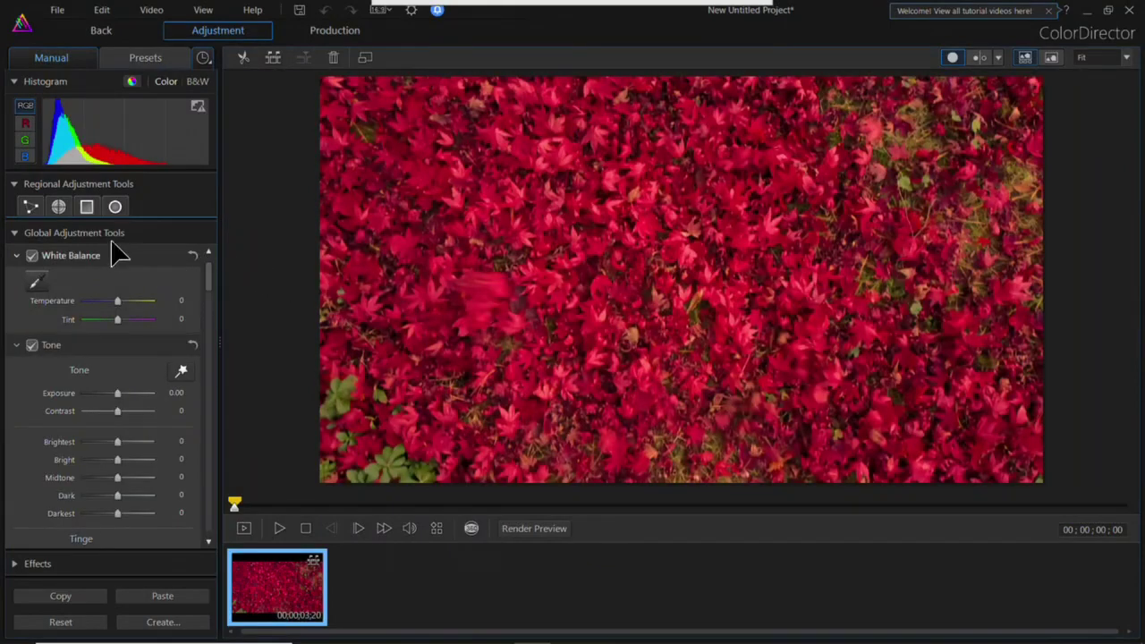
# Sample the red of the leaves as the original color for Color Replacement and set the tolerance to 50.
pyautogui.click(15, 235)
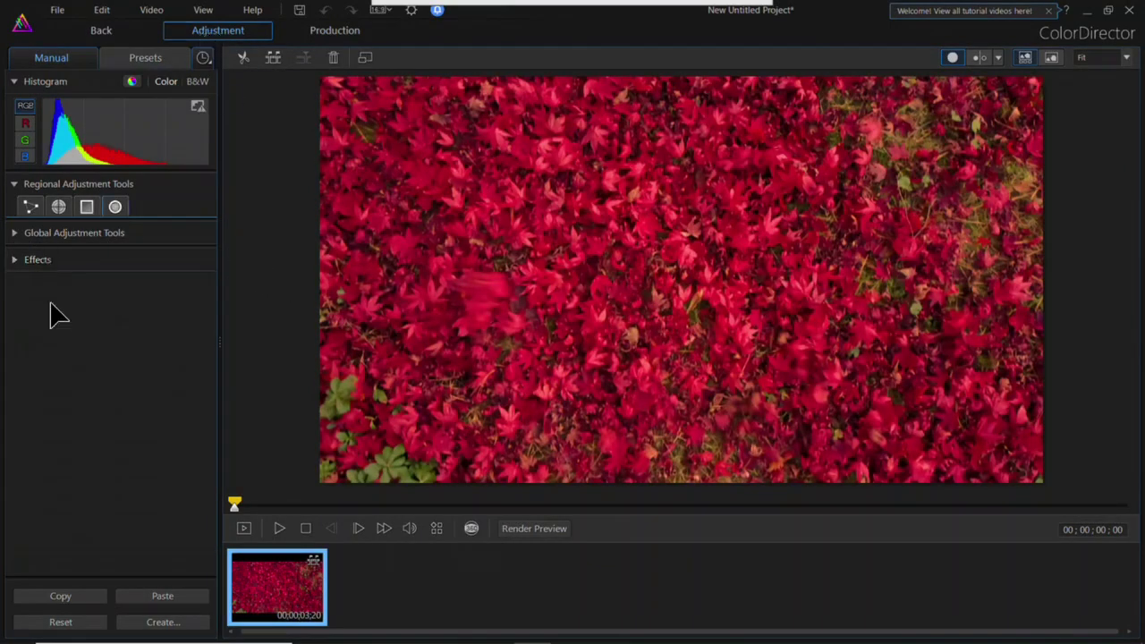
pyautogui.click(16, 261)
pyautogui.moveTo(212, 307); pyautogui.dragTo(215, 426)
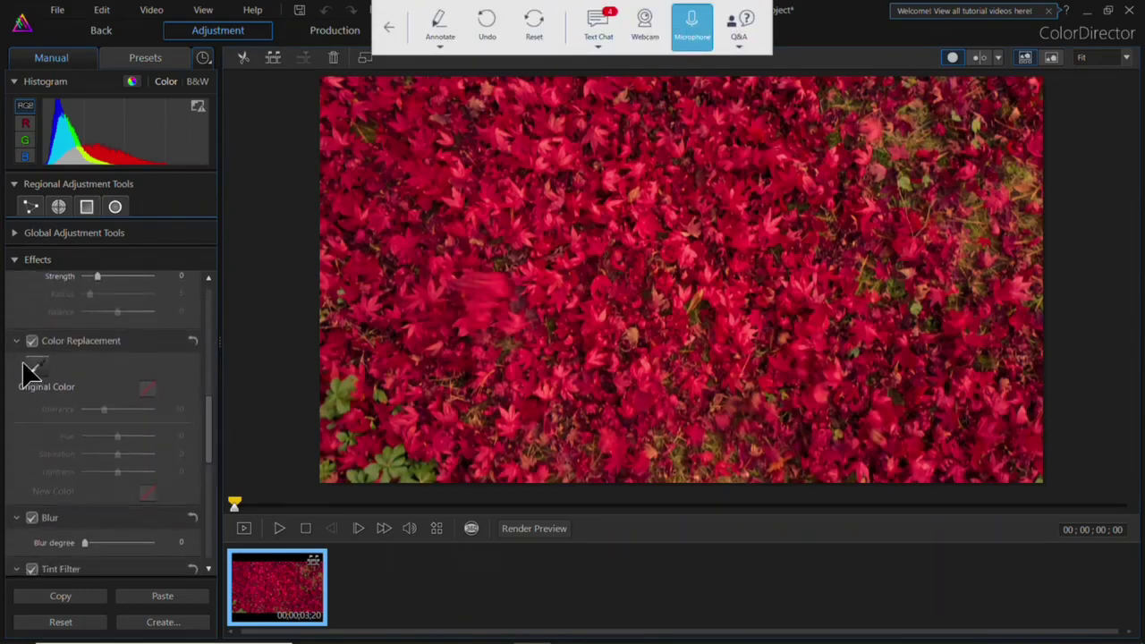
pyautogui.click(37, 366)
pyautogui.click(577, 204)
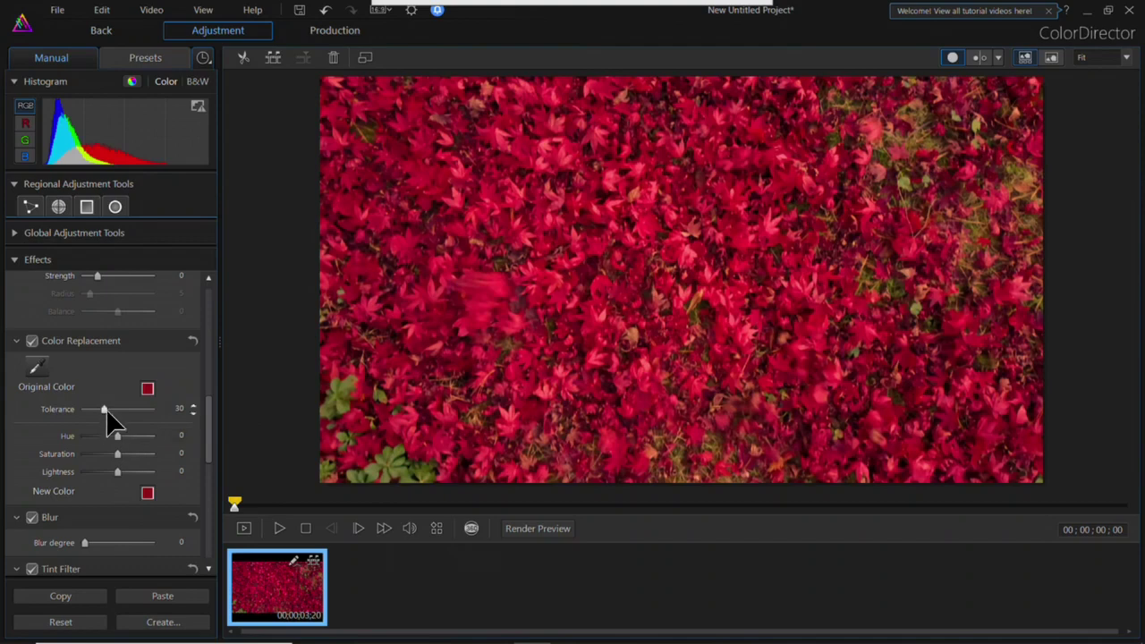
pyautogui.moveTo(122, 413); pyautogui.dragTo(126, 411)
# Open the keyframe settings and set the Color Replacement hue to 150 at 00;00;02;29.
pyautogui.click(204, 58)
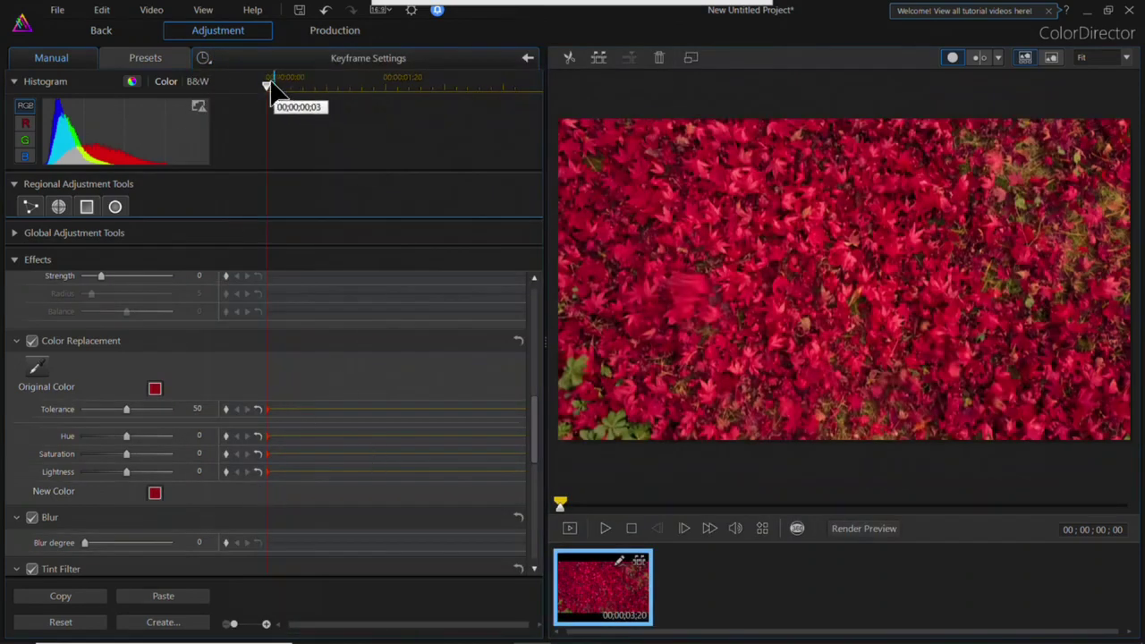
pyautogui.moveTo(266, 84); pyautogui.dragTo(477, 89)
pyautogui.moveTo(128, 437); pyautogui.dragTo(164, 436)
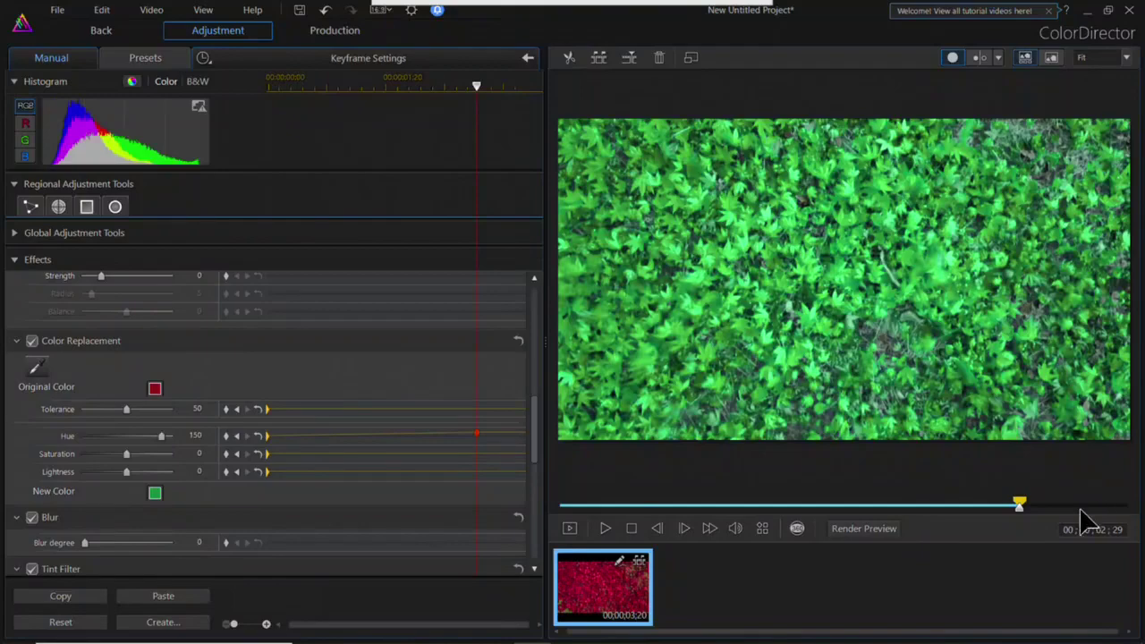
# Play back the leaves' animated color change and return to the PowerDirector timeline.
pyautogui.click(630, 529)
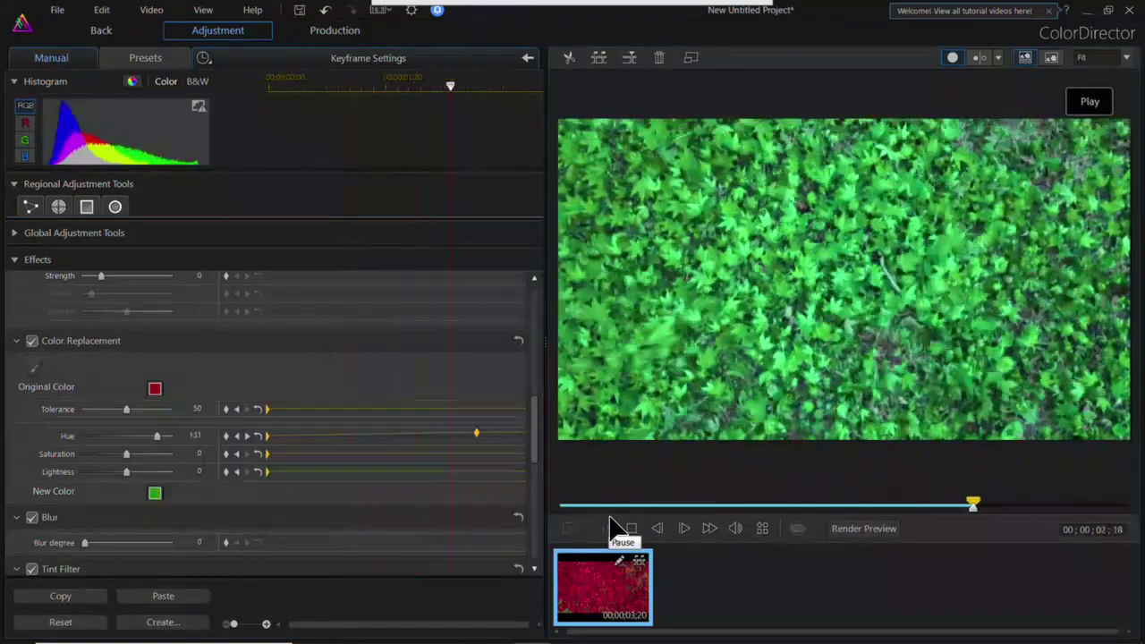
pyautogui.click(614, 528)
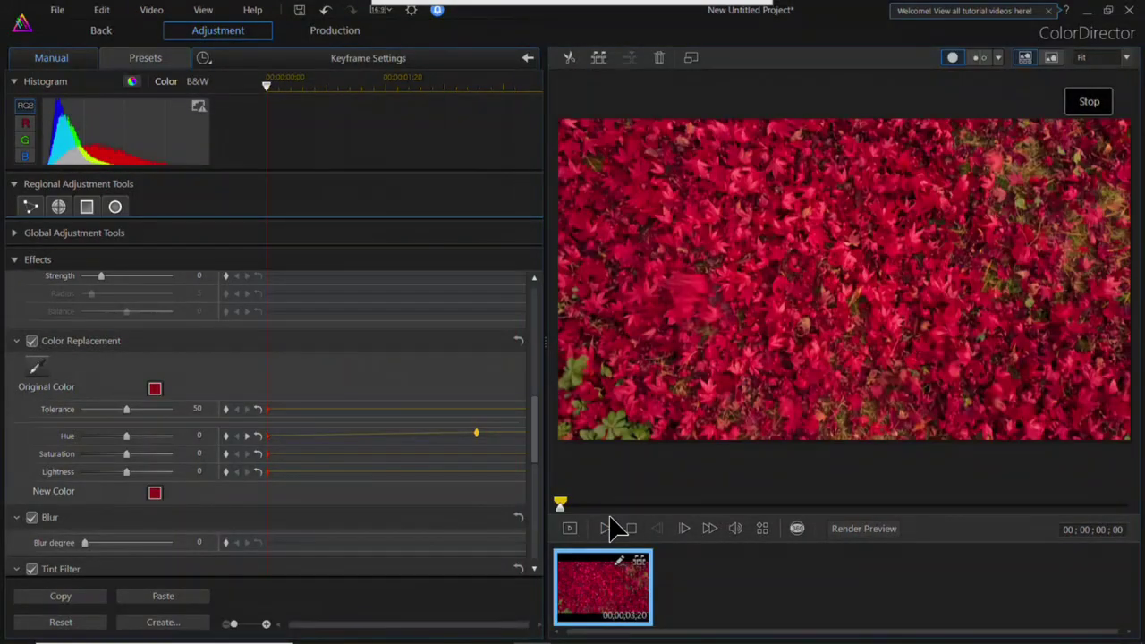
pyautogui.click(1130, 11)
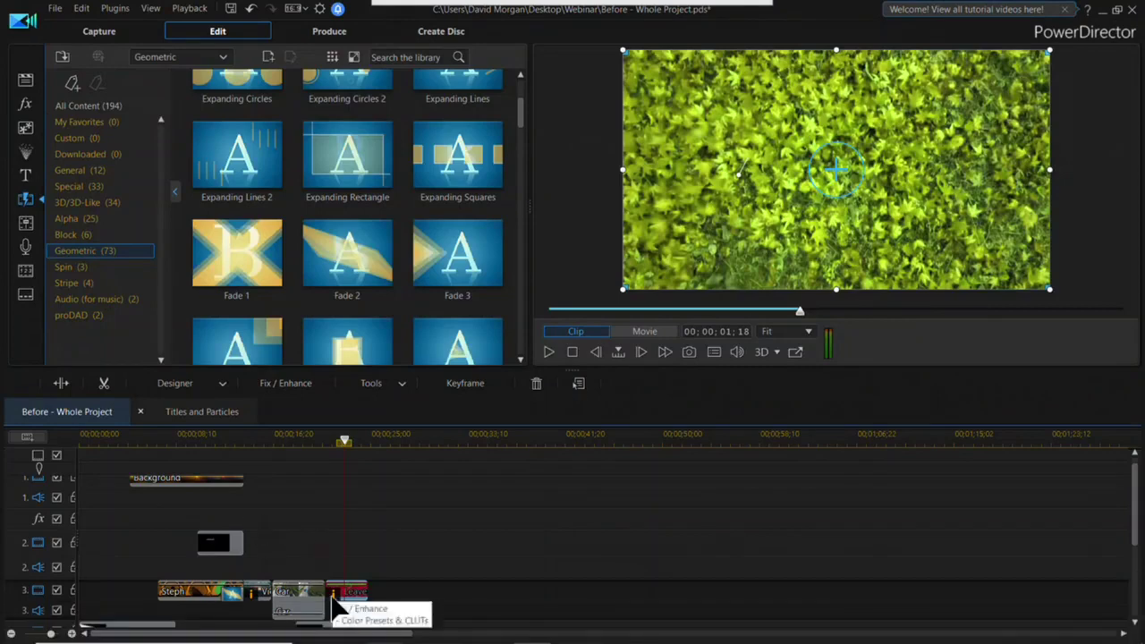
# Open the blue car clip in ColorDirector and start a new regional motion tracking mask.
pyautogui.click(302, 596)
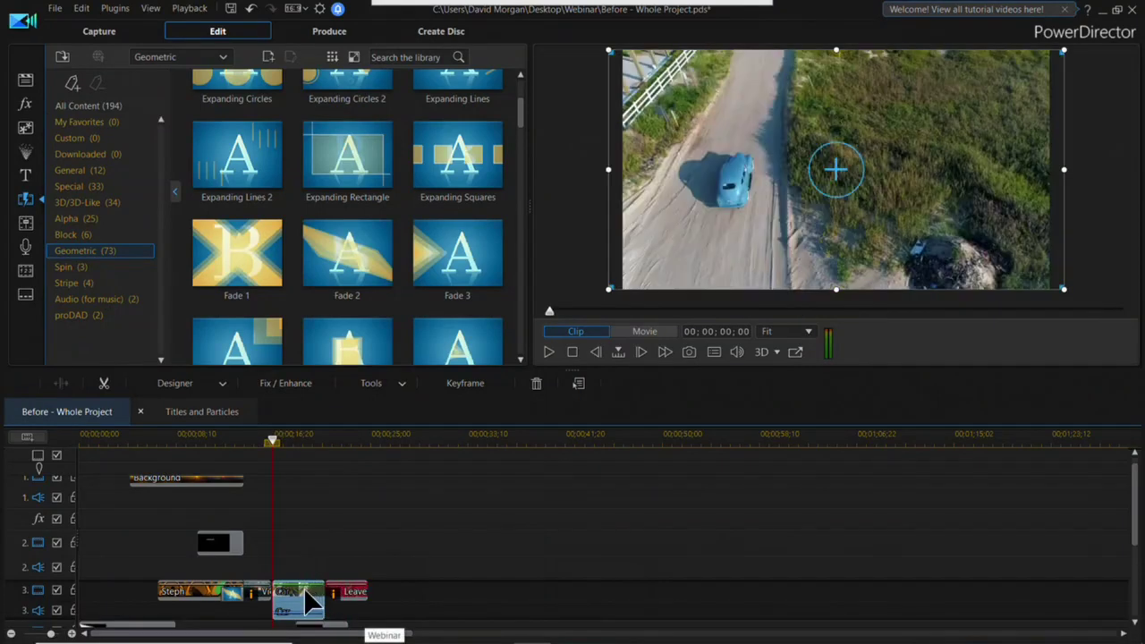
pyautogui.rightClick(307, 598)
pyautogui.moveTo(551, 470)
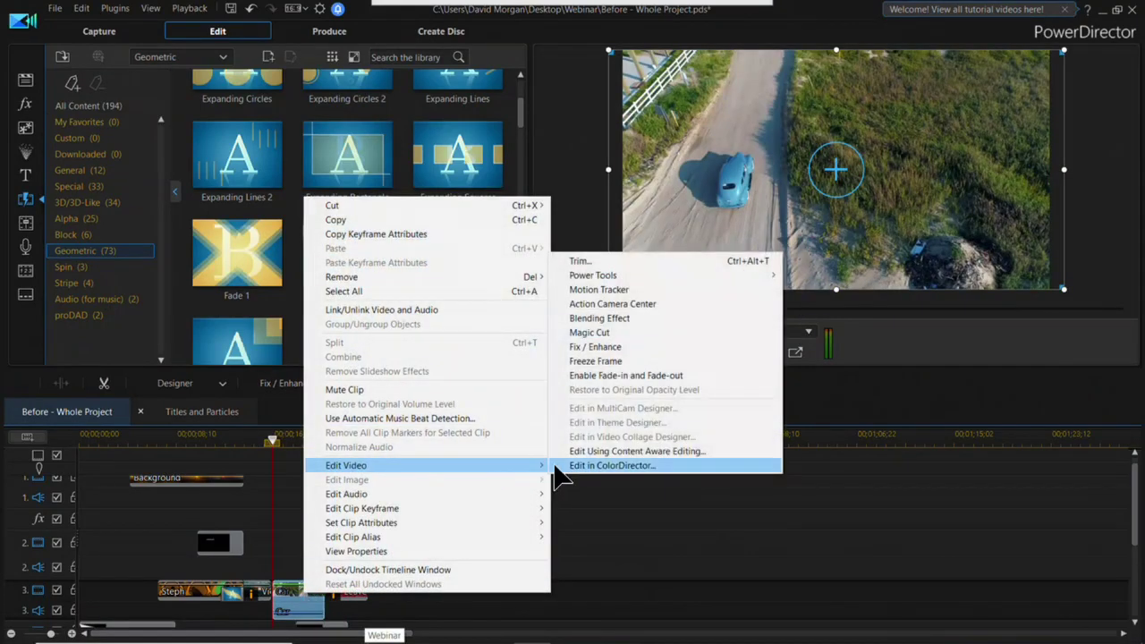
pyautogui.click(655, 465)
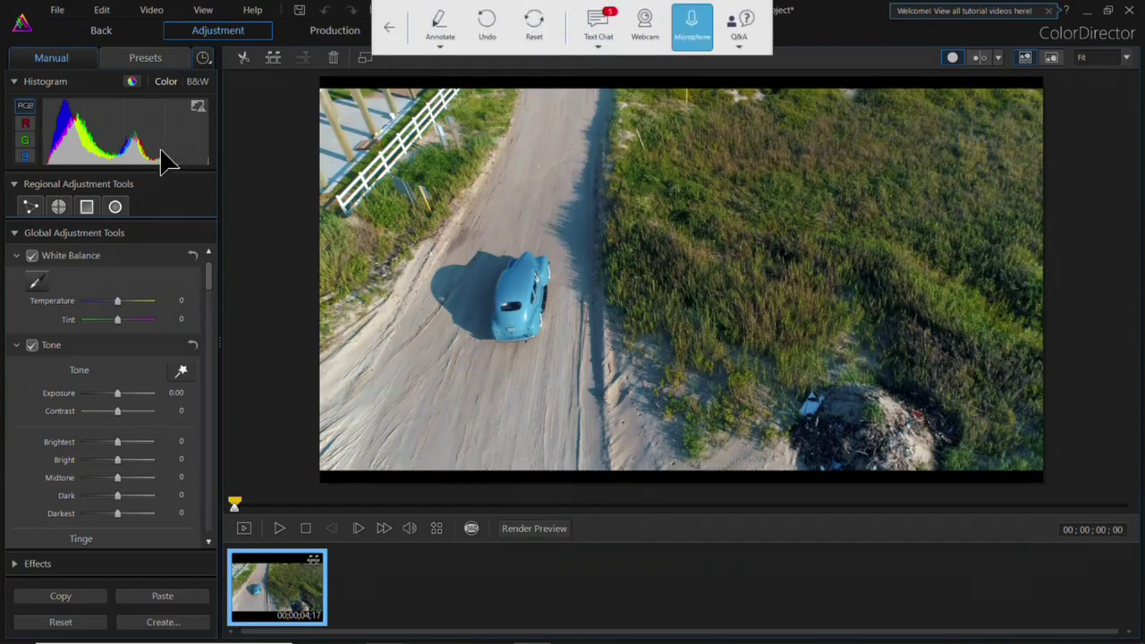
pyautogui.click(58, 207)
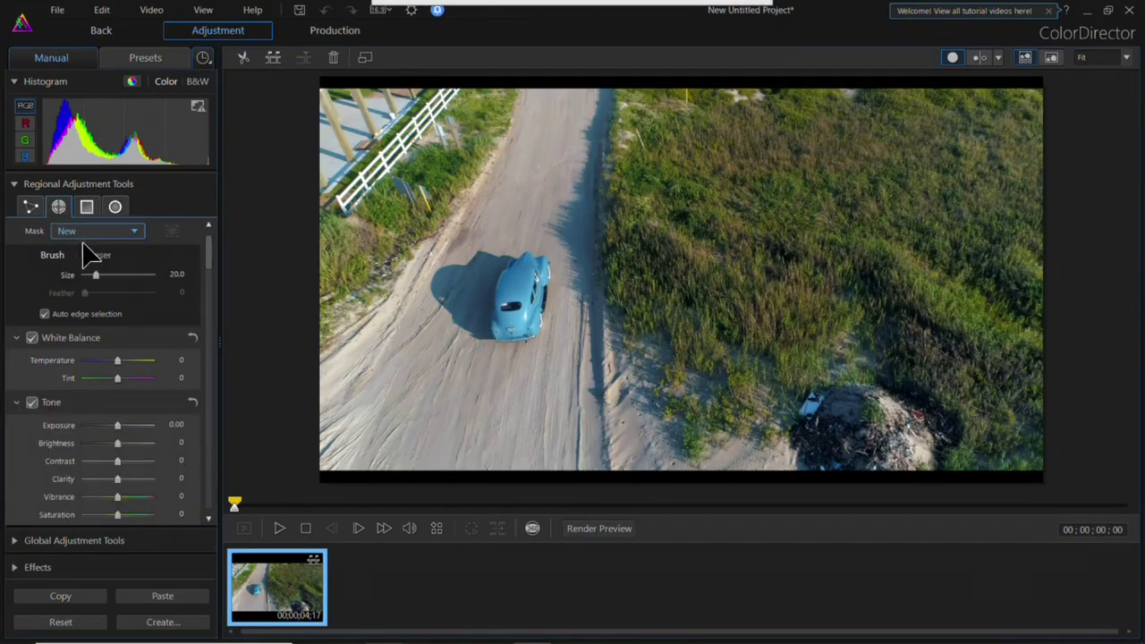
# Try a motion tracking mask on the car with a brush size of 20 and undo it.
pyautogui.click(533, 288)
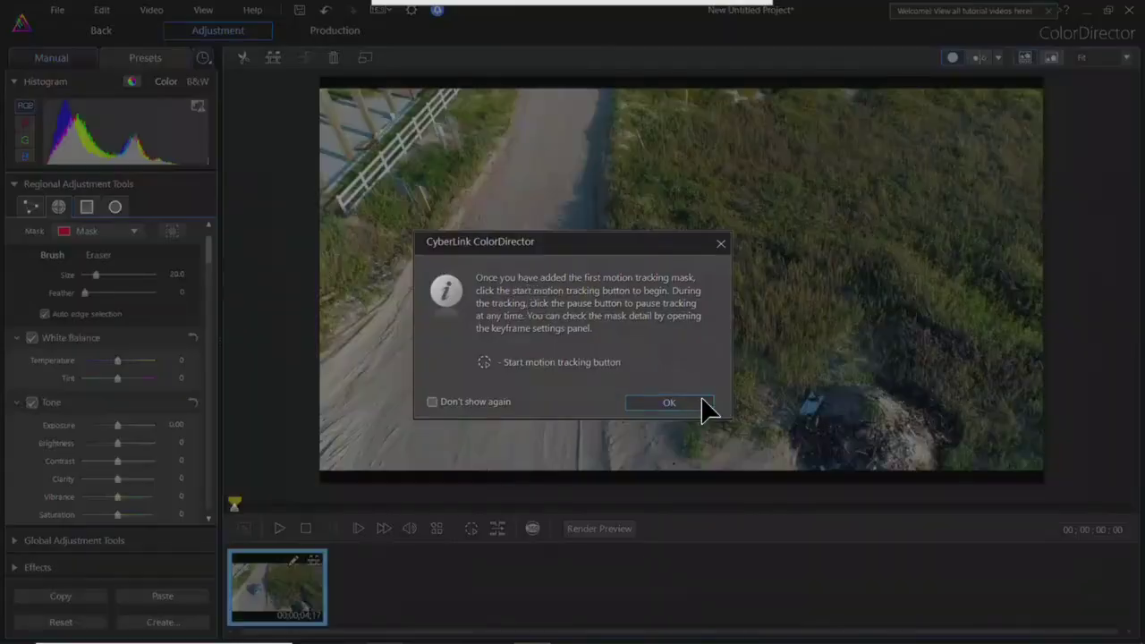
pyautogui.click(680, 408)
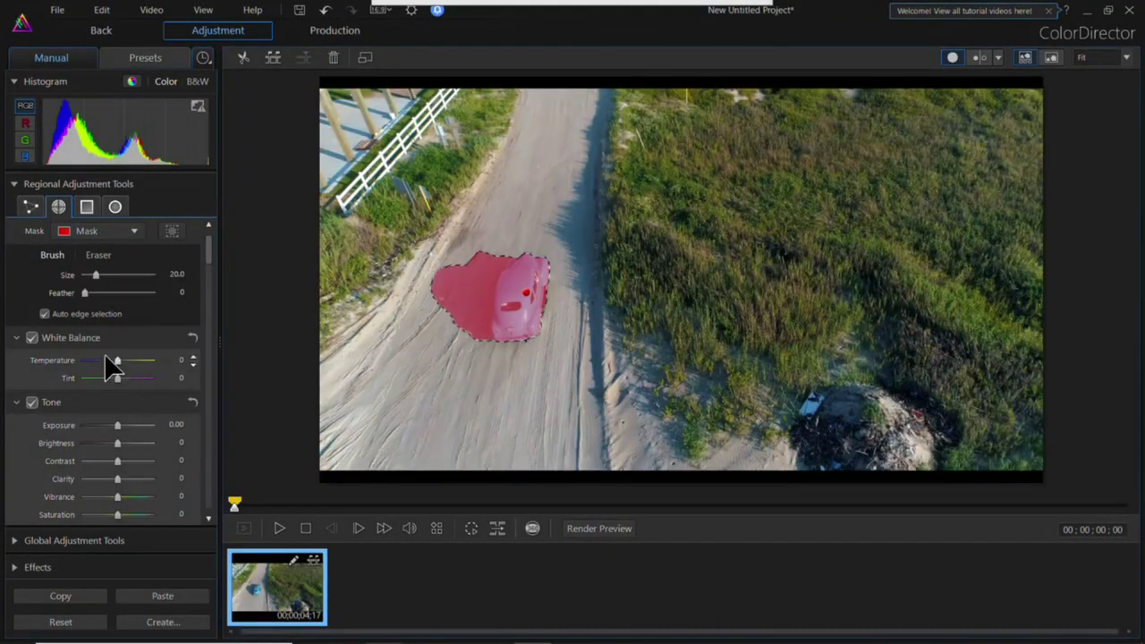
pyautogui.hotkey('ctrl', 'z')
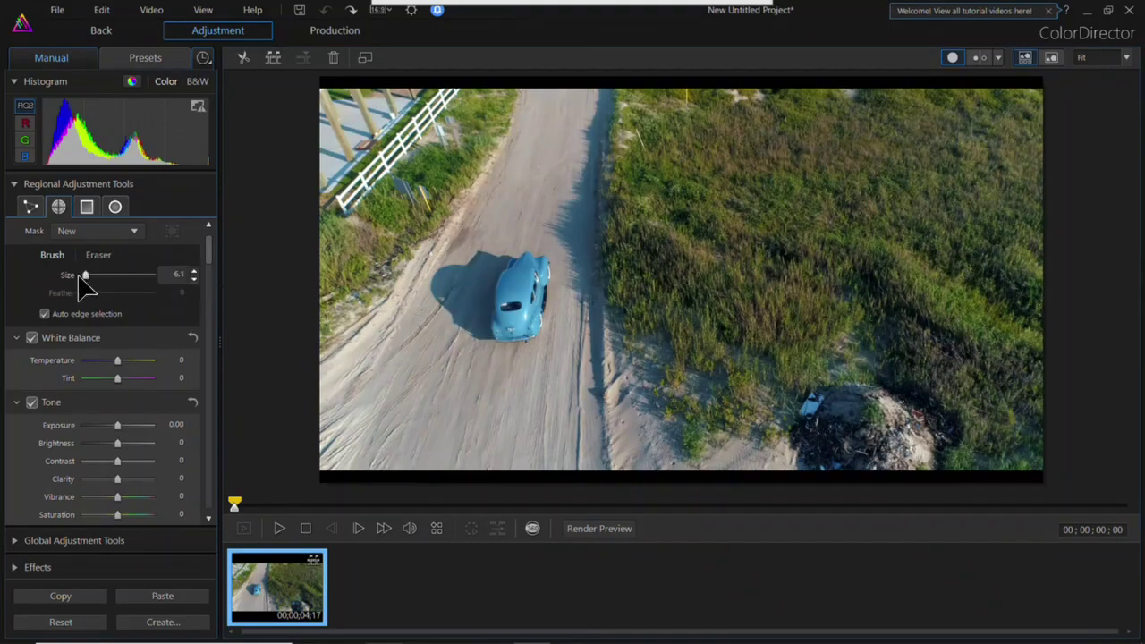
# Brush a motion tracking mask over the blue car's body using a brush size of 12.5.
pyautogui.click(519, 270)
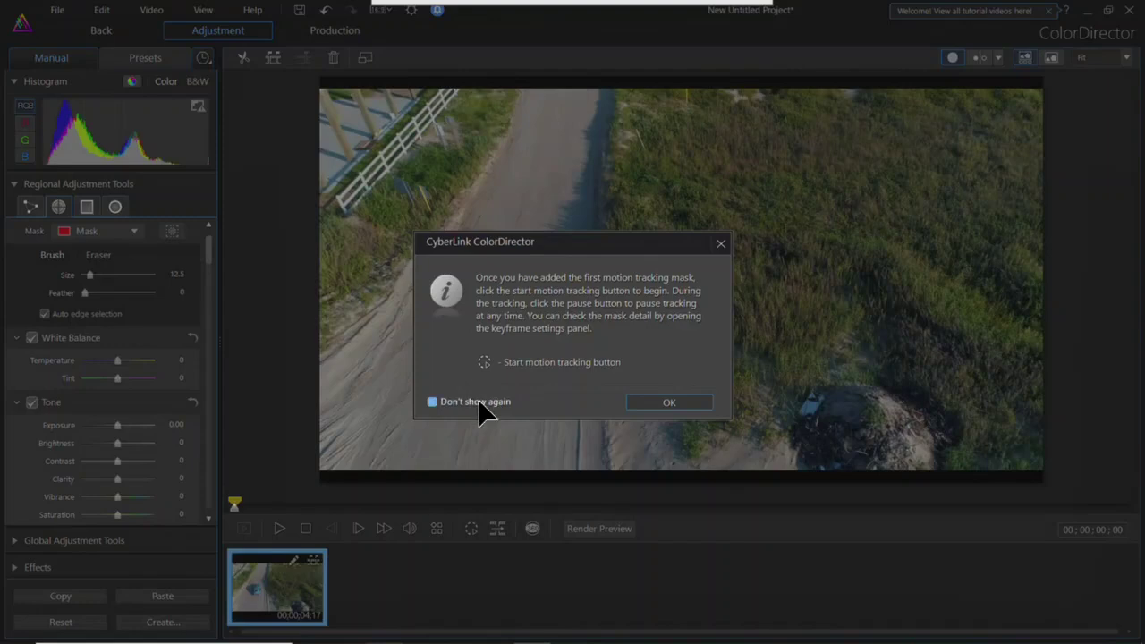
pyautogui.click(497, 400)
pyautogui.click(658, 412)
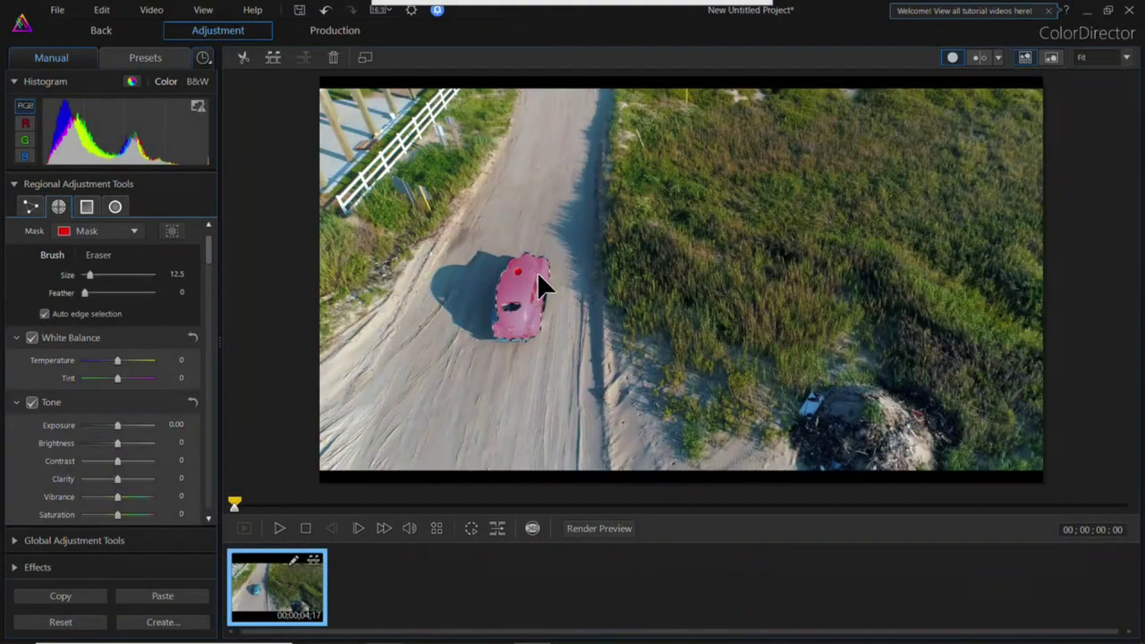
pyautogui.click(508, 311)
# Run motion tracking on the car mask through to the end of the clip.
pyautogui.click(498, 530)
pyautogui.click(452, 388)
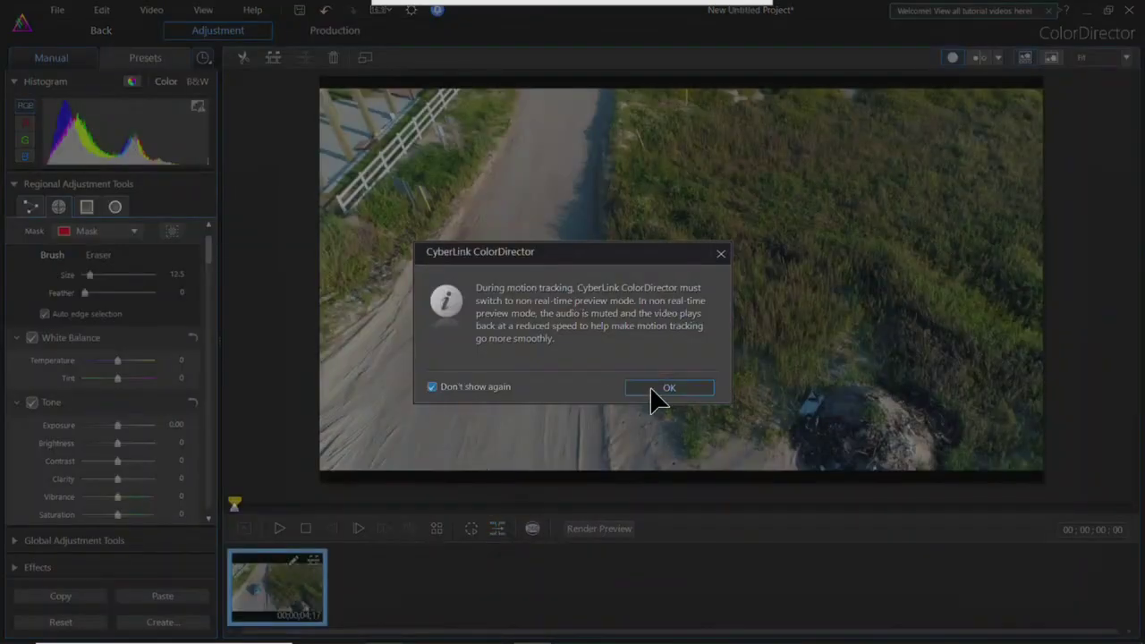
pyautogui.click(662, 390)
pyautogui.click(498, 530)
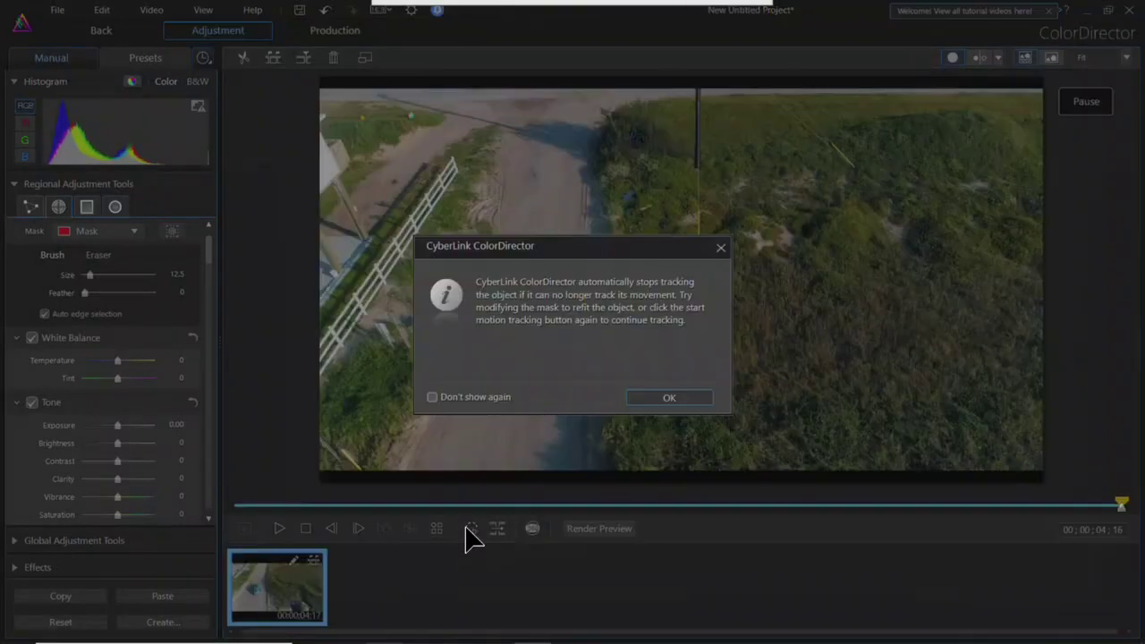
pyautogui.click(671, 400)
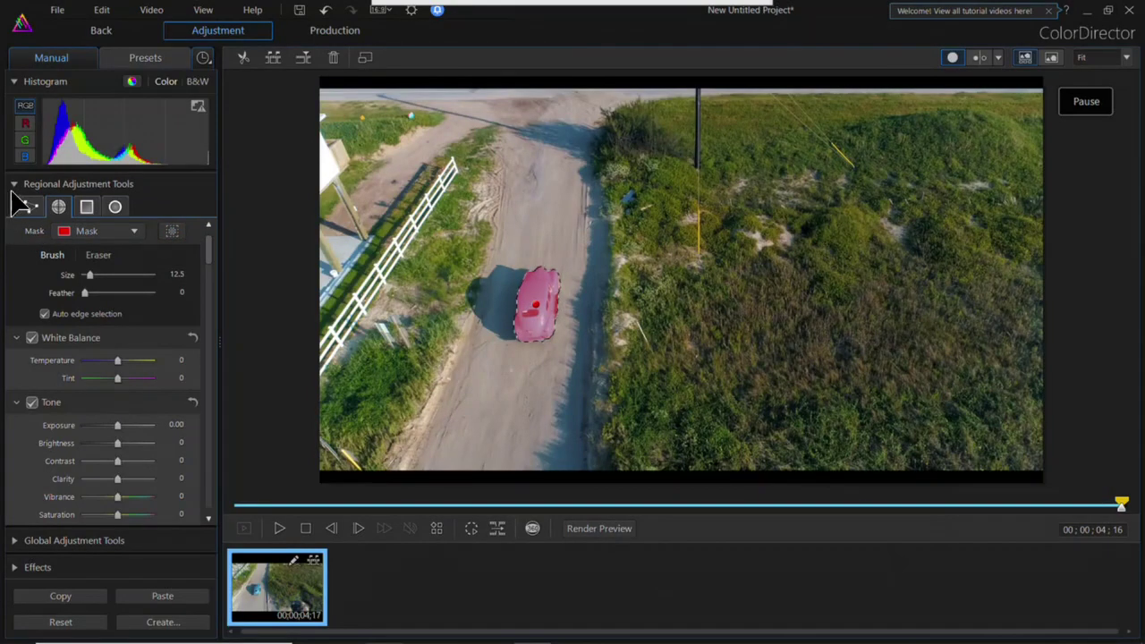
# Sample the car's blue as the original color for Color Replacement, shift its hue to magenta and return to the PowerDirector timeline.
pyautogui.moveTo(211, 248); pyautogui.dragTo(212, 523)
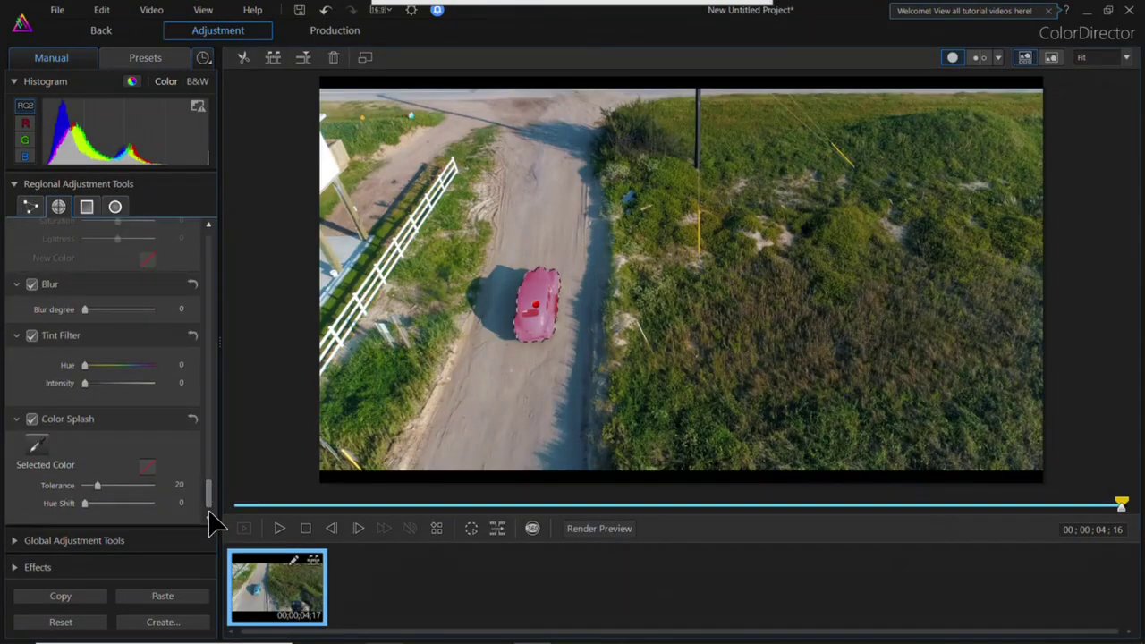
pyautogui.scroll(5, 214, 475)
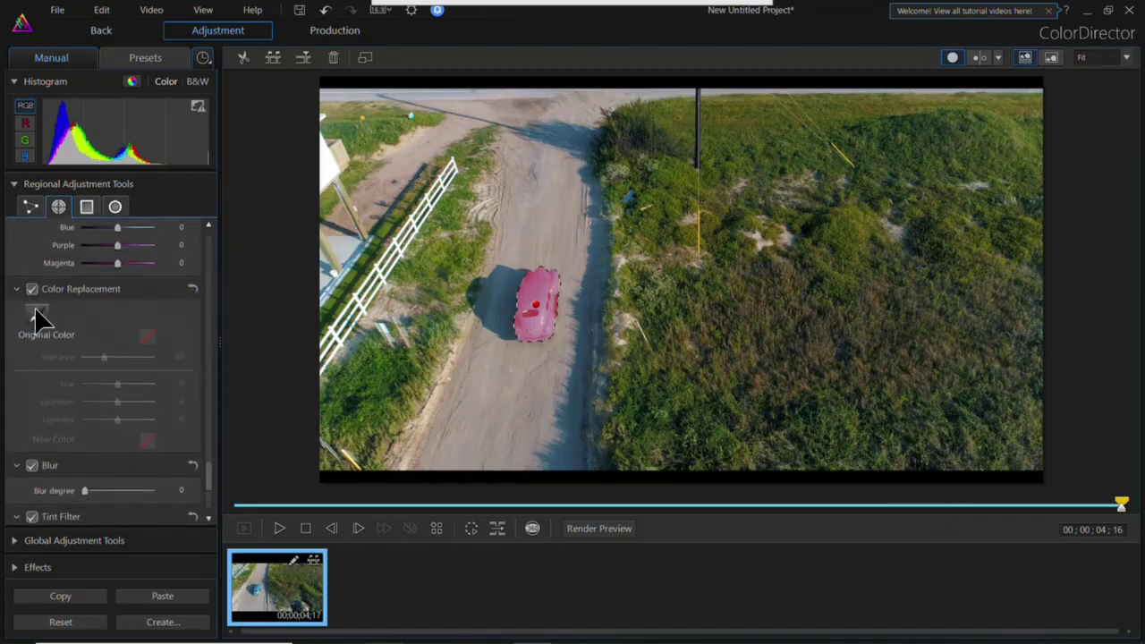
pyautogui.click(538, 297)
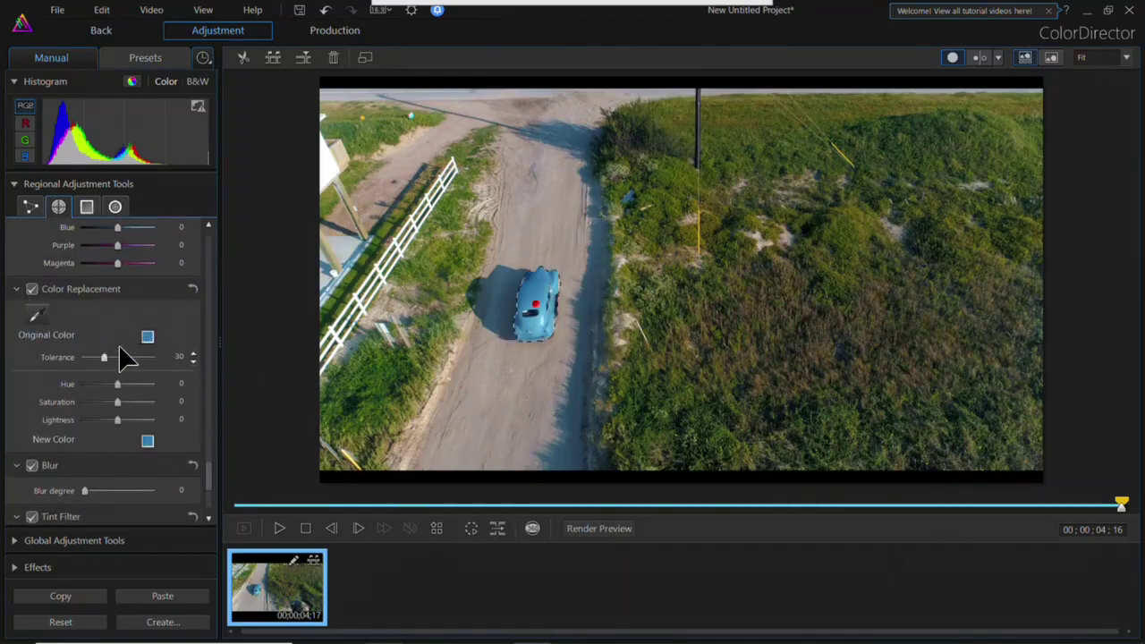
pyautogui.moveTo(126, 386)
pyautogui.mouseDown()
pyautogui.moveTo(161, 385)
pyautogui.moveTo(69, 374)
pyautogui.moveTo(144, 385)
pyautogui.moveTo(126, 402)
pyautogui.mouseUp()
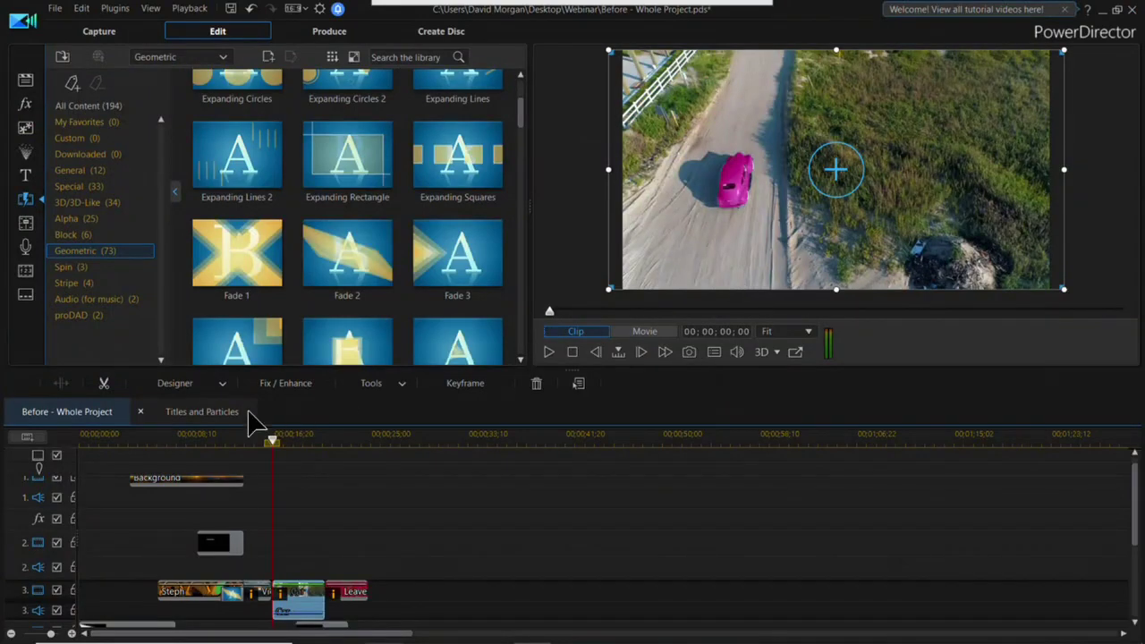
# Play the whole project from the beginning through to the Leaves clip and stop the playback.
pyautogui.moveTo(273, 440)
pyautogui.mouseDown()
pyautogui.moveTo(197, 441)
pyautogui.moveTo(107, 470)
pyautogui.moveTo(87, 462)
pyautogui.mouseUp()
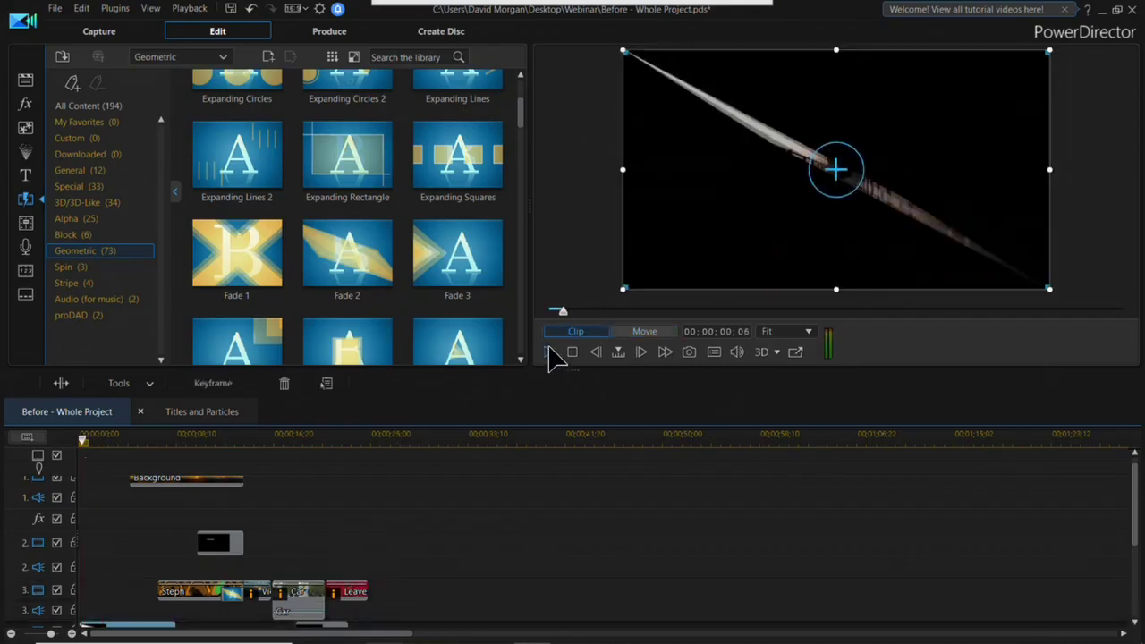
pyautogui.click(551, 353)
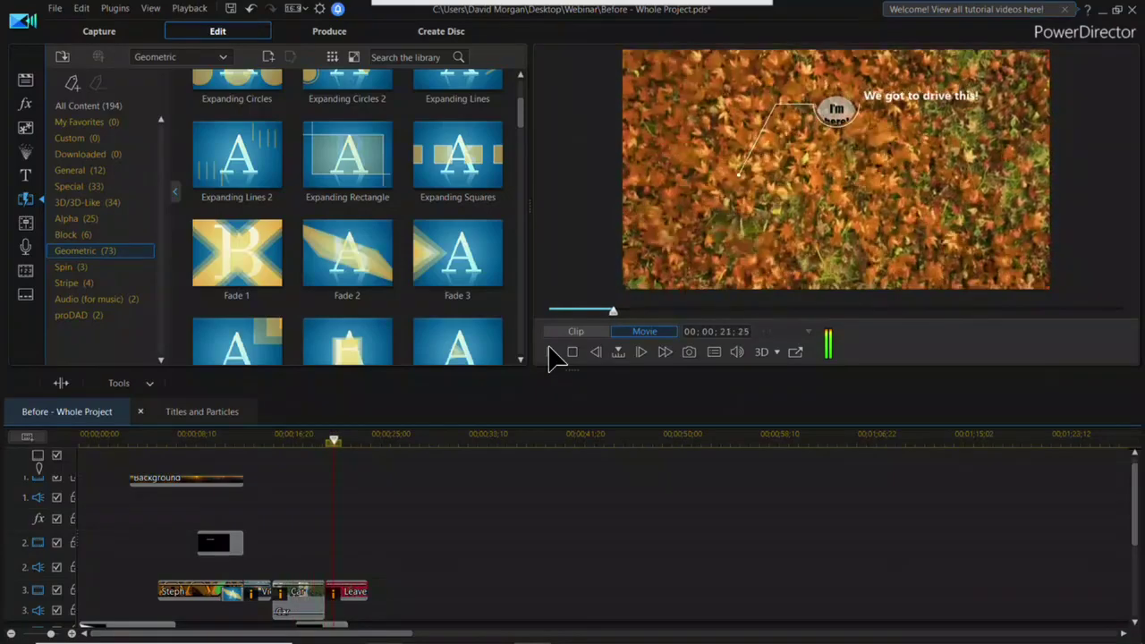
pyautogui.click(573, 351)
pyautogui.moveTo(284, 615)
pyautogui.mouseDown()
pyautogui.moveTo(319, 620)
pyautogui.moveTo(289, 608)
pyautogui.moveTo(299, 618)
pyautogui.mouseUp()
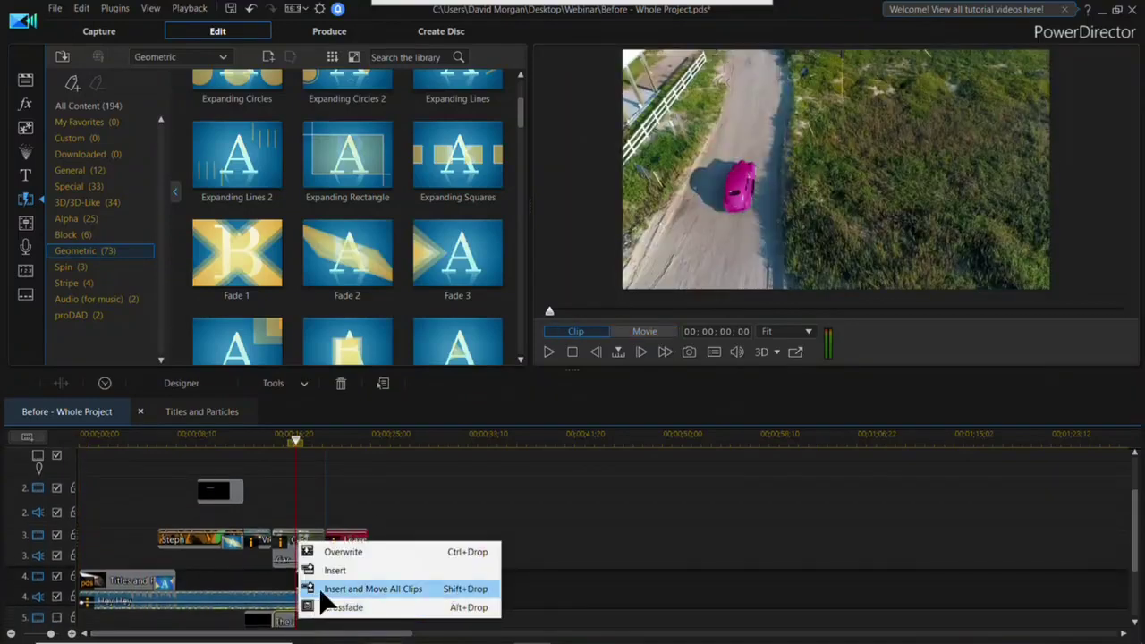
pyautogui.click(571, 479)
pyautogui.click(323, 580)
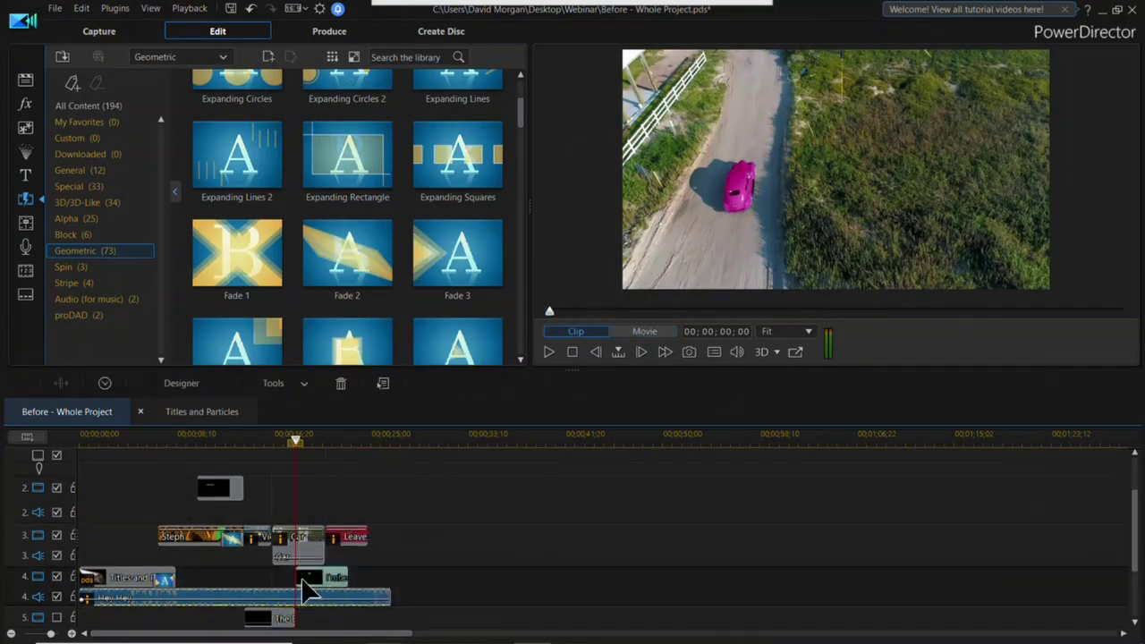
pyautogui.press('space')
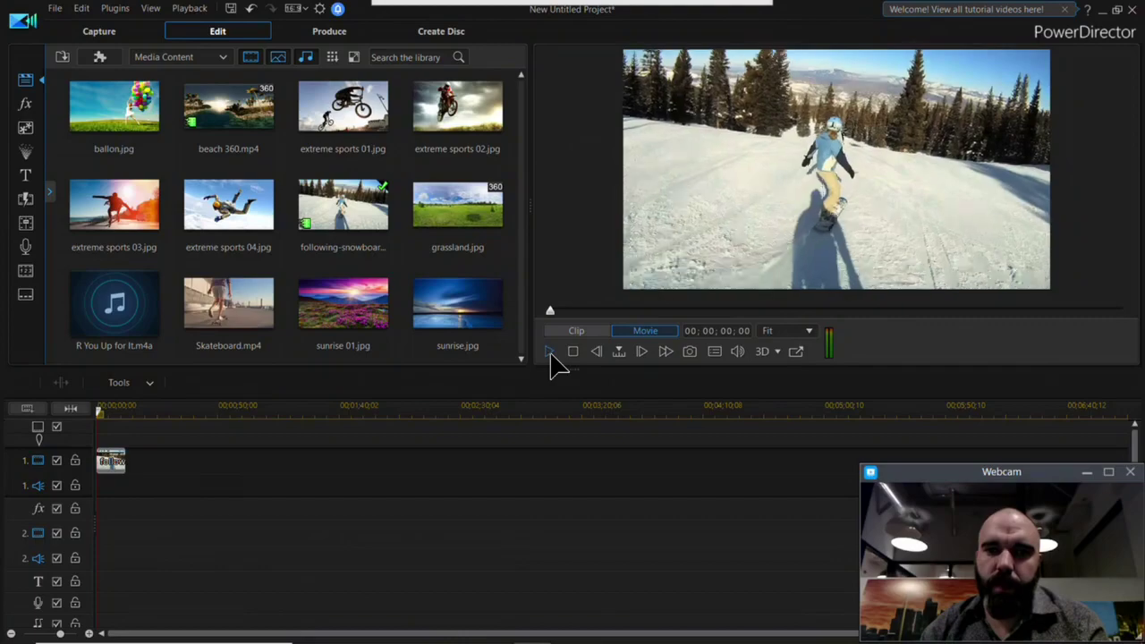
# Enable Video Stabilizer for the snowboarding clip, previewing the playback before and after applying it.
pyautogui.click(550, 351)
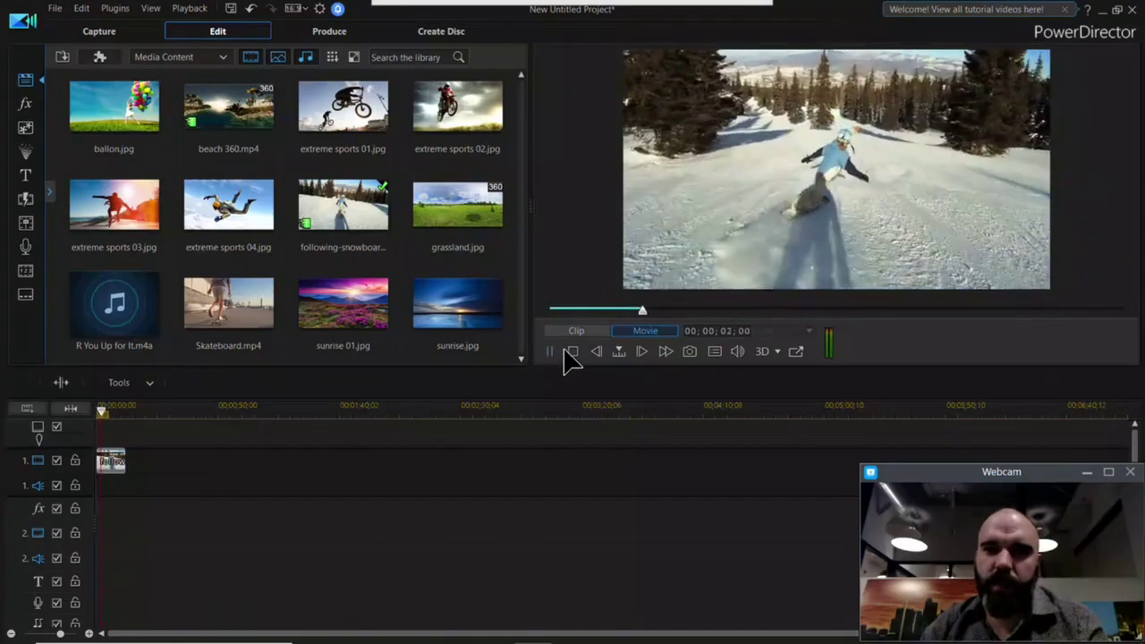
pyautogui.click(573, 352)
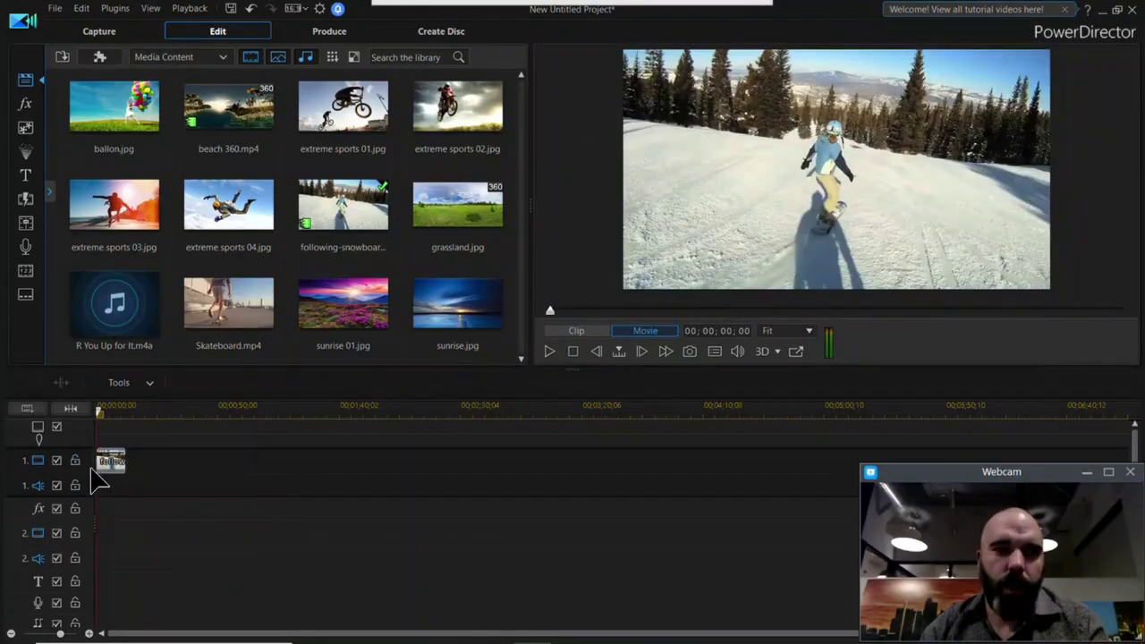
pyautogui.click(111, 463)
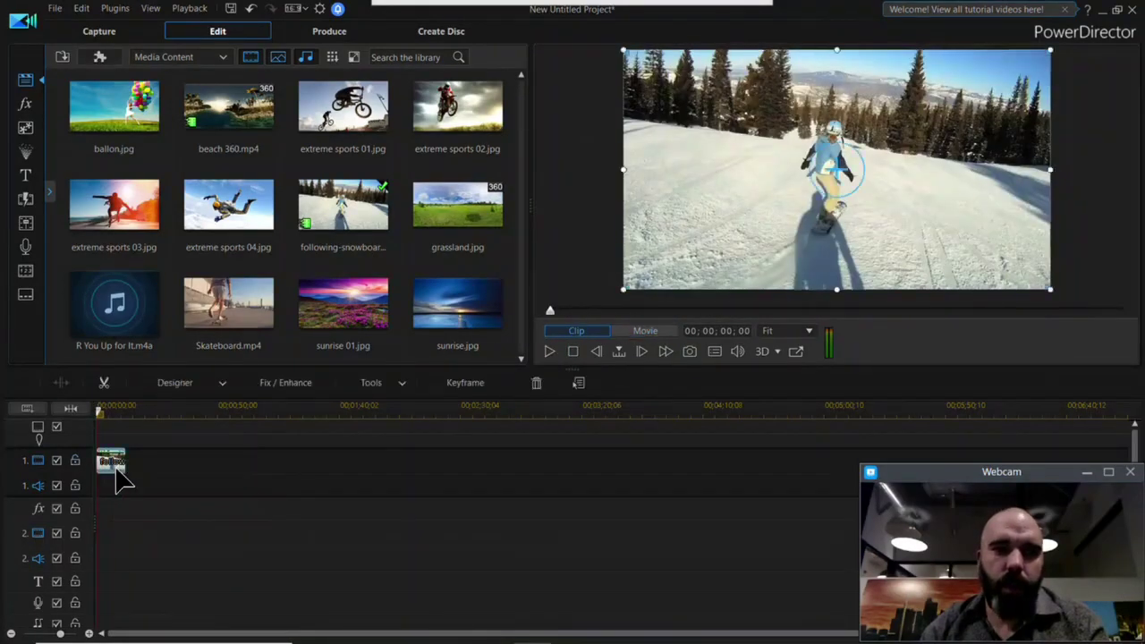
pyautogui.click(315, 387)
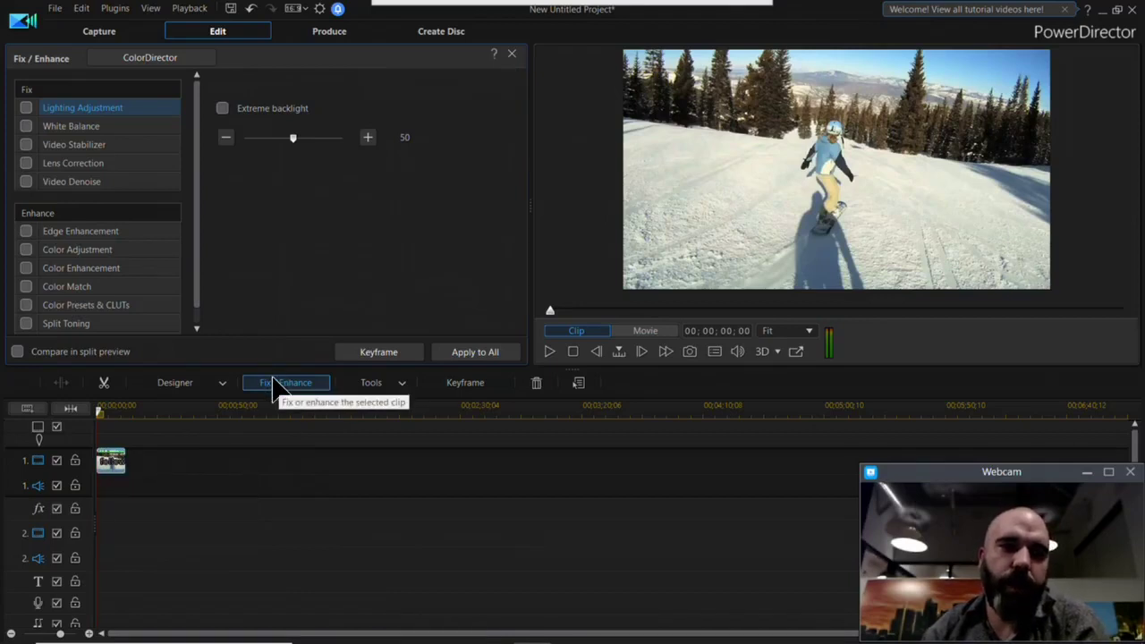
pyautogui.click(28, 145)
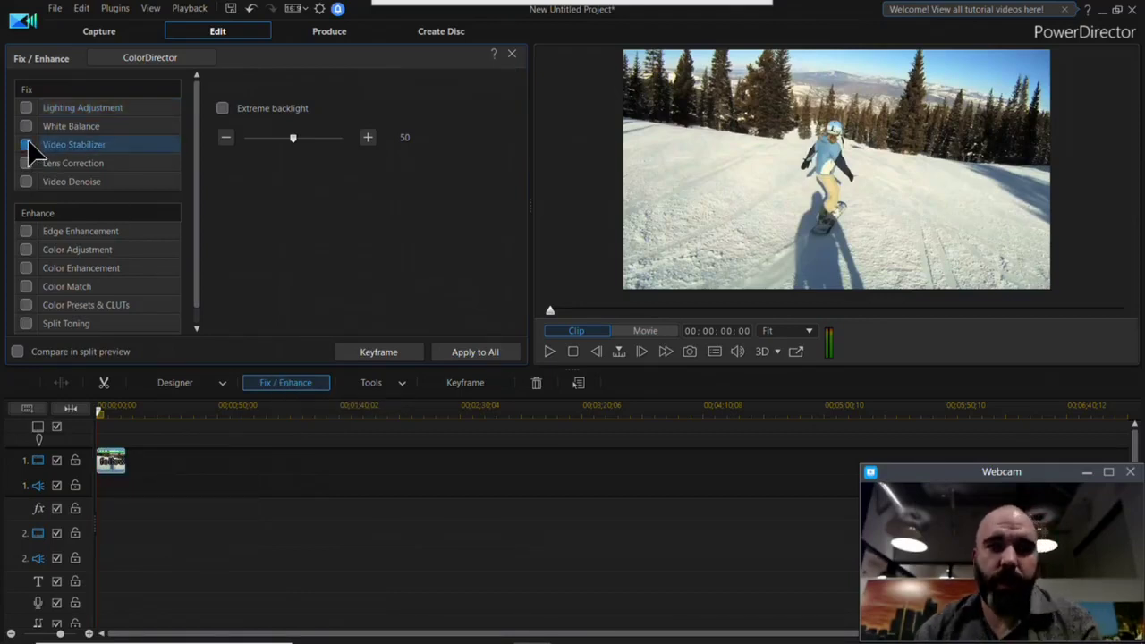
pyautogui.click(549, 352)
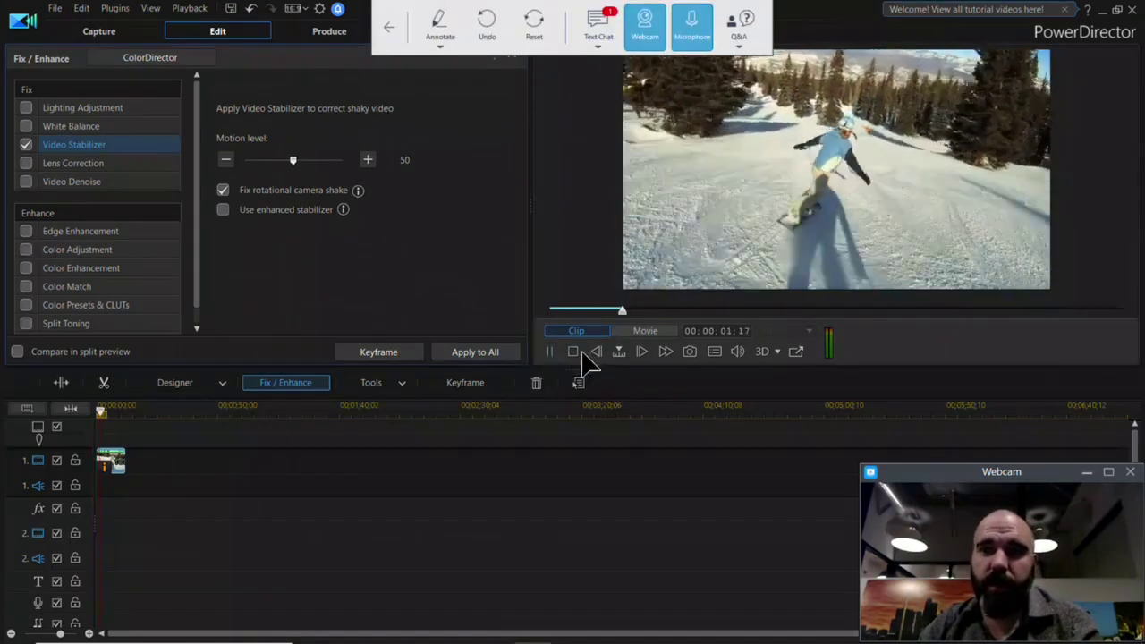
pyautogui.click(573, 353)
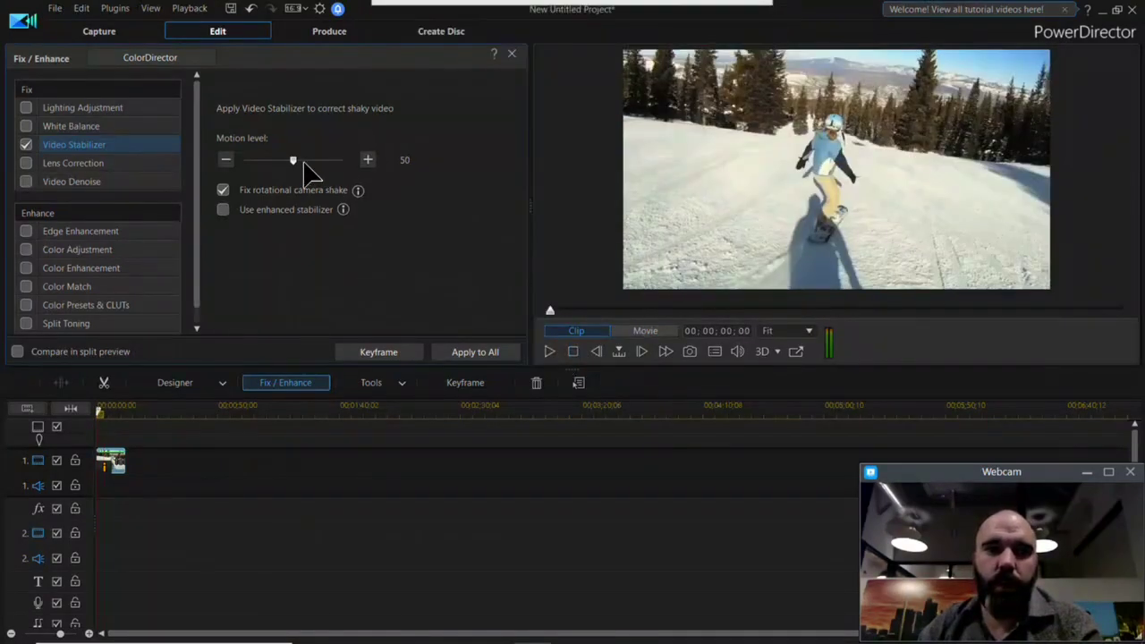
# Set the stabilizer's motion level to 100, turn on the enhanced stabilizer and close the Fix / Enhance settings.
pyautogui.moveTo(296, 165); pyautogui.dragTo(402, 169)
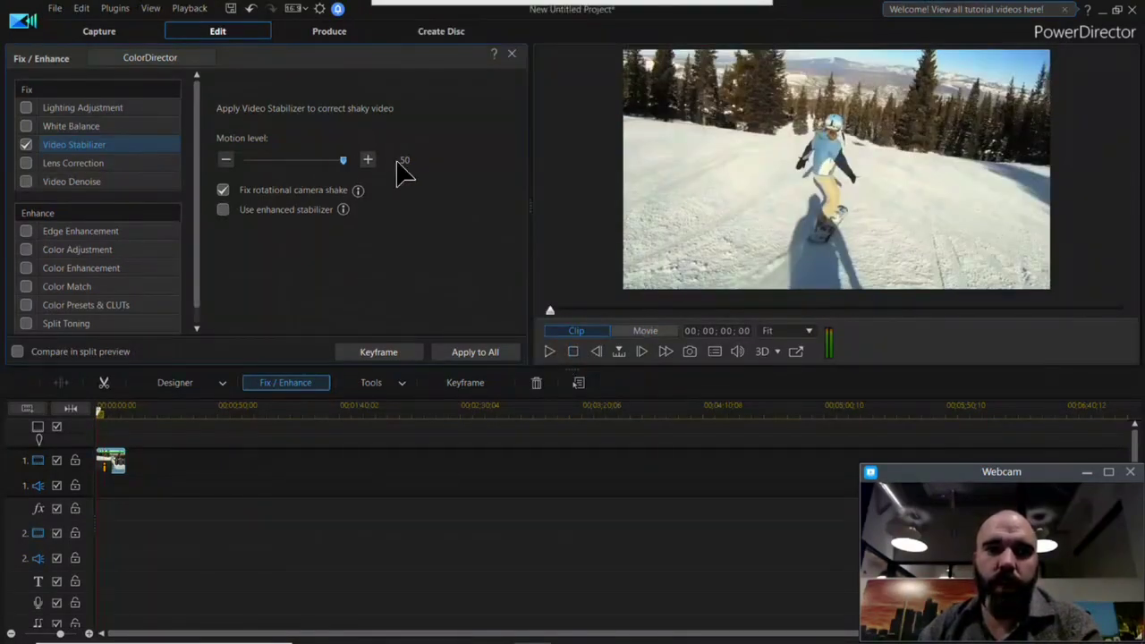
pyautogui.click(549, 353)
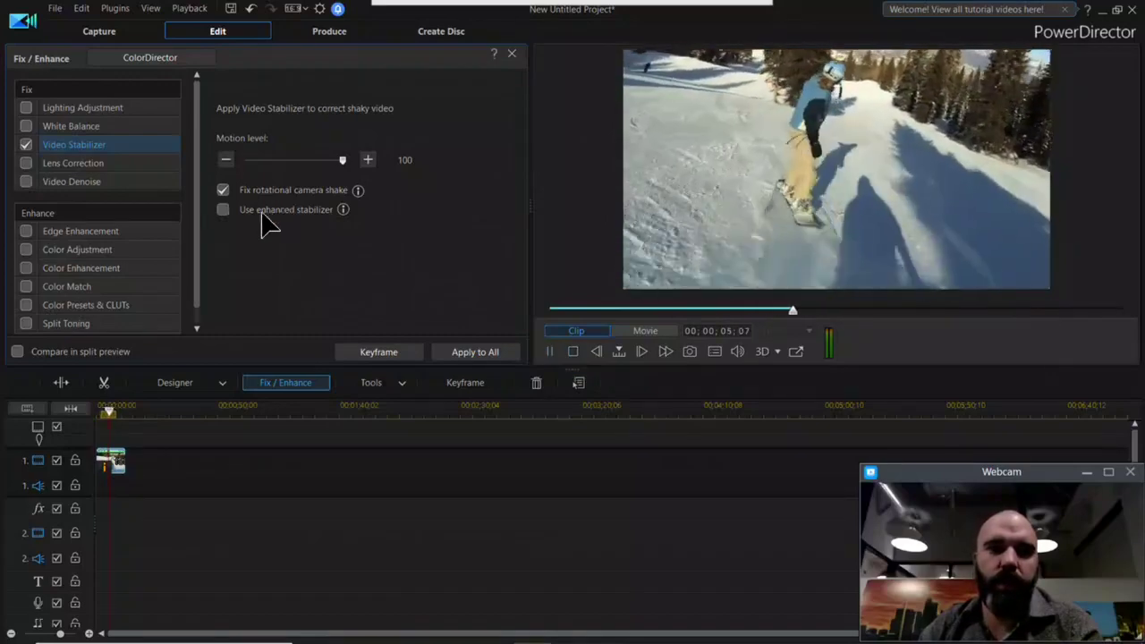
pyautogui.click(223, 211)
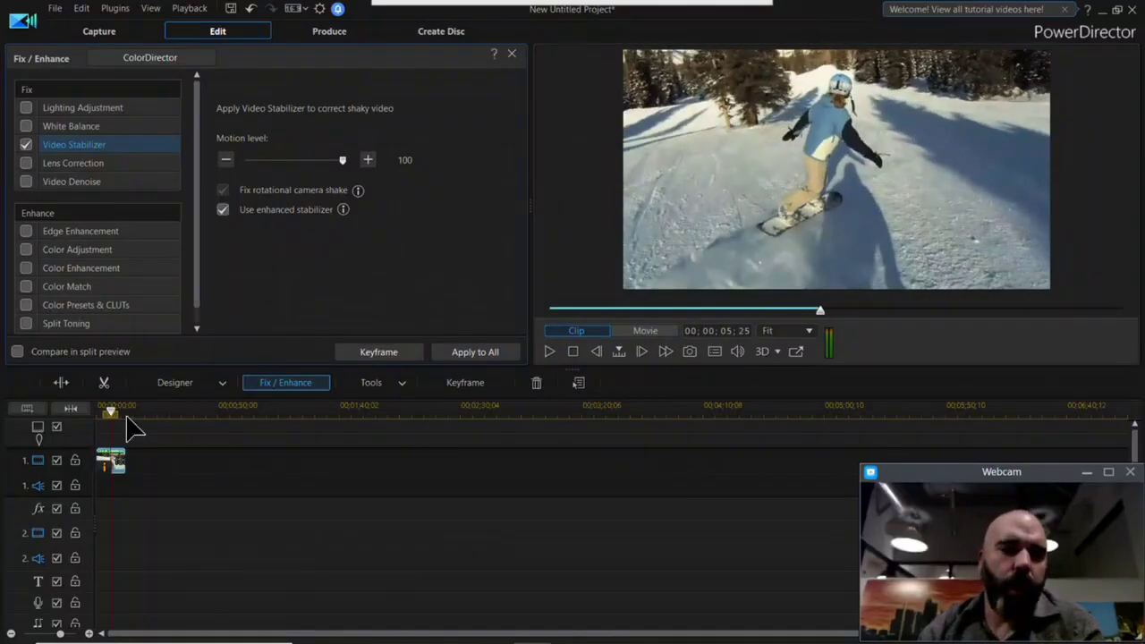
pyautogui.click(76, 428)
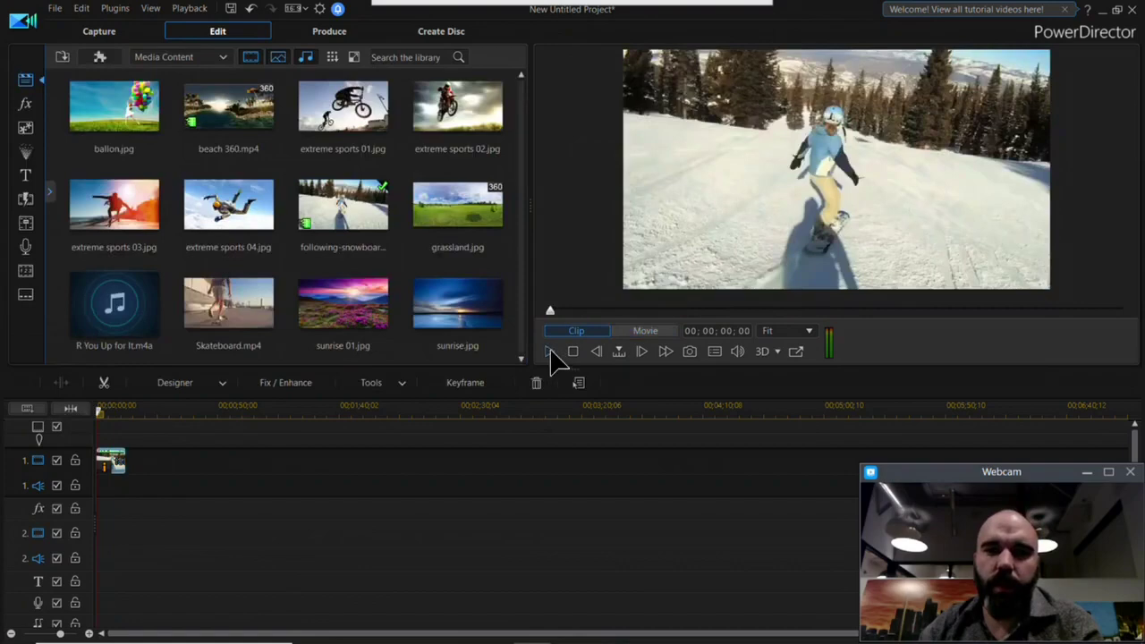
# Play the stabilized clip briefly from the start and select its full length as a range on the timeline.
pyautogui.click(550, 352)
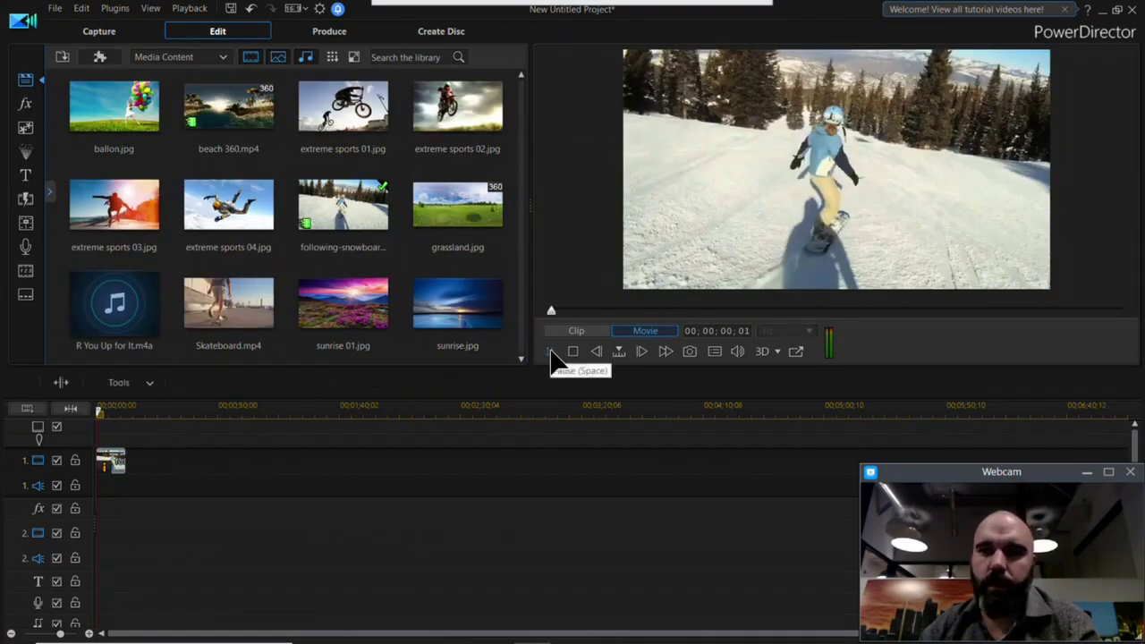
pyautogui.click(573, 354)
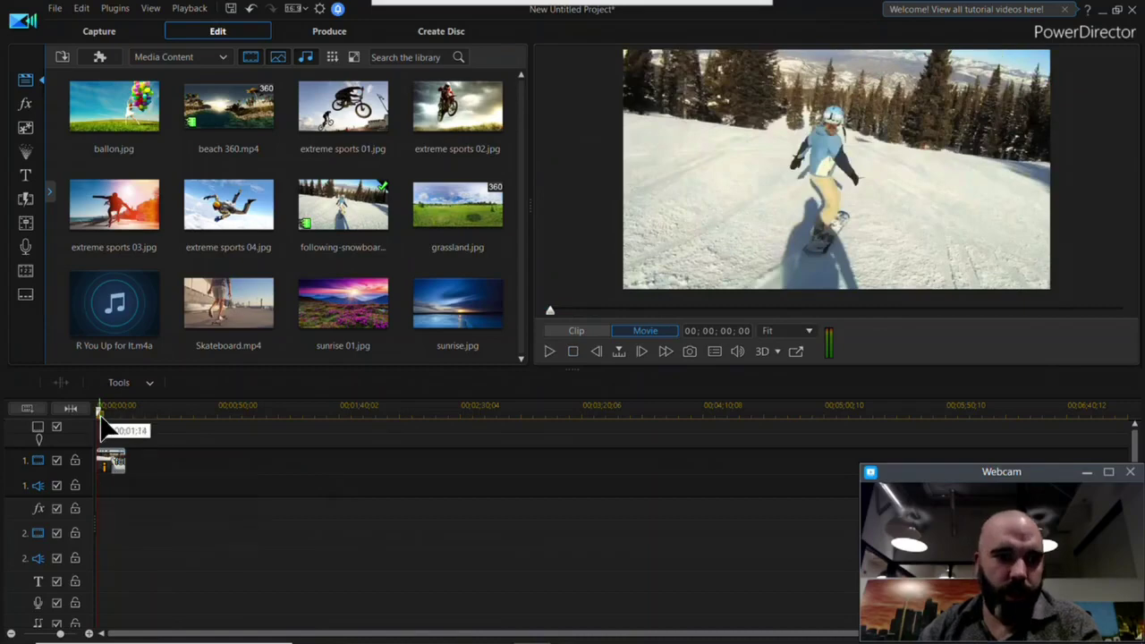
pyautogui.moveTo(101, 414); pyautogui.dragTo(134, 422)
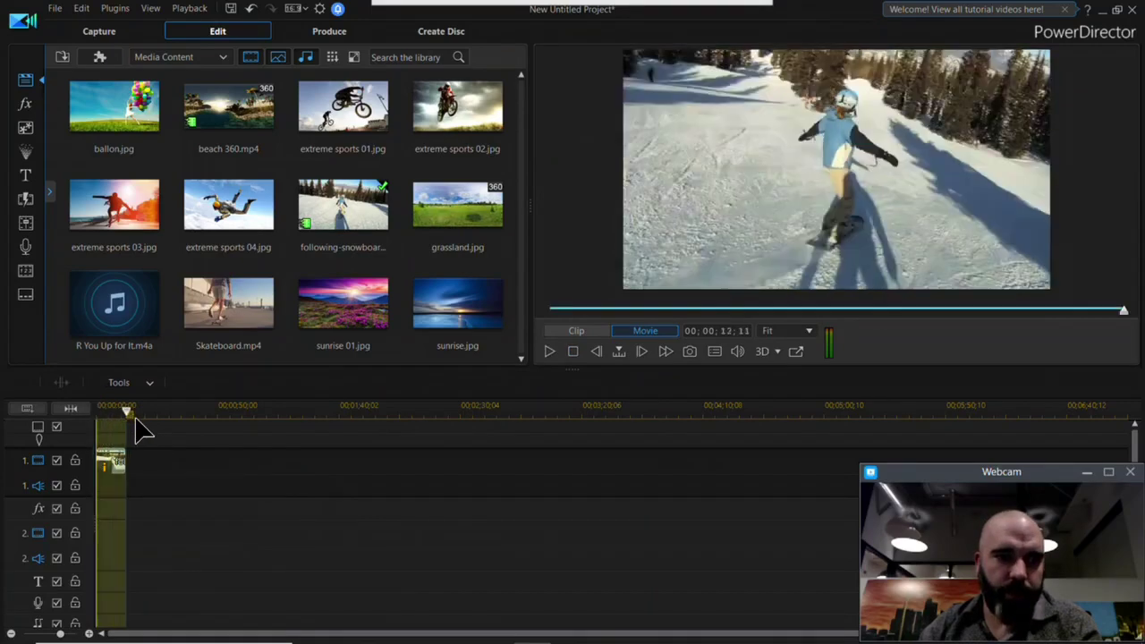
# Render a preview of the selected snowboarding range and open the webinar's text chat during the rendering.
pyautogui.click(577, 386)
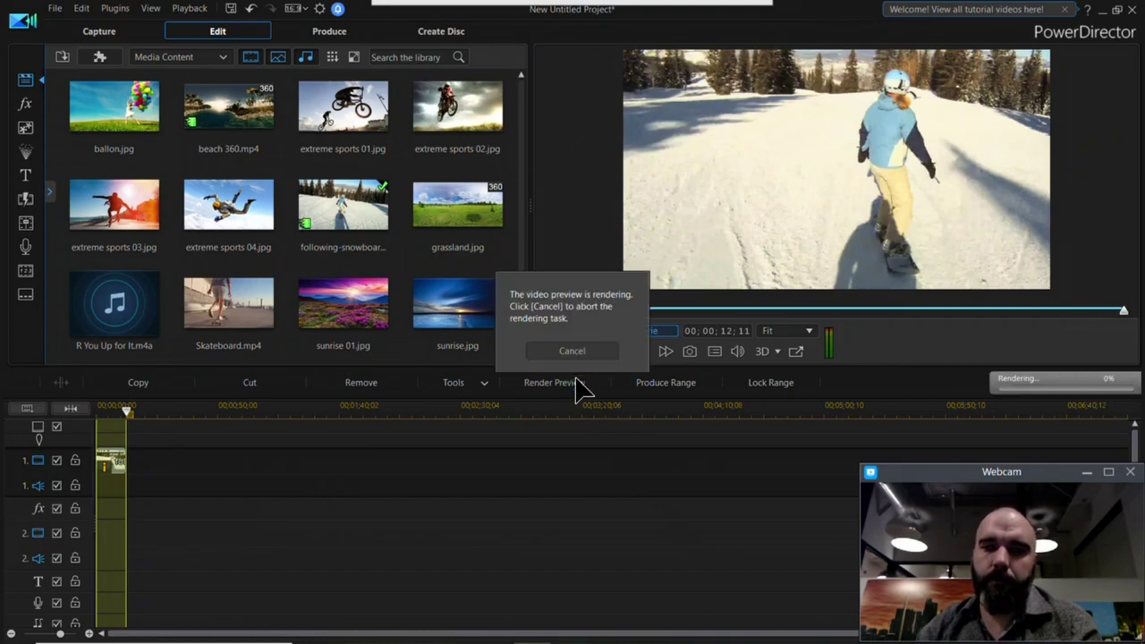
pyautogui.moveTo(778, 641)
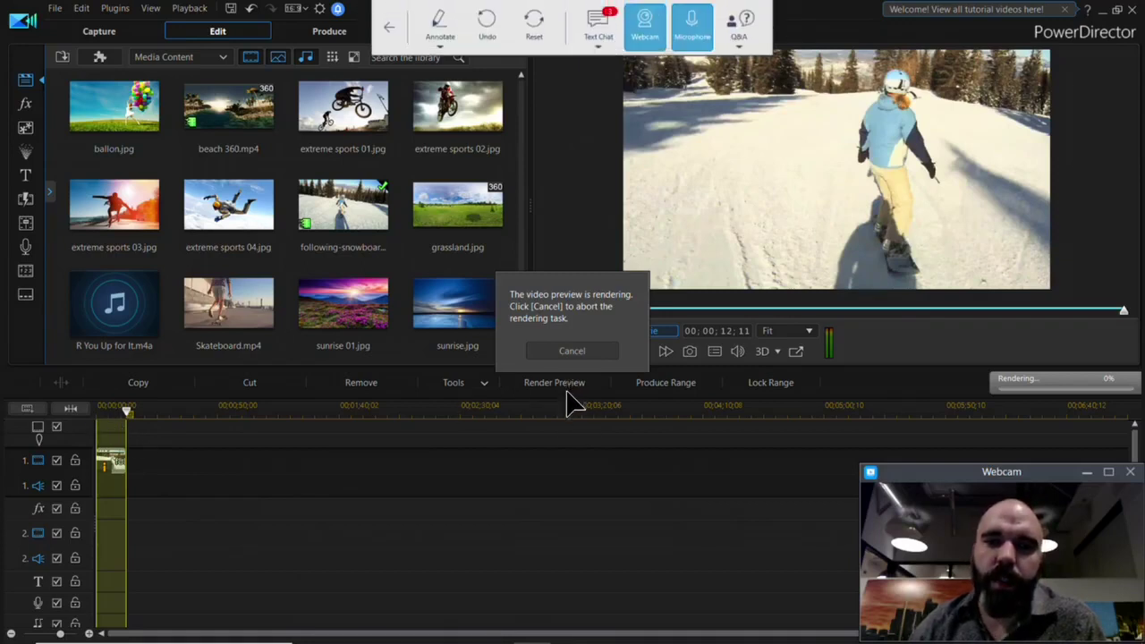
pyautogui.click(616, 19)
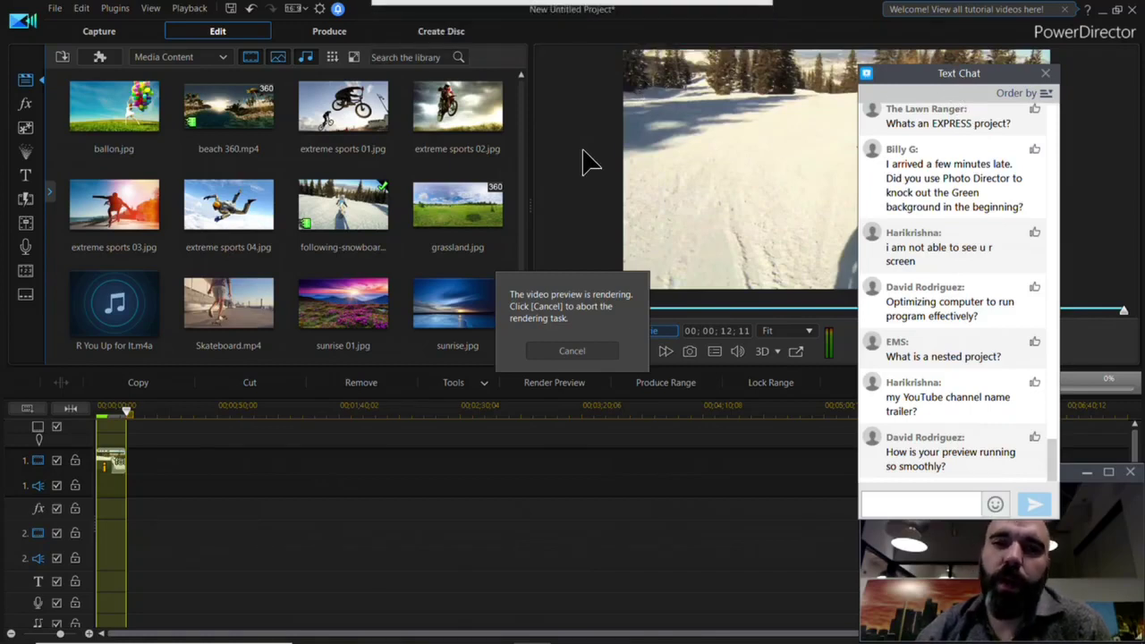
pyautogui.click(1034, 149)
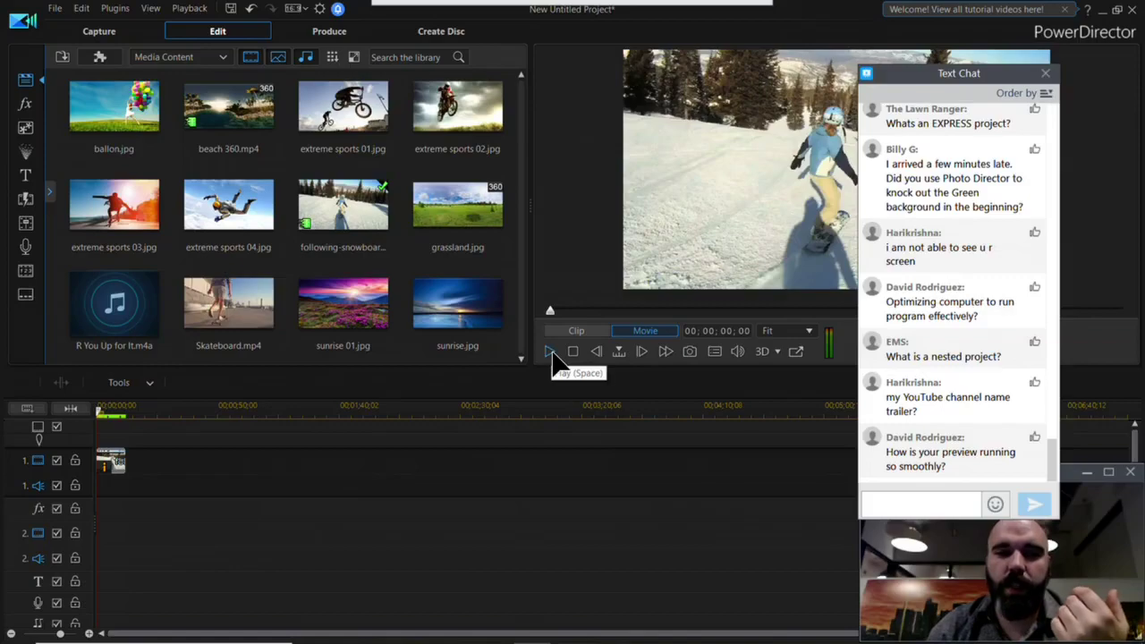
# Play the rendered snowboarding clip from the start with the text chat moved off the preview, and stop the playback.
pyautogui.click(550, 352)
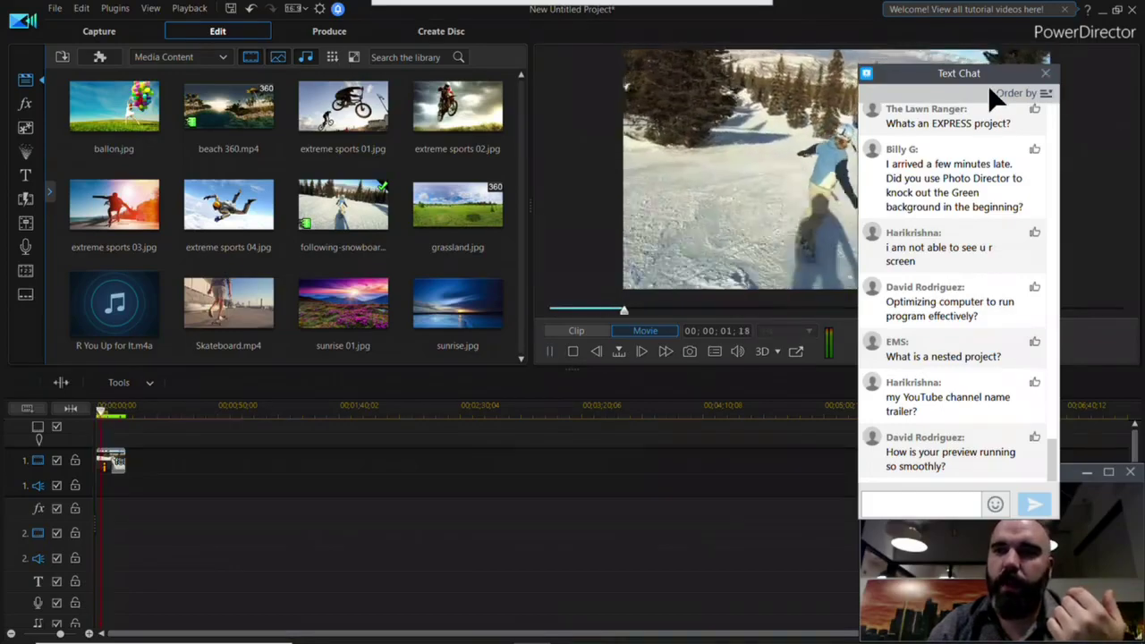
pyautogui.moveTo(992, 90); pyautogui.dragTo(388, 385)
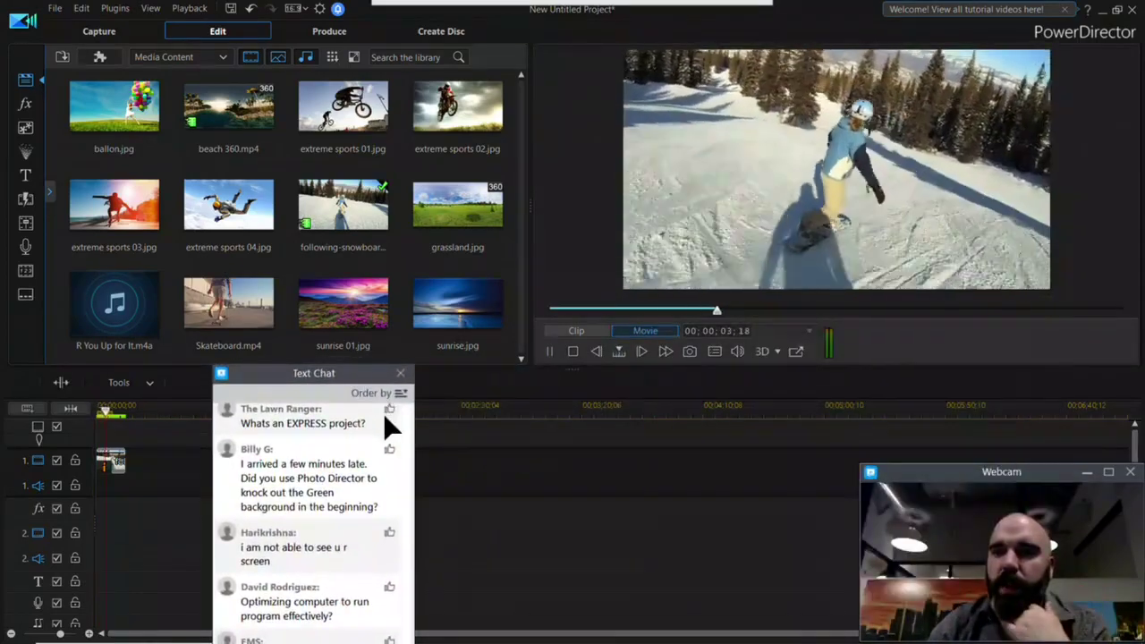
pyautogui.click(573, 352)
pyautogui.moveTo(313, 382); pyautogui.dragTo(844, 165)
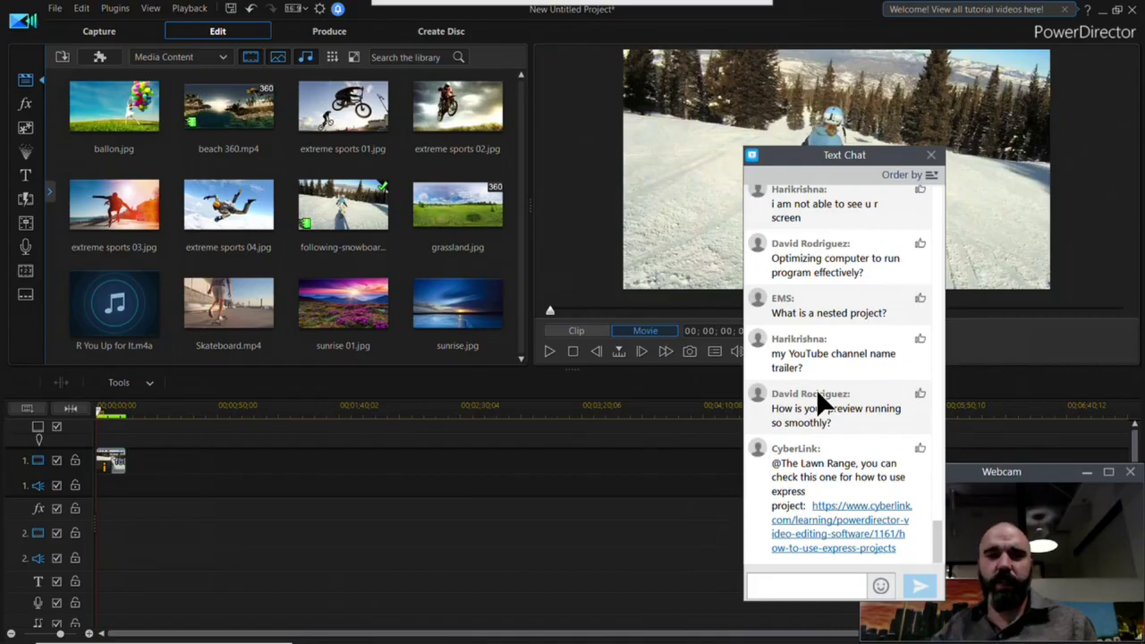
# Exit PowerDirector without saving the changes to the snowboarding project.
pyautogui.click(1132, 9)
pyautogui.click(615, 361)
pyautogui.click(26, 264)
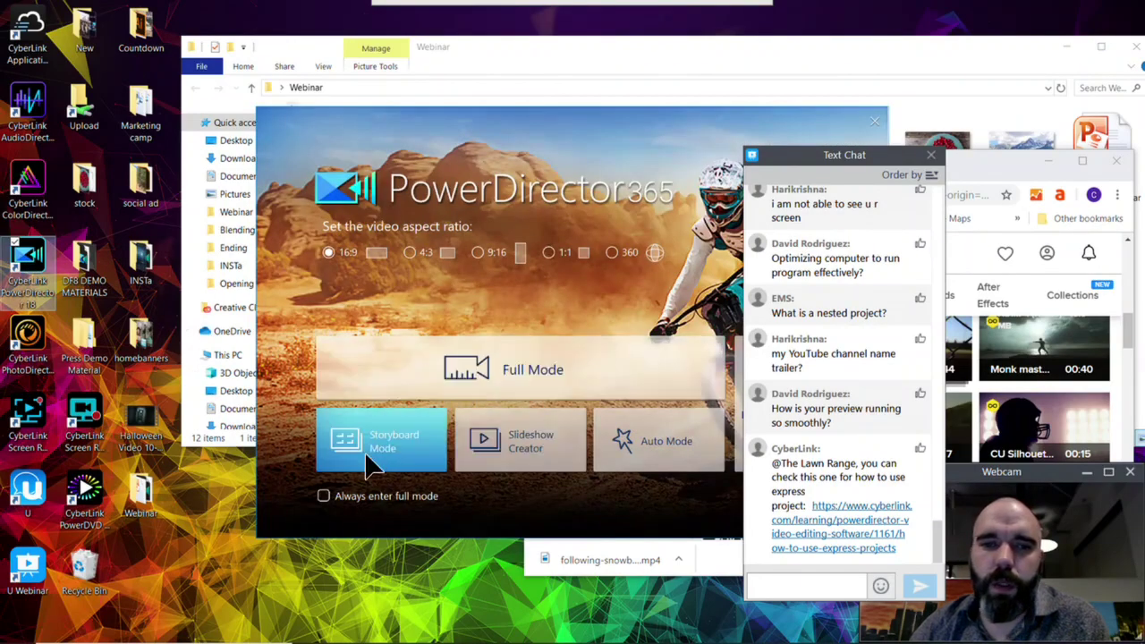
pyautogui.click(875, 119)
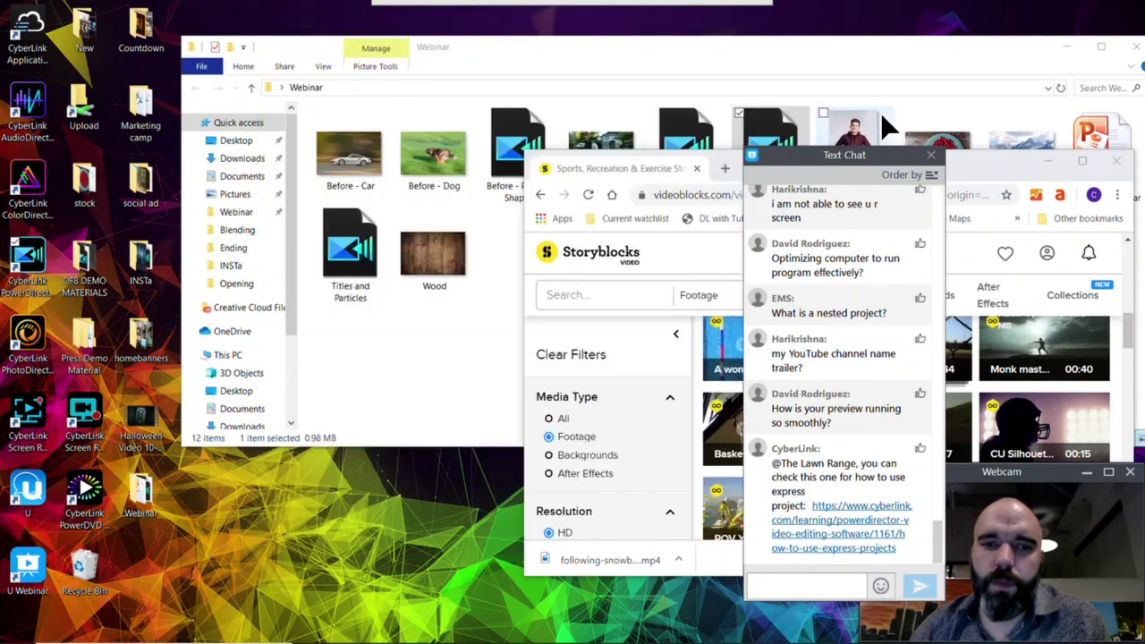
pyautogui.doubleClick(31, 345)
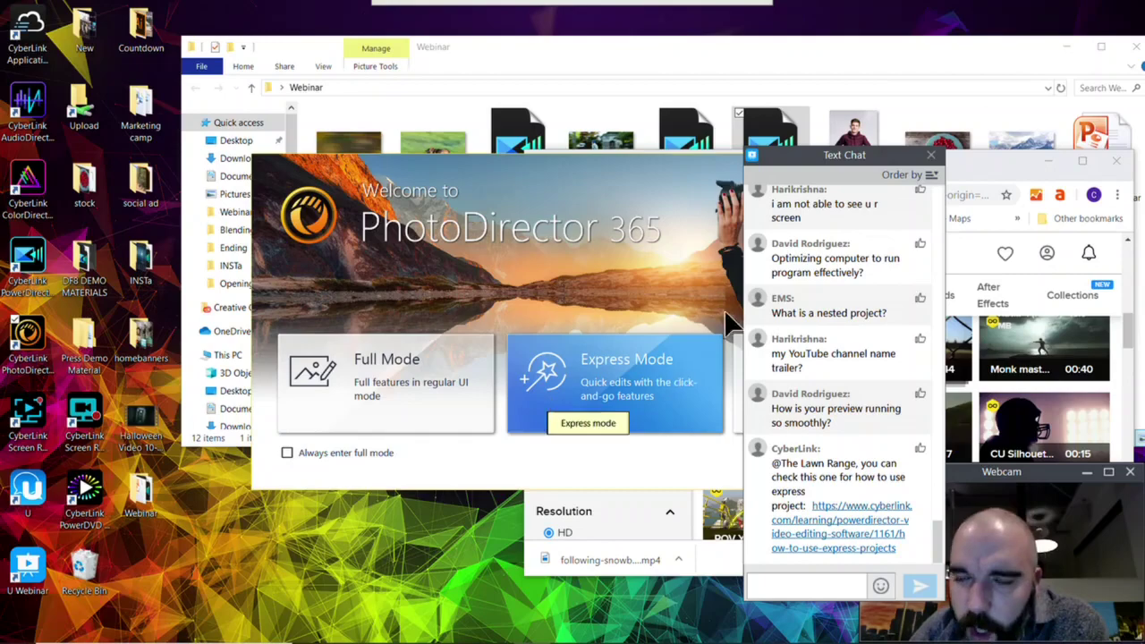
pyautogui.click(617, 364)
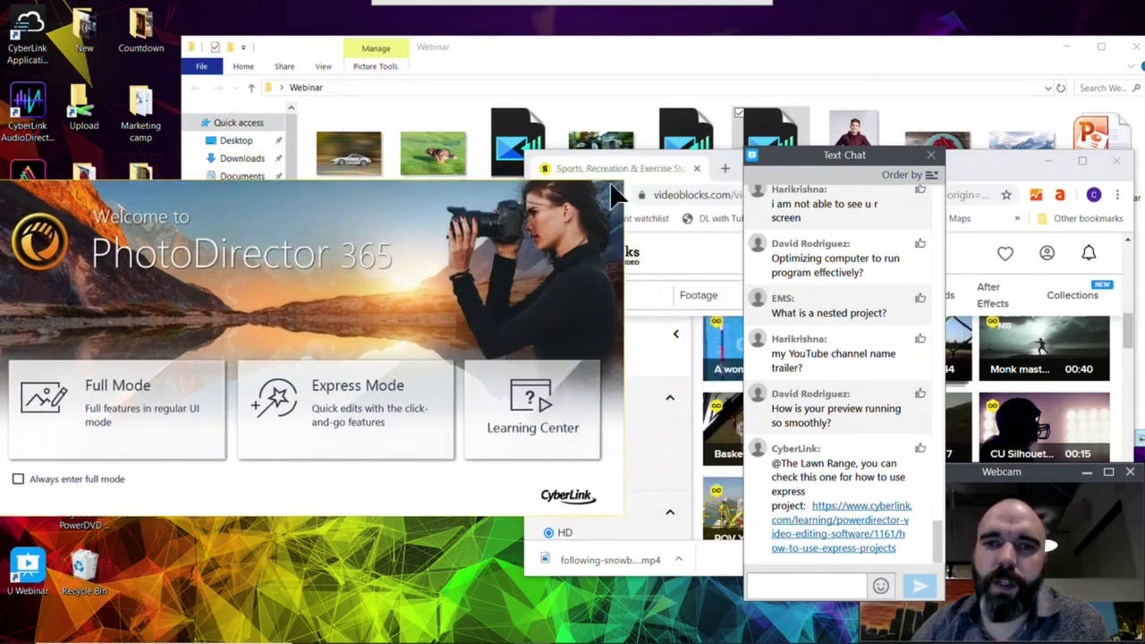
# Launch PowerDirector in Full Mode at 16:9, show the Express Projects in the media library, and dismiss the text chat and Express Project introduction.
pyautogui.click(52, 279)
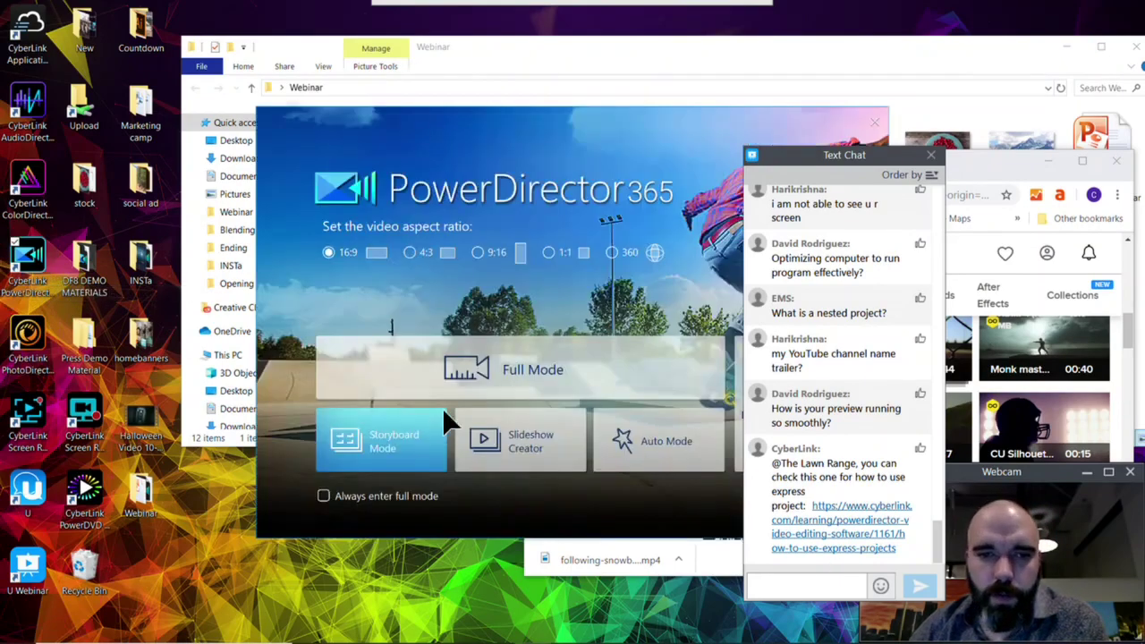
pyautogui.click(474, 369)
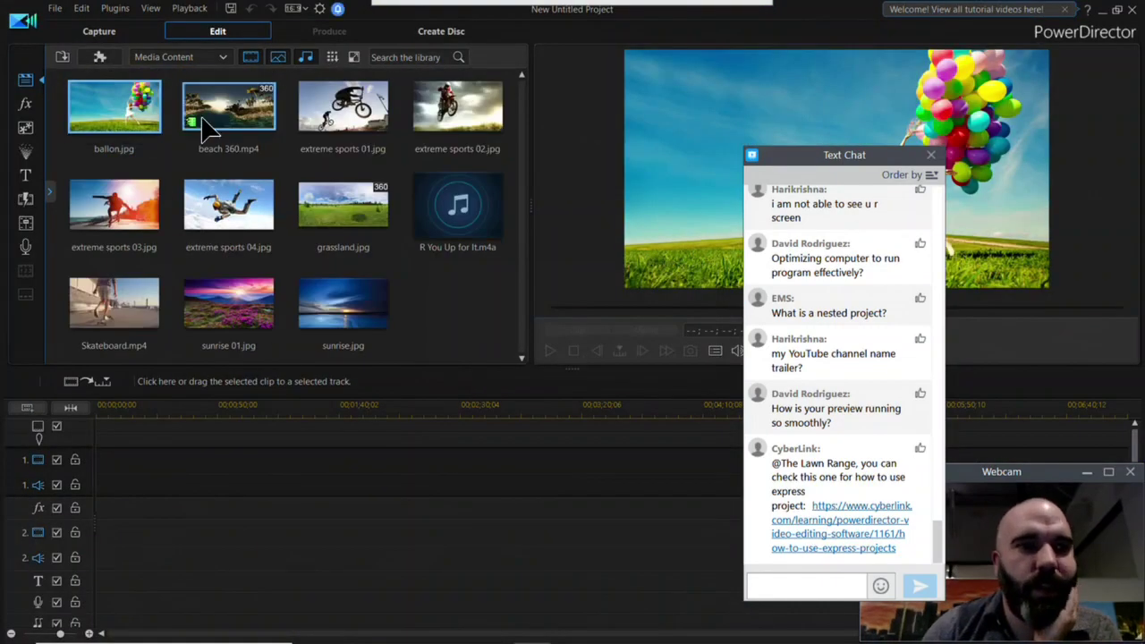
pyautogui.click(197, 57)
pyautogui.click(195, 55)
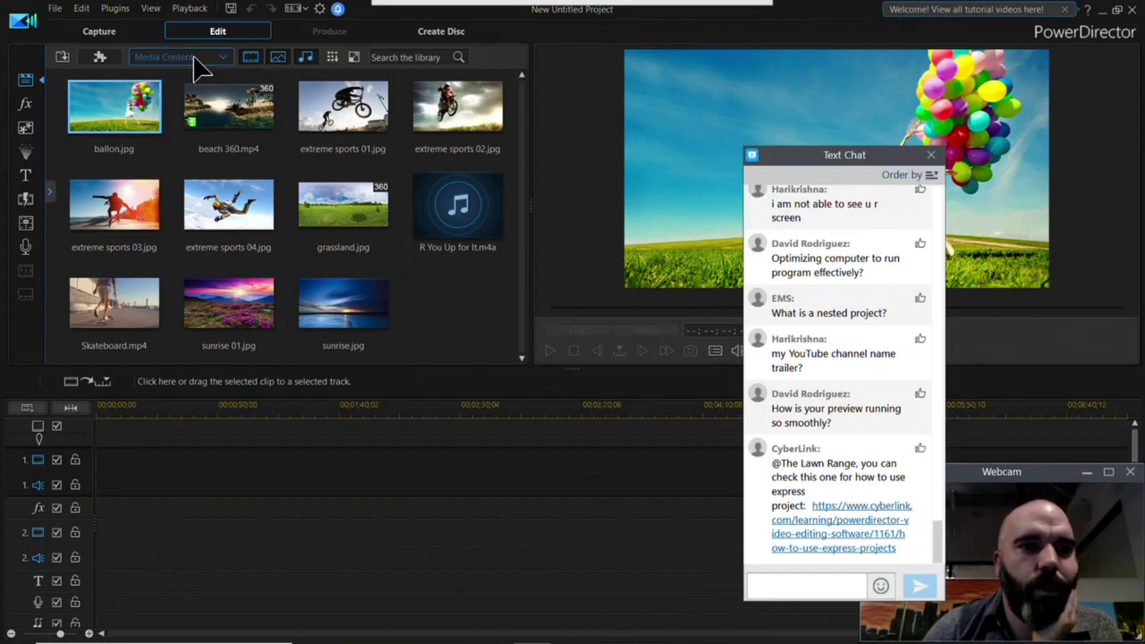
pyautogui.click(196, 59)
pyautogui.click(195, 159)
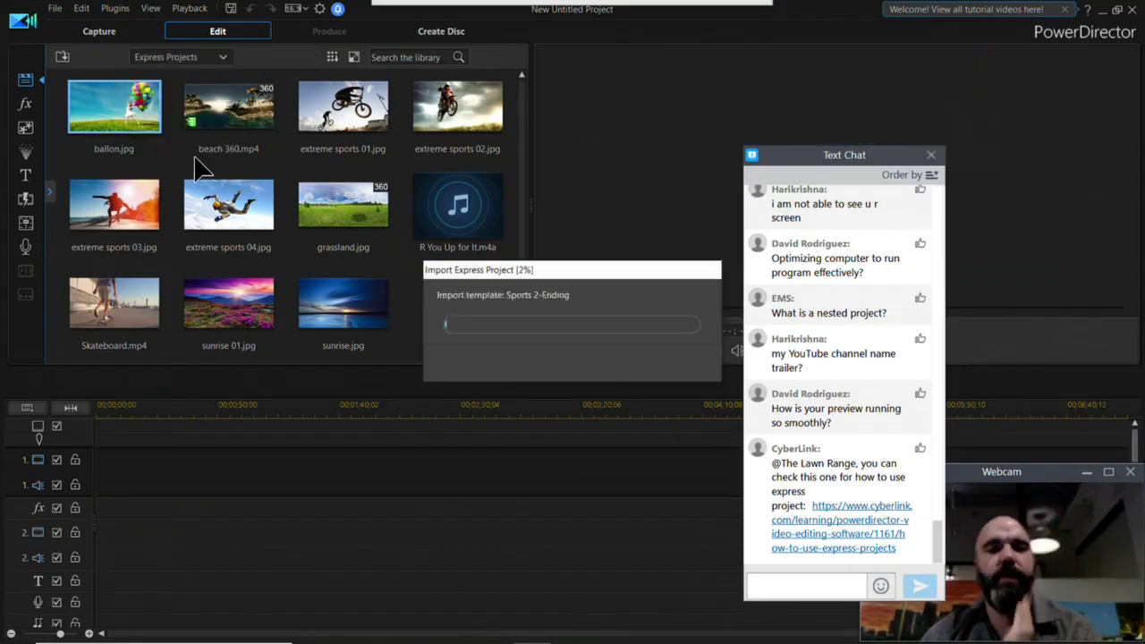
pyautogui.click(930, 155)
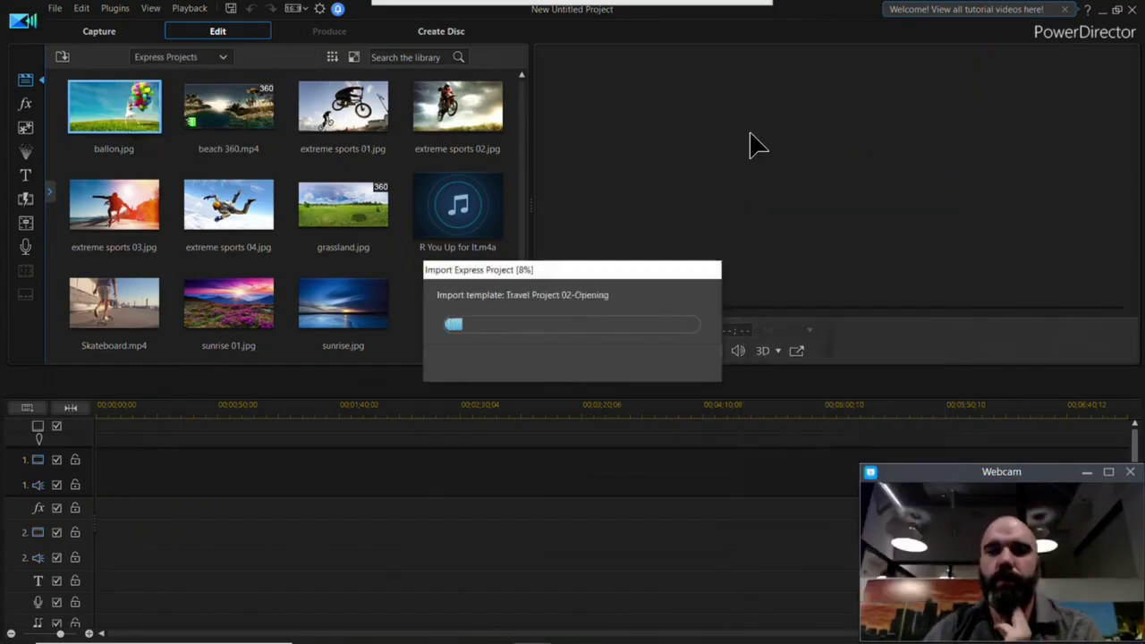
pyautogui.moveTo(409, 20)
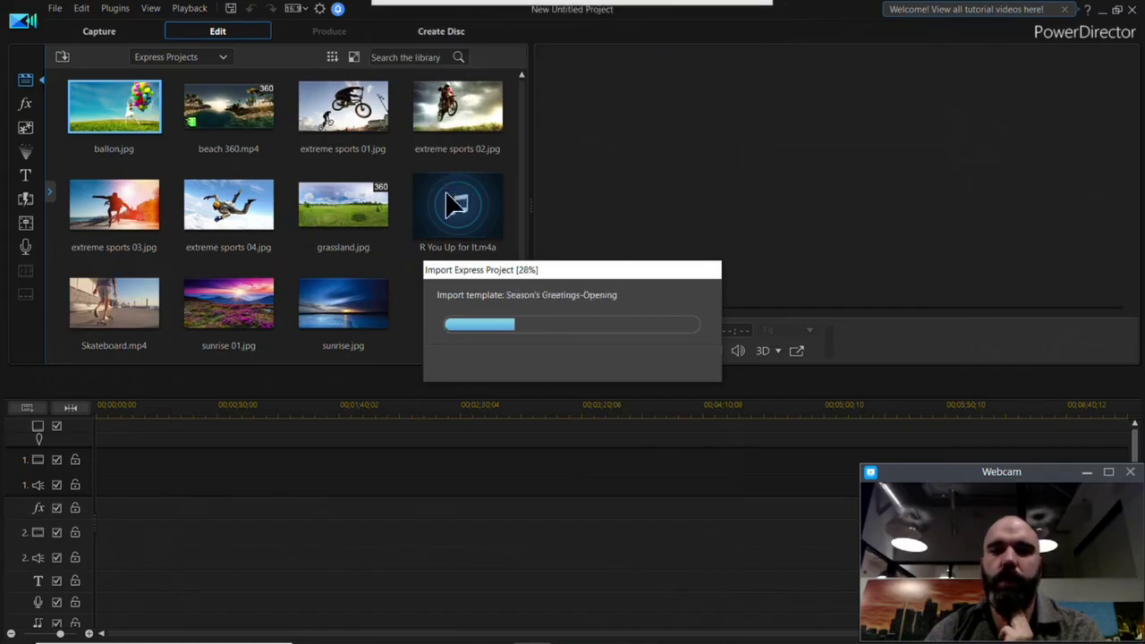
pyautogui.moveTo(479, 641)
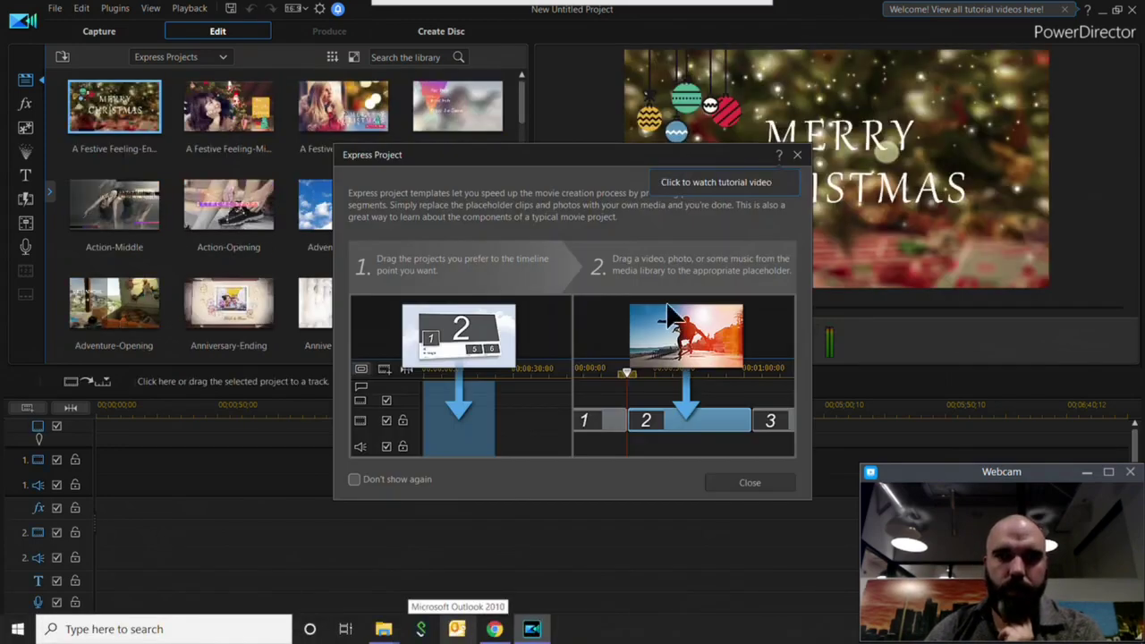
pyautogui.click(758, 487)
# Preview the Action-Opening express project template for a few seconds and stop the playback.
pyautogui.click(258, 229)
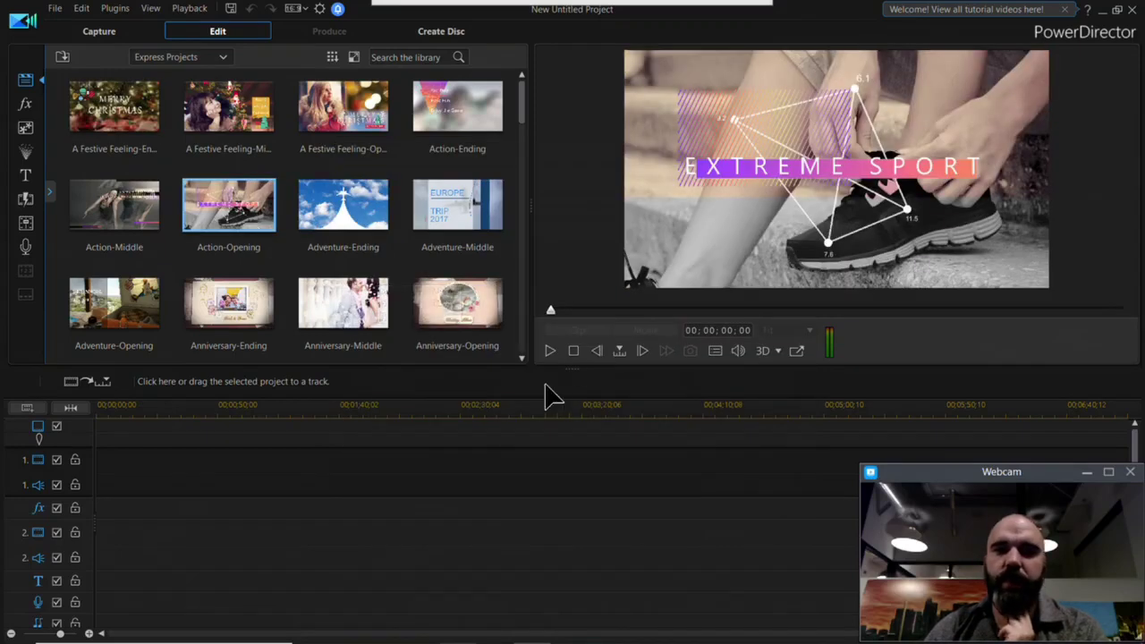
pyautogui.click(549, 352)
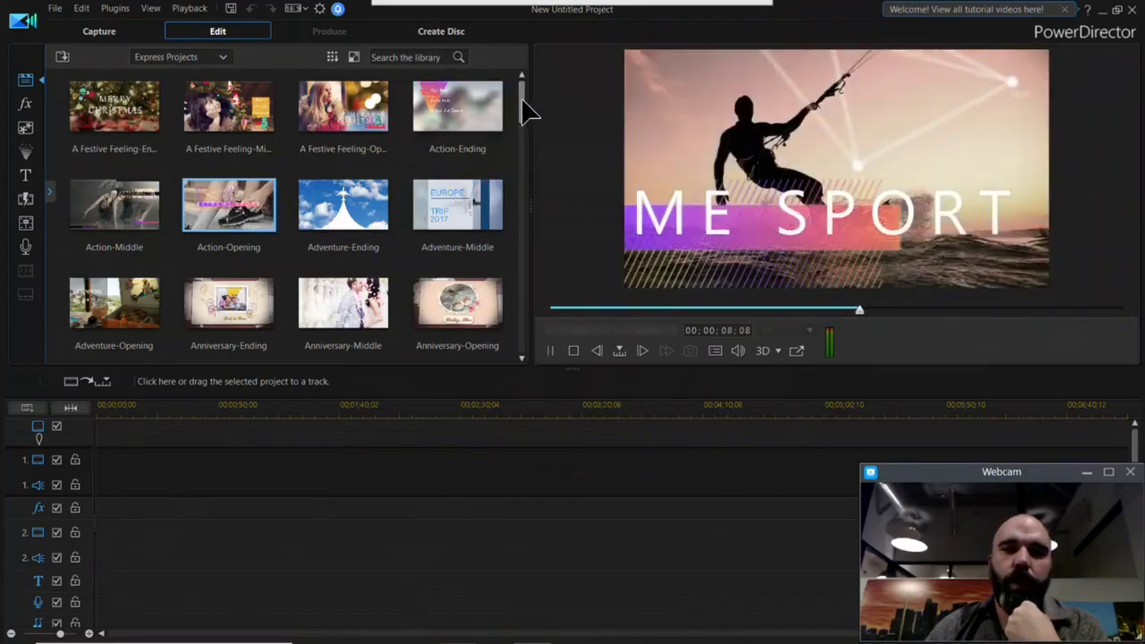
pyautogui.click(574, 353)
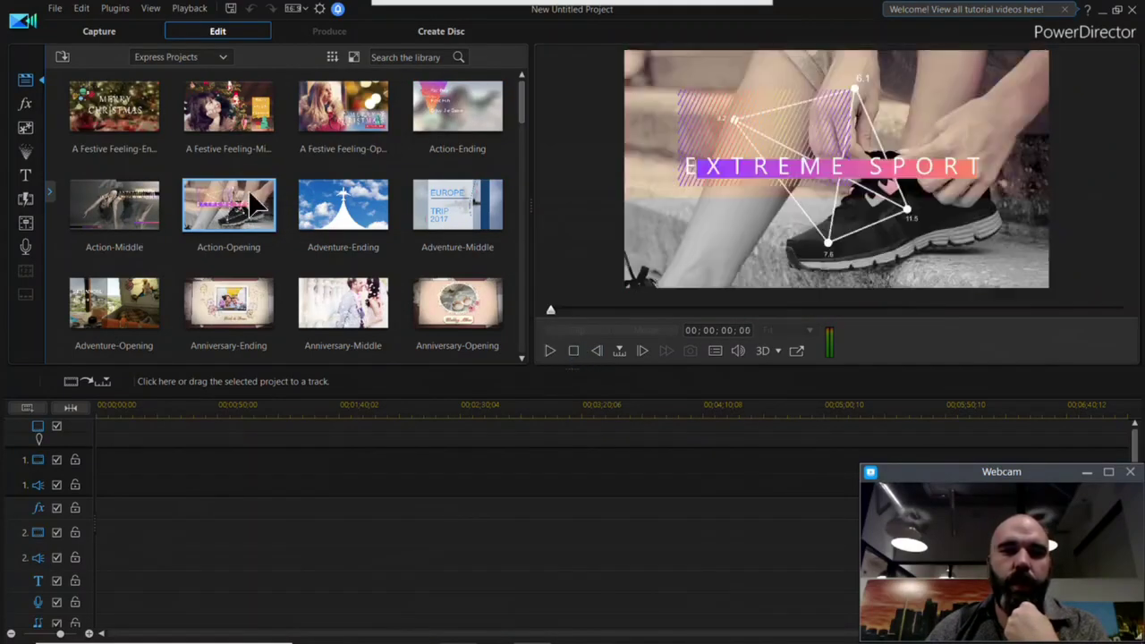
# Add the Action-Opening template at the start of the timeline and place the Action-Middle template directly after it.
pyautogui.moveTo(259, 237); pyautogui.dragTo(133, 524)
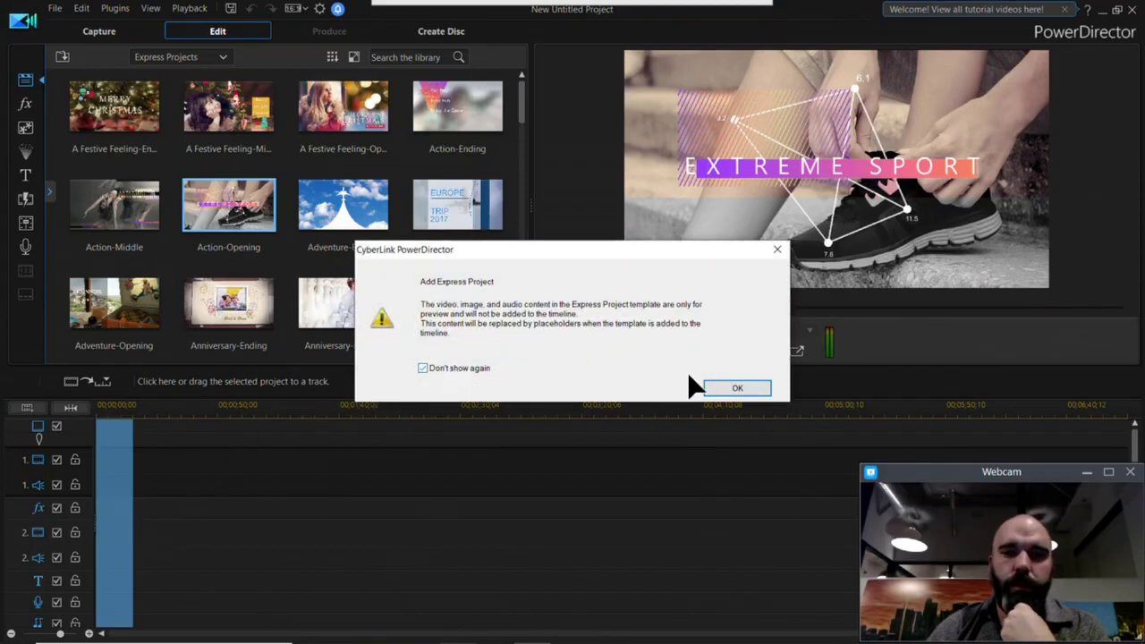
pyautogui.click(737, 388)
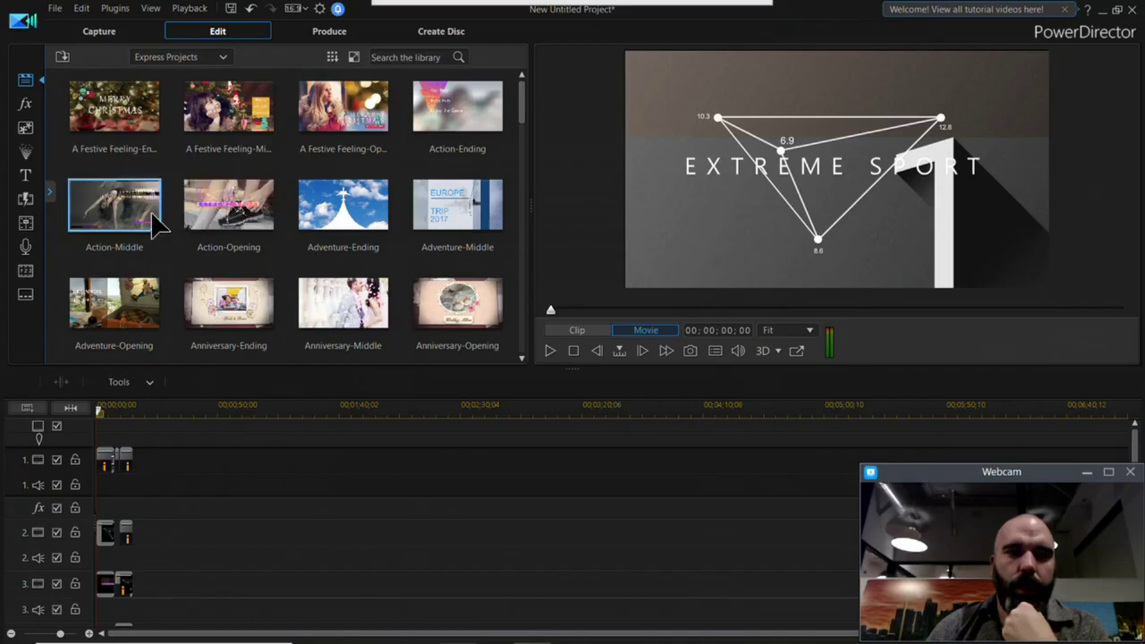
pyautogui.moveTo(161, 249); pyautogui.dragTo(168, 499)
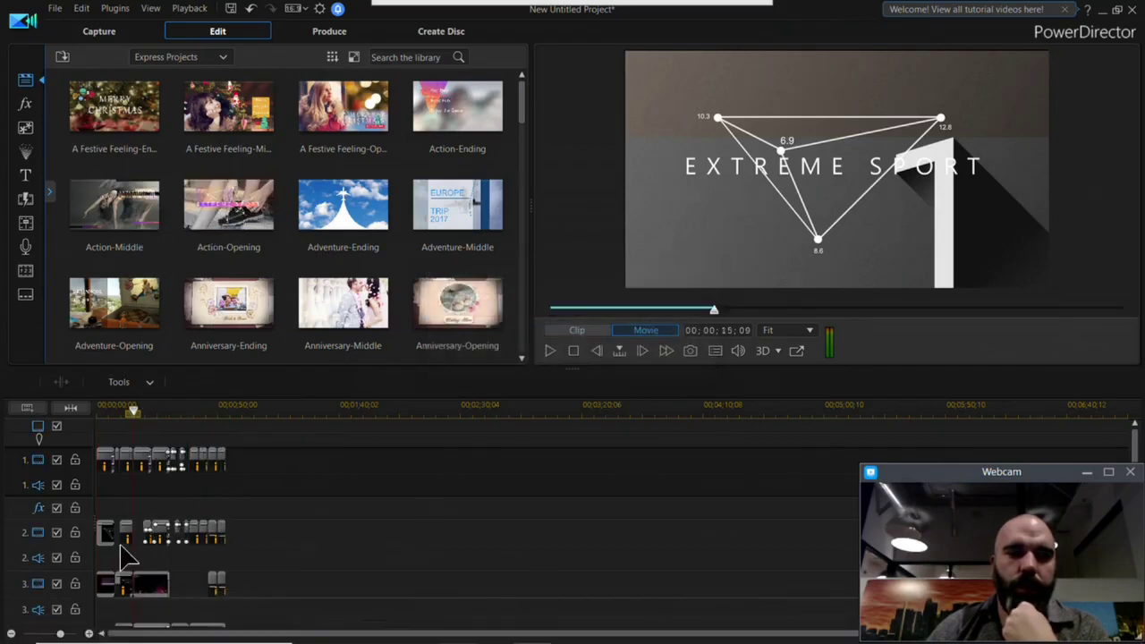
# Fill the first track 1 placeholder with Skateboard.mp4 and the number 2 placeholders on tracks 1 and 2 with extreme sports 04.jpg.
pyautogui.click(91, 632)
pyautogui.click(90, 632)
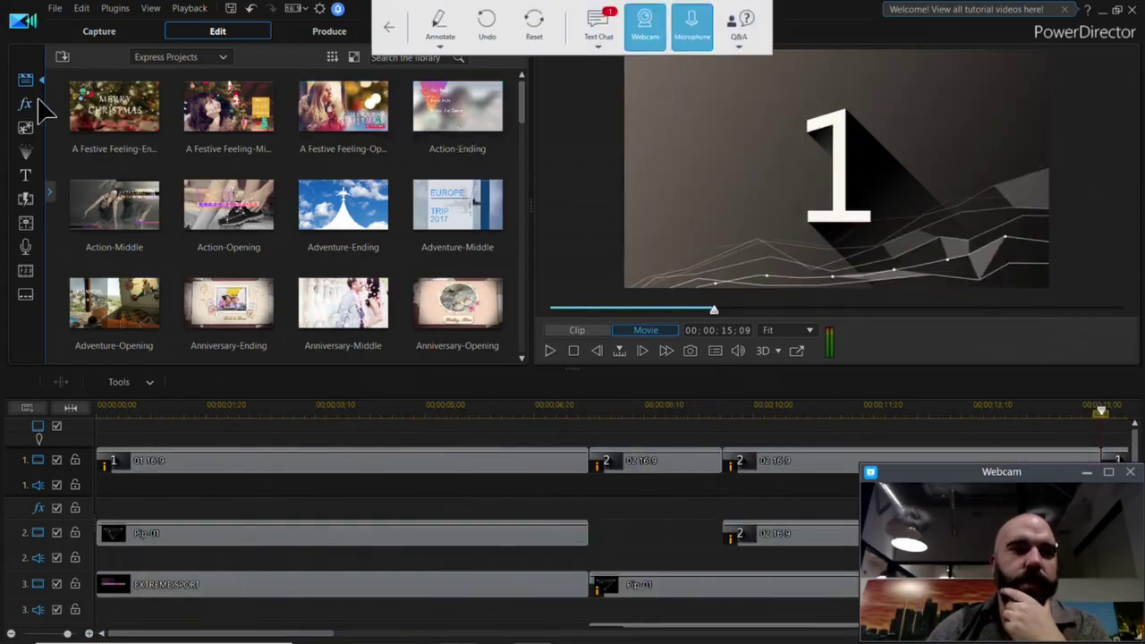
pyautogui.click(172, 57)
pyautogui.click(167, 74)
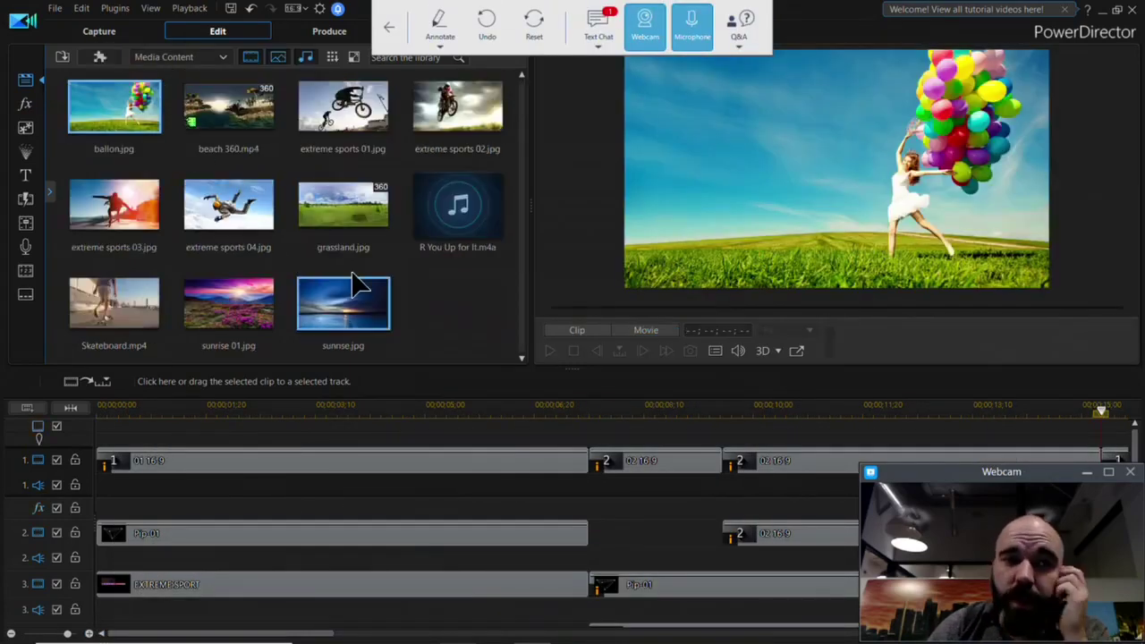
pyautogui.moveTo(154, 300); pyautogui.dragTo(143, 470)
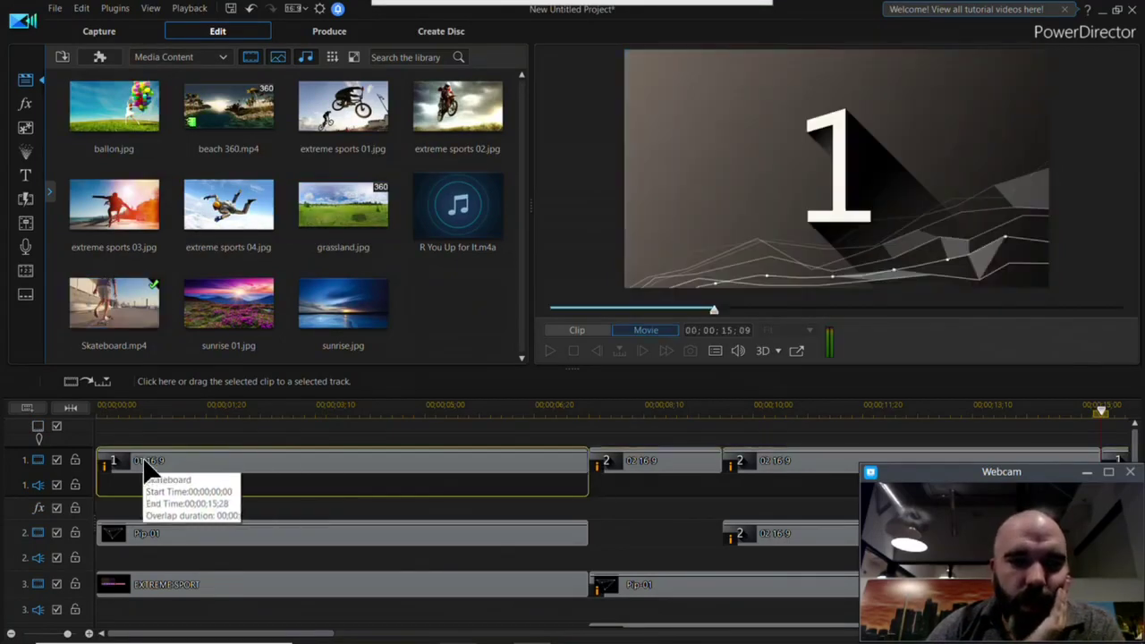
pyautogui.moveTo(229, 204); pyautogui.dragTo(660, 477)
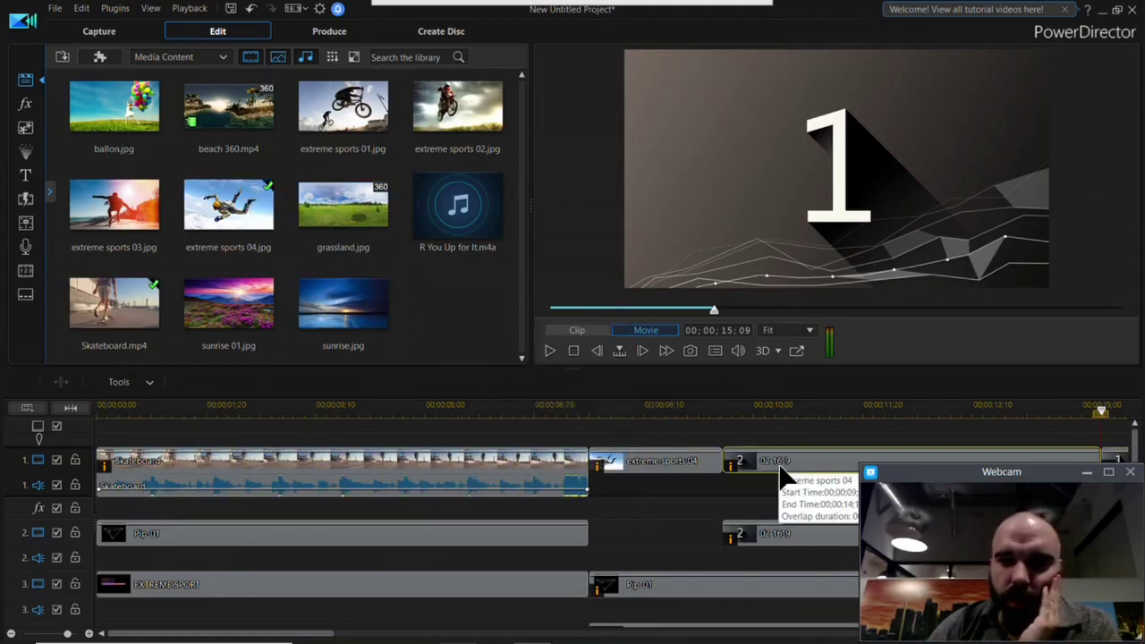
pyautogui.moveTo(765, 535); pyautogui.dragTo(749, 526)
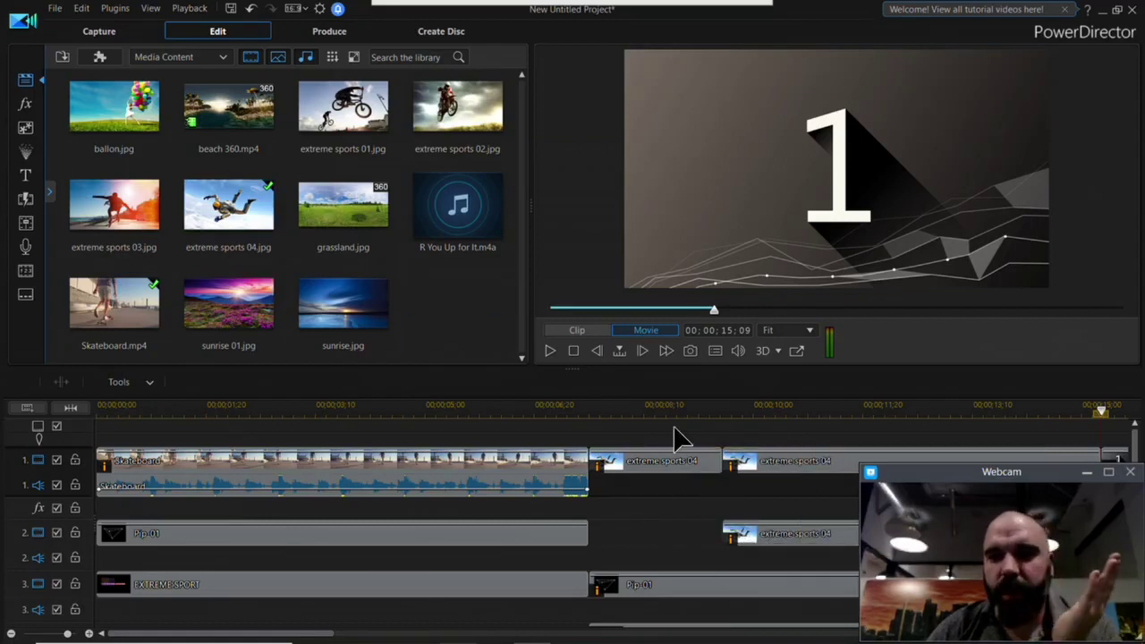
# Play the filled Action-Opening template from the beginning through to the skydiving image and stop the playback.
pyautogui.click(183, 412)
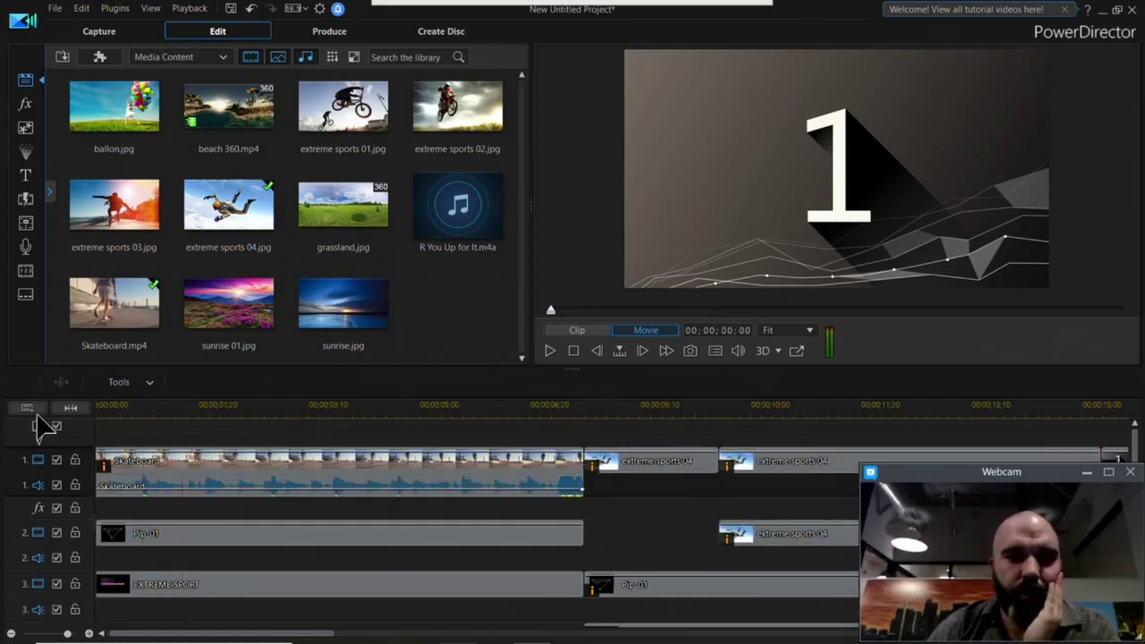
pyautogui.press('Home')
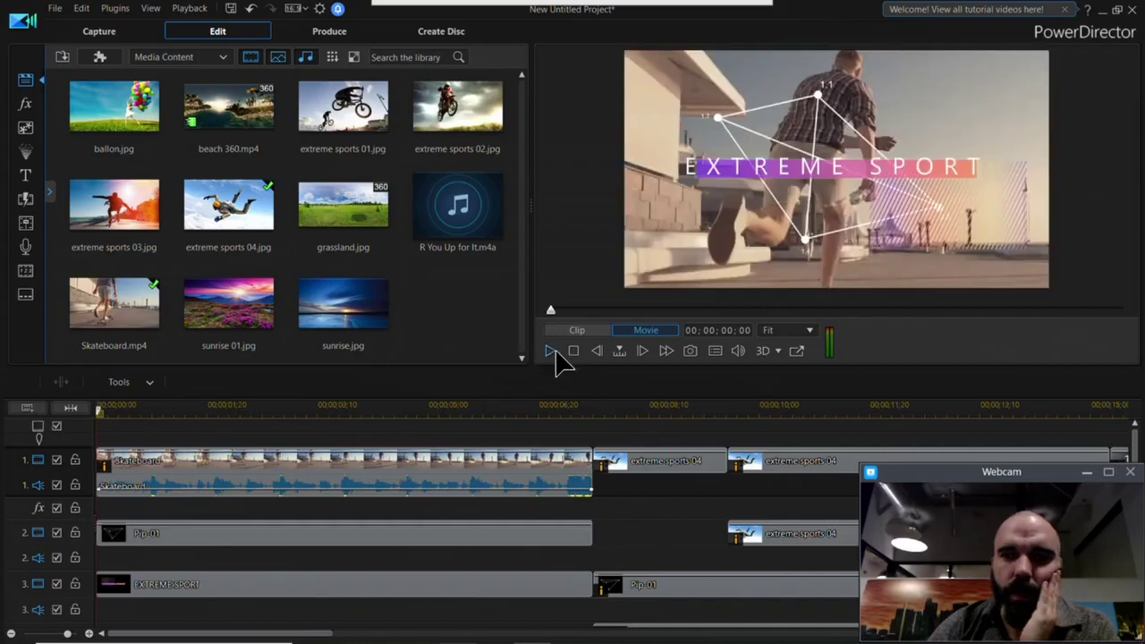
pyautogui.click(554, 352)
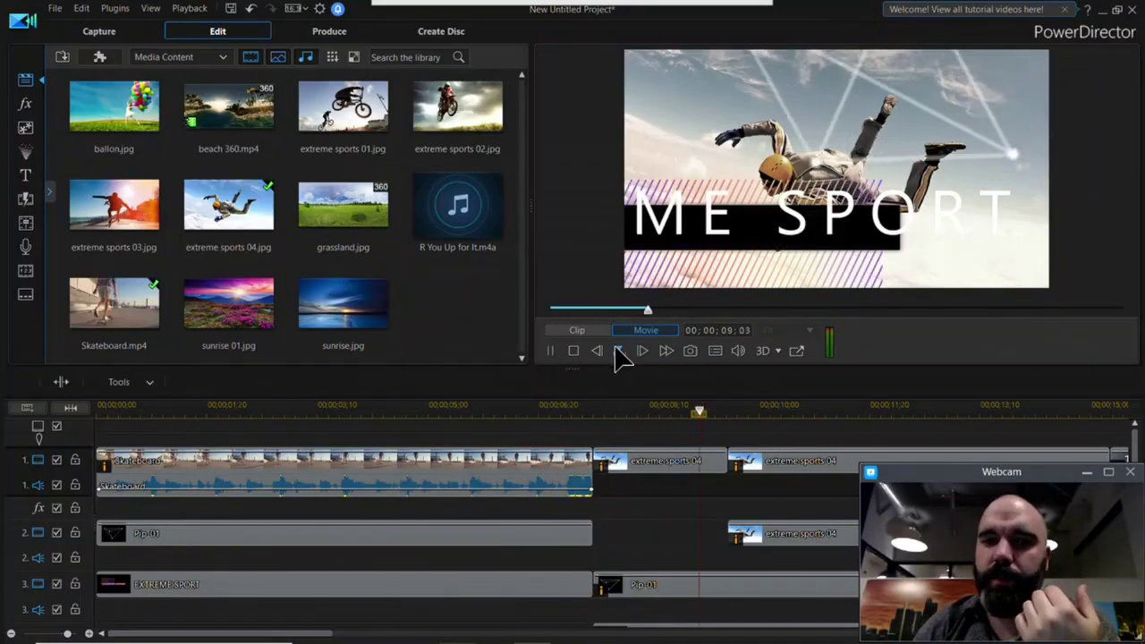
pyautogui.click(577, 350)
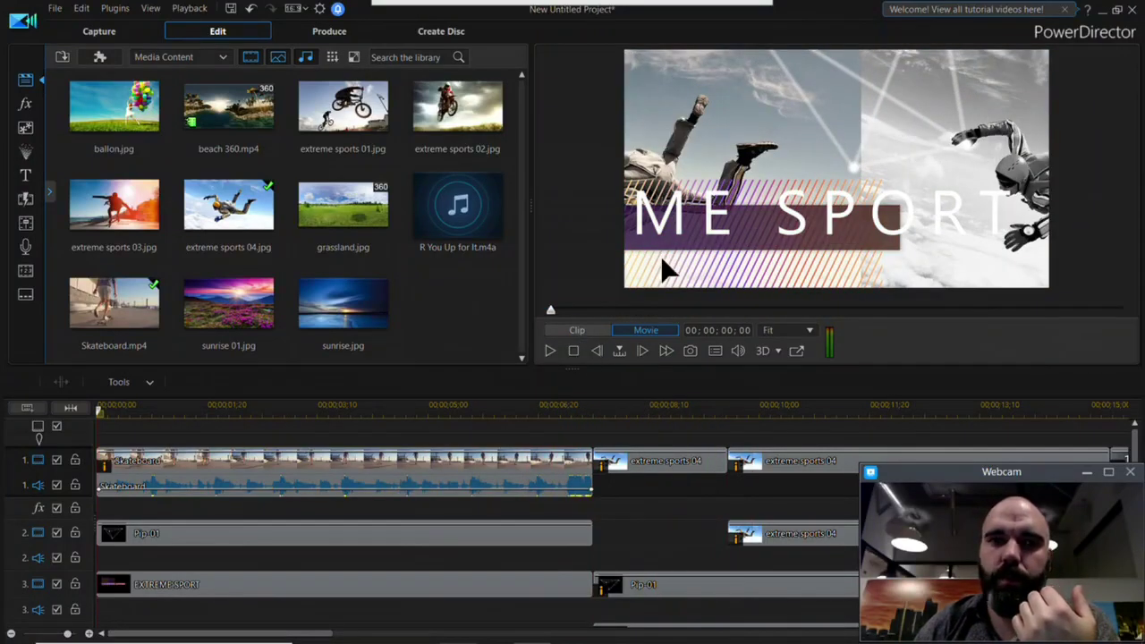
# Check the available project aspect ratios, including 360, and close PowerDirector without saving the project.
pyautogui.click(295, 8)
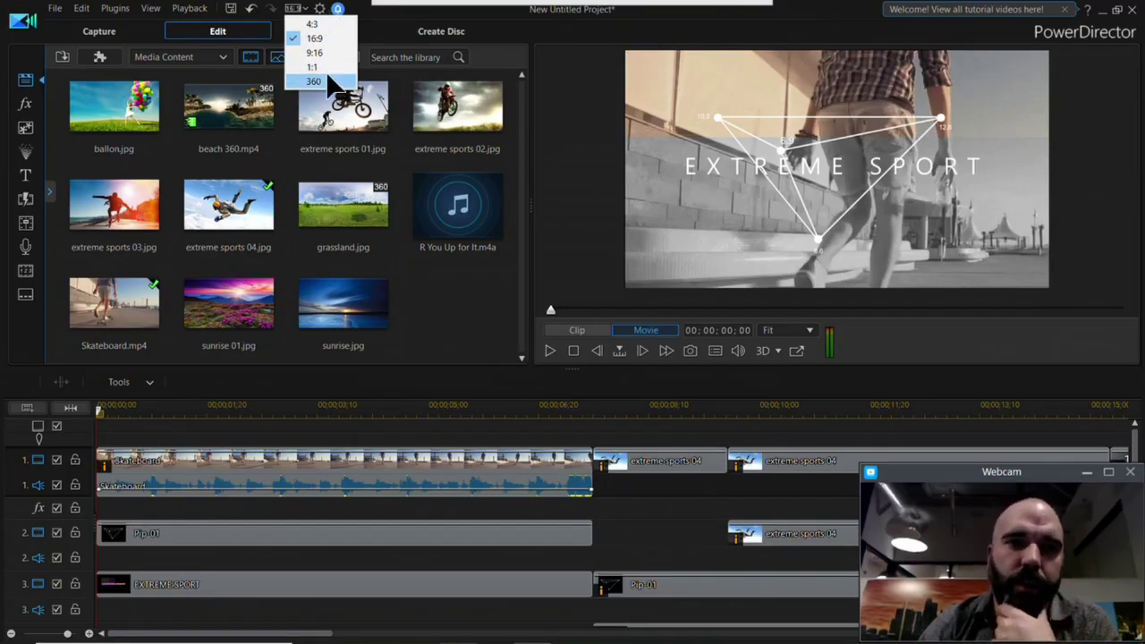
pyautogui.click(1132, 9)
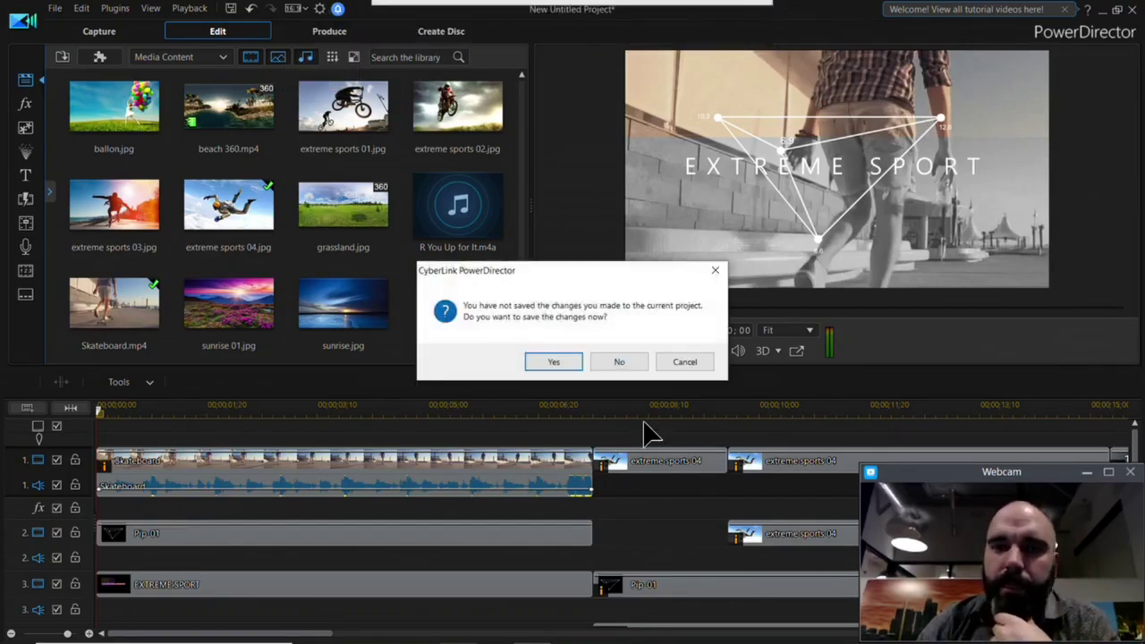
pyautogui.click(622, 363)
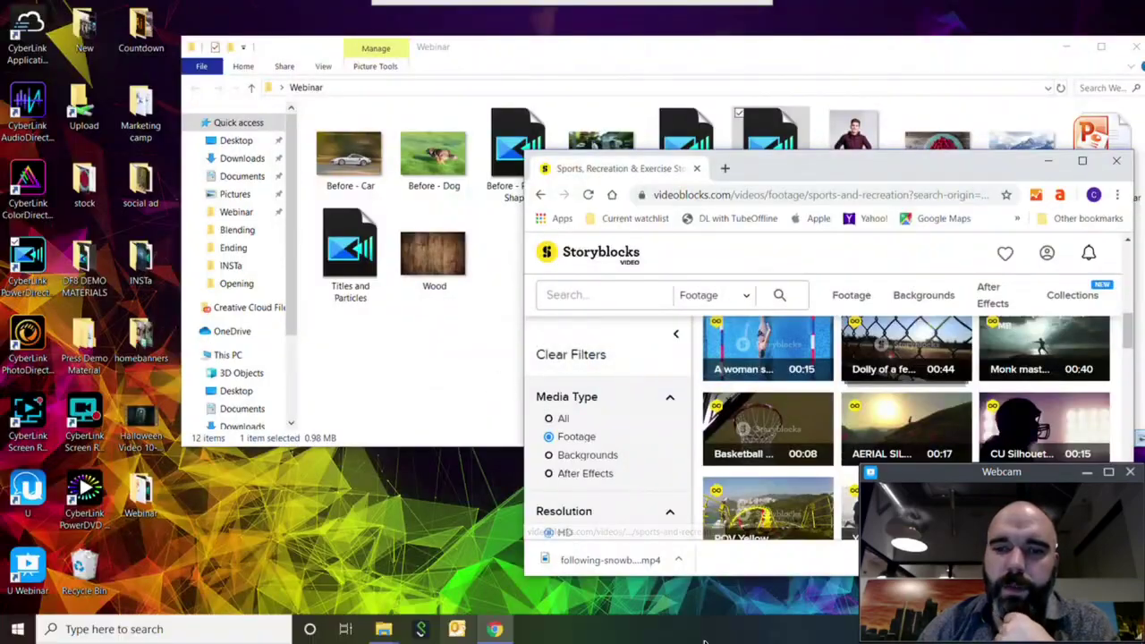
# Open the webinar text chat and look through the viewers' questions.
pyautogui.moveTo(421, 9)
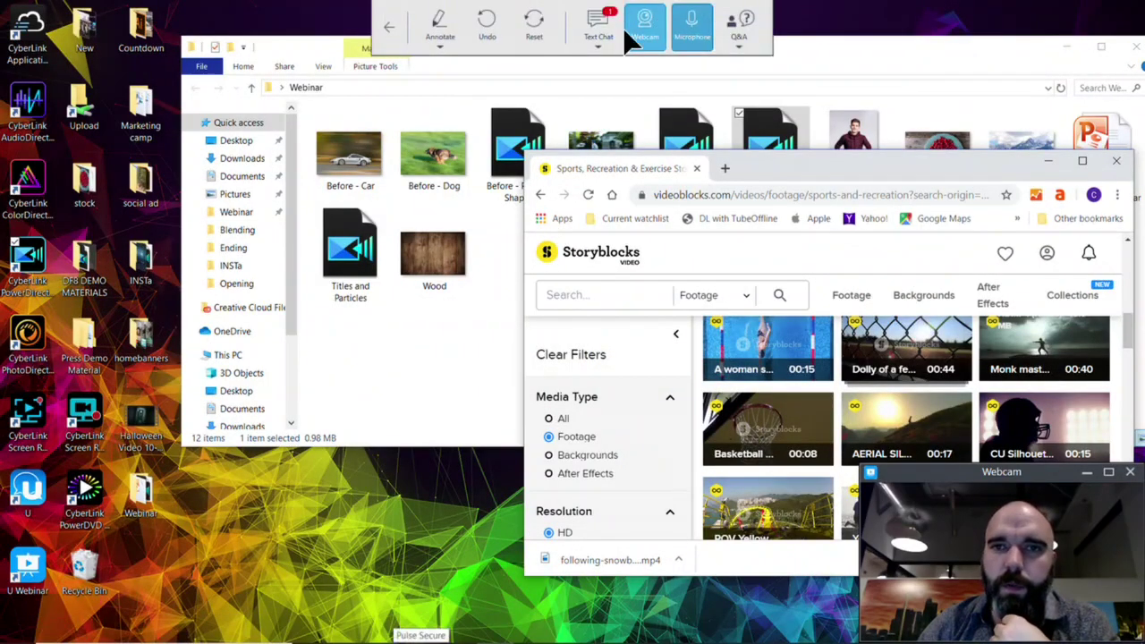
pyautogui.click(599, 25)
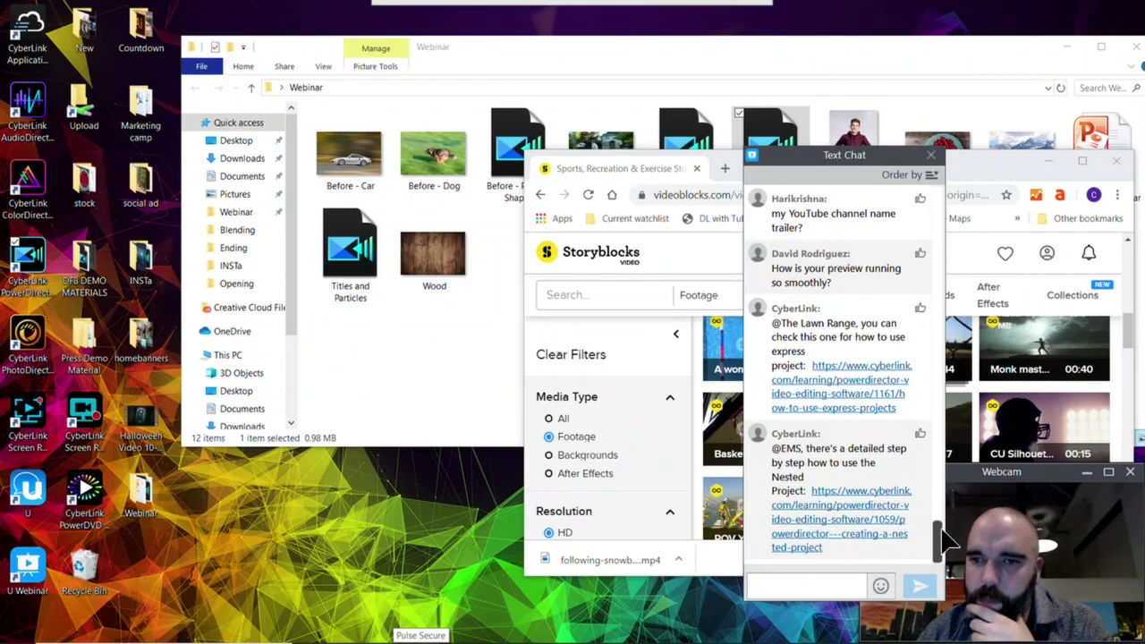
pyautogui.scroll(2, 949, 538)
pyautogui.moveTo(943, 525); pyautogui.dragTo(943, 518)
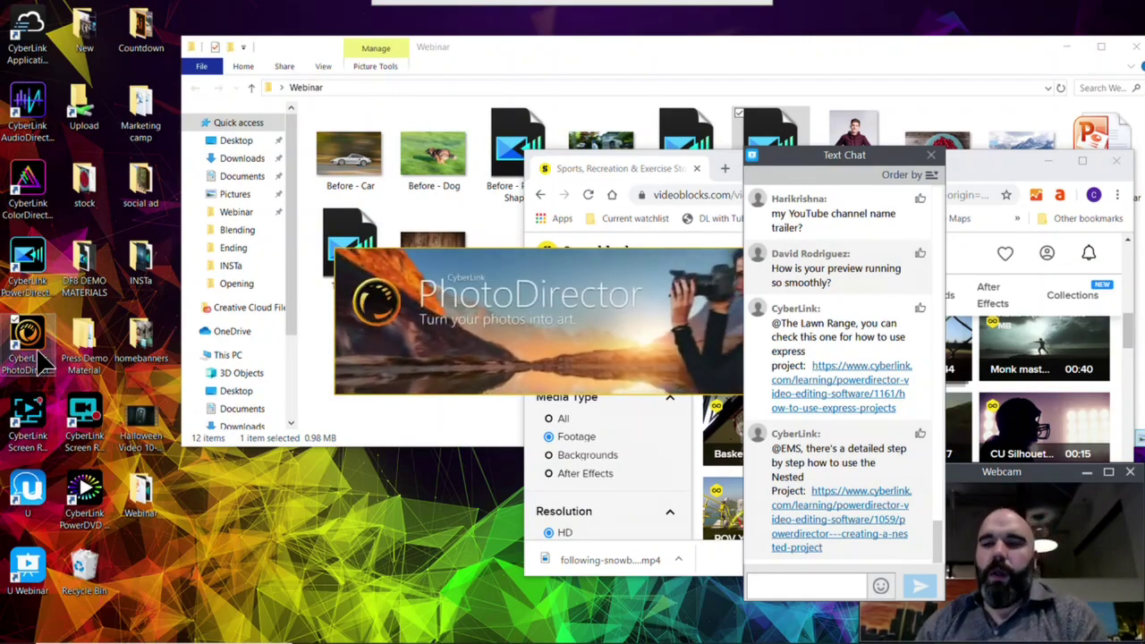
# Switch to PhotoDirector, look at its Guided tools and return to the Edit module, accepting the recommended-sequence notice.
pyautogui.click(347, 383)
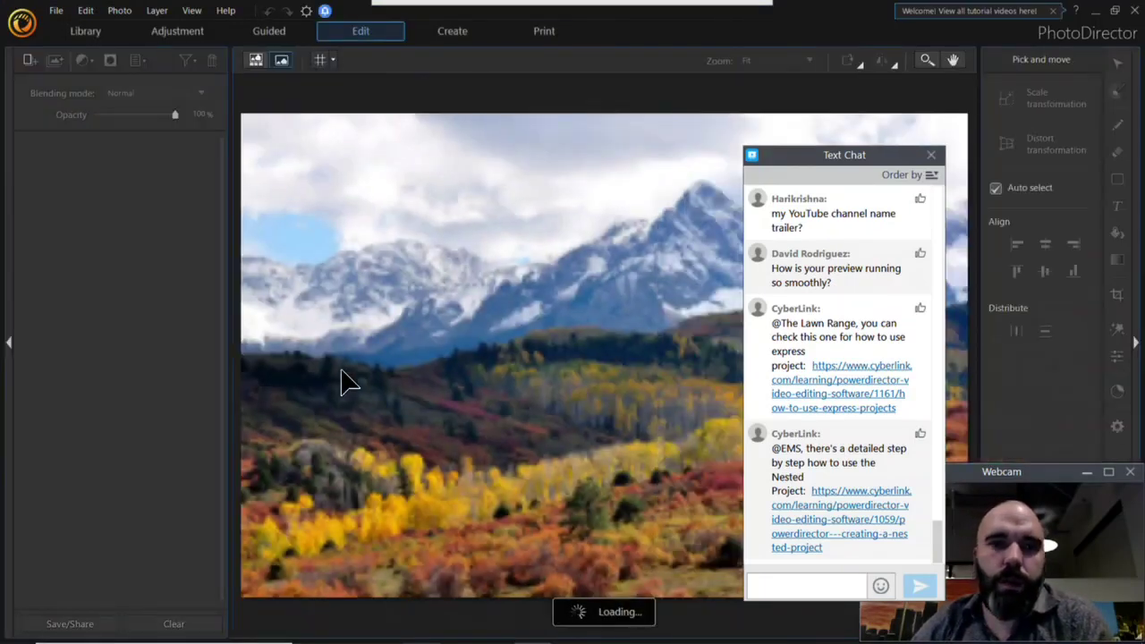
pyautogui.click(288, 30)
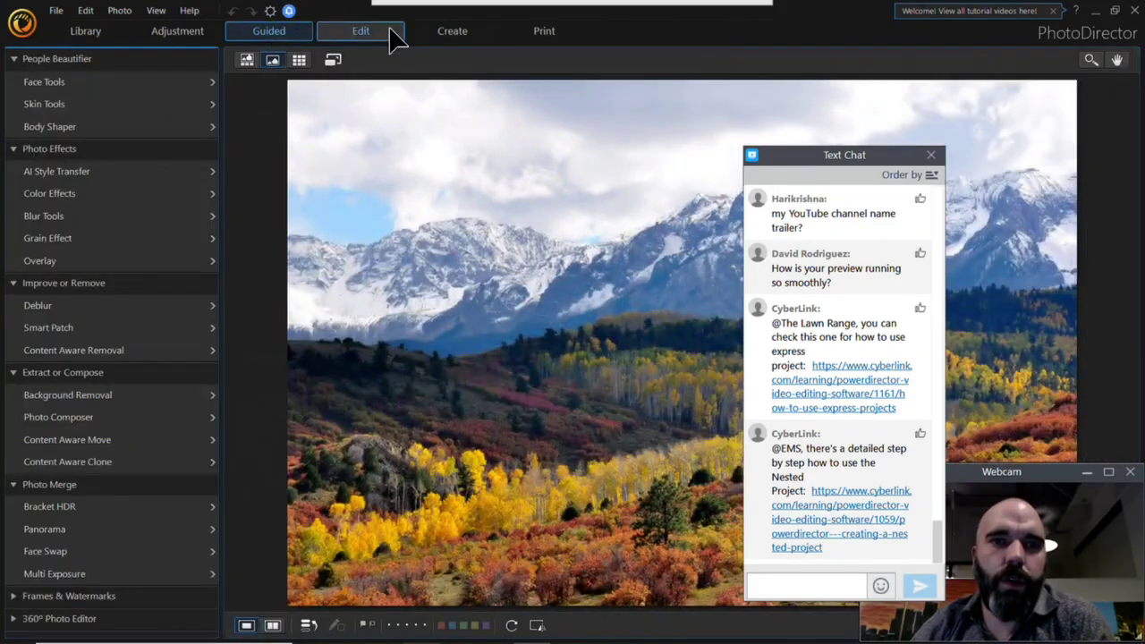
pyautogui.click(391, 31)
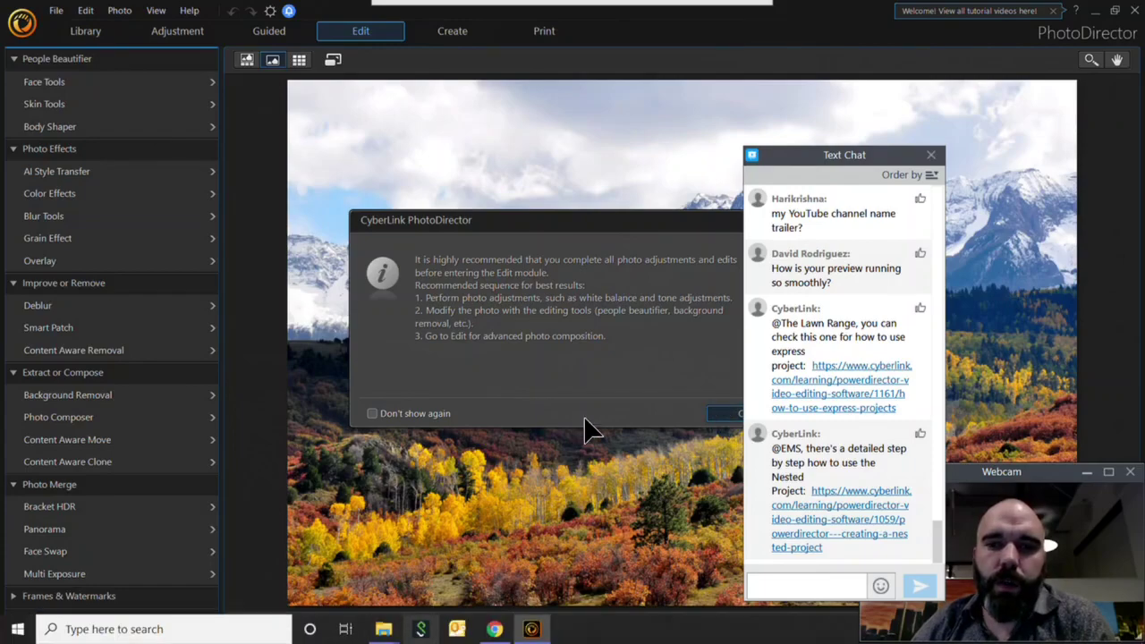
pyautogui.click(726, 415)
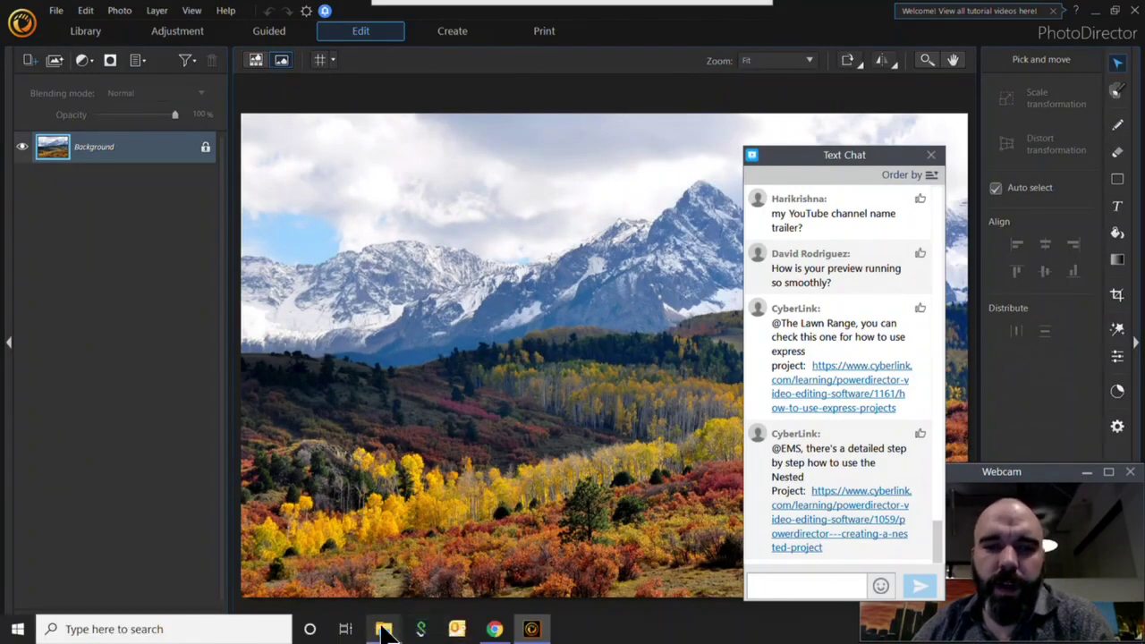
# Add the portrait of the man from the Webinar folder as a layer over the mountain photo and close the text chat.
pyautogui.moveTo(383, 628)
pyautogui.click(344, 598)
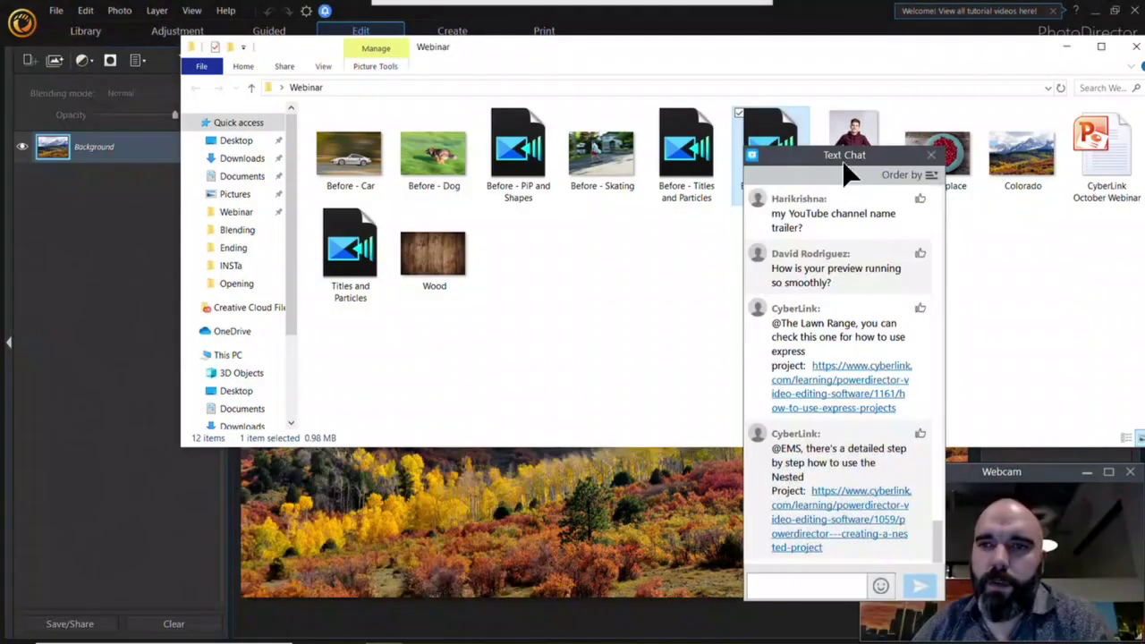
pyautogui.moveTo(859, 130); pyautogui.dragTo(474, 555)
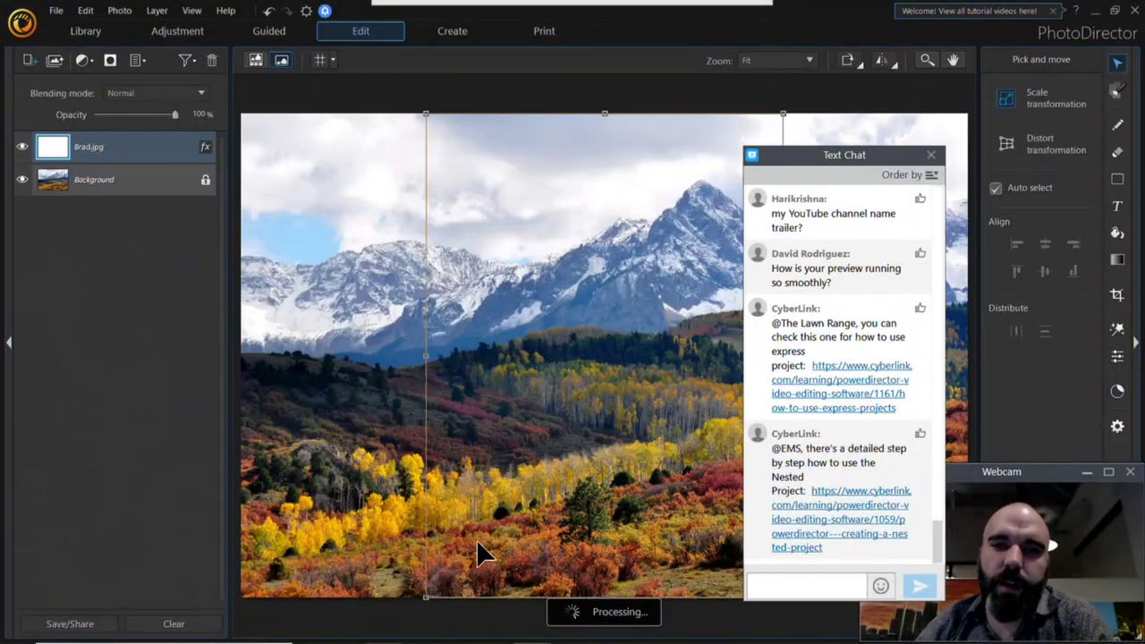
pyautogui.moveTo(899, 154); pyautogui.dragTo(915, 214)
pyautogui.click(889, 218)
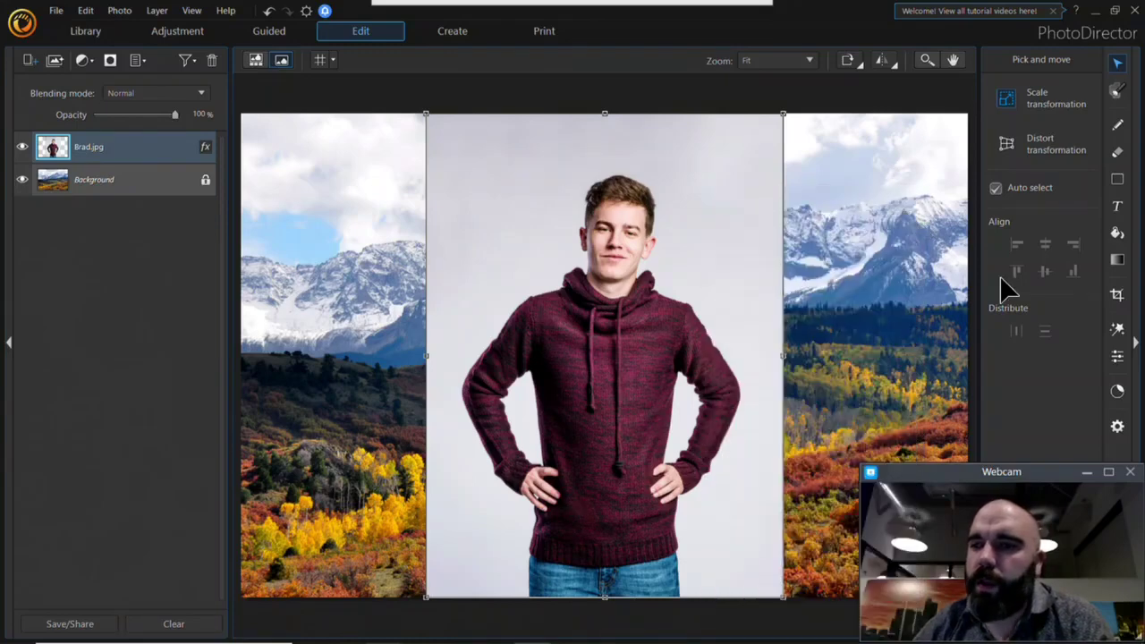
# Display the guided tools for the portrait layer and turn off the webcam feed.
pyautogui.click(1118, 329)
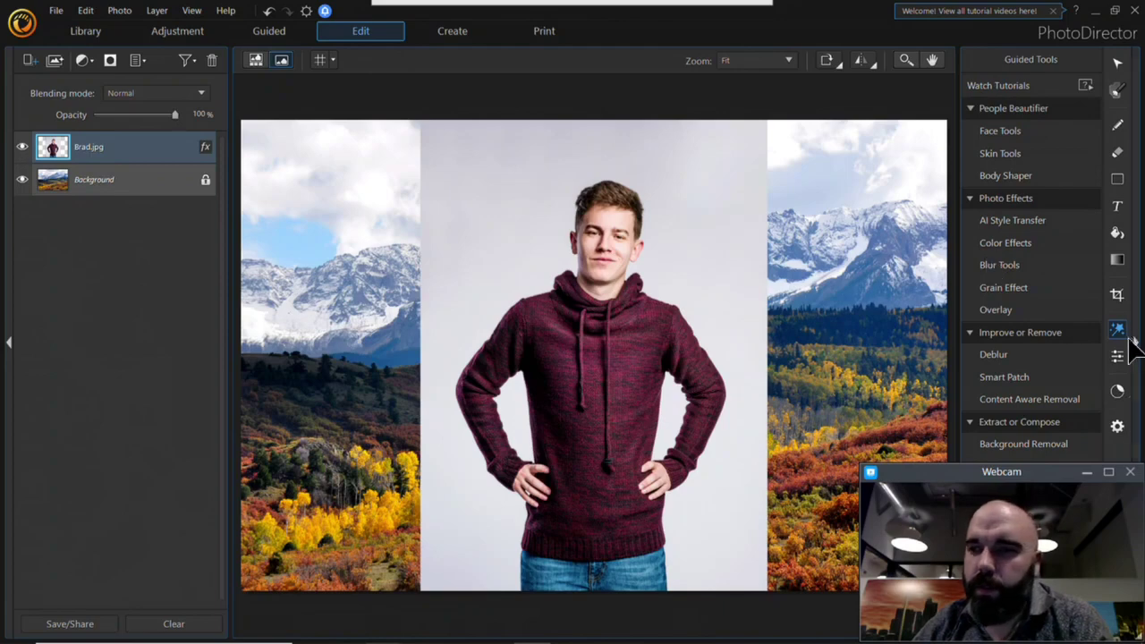
pyautogui.click(1090, 472)
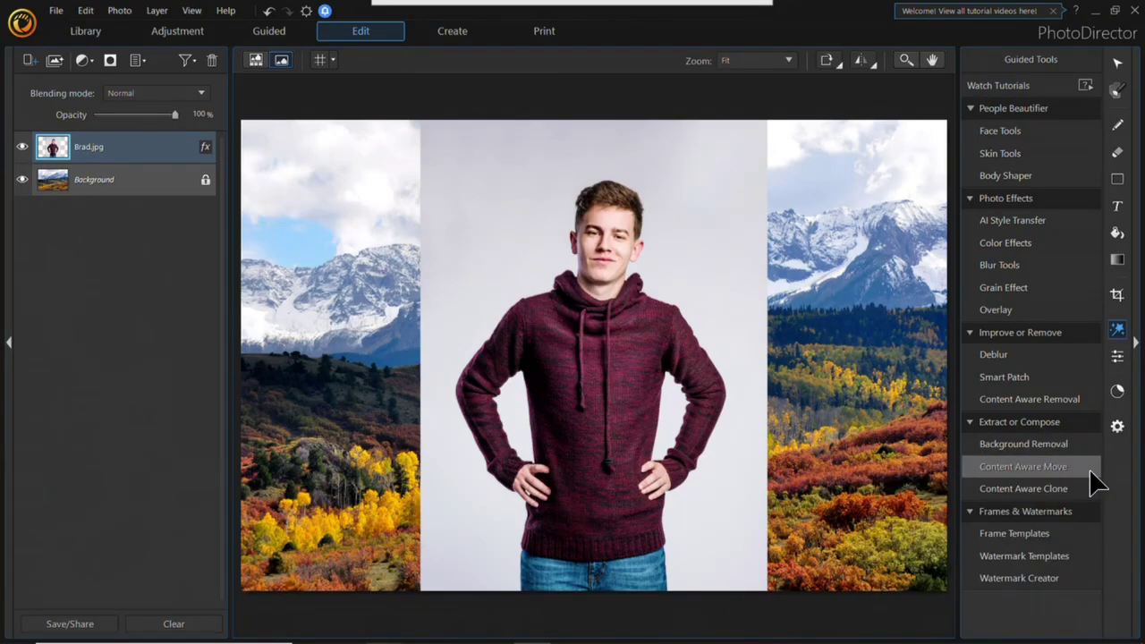
pyautogui.moveTo(473, 13)
pyautogui.click(692, 25)
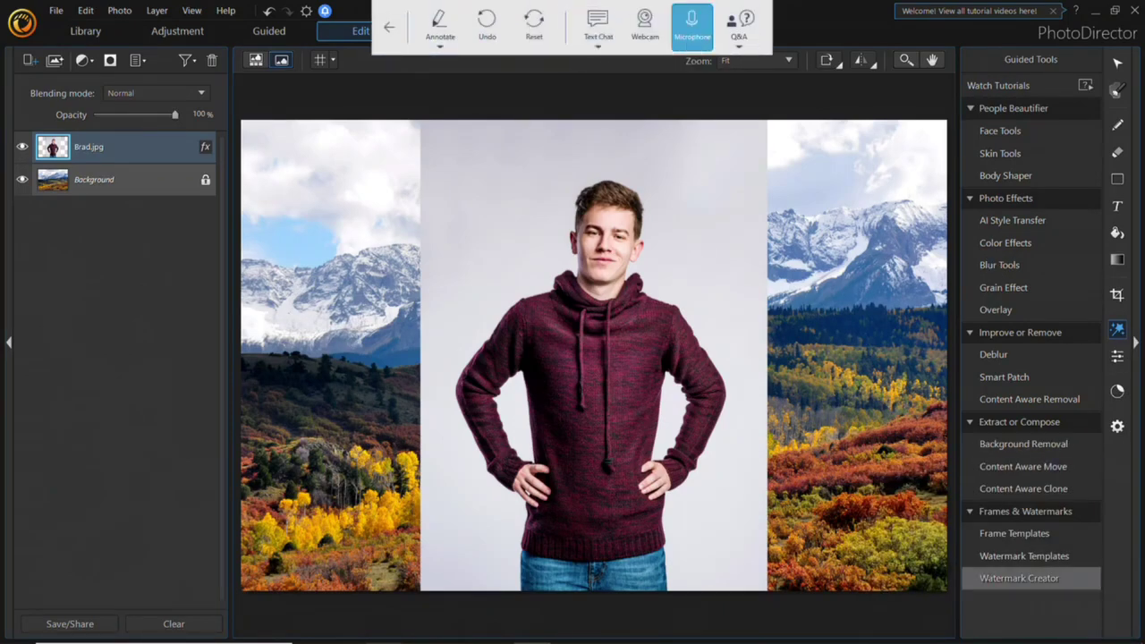
# Try Background Removal by brushing over the man's backdrop and removing the selected area, then reset the result and close the tool.
pyautogui.click(1060, 446)
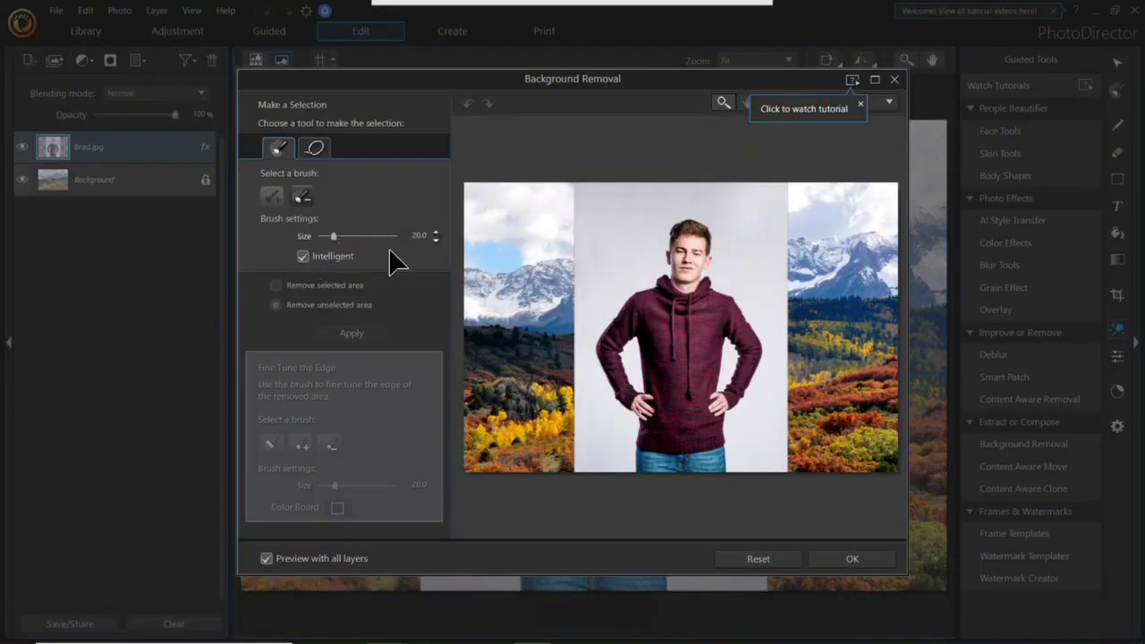
pyautogui.moveTo(673, 229)
pyautogui.mouseDown()
pyautogui.moveTo(621, 238)
pyautogui.moveTo(782, 251)
pyautogui.mouseUp()
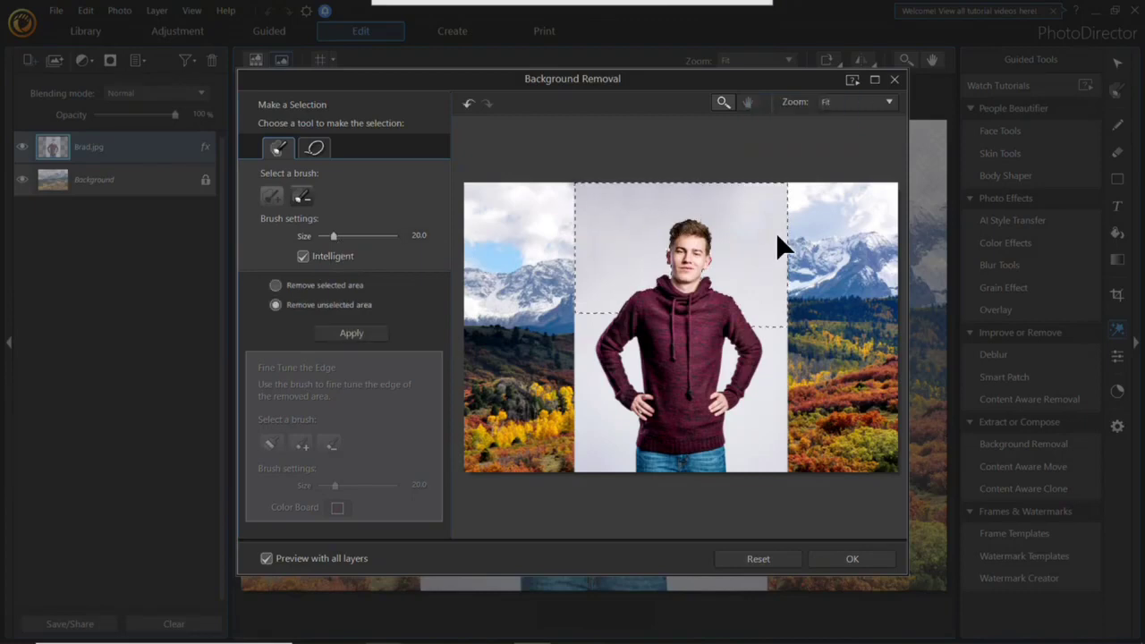
pyautogui.moveTo(776, 475)
pyautogui.mouseDown()
pyautogui.moveTo(777, 444)
pyautogui.moveTo(659, 463)
pyautogui.mouseUp()
pyautogui.moveTo(581, 323)
pyautogui.mouseDown()
pyautogui.moveTo(767, 325)
pyautogui.moveTo(782, 353)
pyautogui.mouseUp()
pyautogui.click(291, 287)
pyautogui.moveTo(327, 238); pyautogui.dragTo(323, 237)
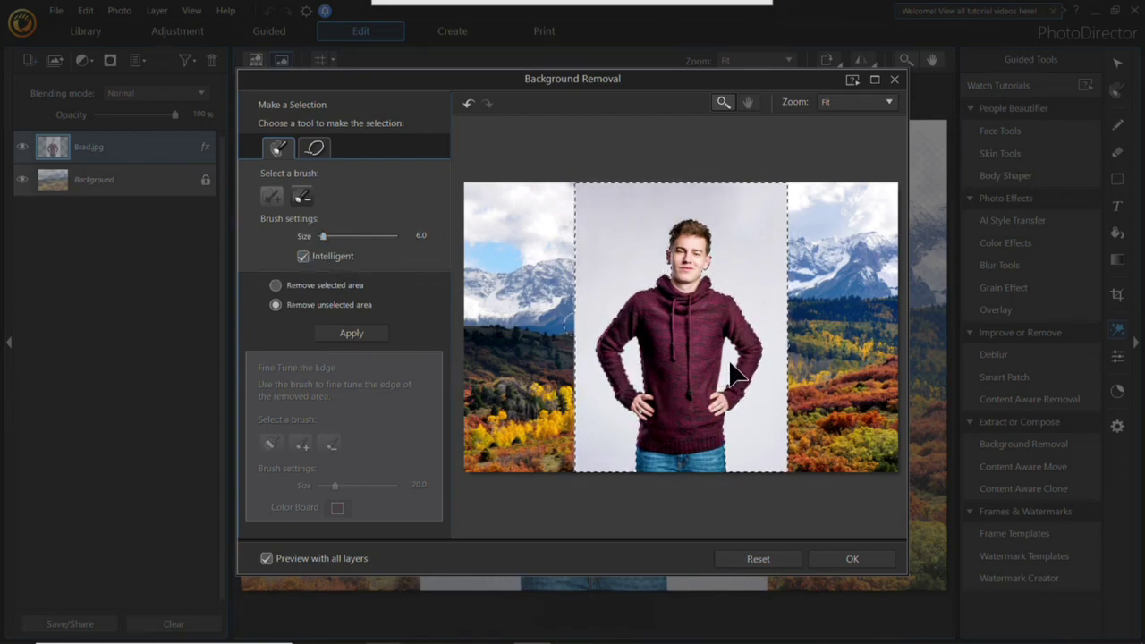
pyautogui.click(351, 335)
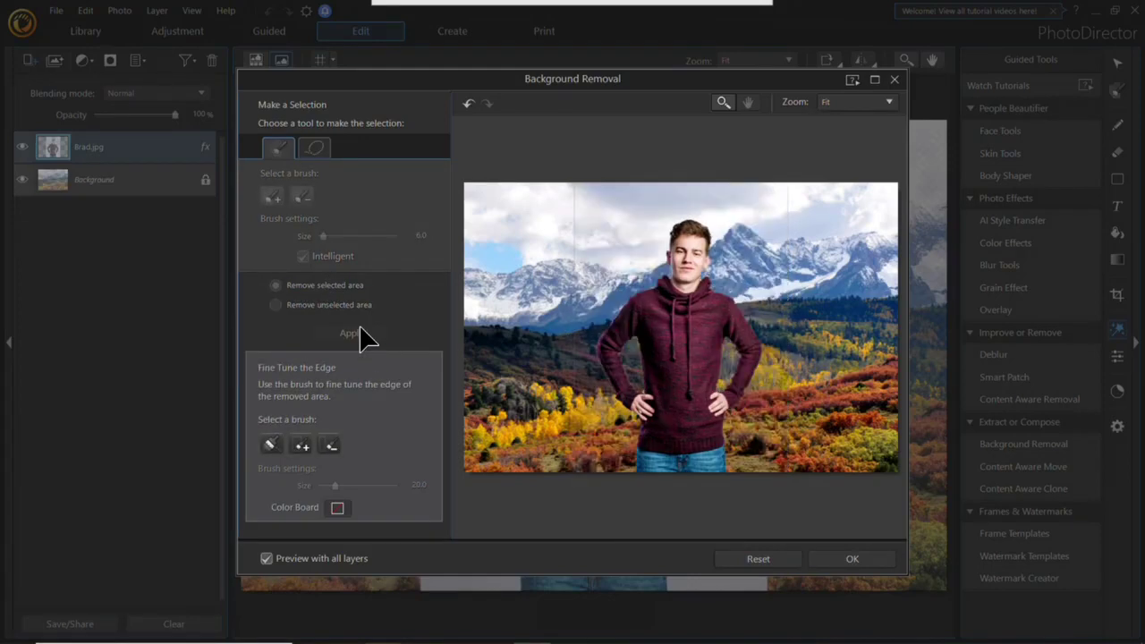
pyautogui.click(793, 551)
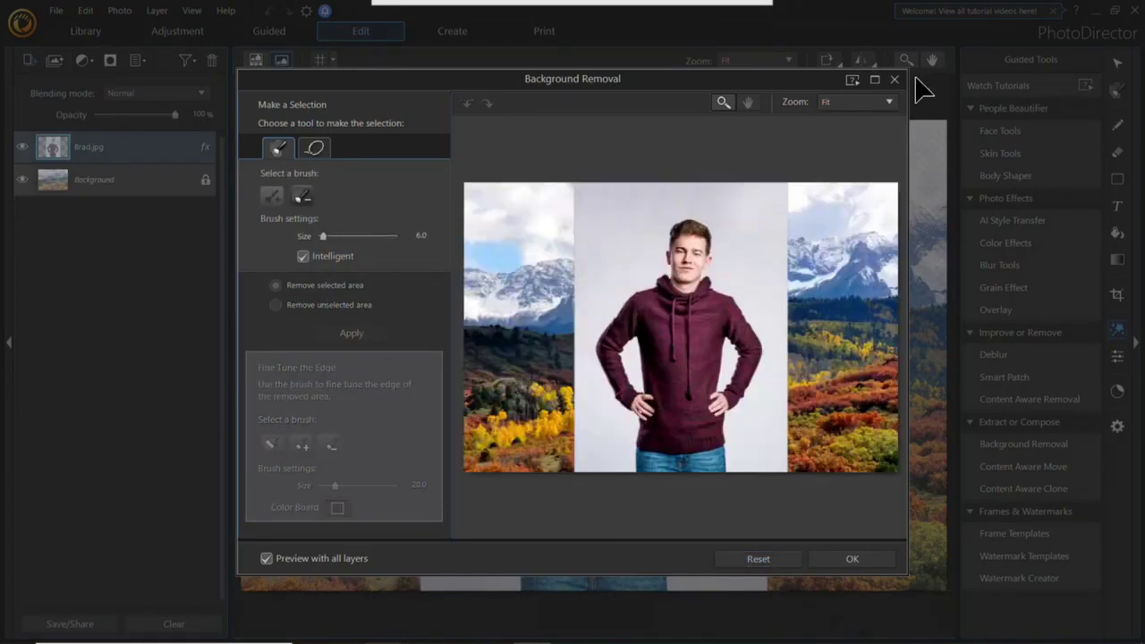
pyautogui.click(894, 80)
# Select the grey backdrop and the gaps inside both arms with the magic wand at a tolerance of 33.
pyautogui.click(1118, 91)
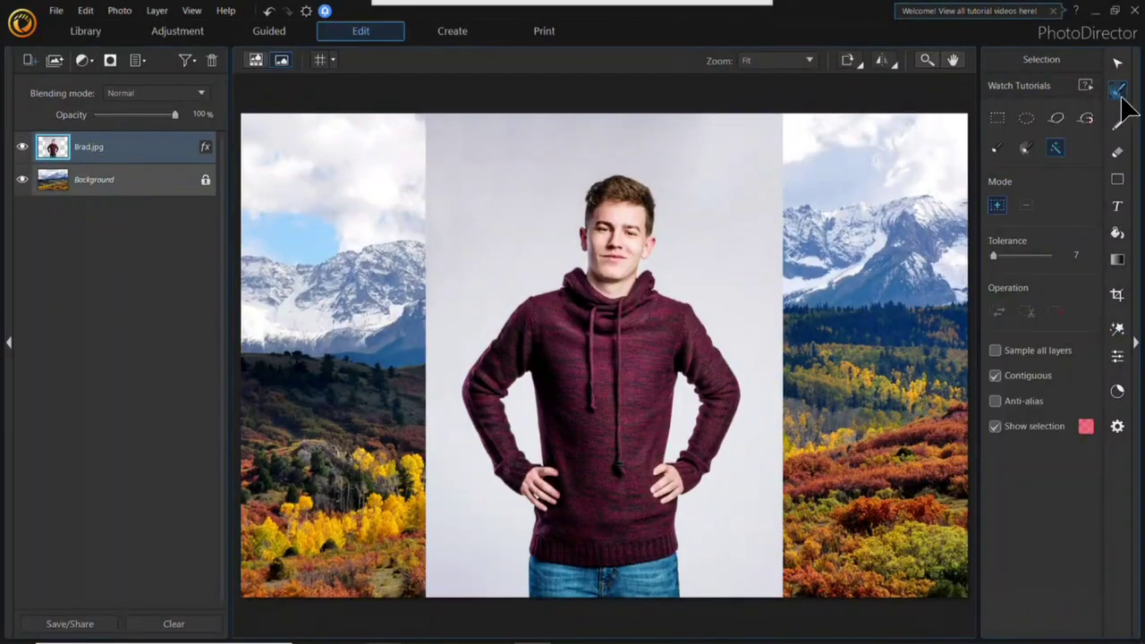
pyautogui.click(694, 194)
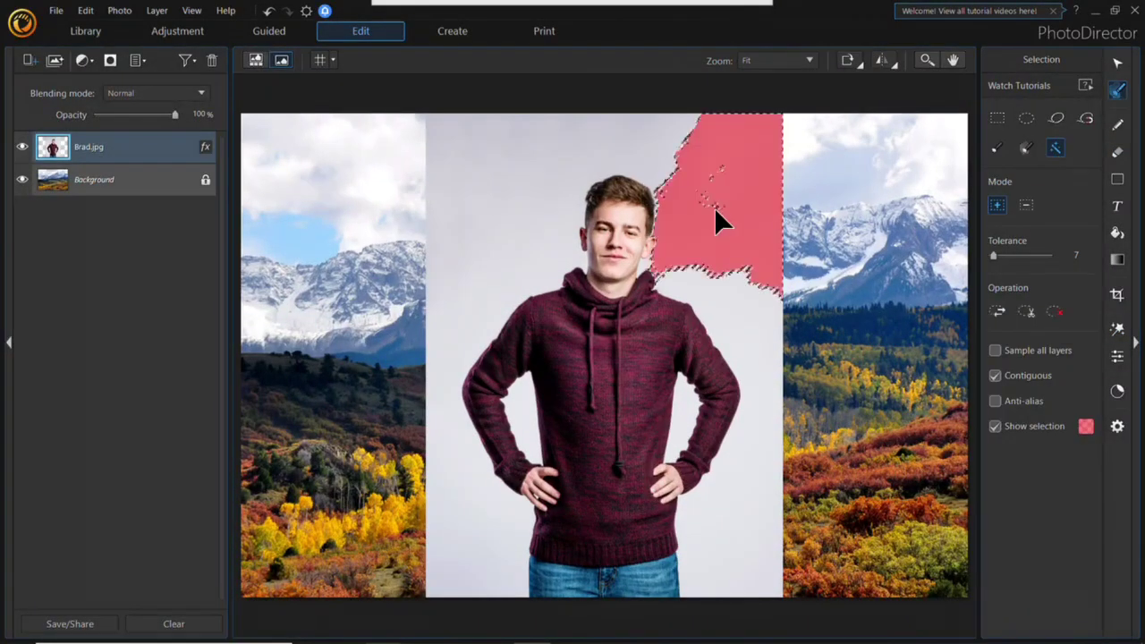
pyautogui.moveTo(993, 256); pyautogui.dragTo(999, 256)
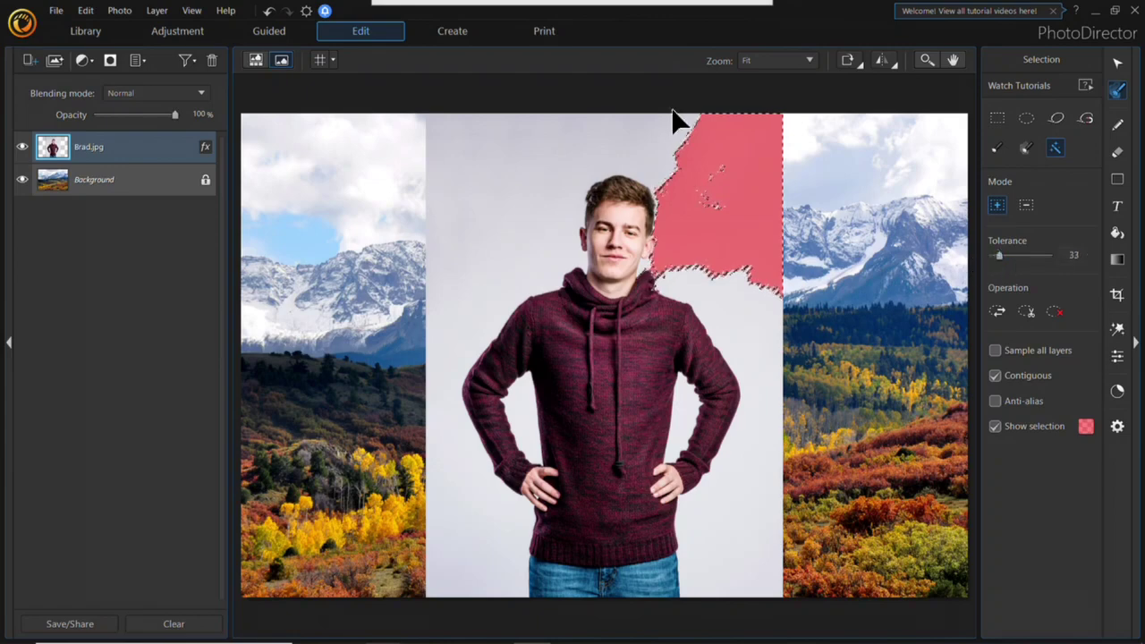
pyautogui.click(663, 134)
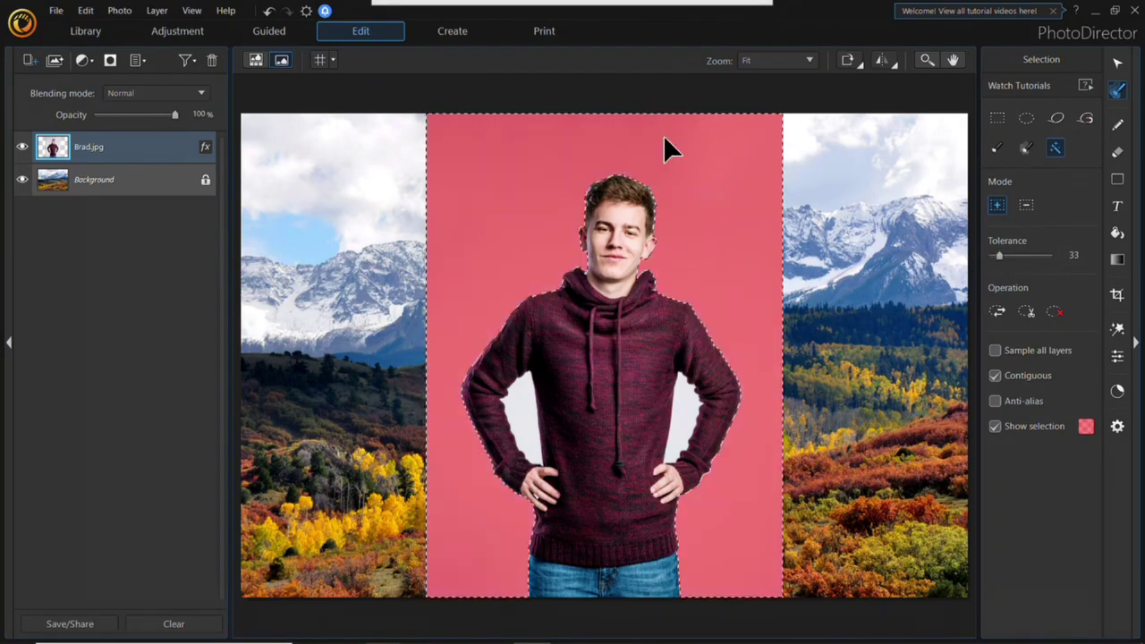
pyautogui.click(672, 439)
pyautogui.click(524, 426)
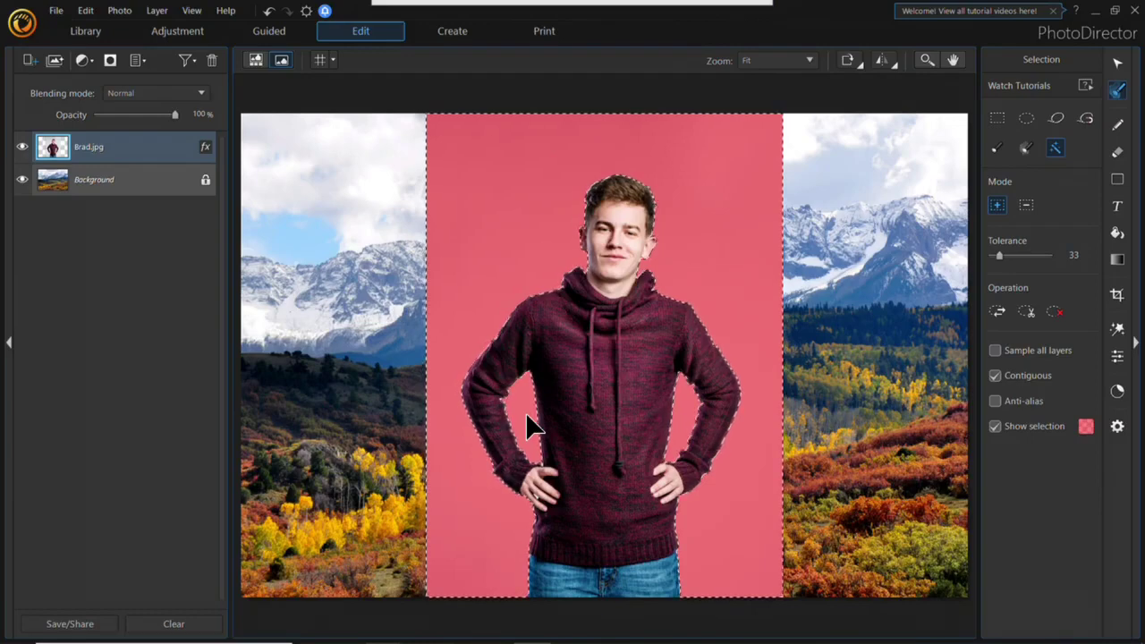
# Undo the last magic wand picks and clear the backdrop selection.
pyautogui.hotkey('ctrl', 'z')
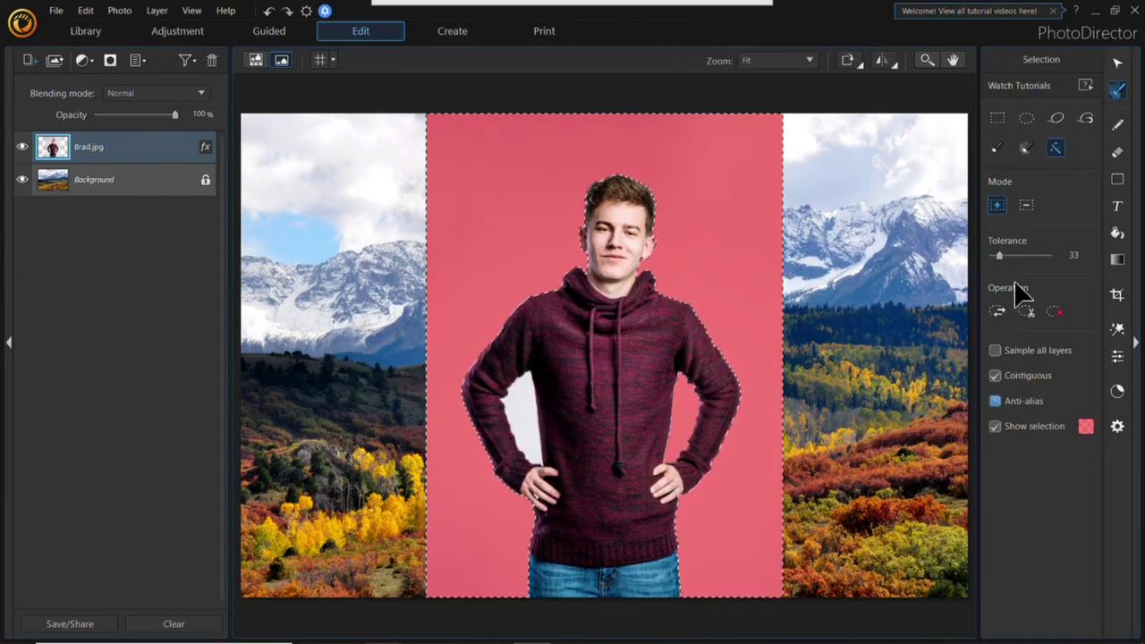
pyautogui.hotkey('ctrl', 'z')
pyautogui.hotkey('ctrl', 'd')
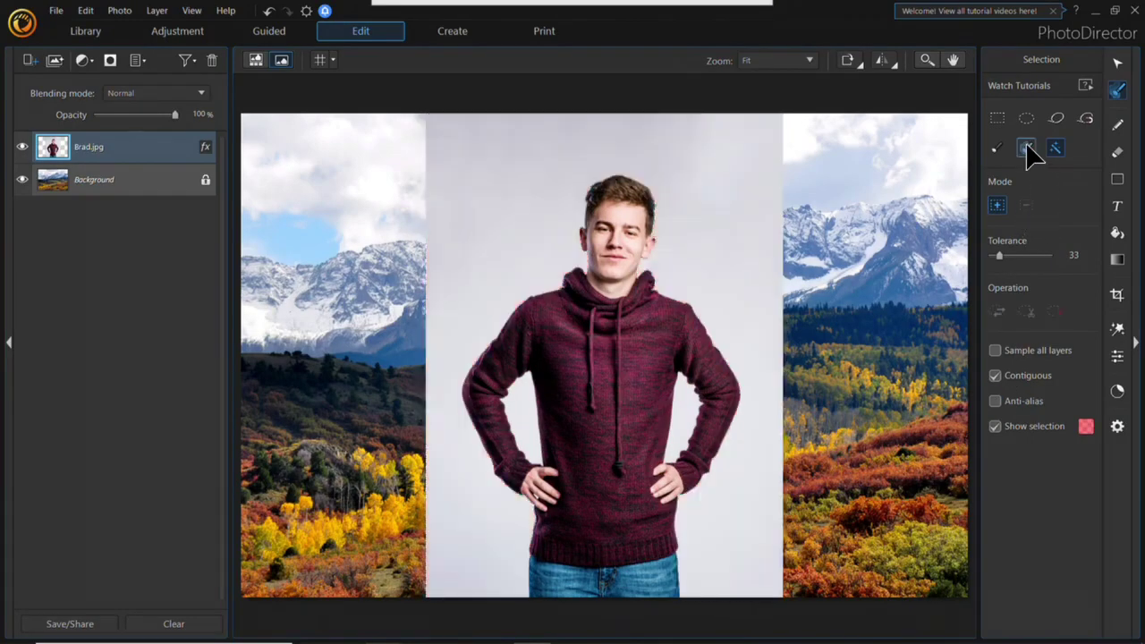
# Select the upper backdrop around the man's head with the smart selection brush, reducing its size to 85 px for the gap above his hair.
pyautogui.click(1026, 149)
pyautogui.moveTo(791, 200); pyautogui.dragTo(687, 156)
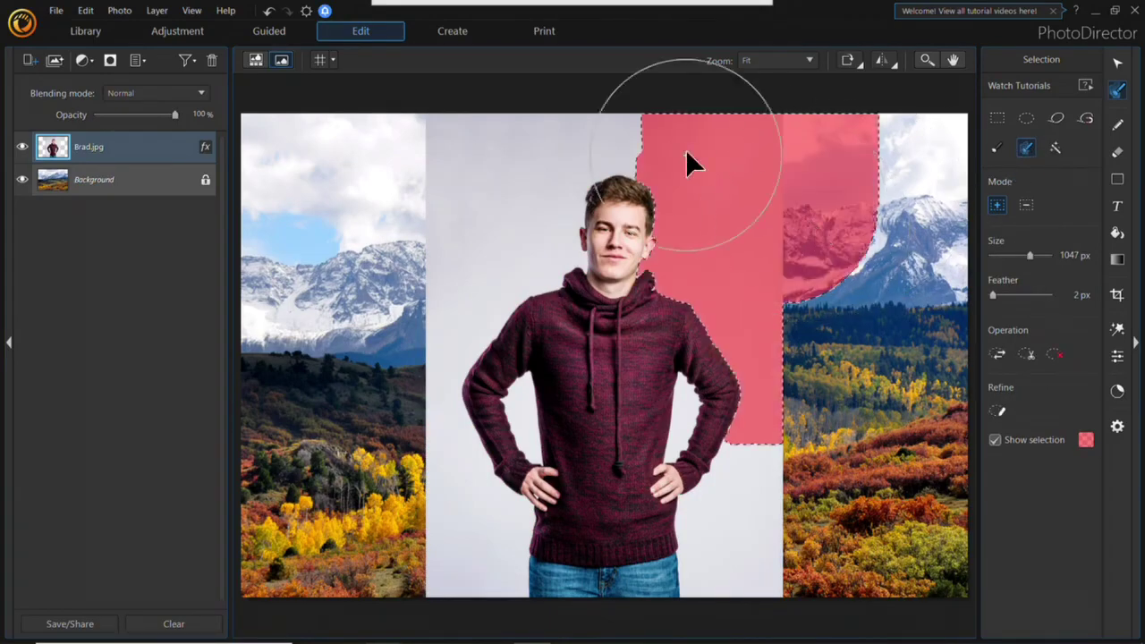
pyautogui.click(424, 164)
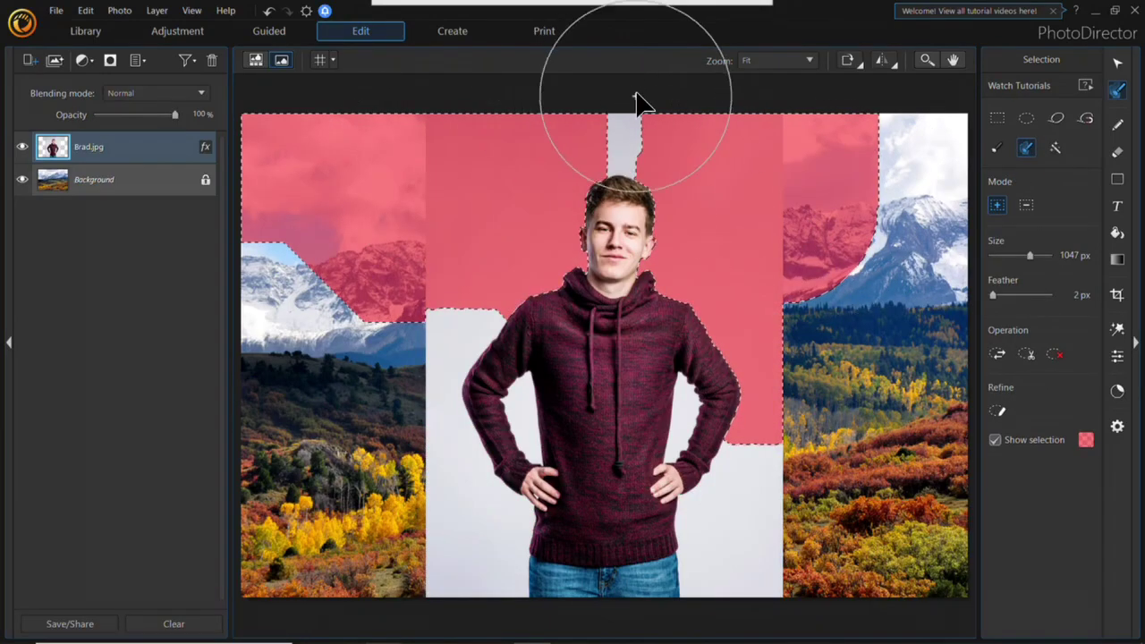
pyautogui.click(1013, 255)
pyautogui.click(631, 135)
# Extend the brush selection over the lower backdrop on both sides of the man and the gaps between his arms and body.
pyautogui.click(711, 489)
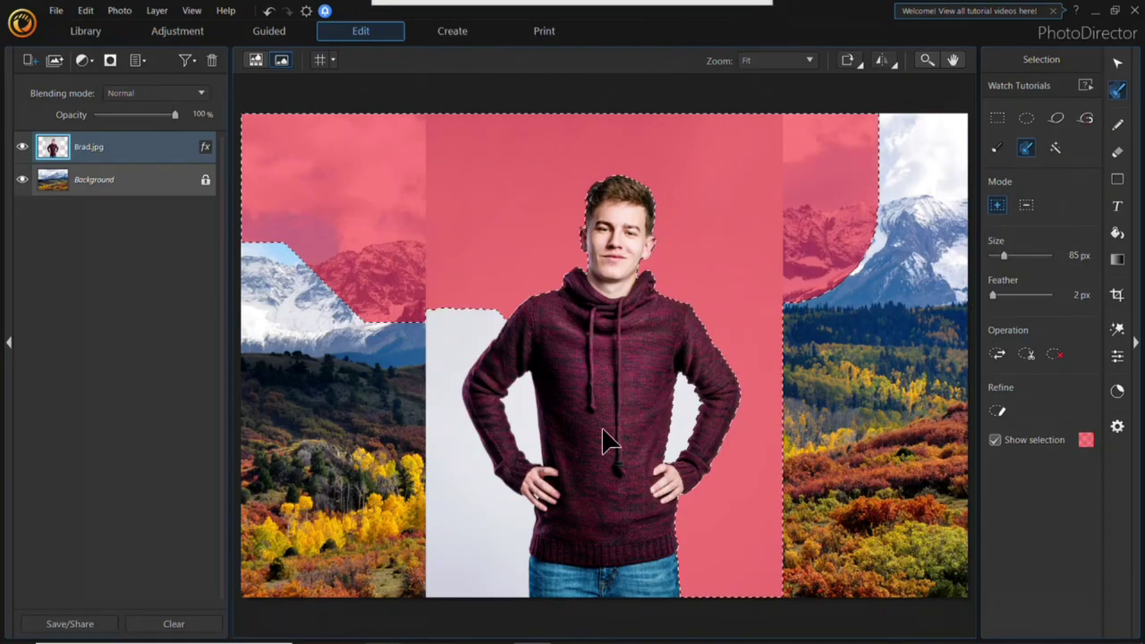
pyautogui.click(530, 479)
pyautogui.moveTo(449, 543); pyautogui.dragTo(447, 517)
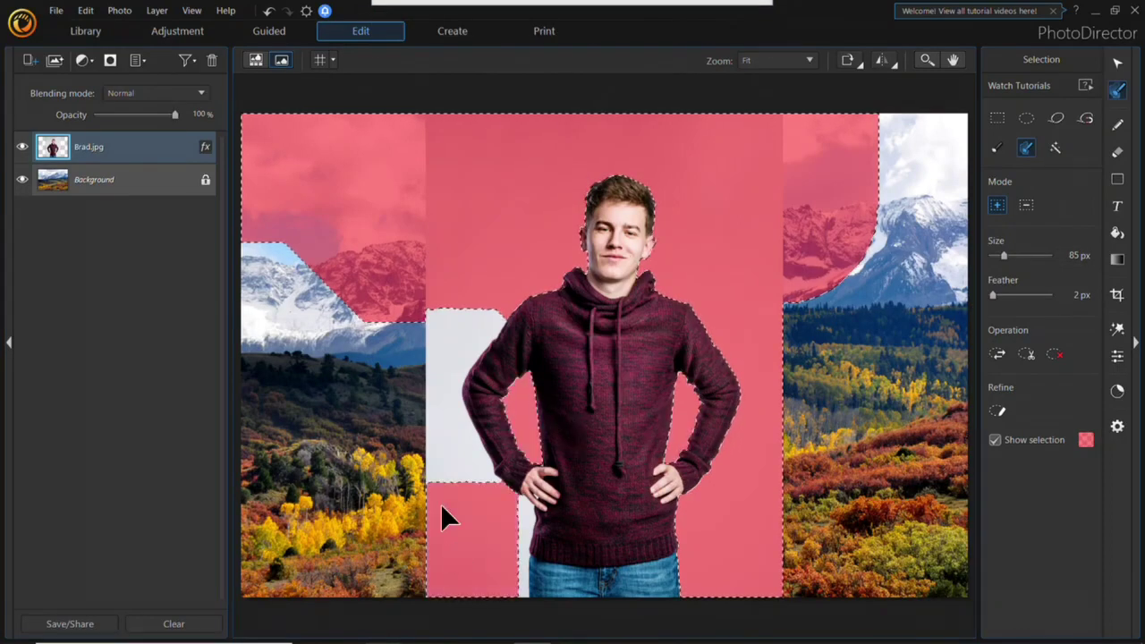
pyautogui.click(446, 460)
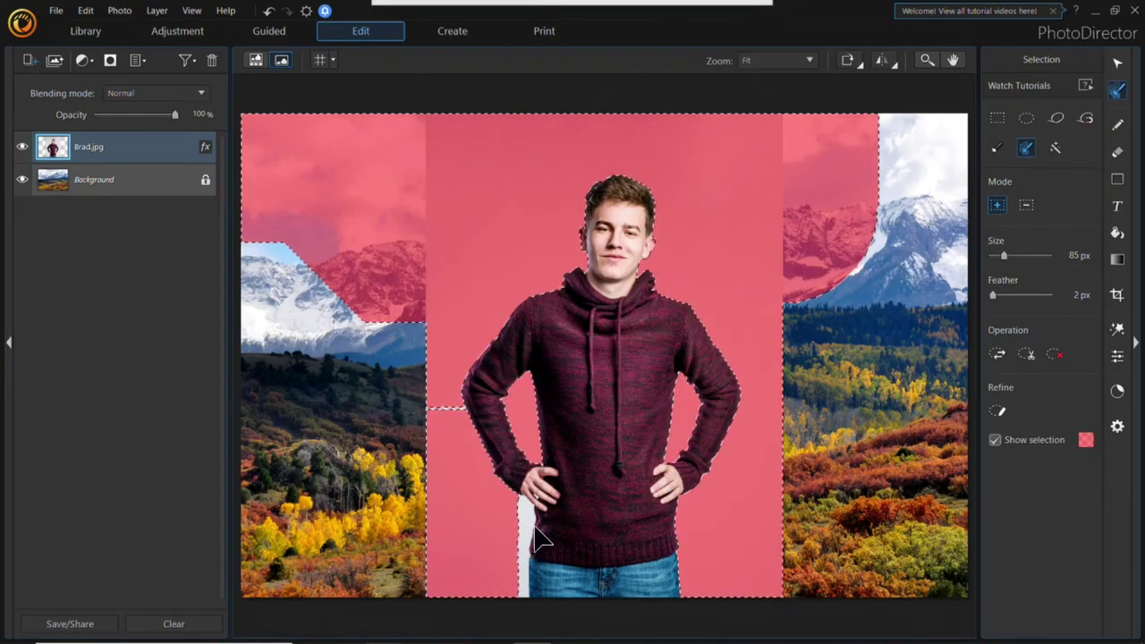
pyautogui.moveTo(525, 531); pyautogui.dragTo(512, 516)
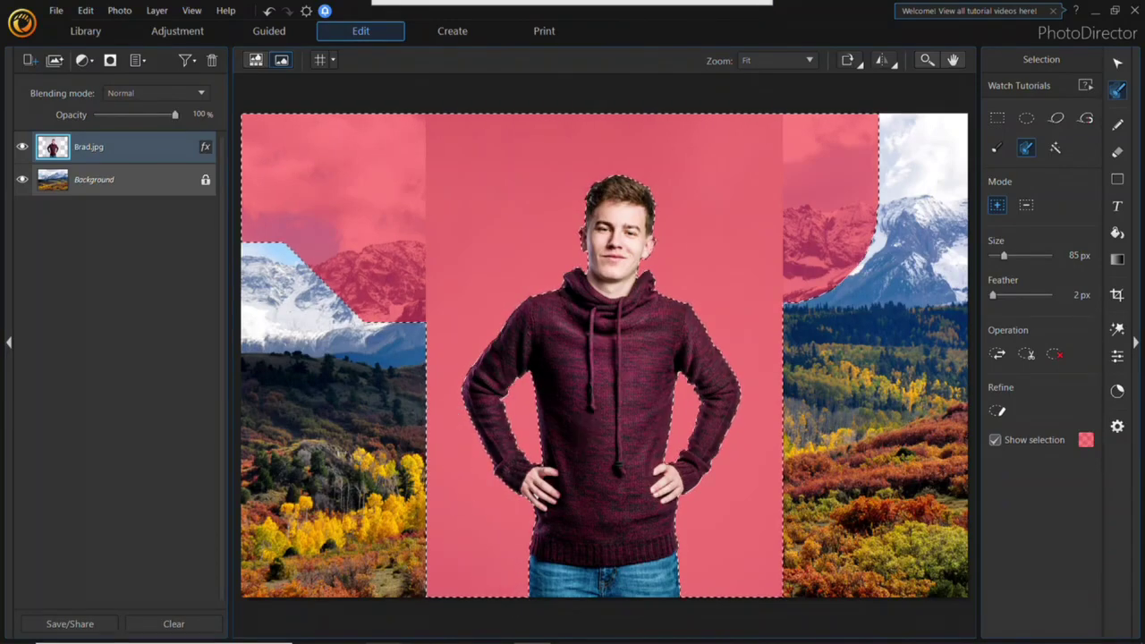
pyautogui.click(1000, 412)
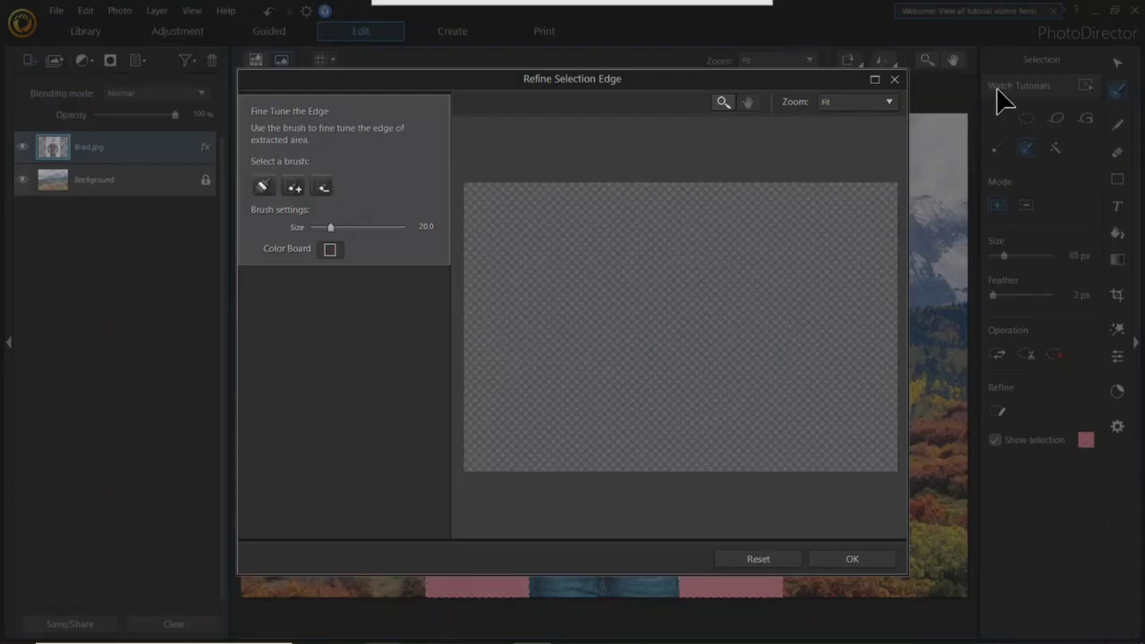
pyautogui.click(896, 80)
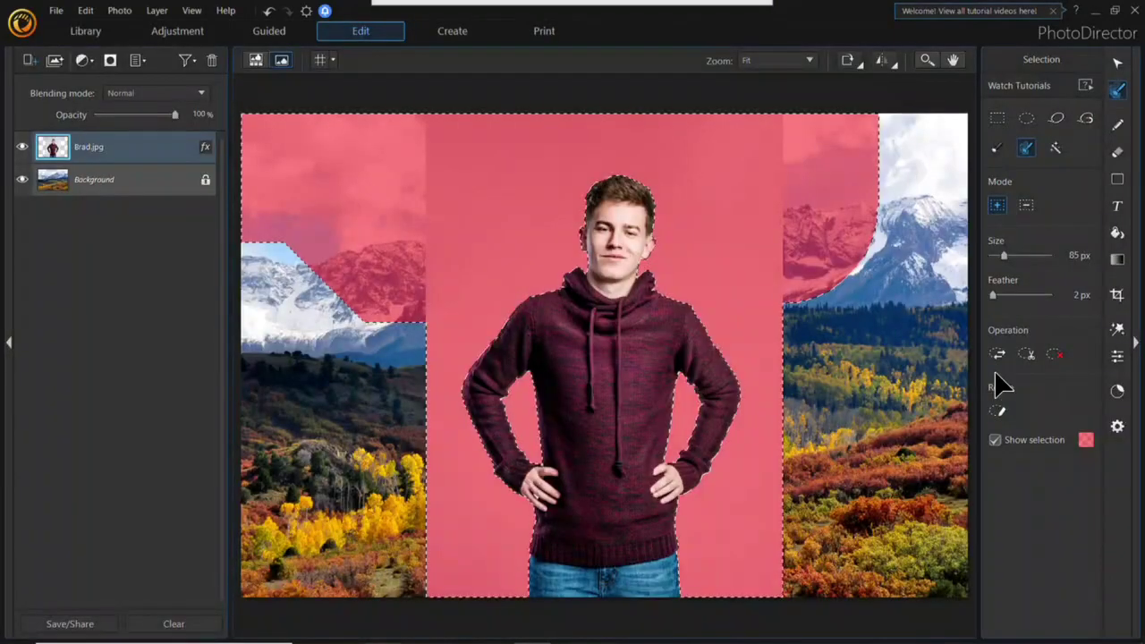
pyautogui.click(997, 411)
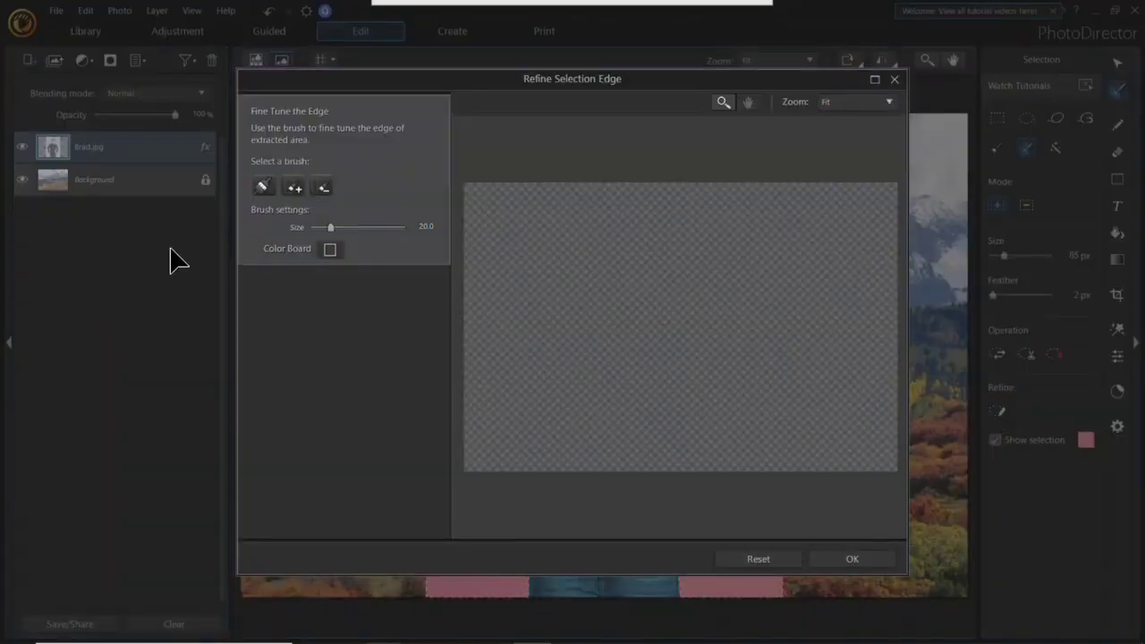
pyautogui.click(897, 80)
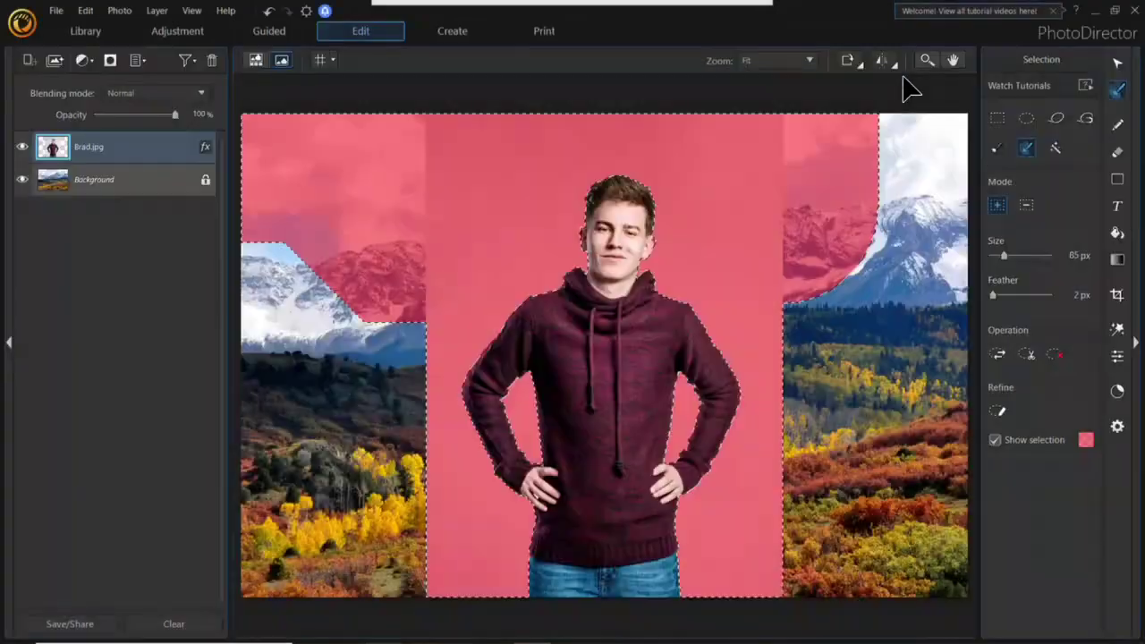
# Unlock the mountain landscape background so it becomes an editable layer.
pyautogui.click(205, 178)
pyautogui.click(205, 180)
pyautogui.click(638, 388)
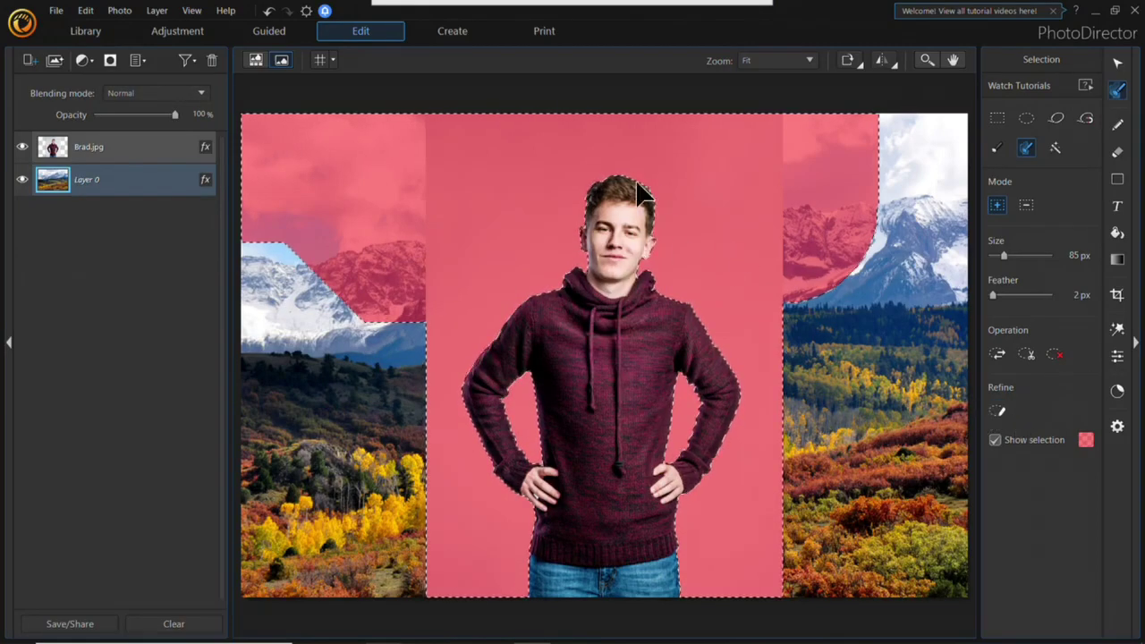
# Open the webinar's text chat and move its window up so the whole conversation fits on screen.
pyautogui.moveTo(452, 11)
pyautogui.click(598, 25)
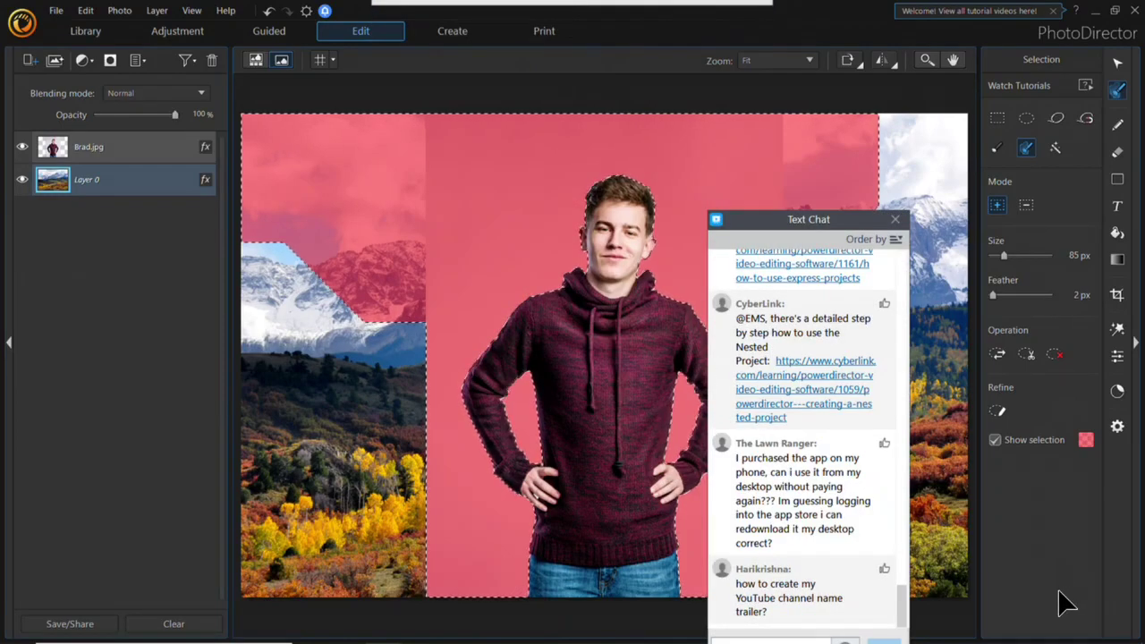
pyautogui.moveTo(800, 220); pyautogui.dragTo(787, 112)
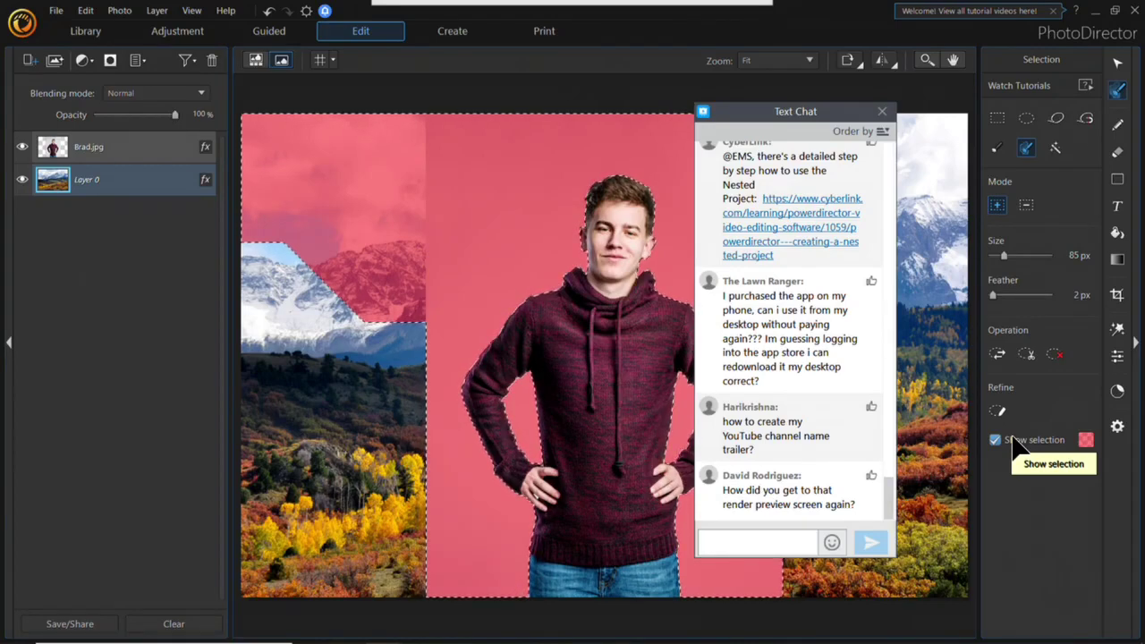
# Close PhotoDirector without saving a virtual copy and start PowerDirector in Full Mode with the 16:9 aspect ratio.
pyautogui.click(1136, 9)
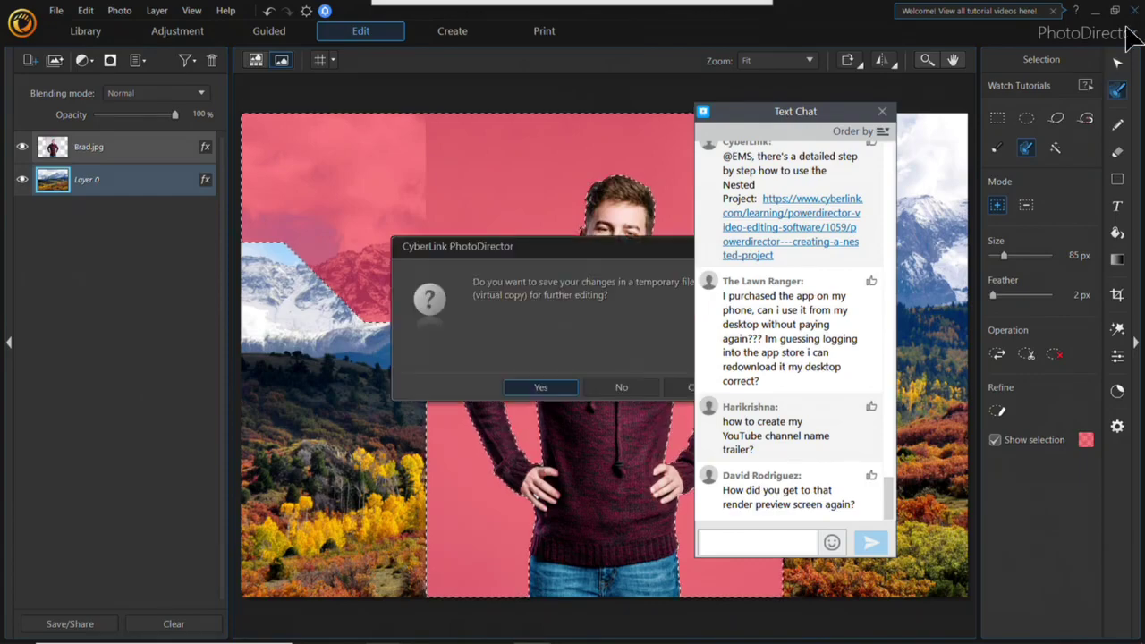
pyautogui.click(621, 387)
pyautogui.click(49, 261)
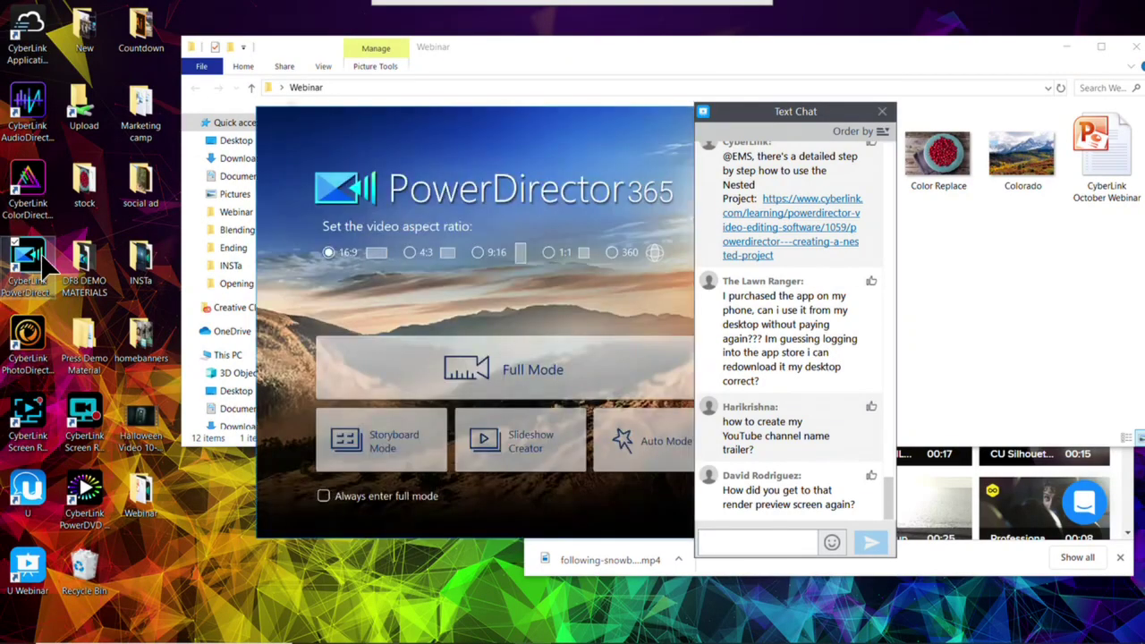
pyautogui.click(606, 370)
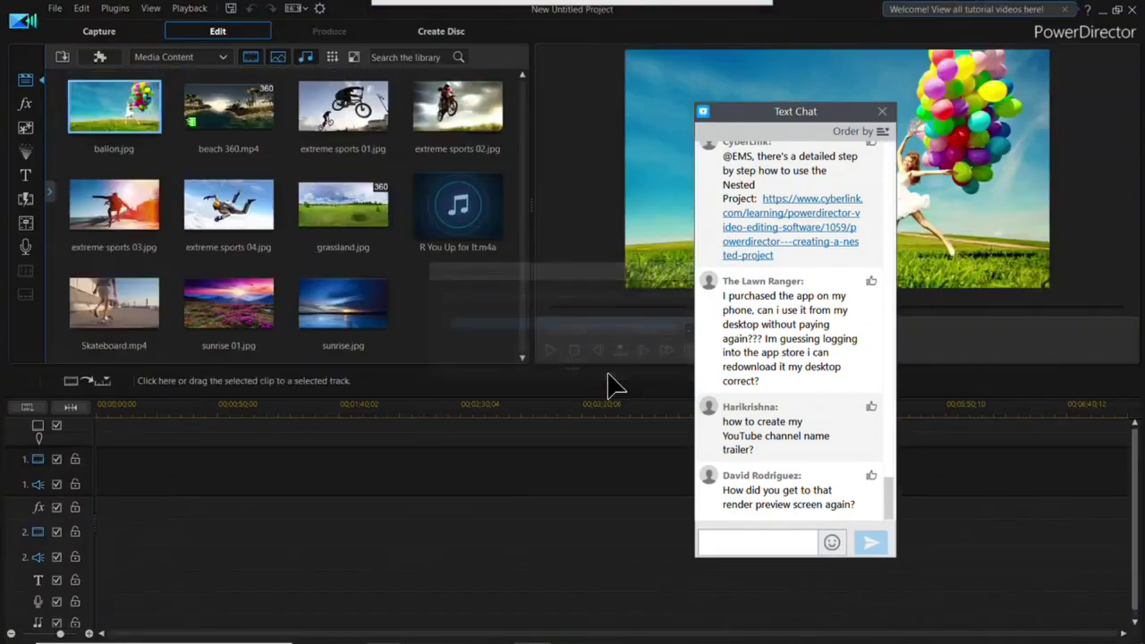
# Place Skateboard.mp4 at the start of video track 2 and select a timeline range covering the whole clip.
pyautogui.click(880, 117)
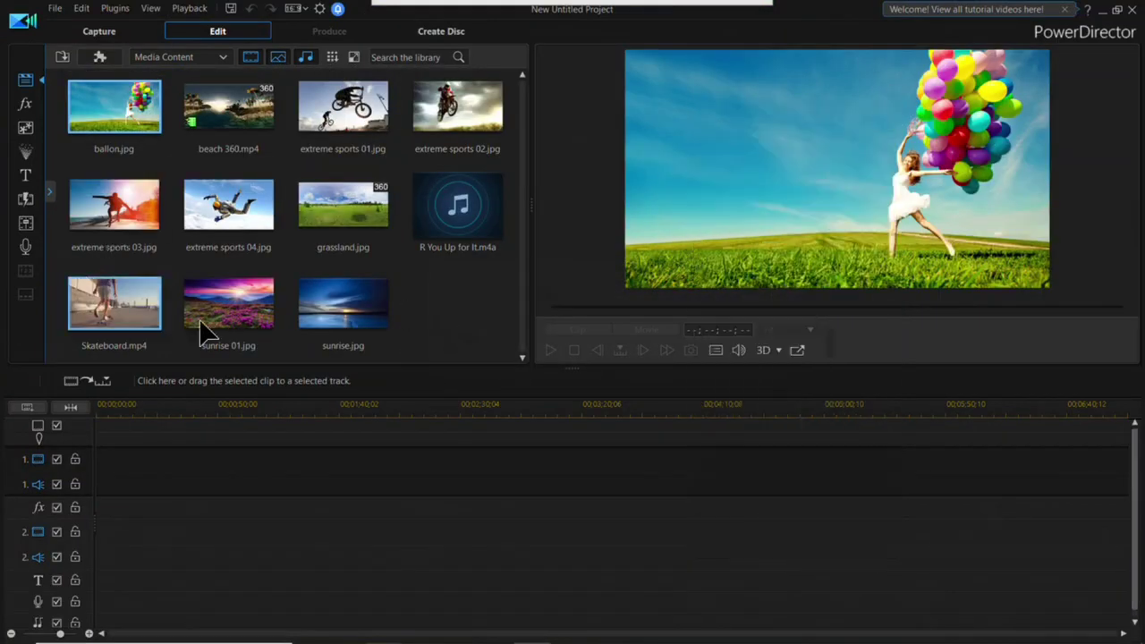
pyautogui.moveTo(109, 304); pyautogui.dragTo(107, 544)
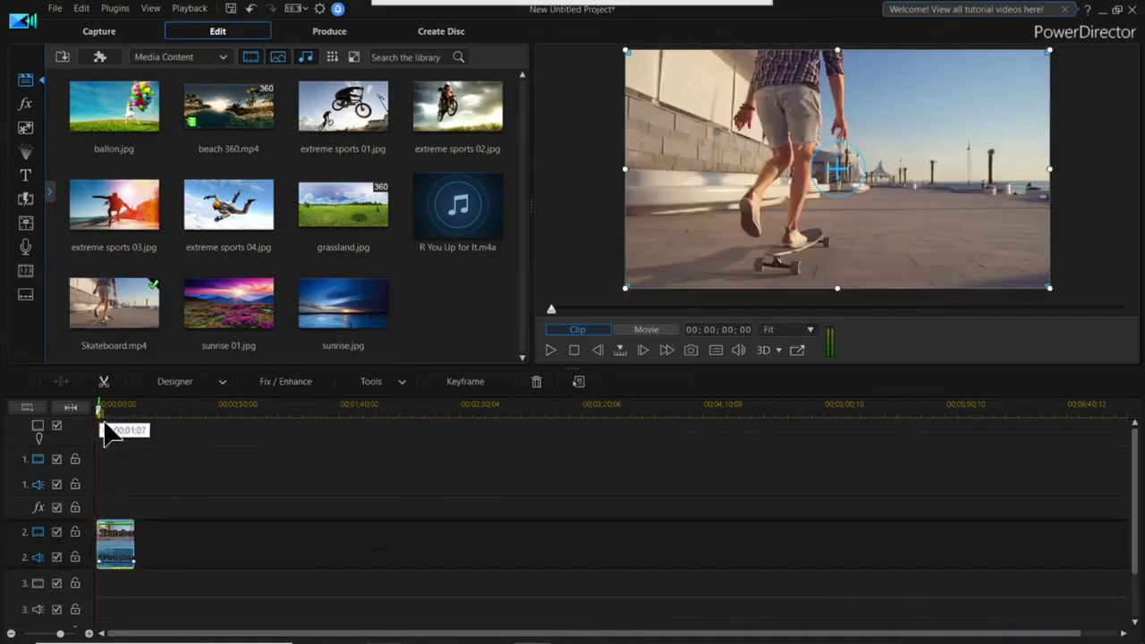
pyautogui.moveTo(97, 626)
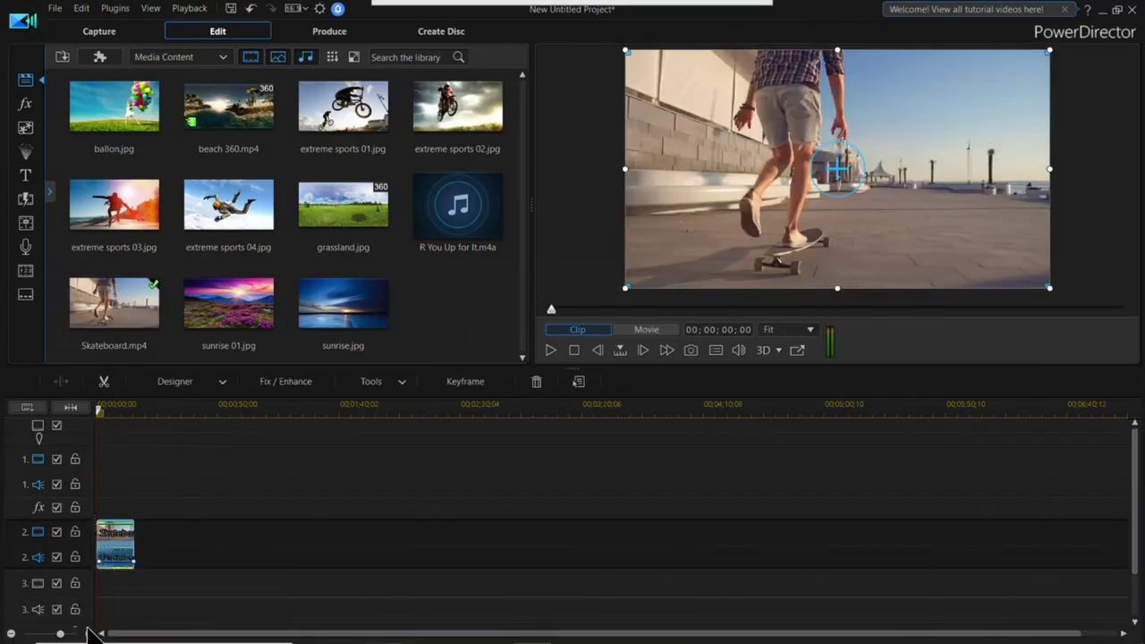
pyautogui.click(88, 633)
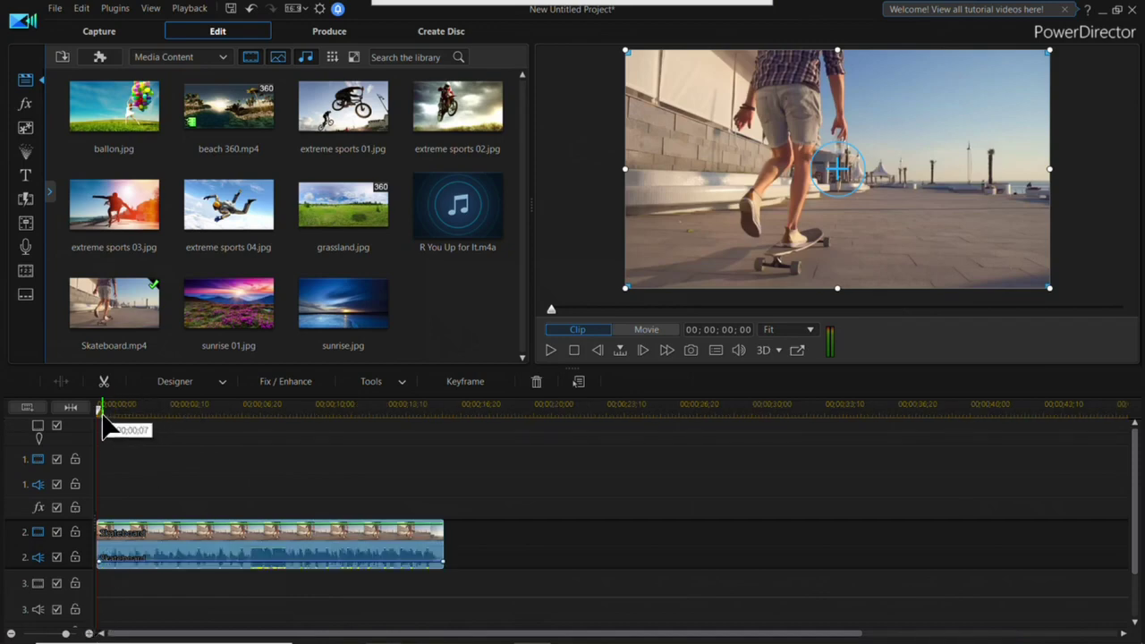
pyautogui.moveTo(102, 404); pyautogui.dragTo(456, 470)
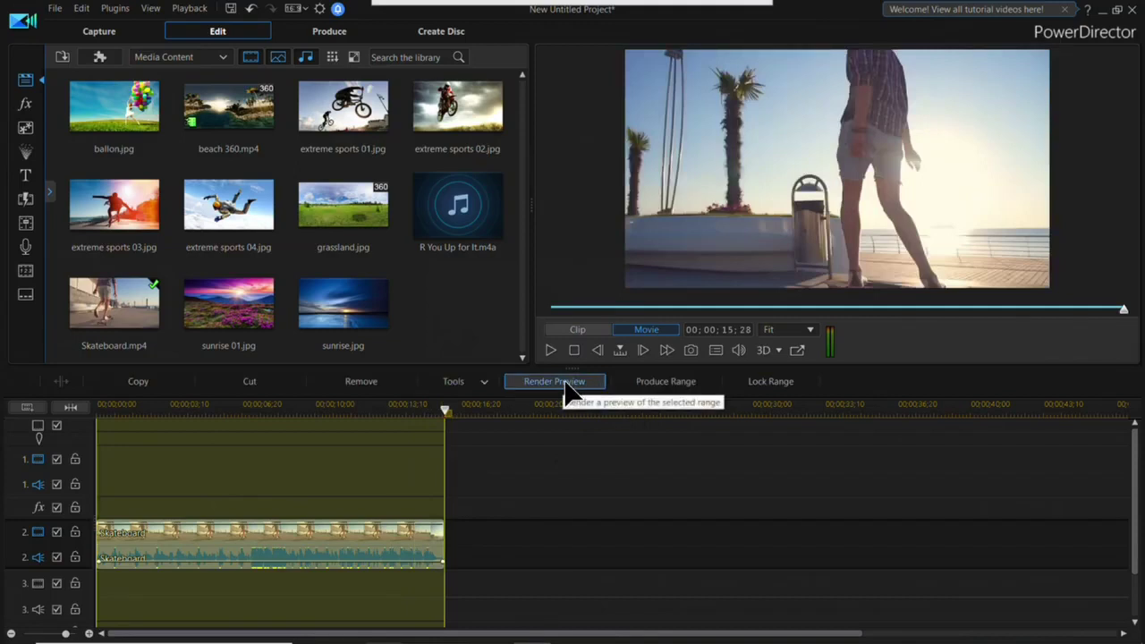
pyautogui.moveTo(453, 422); pyautogui.dragTo(493, 422)
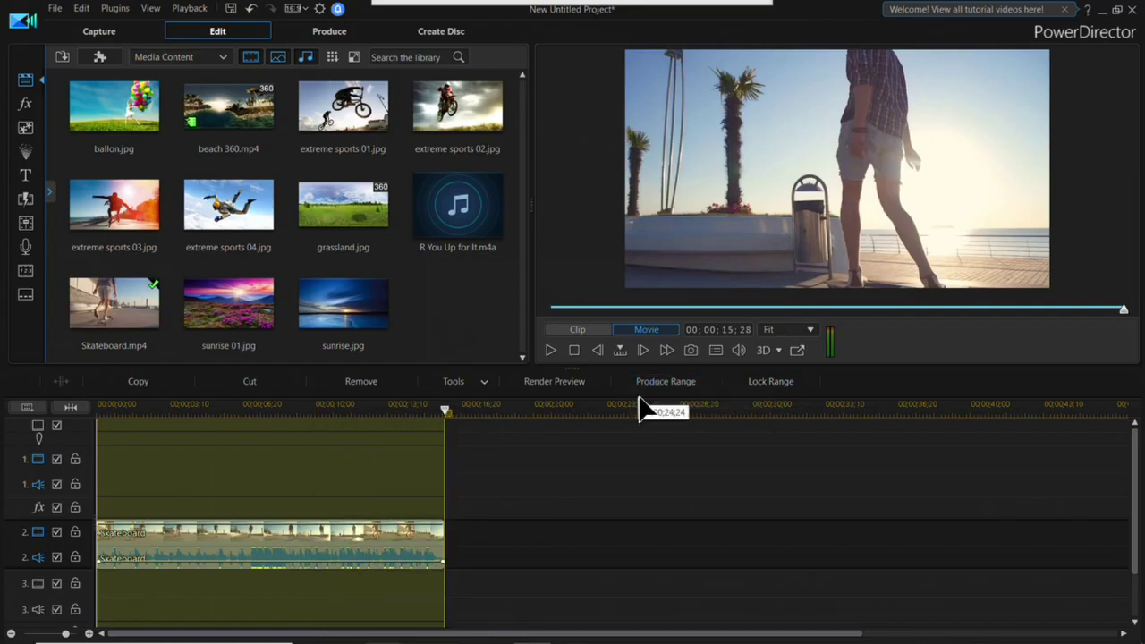
# Add extreme sports 02.jpg to video track 1 and sunrise.jpg to video track 2, both after the Skateboard clip.
pyautogui.moveTo(341, 188); pyautogui.dragTo(767, 534)
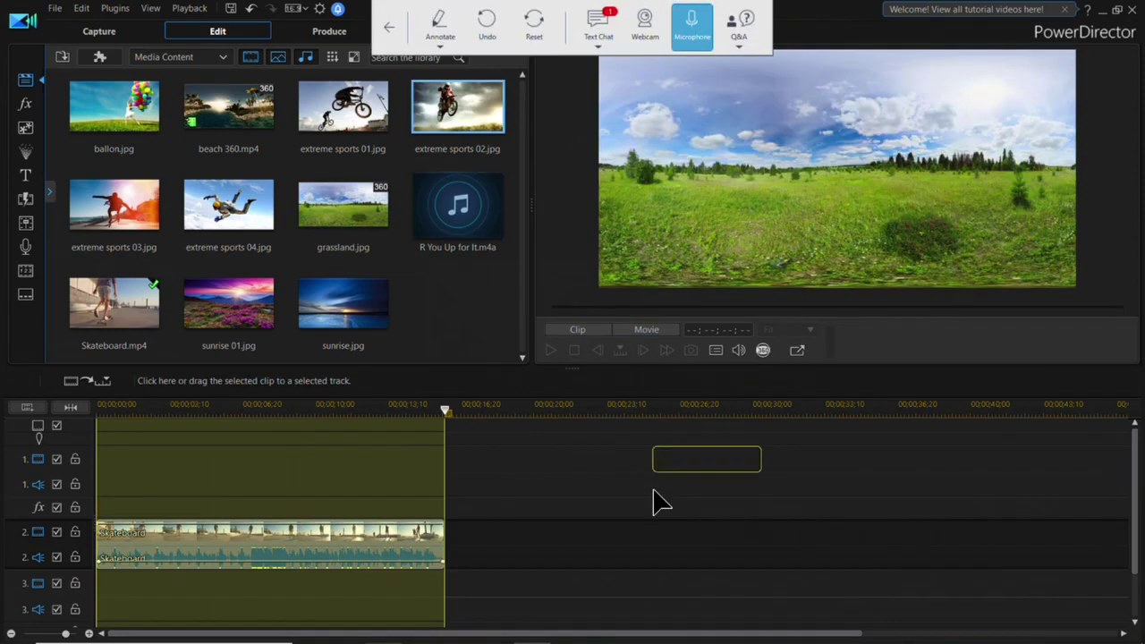
pyautogui.moveTo(653, 501); pyautogui.dragTo(654, 500)
pyautogui.moveTo(341, 301); pyautogui.dragTo(565, 542)
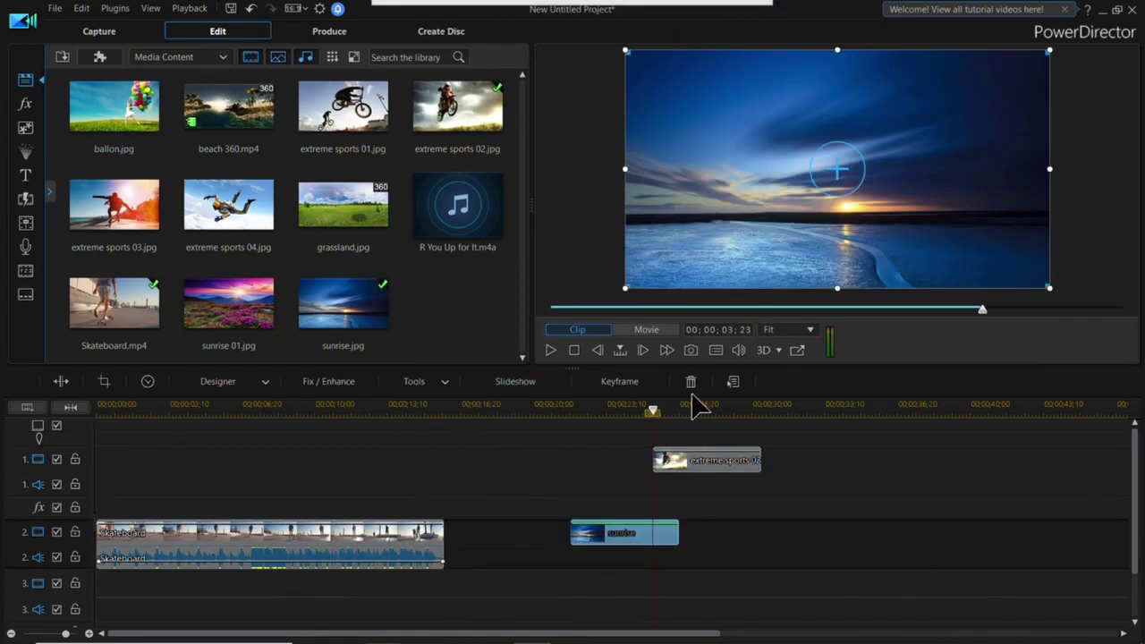
# Select the Skateboard clip's range, open it with Produce Range, and return to editing with the text chat shown.
pyautogui.moveTo(652, 412); pyautogui.dragTo(448, 455)
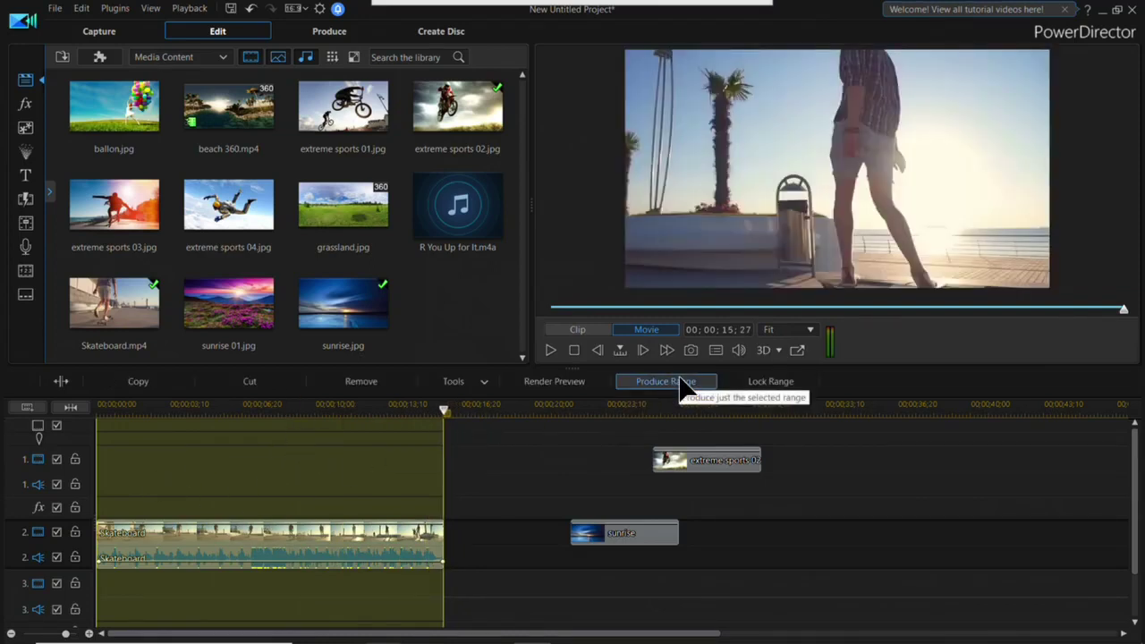
pyautogui.click(680, 383)
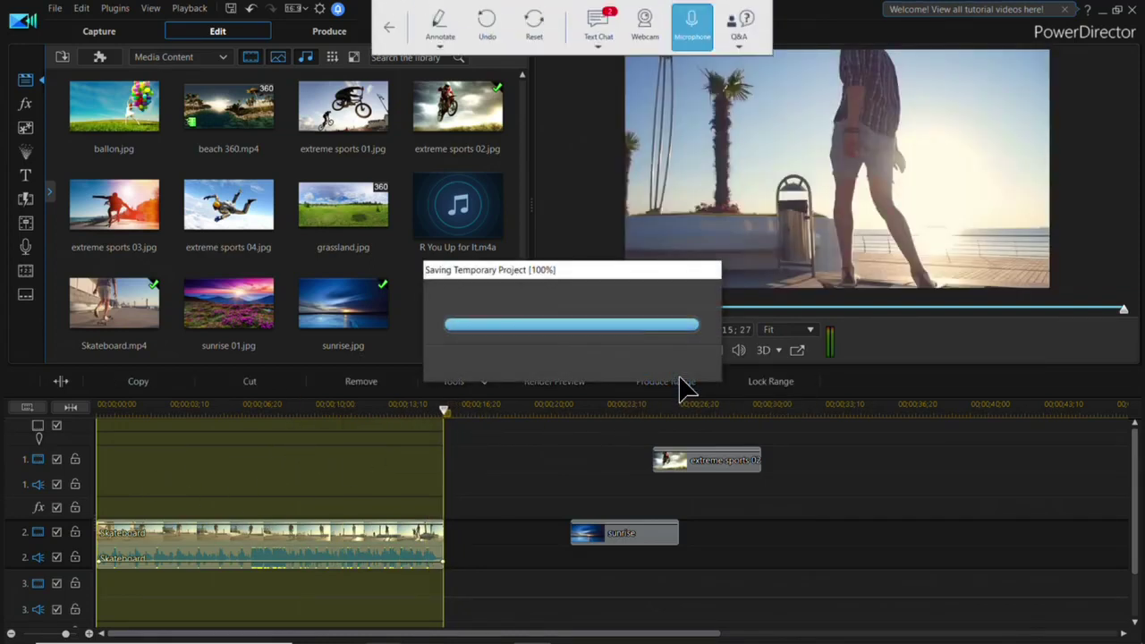
pyautogui.click(596, 26)
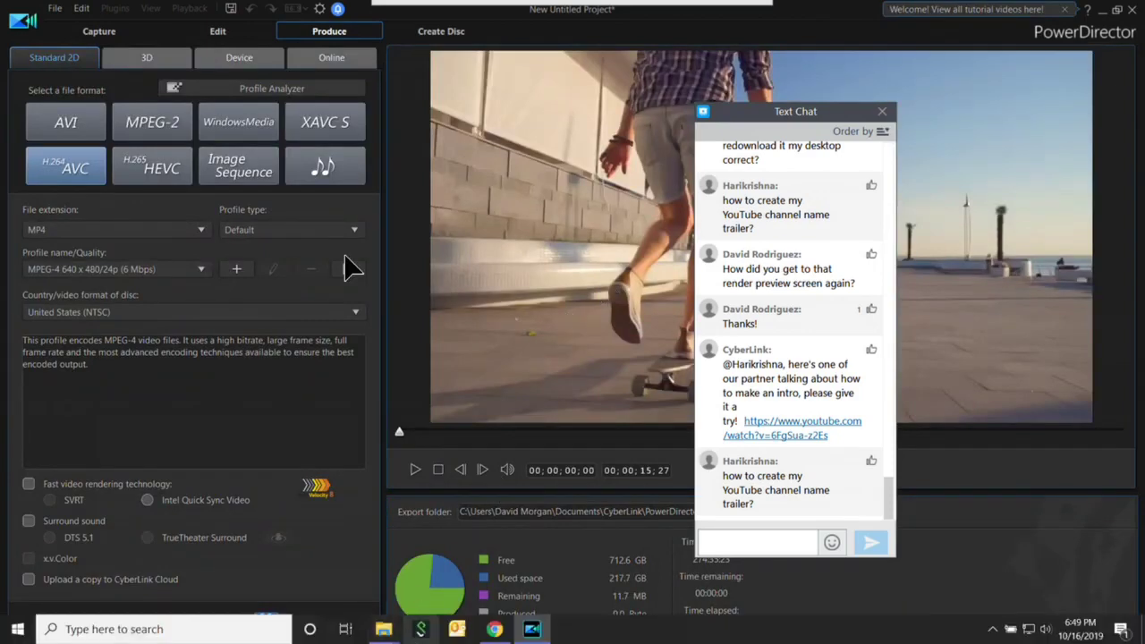
pyautogui.click(249, 40)
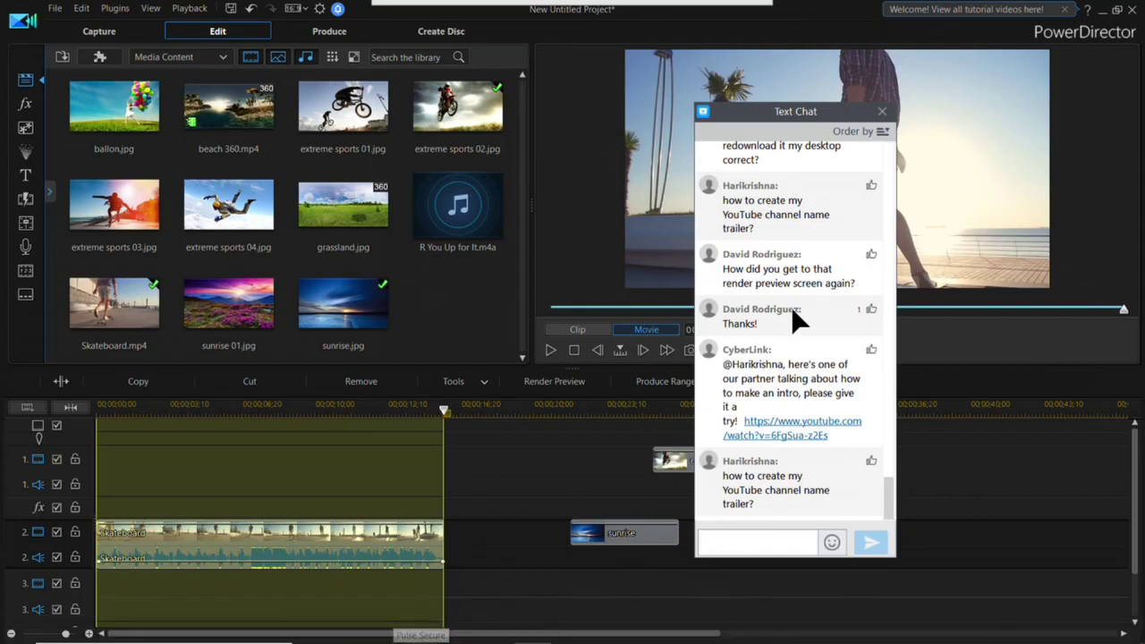
# Read back through the viewers' questions in the text chat and close the photo contest web page.
pyautogui.moveTo(606, 8)
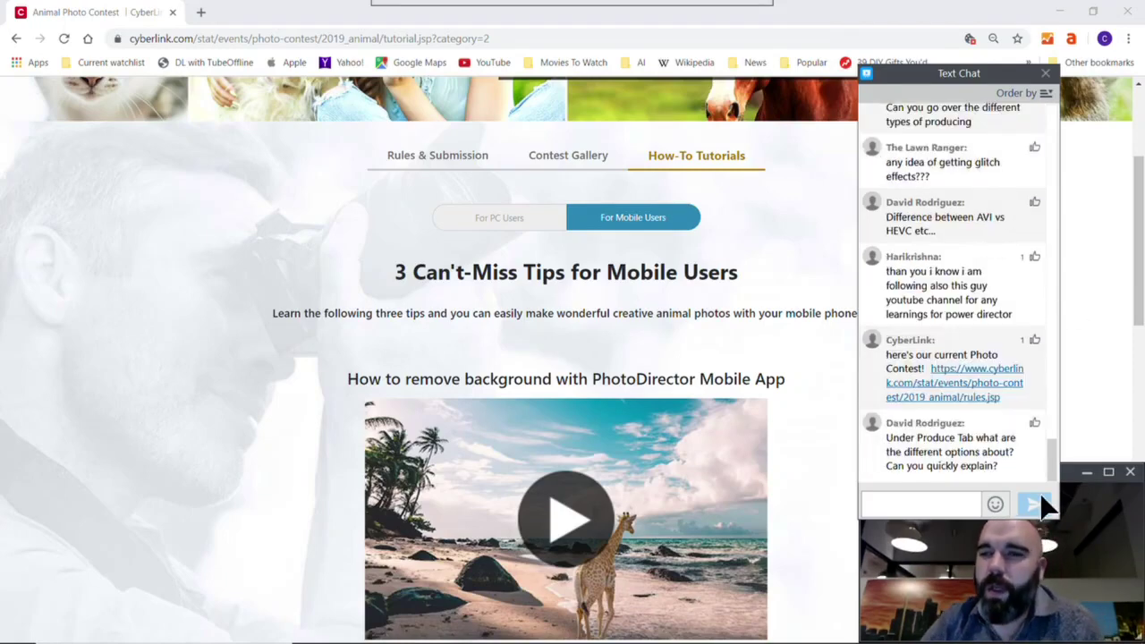
pyautogui.scroll(3, 1054, 464)
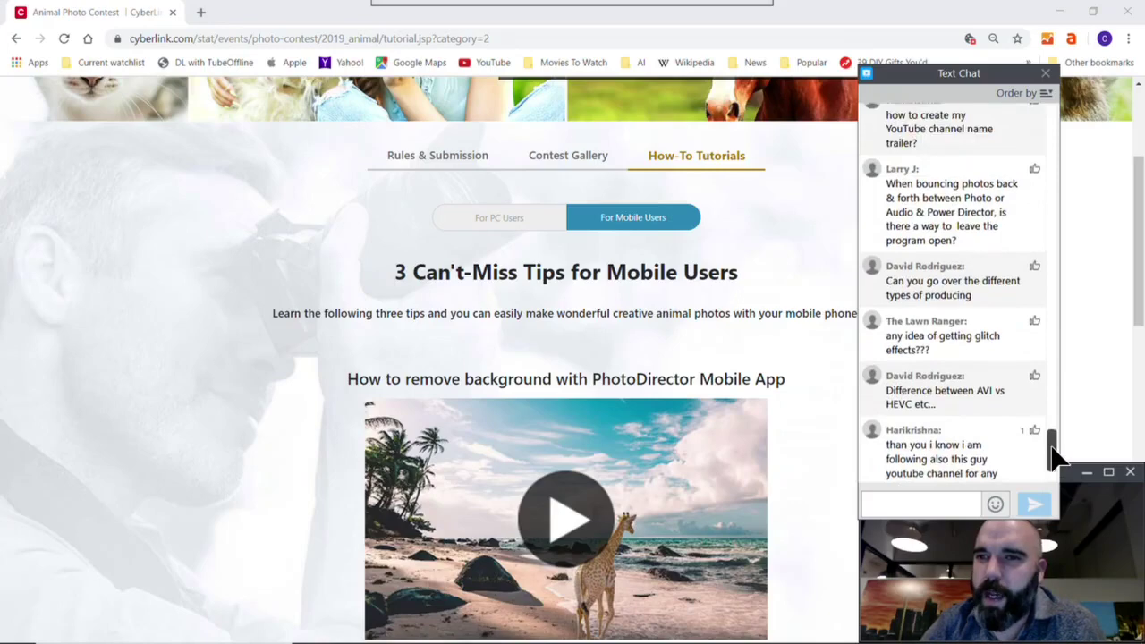
pyautogui.scroll(3, 1056, 456)
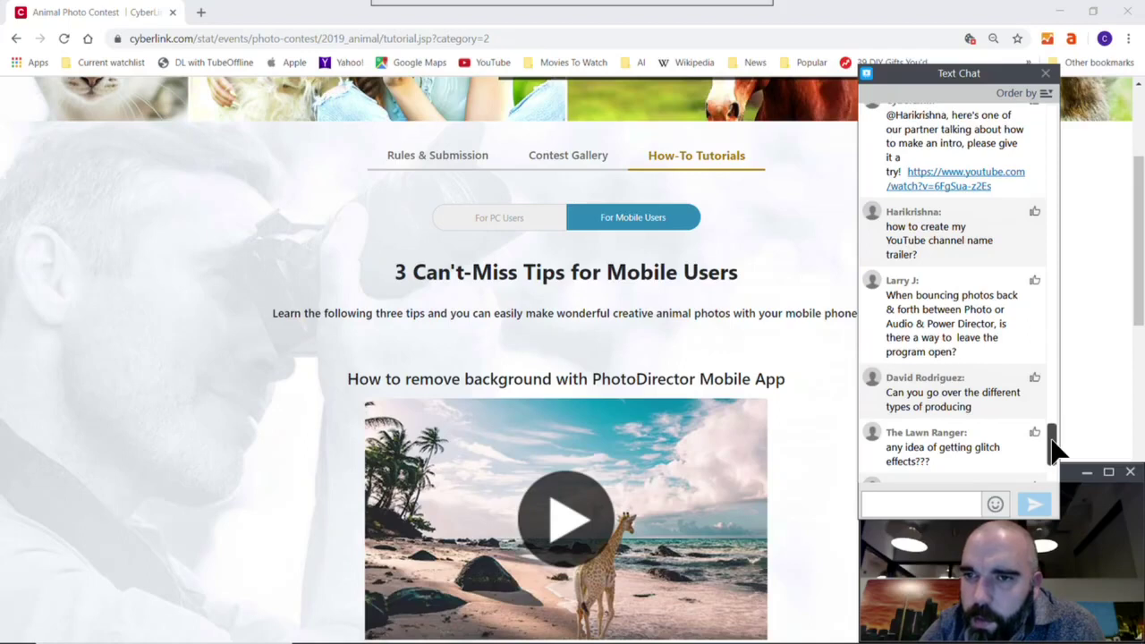
pyautogui.scroll(-2, 1052, 452)
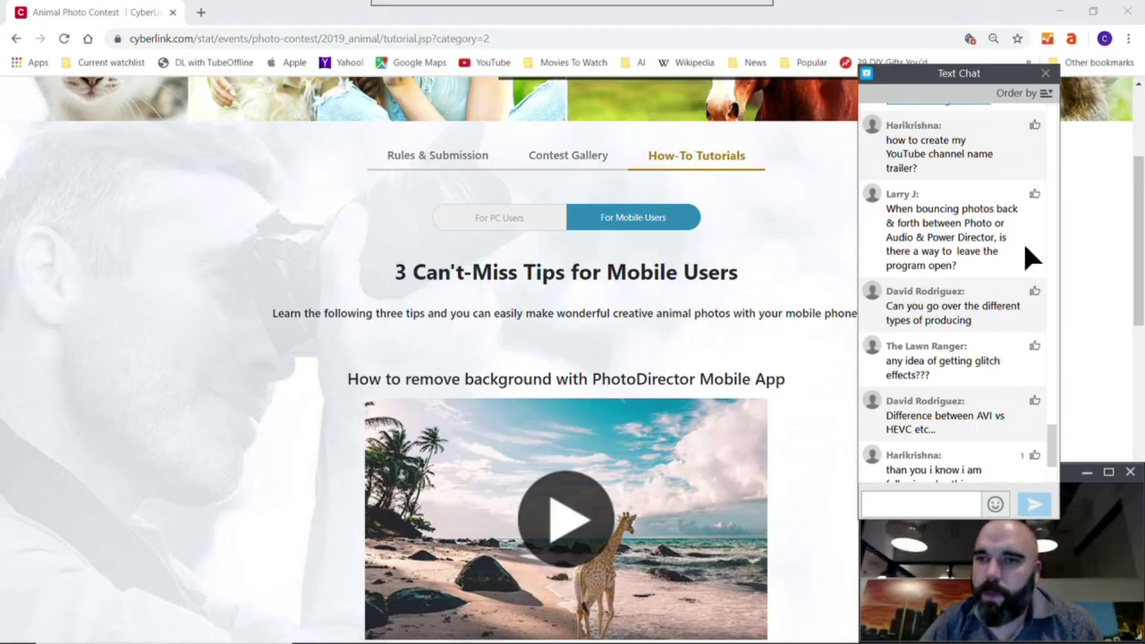
pyautogui.click(1128, 12)
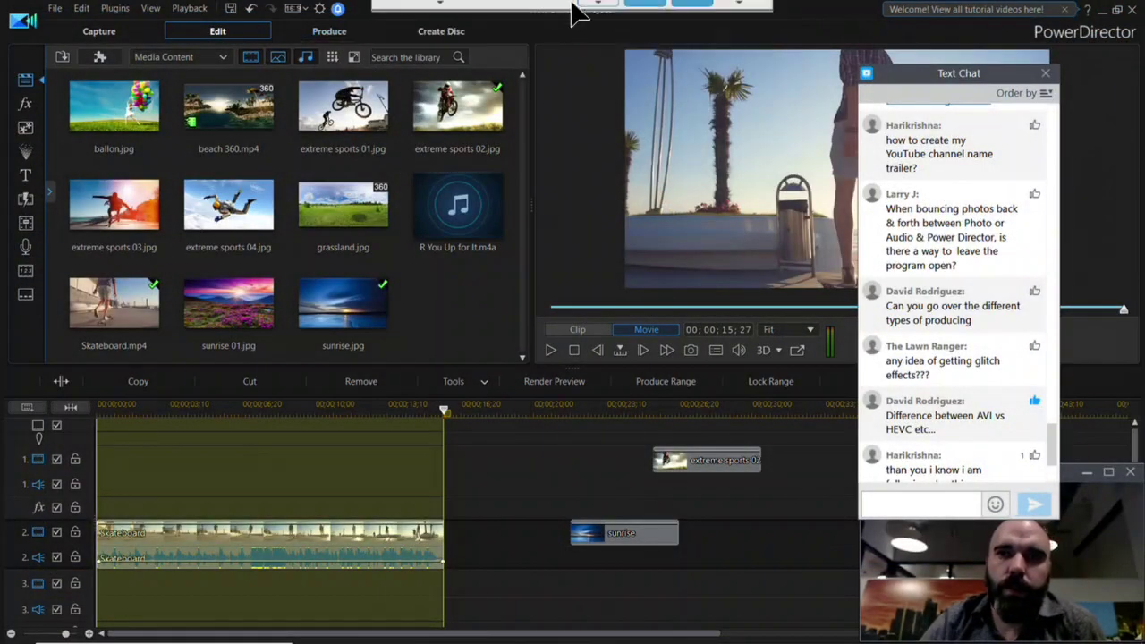
# Open the production settings and examine the file extension options for H.264 AVC and H.265 HEVC.
pyautogui.click(358, 36)
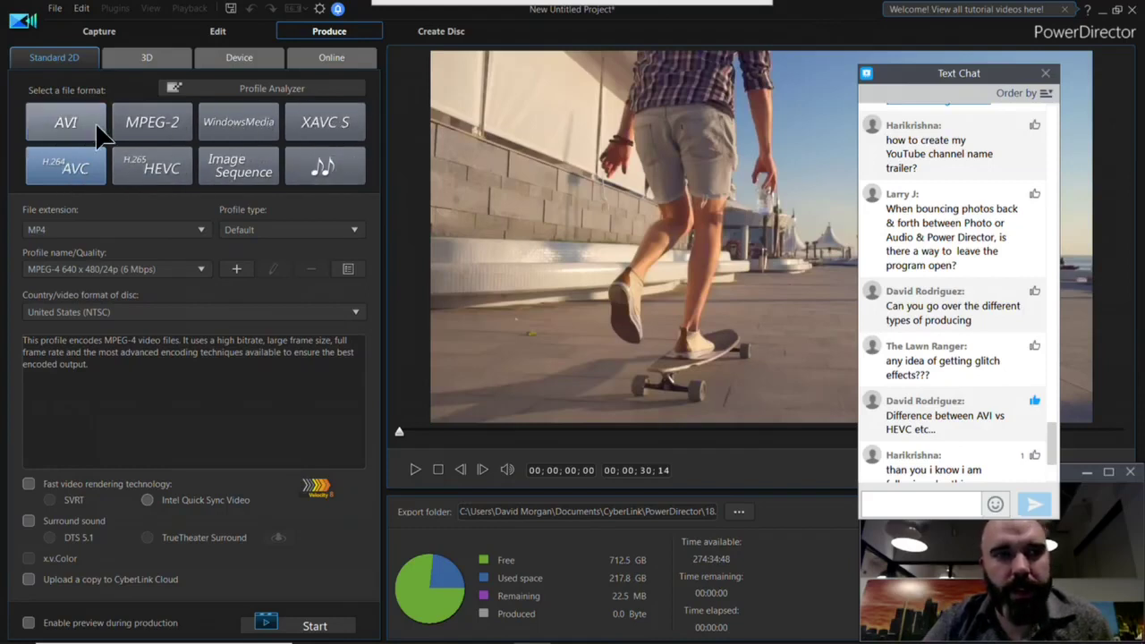
pyautogui.click(163, 230)
pyautogui.click(162, 231)
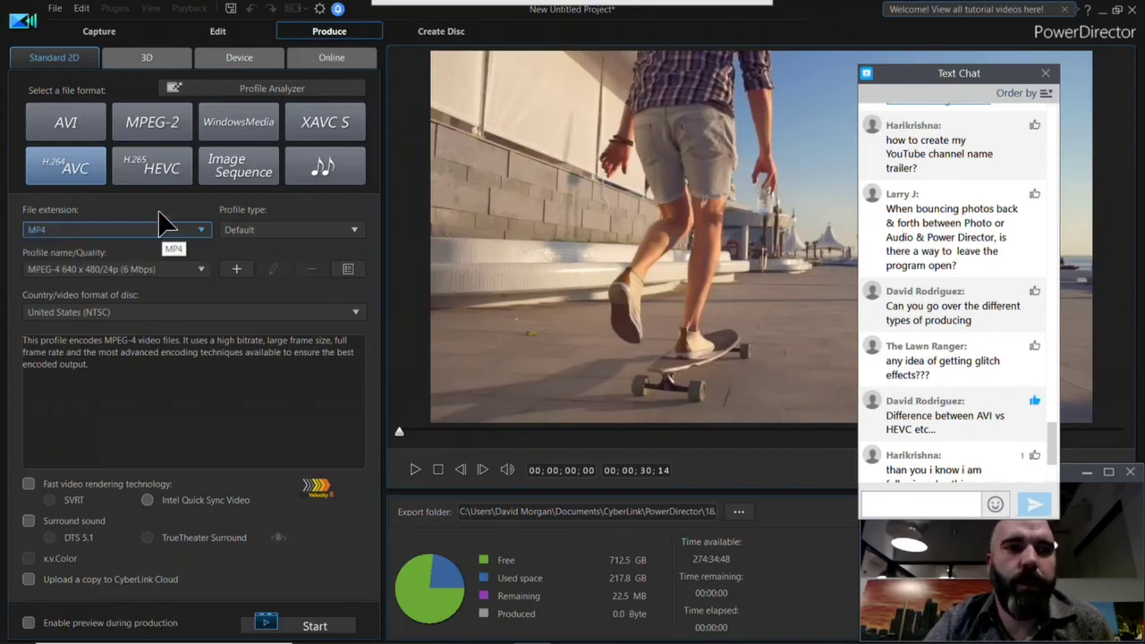
pyautogui.click(136, 157)
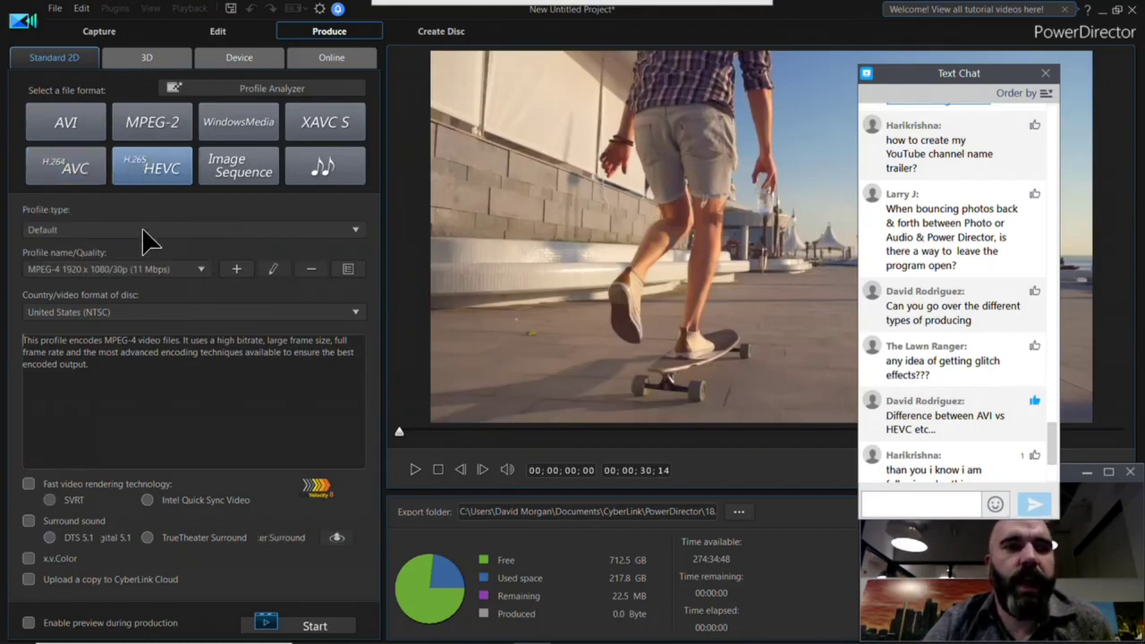
pyautogui.click(147, 233)
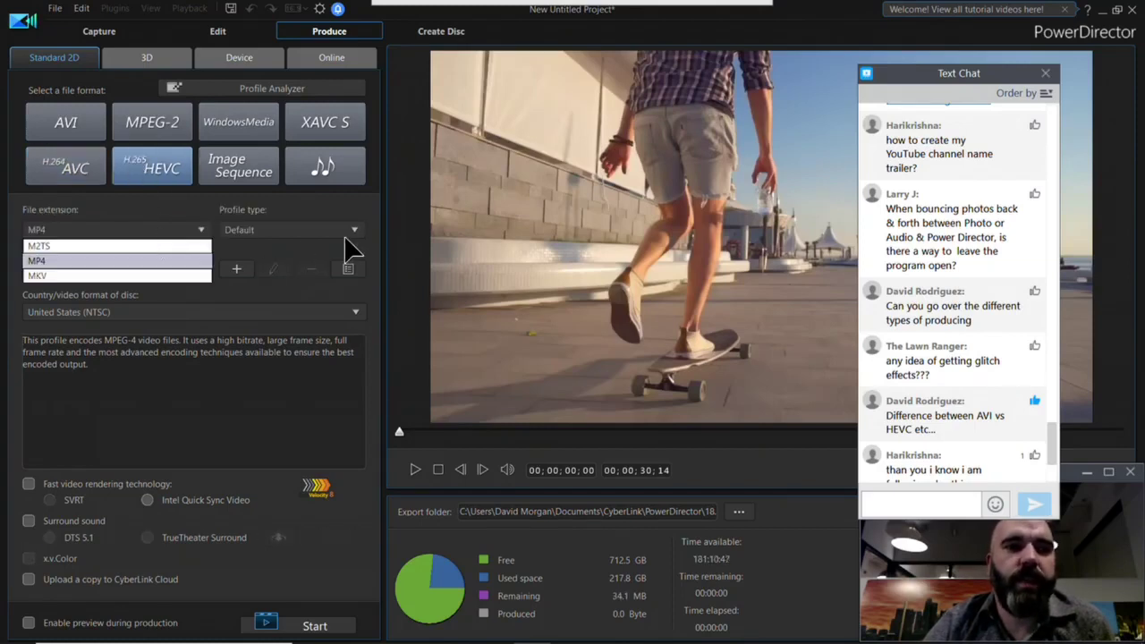
# Choose H.264 AVC as the format, review its MP4 quality profiles, and enable fast video rendering technology.
pyautogui.click(76, 175)
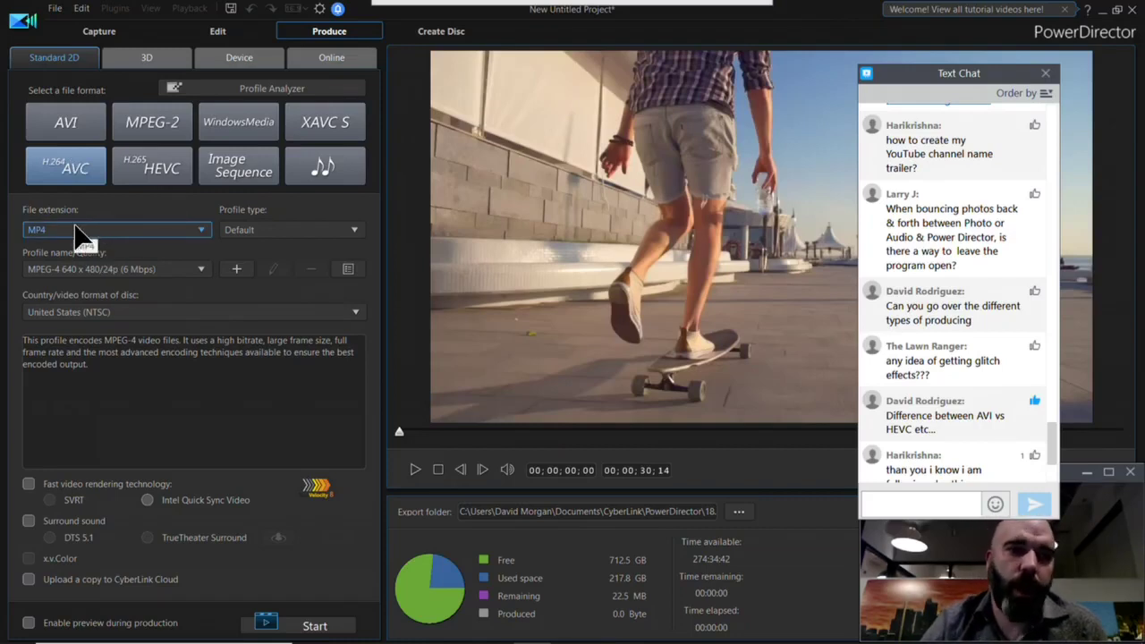
pyautogui.click(184, 270)
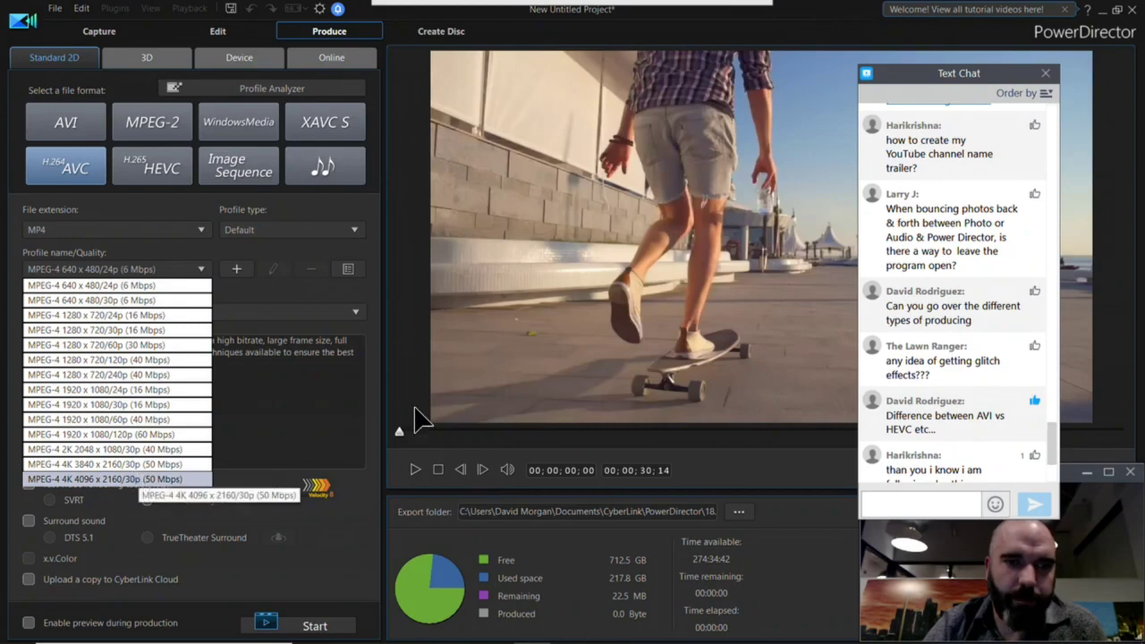
pyautogui.click(371, 337)
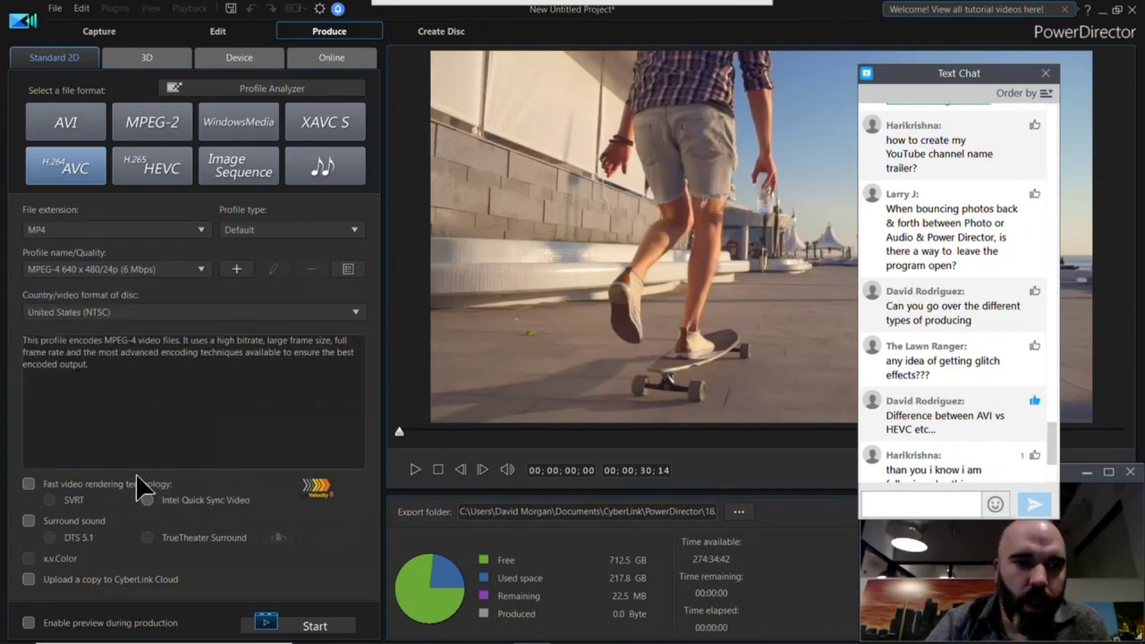
pyautogui.click(29, 484)
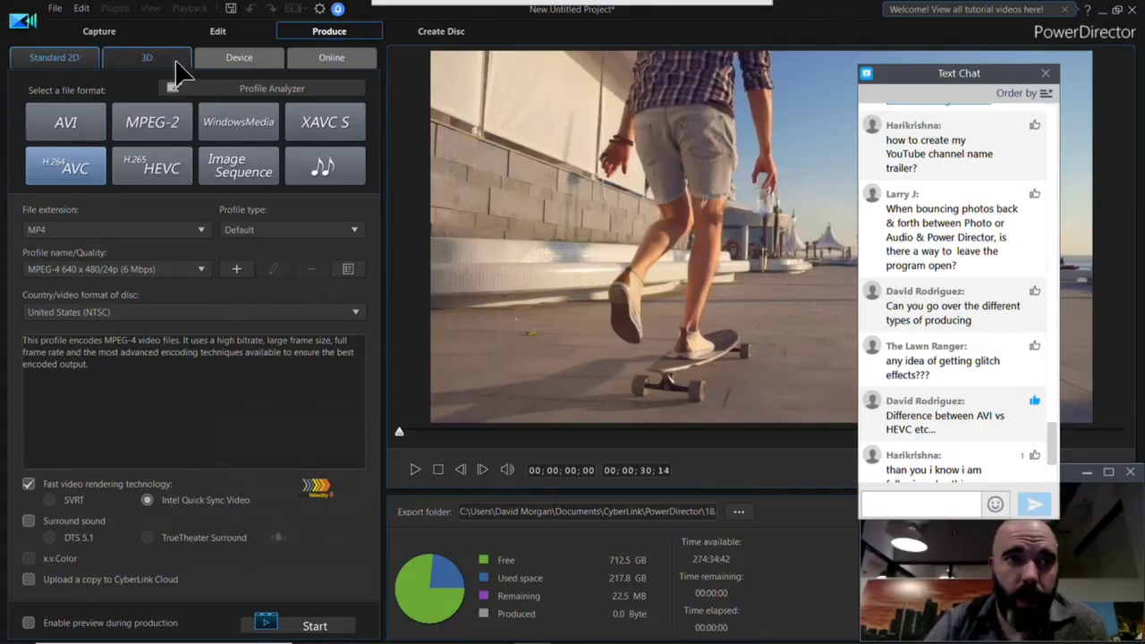
# Examine the 3D production formats and the device output formats, including the Microsoft and Sony profiles.
pyautogui.click(176, 65)
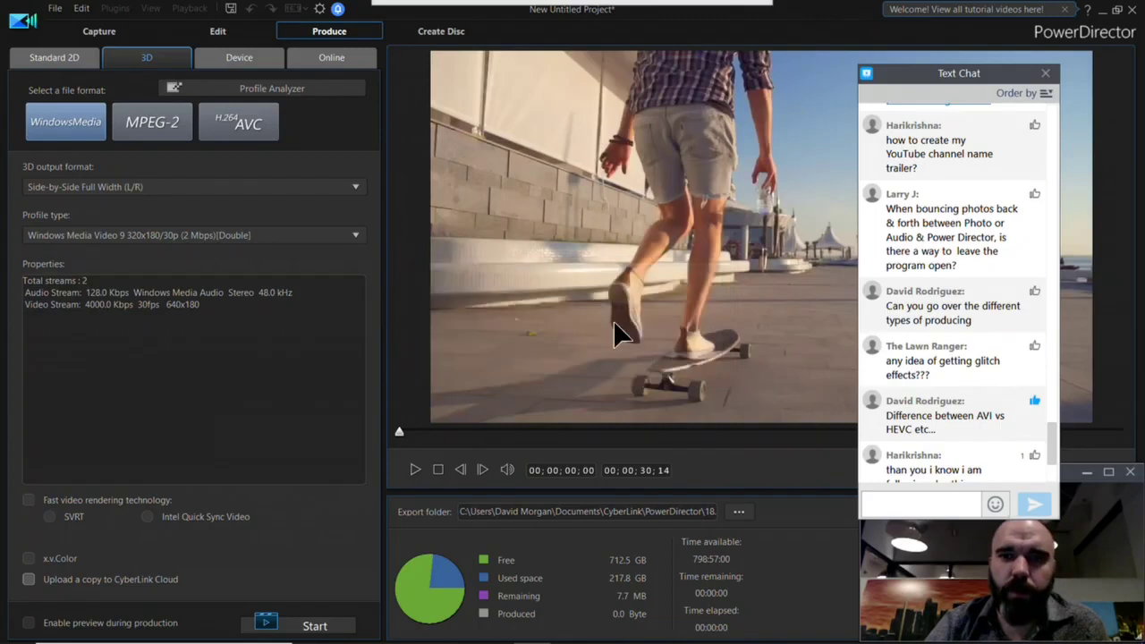
pyautogui.click(685, 361)
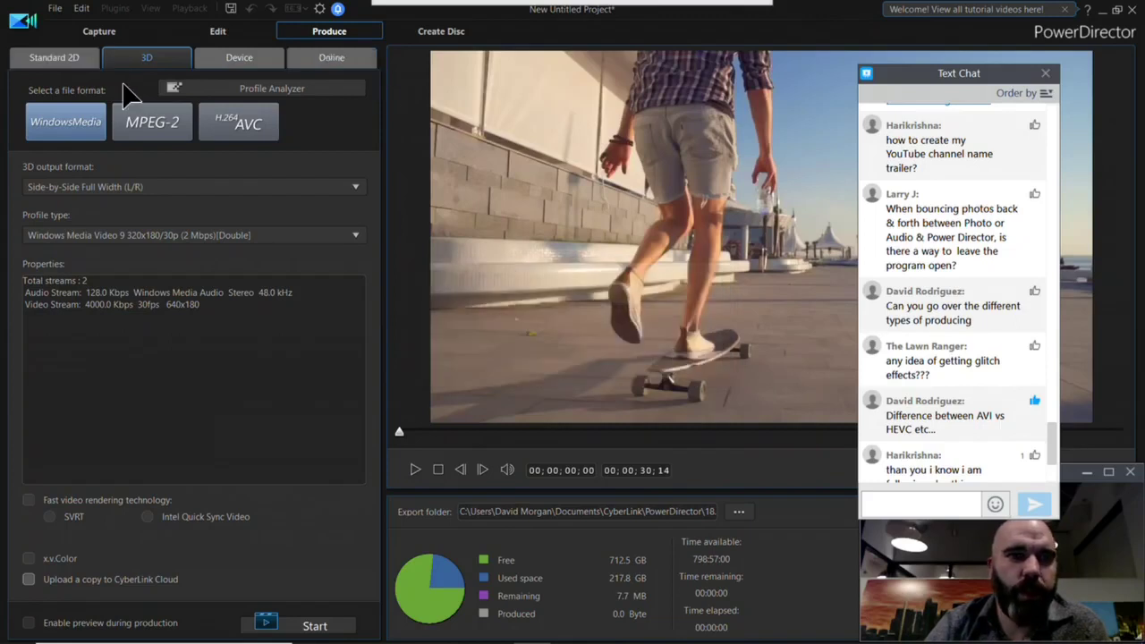
pyautogui.click(228, 58)
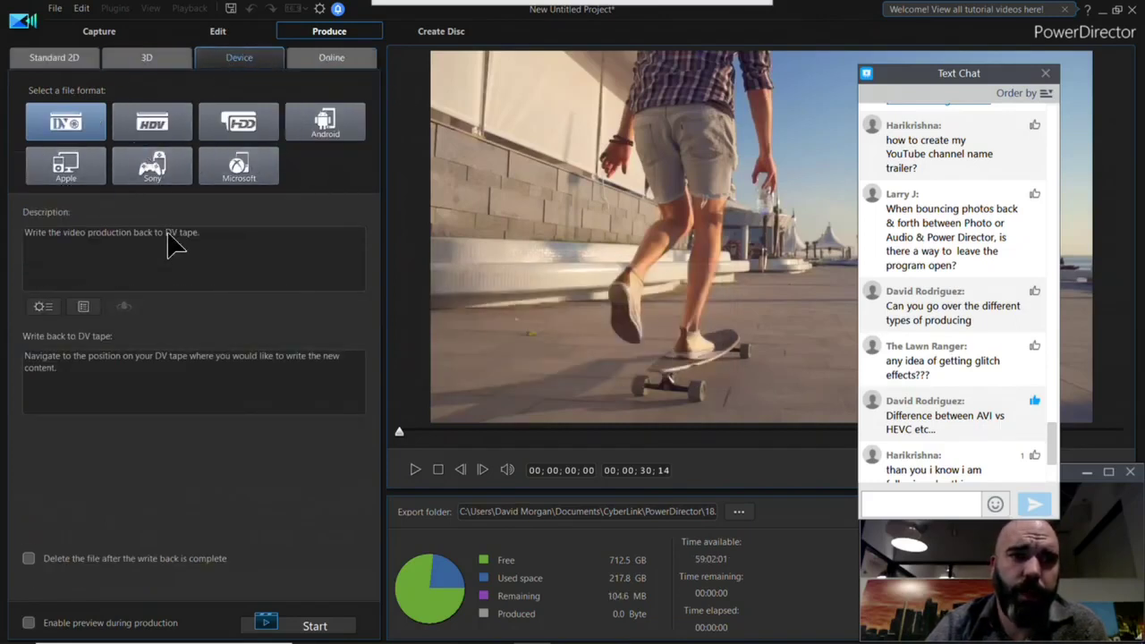
pyautogui.click(266, 166)
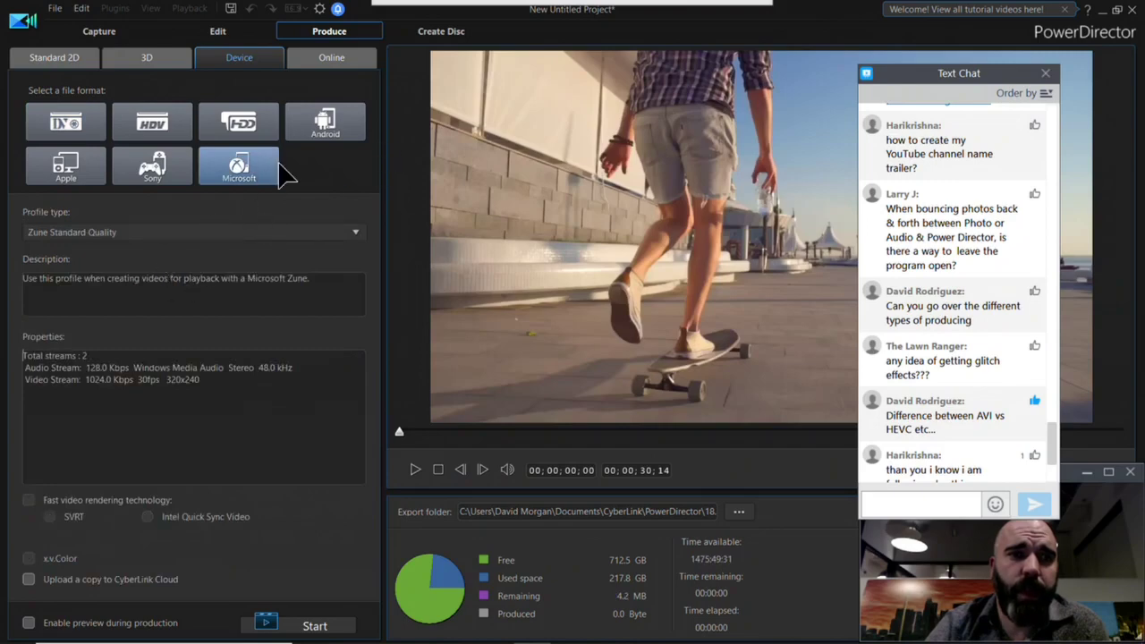
pyautogui.click(189, 166)
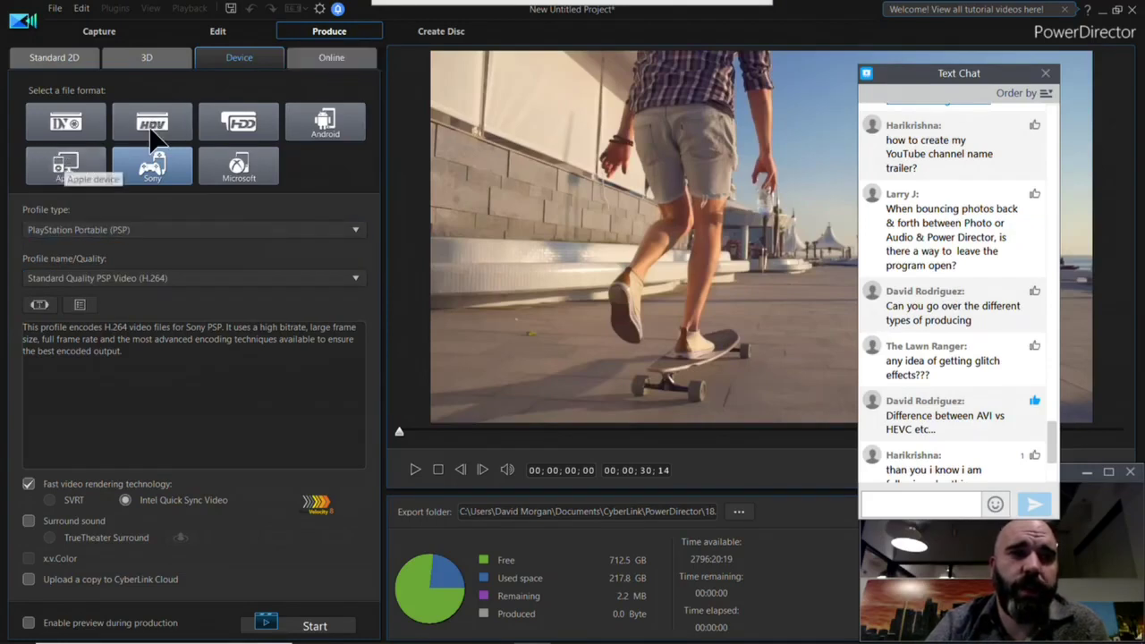
# Open the online production settings and review the available YouTube profile types without changing the selection.
pyautogui.click(344, 63)
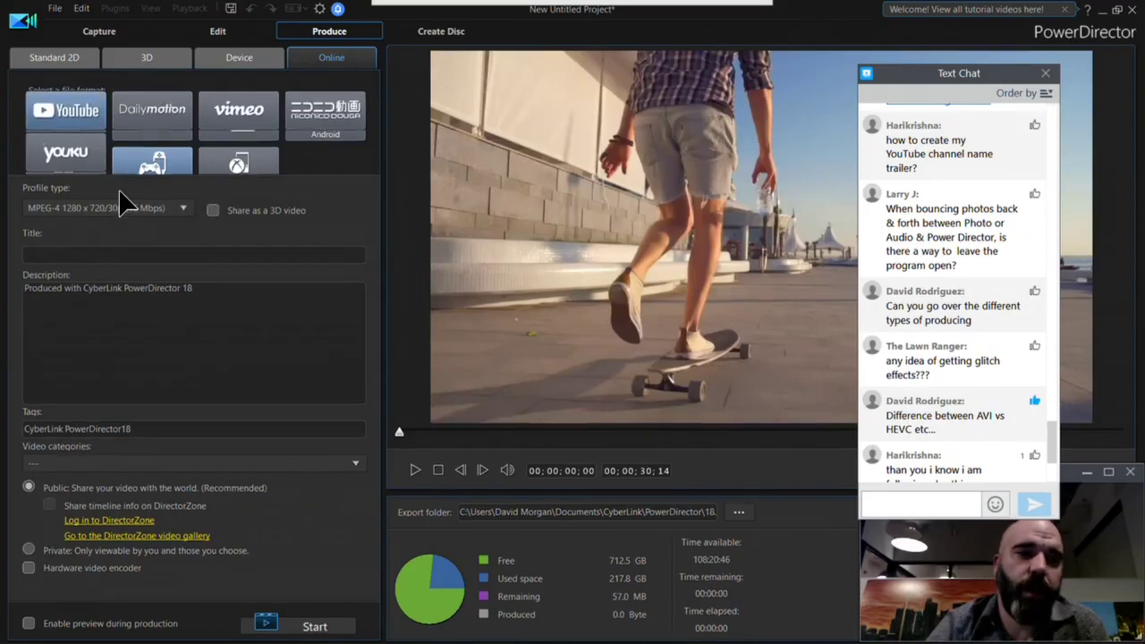
pyautogui.click(182, 212)
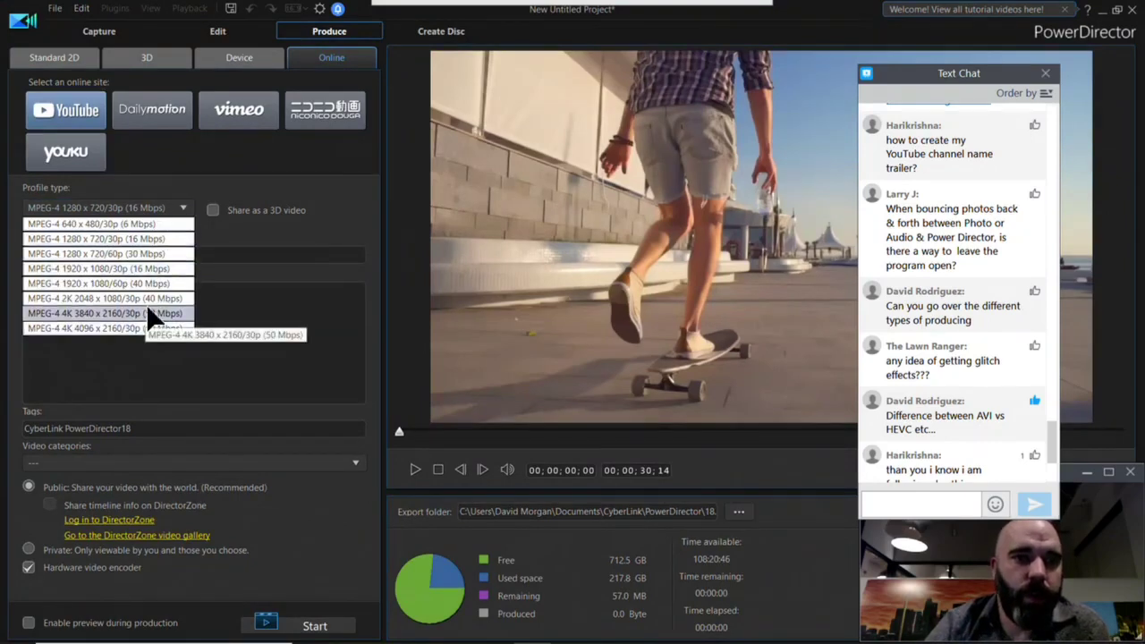
pyautogui.click(269, 150)
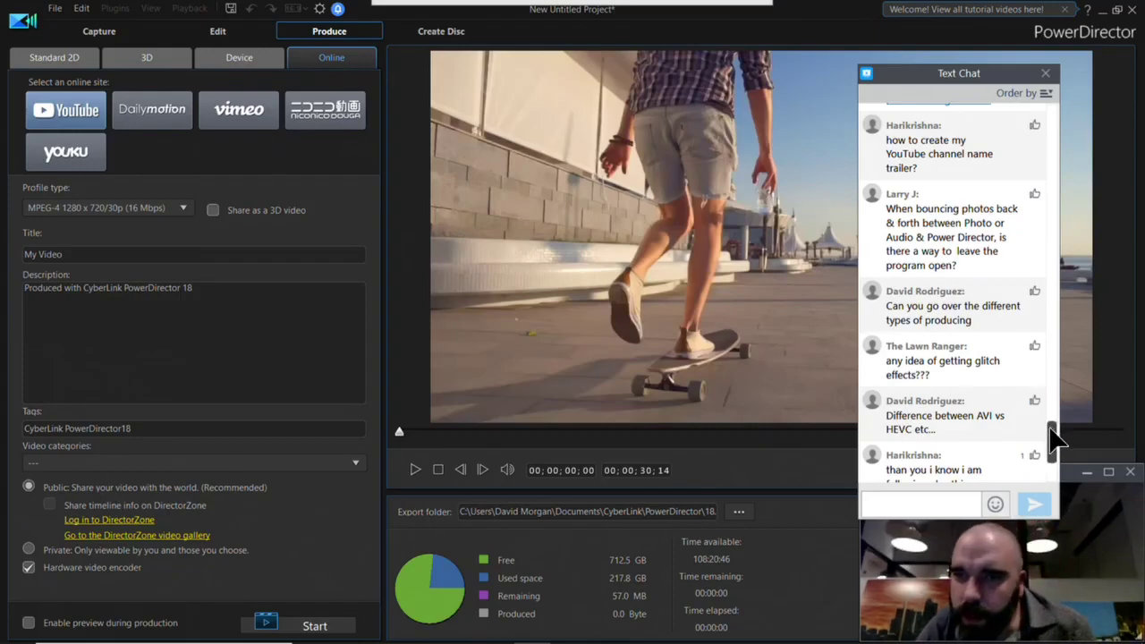
# Read through the newer viewer questions in the text chat down to the latest message.
pyautogui.moveTo(1054, 440); pyautogui.dragTo(1053, 474)
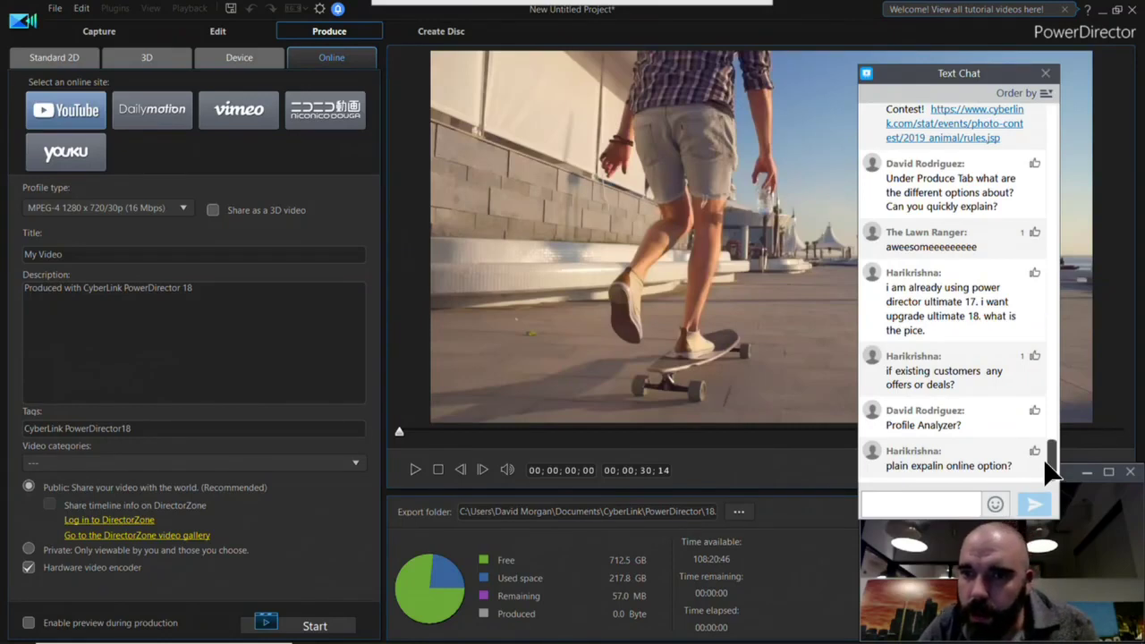
pyautogui.moveTo(1053, 468); pyautogui.dragTo(1055, 456)
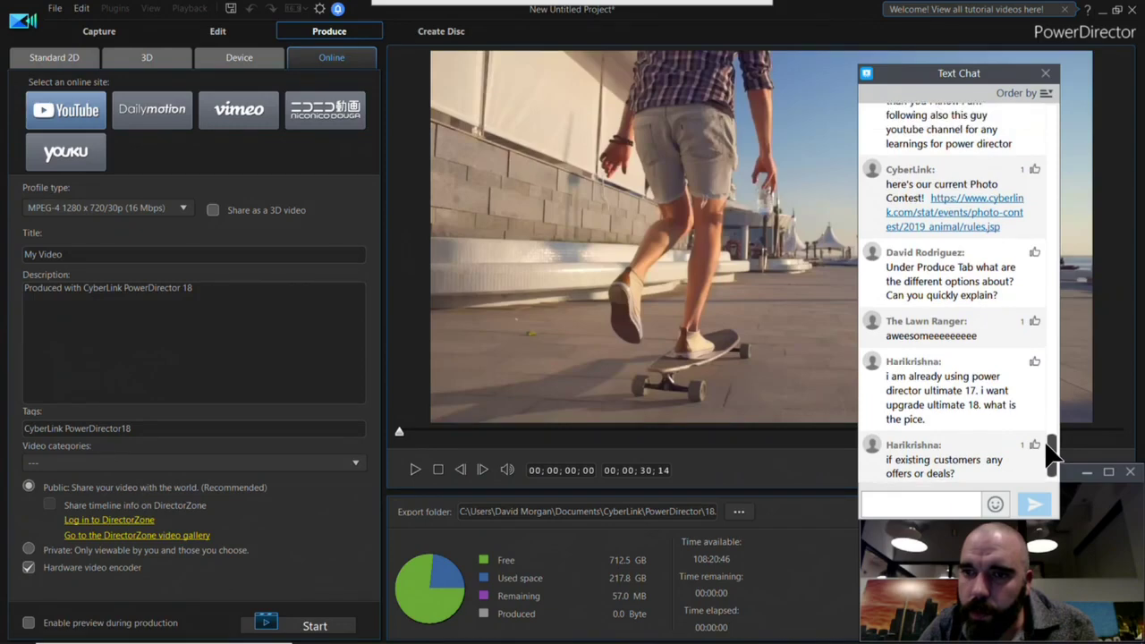
pyautogui.moveTo(1054, 456)
pyautogui.mouseDown()
pyautogui.moveTo(1053, 466)
pyautogui.moveTo(1056, 443)
pyautogui.moveTo(1055, 460)
pyautogui.mouseUp()
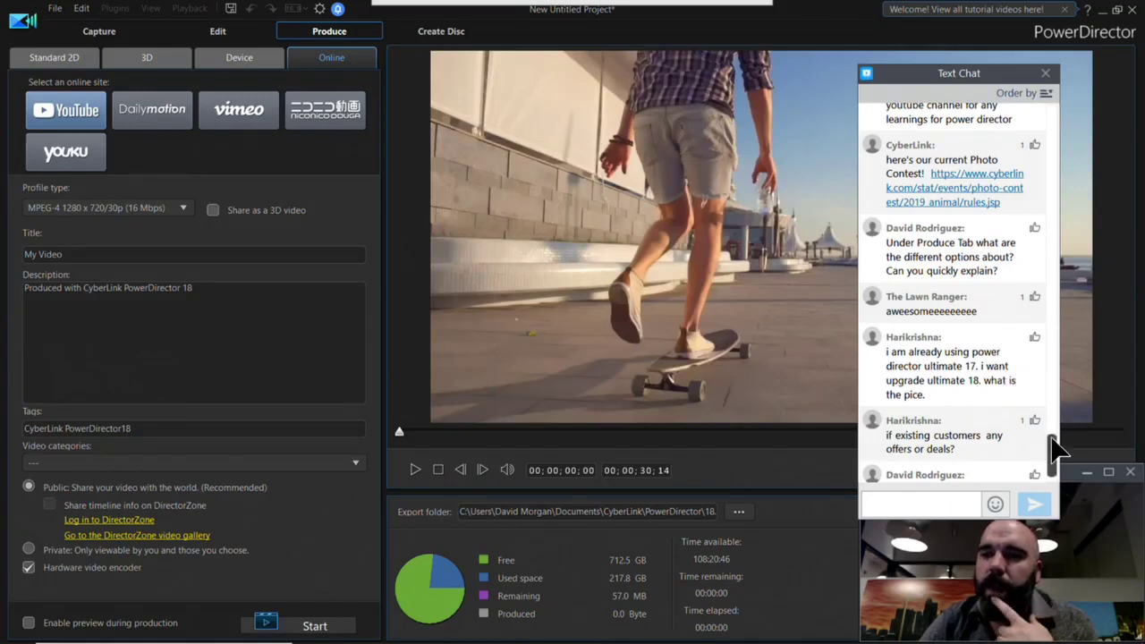
pyautogui.scroll(-2, 1055, 466)
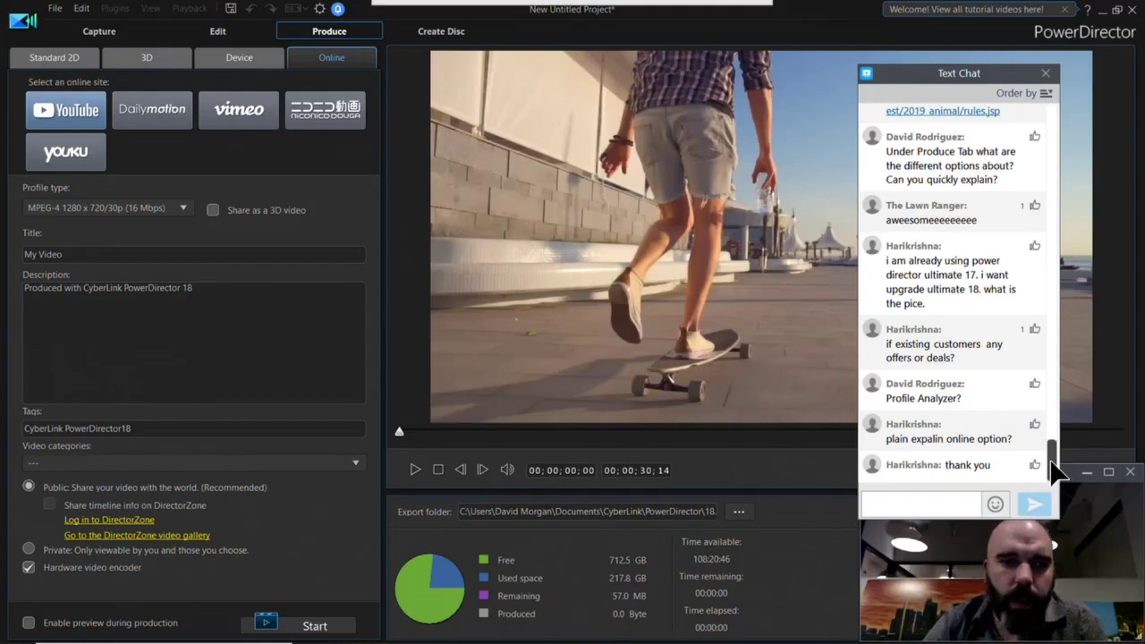
# Return to the Standard 2D formats and set the H.264 AVC MP4 quality profile to MPEG-4 1920 x 1080/24p (16 Mbps).
pyautogui.click(88, 60)
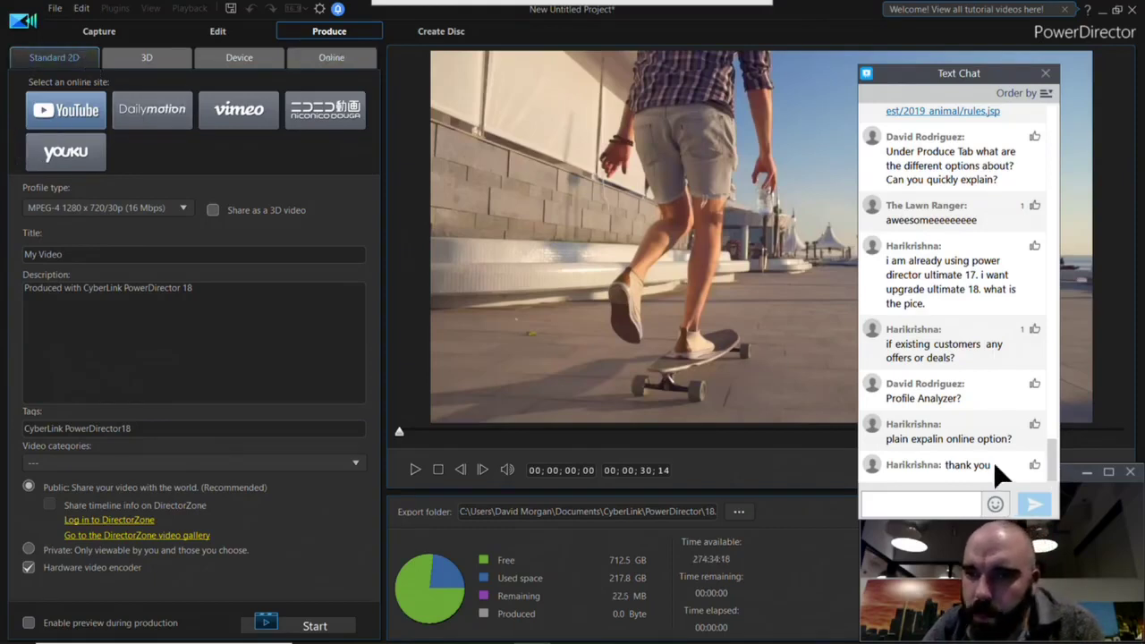
pyautogui.click(71, 61)
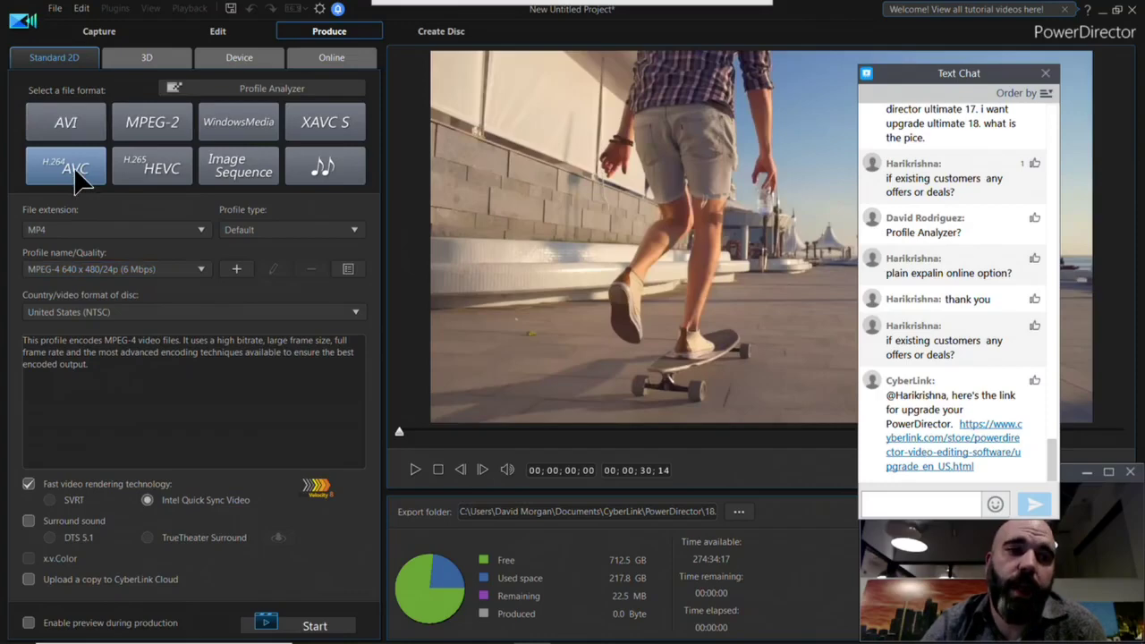
pyautogui.click(135, 230)
pyautogui.click(135, 241)
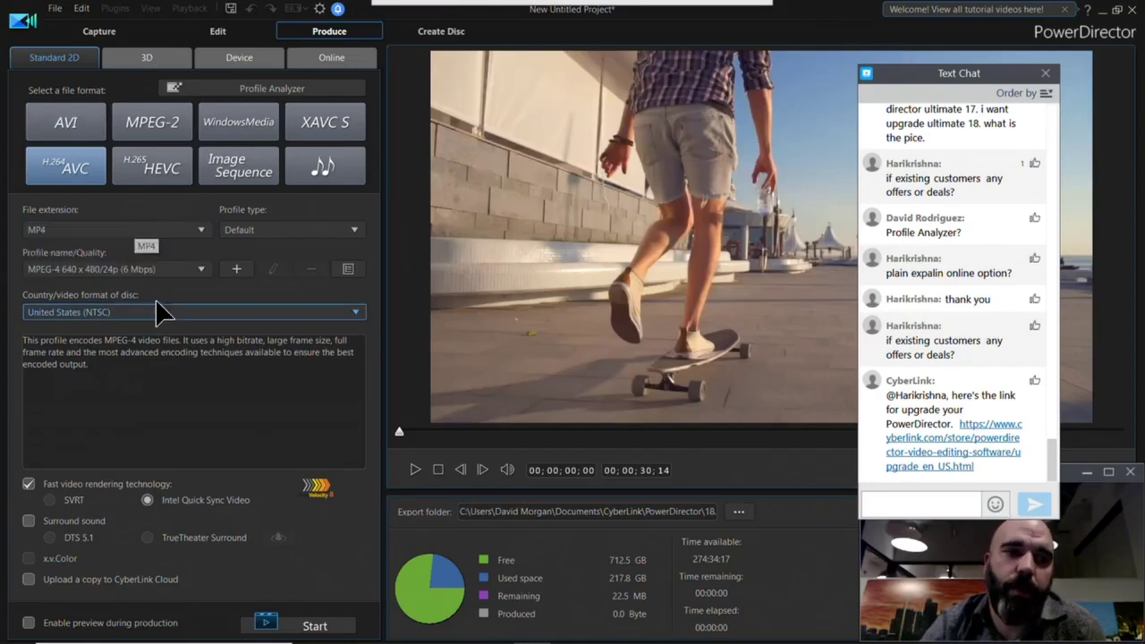
pyautogui.click(161, 270)
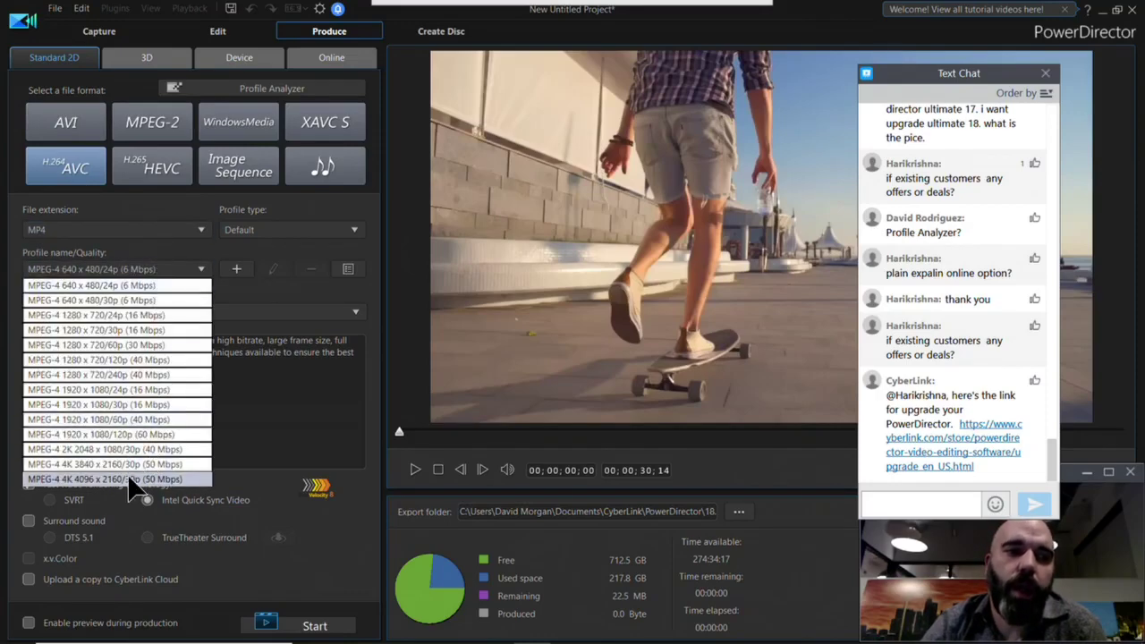
pyautogui.click(144, 390)
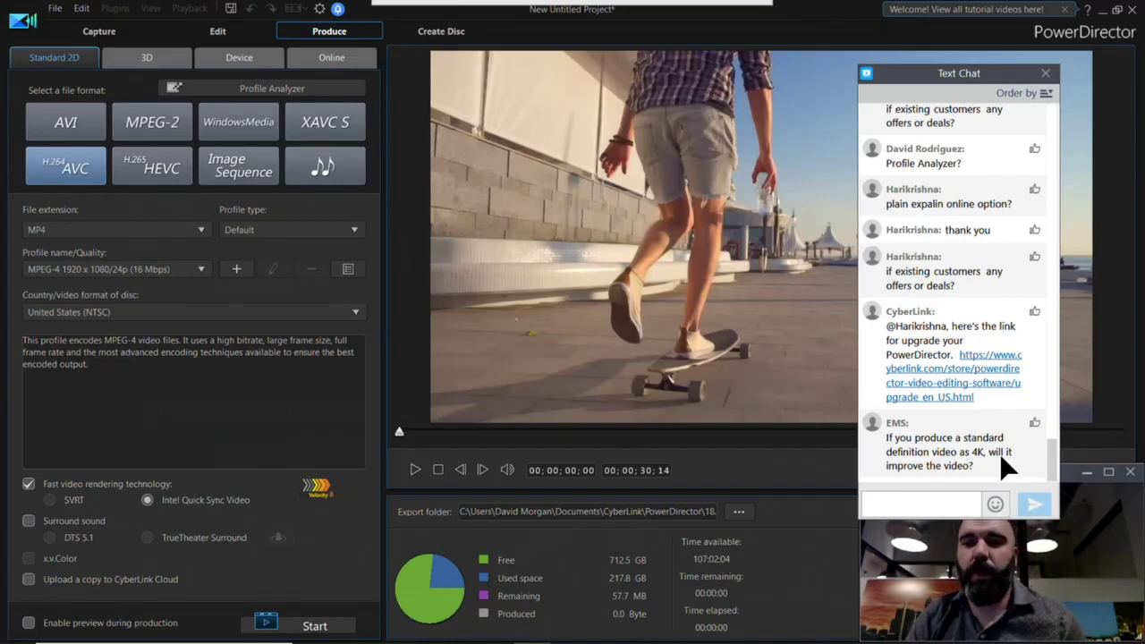
# Open the Profile Analyzer for the Standard 2D production.
pyautogui.click(345, 90)
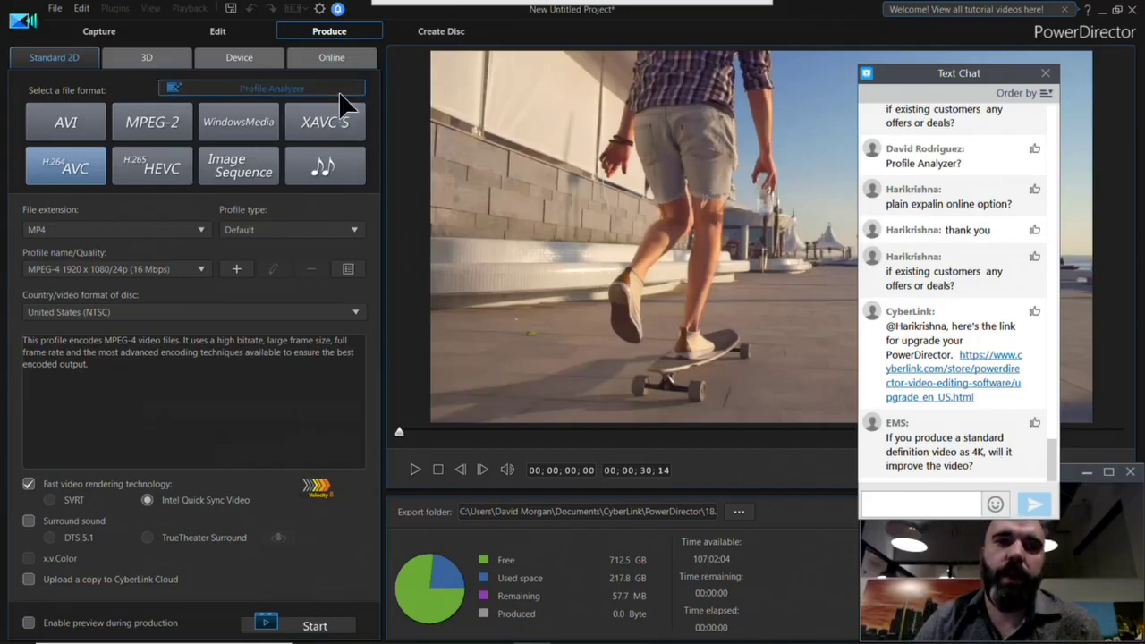